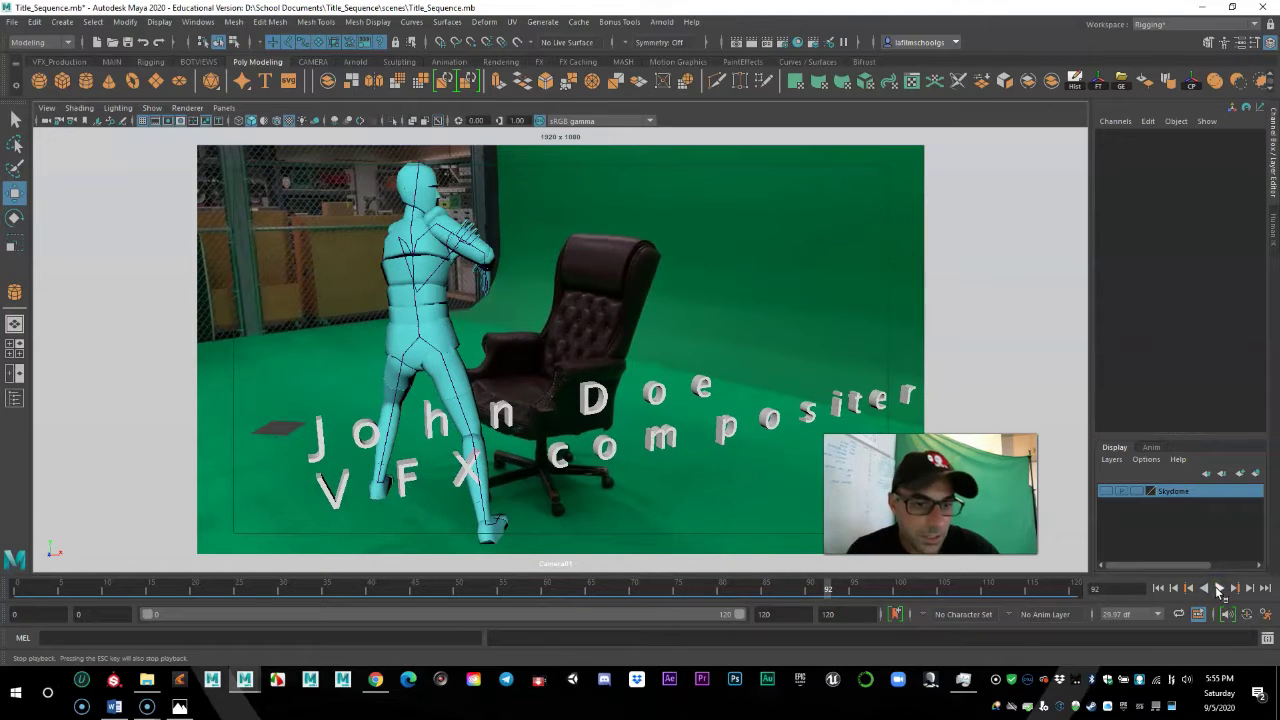
# - Play back the title sequence animation, select the 3D title text and scrub the timeline to frame 38
pyautogui.click(1219, 589)
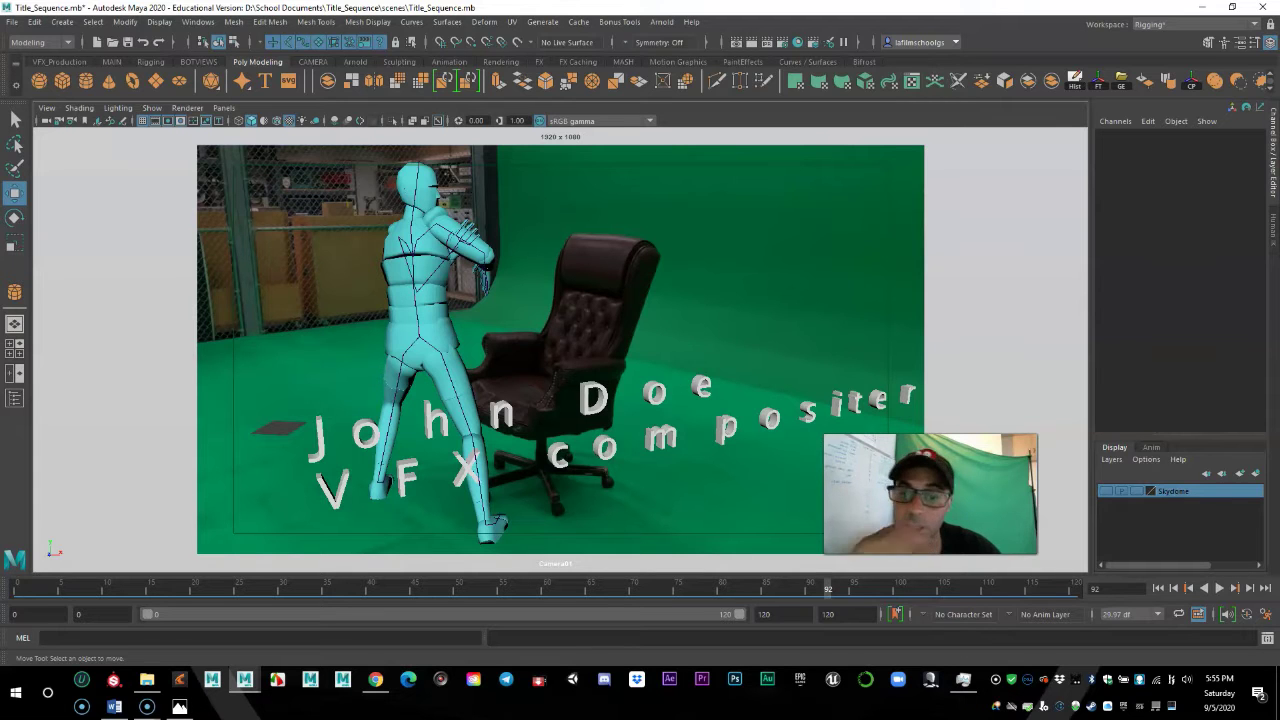
pyautogui.click(1220, 589)
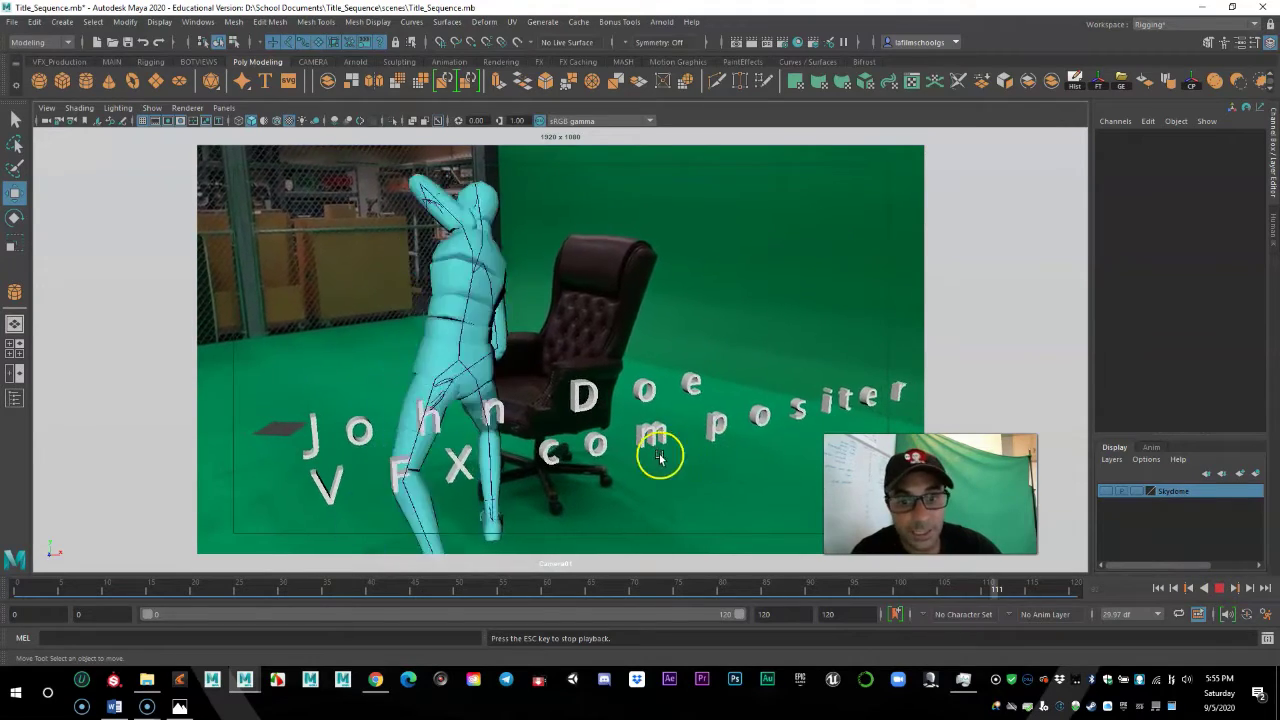
pyautogui.click(1218, 589)
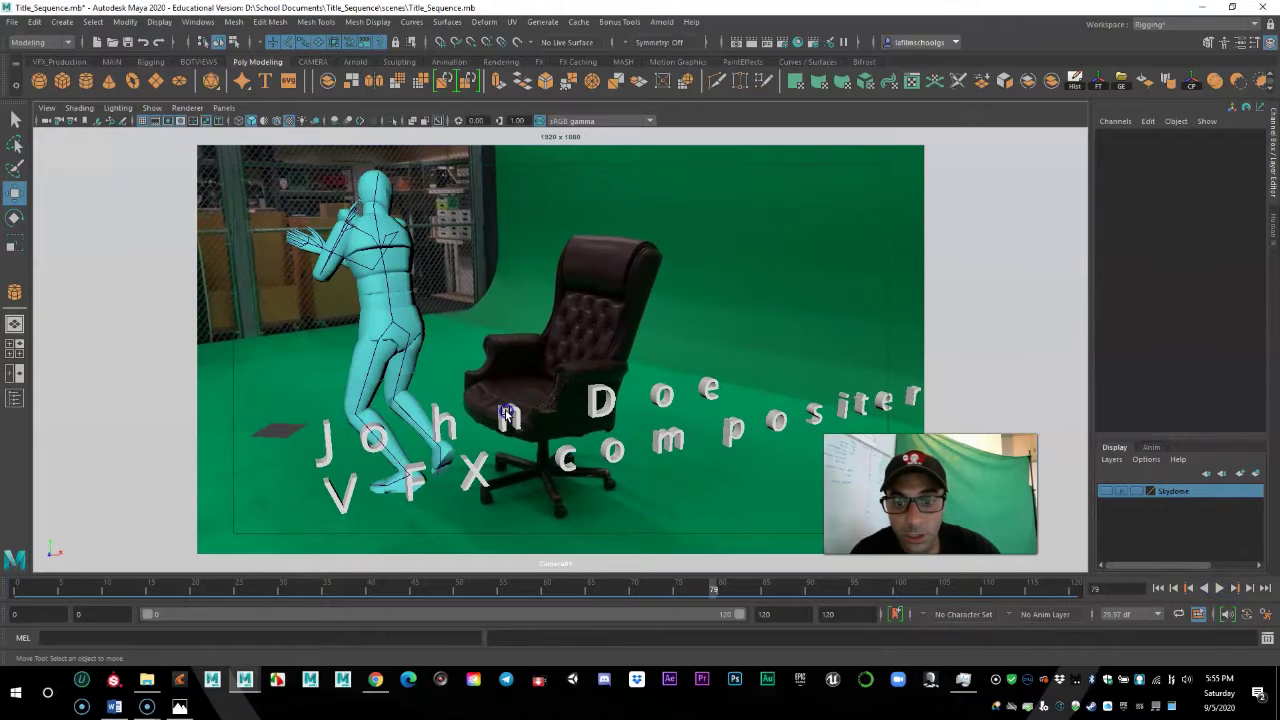
pyautogui.click(588, 447)
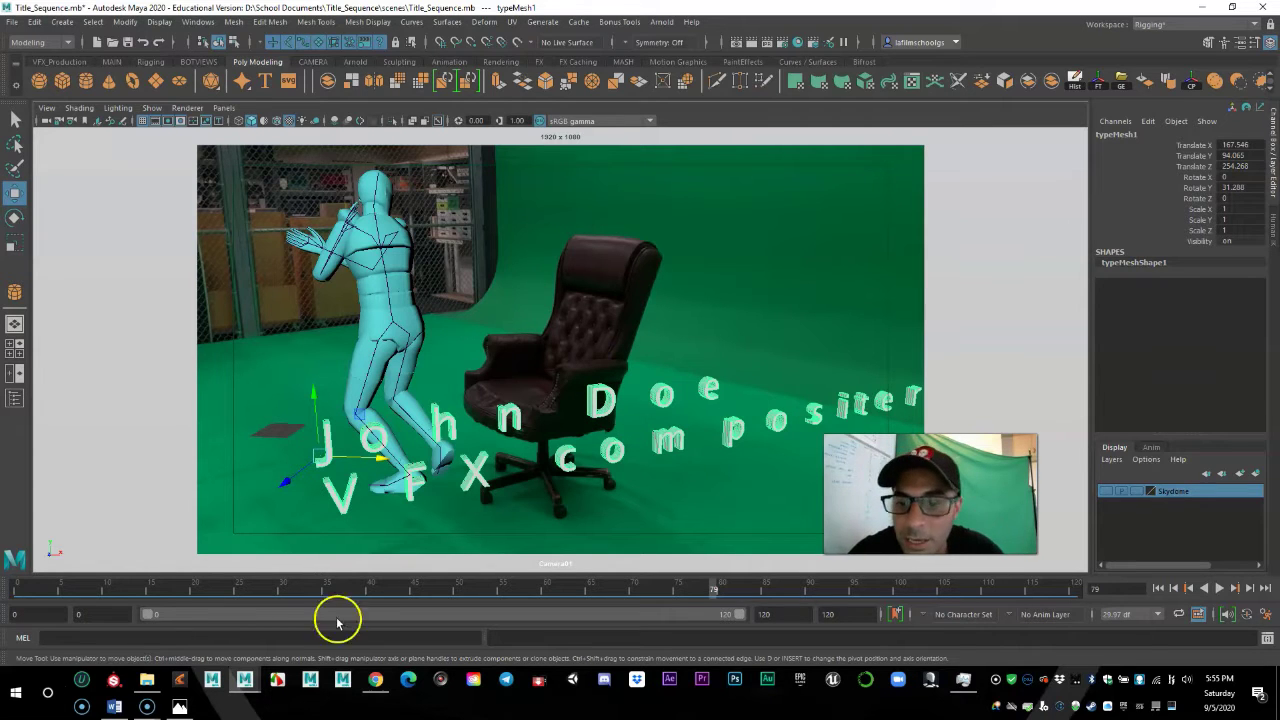
pyautogui.moveTo(100, 591); pyautogui.dragTo(352, 590)
# - Select the fighting character's mesh and examine the Modeling menu set's commands, including mesh editing and mesh tools
pyautogui.click(22, 43)
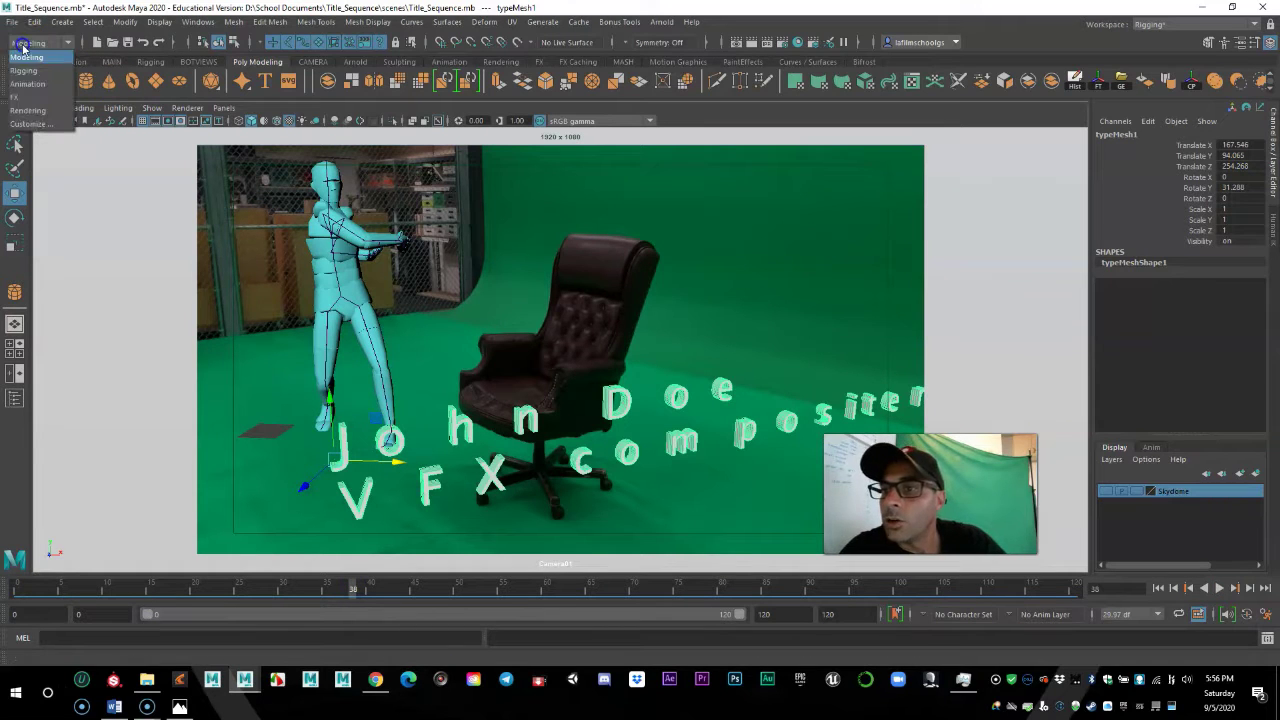
pyautogui.click(22, 46)
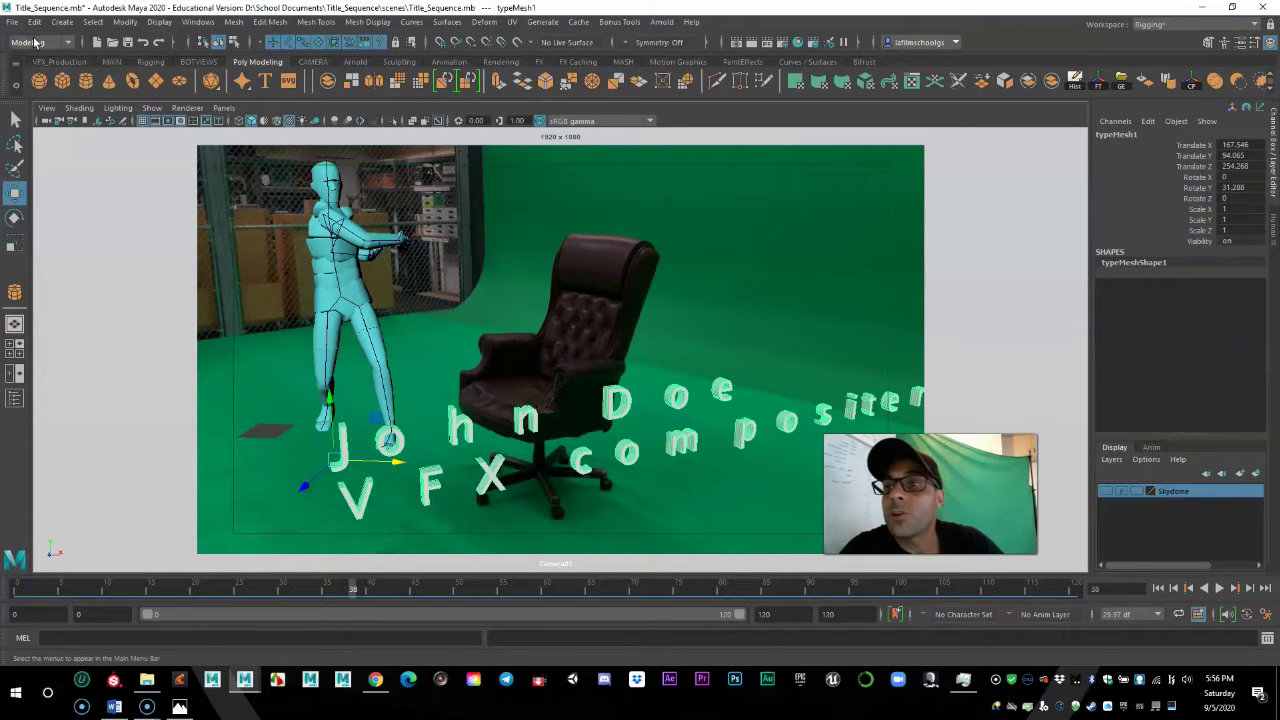
pyautogui.click(29, 45)
pyautogui.click(29, 45)
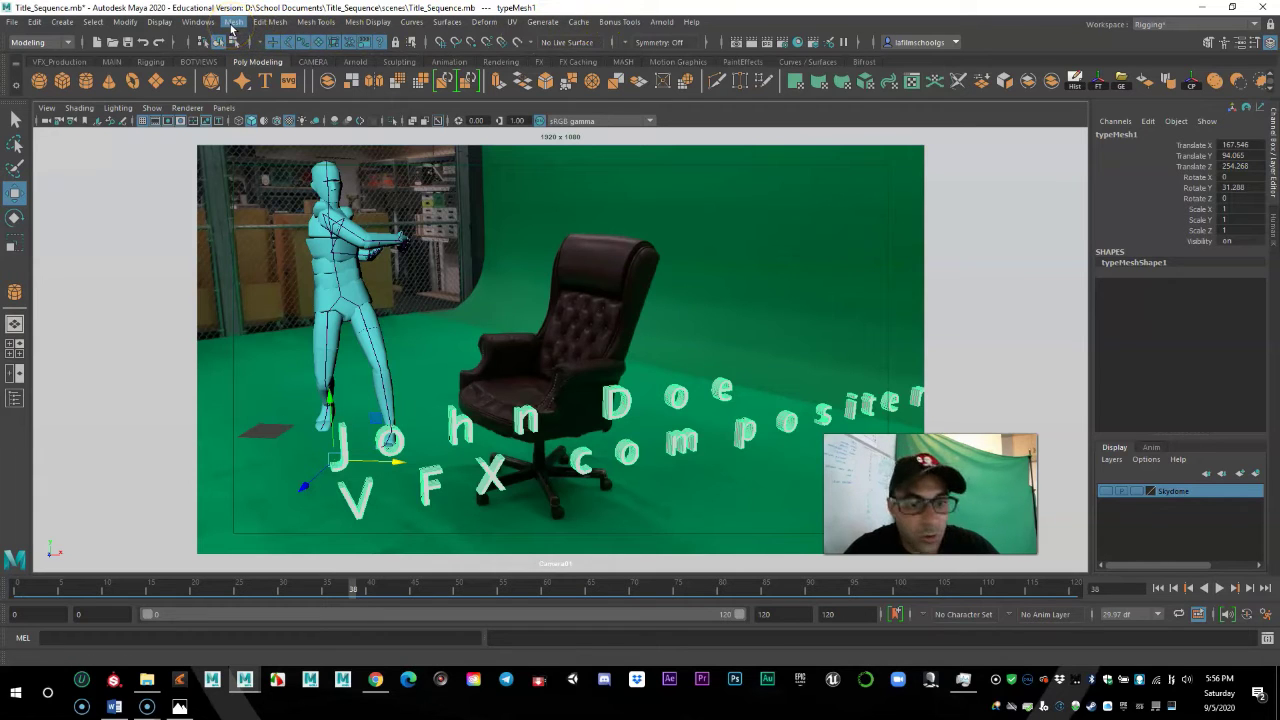
pyautogui.click(354, 233)
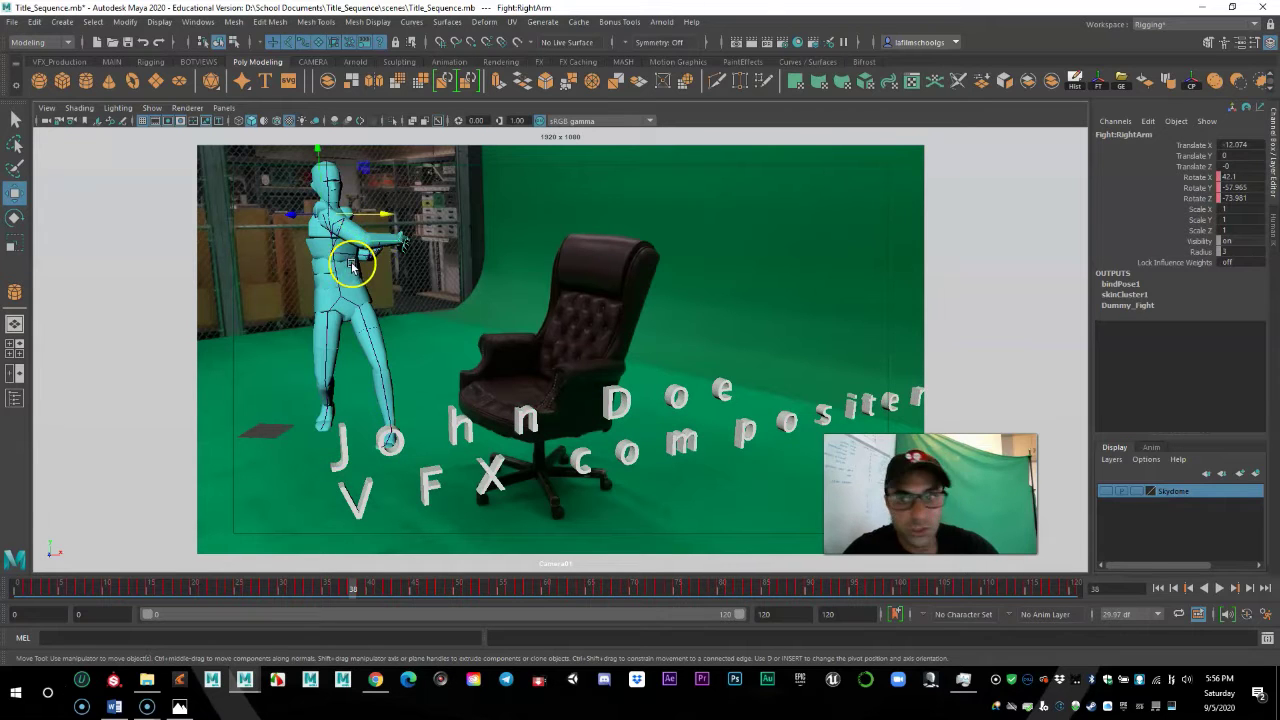
pyautogui.click(352, 312)
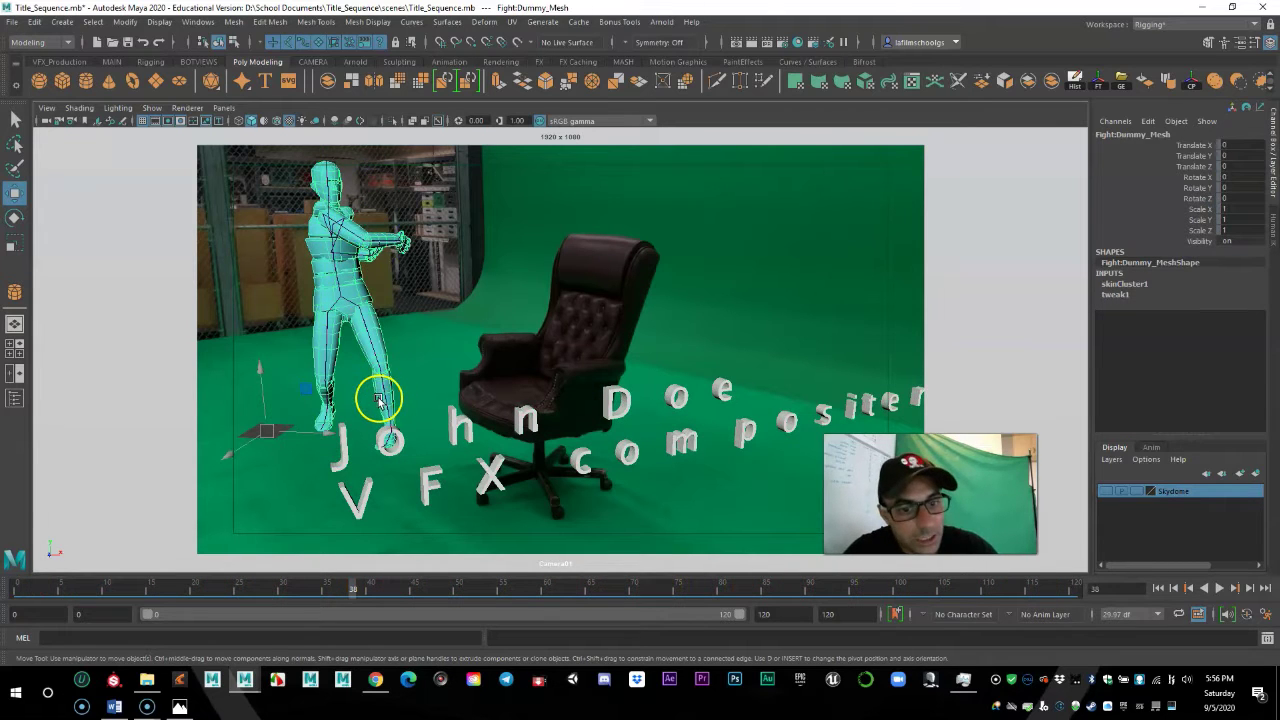
pyautogui.click(233, 22)
pyautogui.moveTo(266, 23)
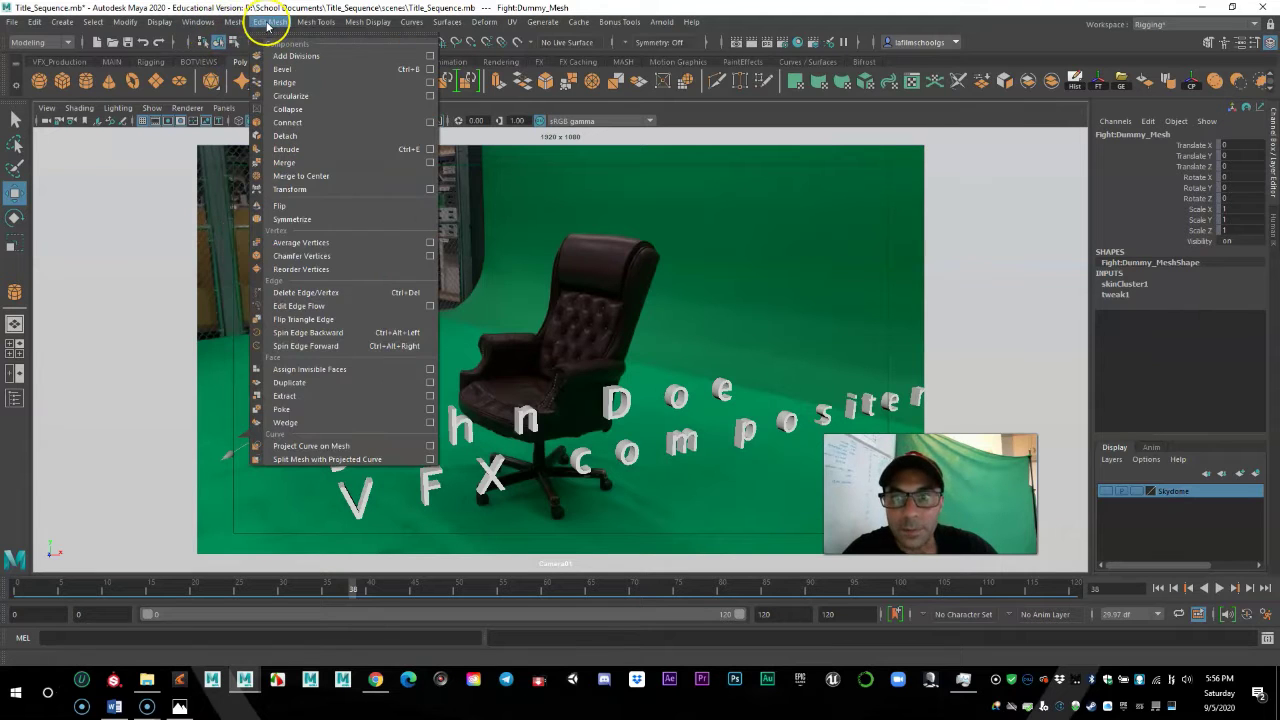
pyautogui.click(327, 25)
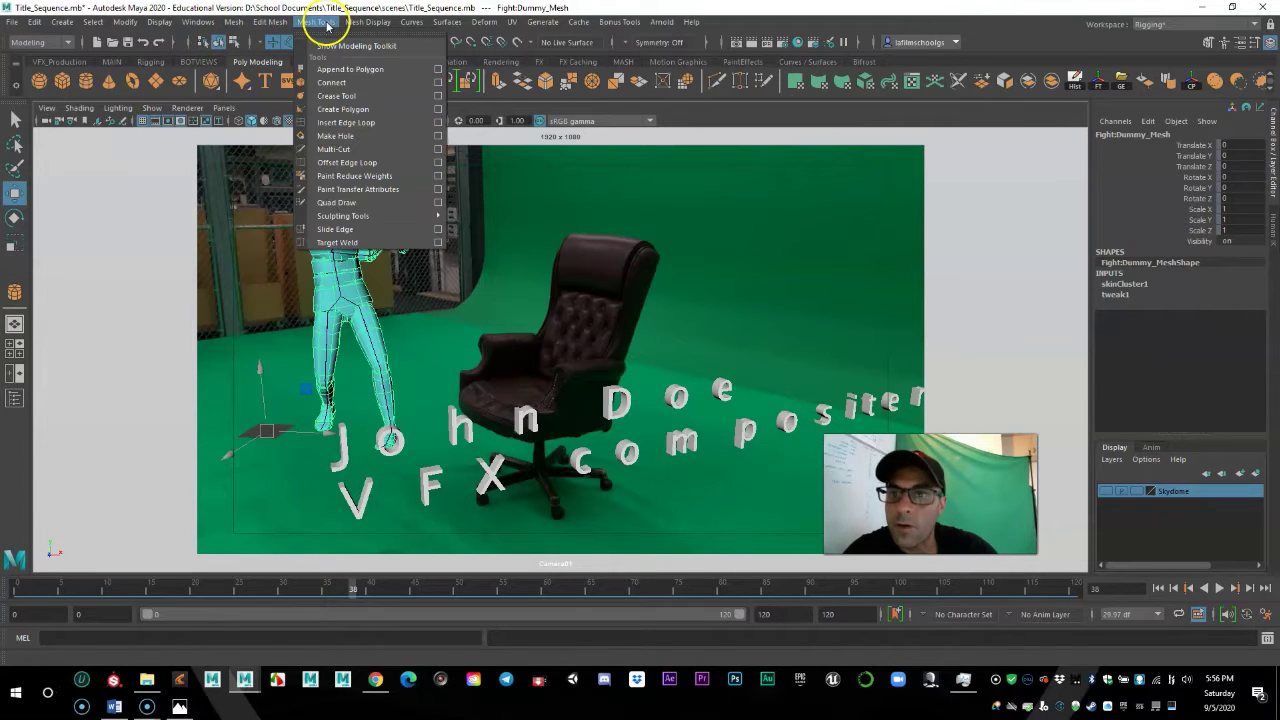
pyautogui.click(415, 25)
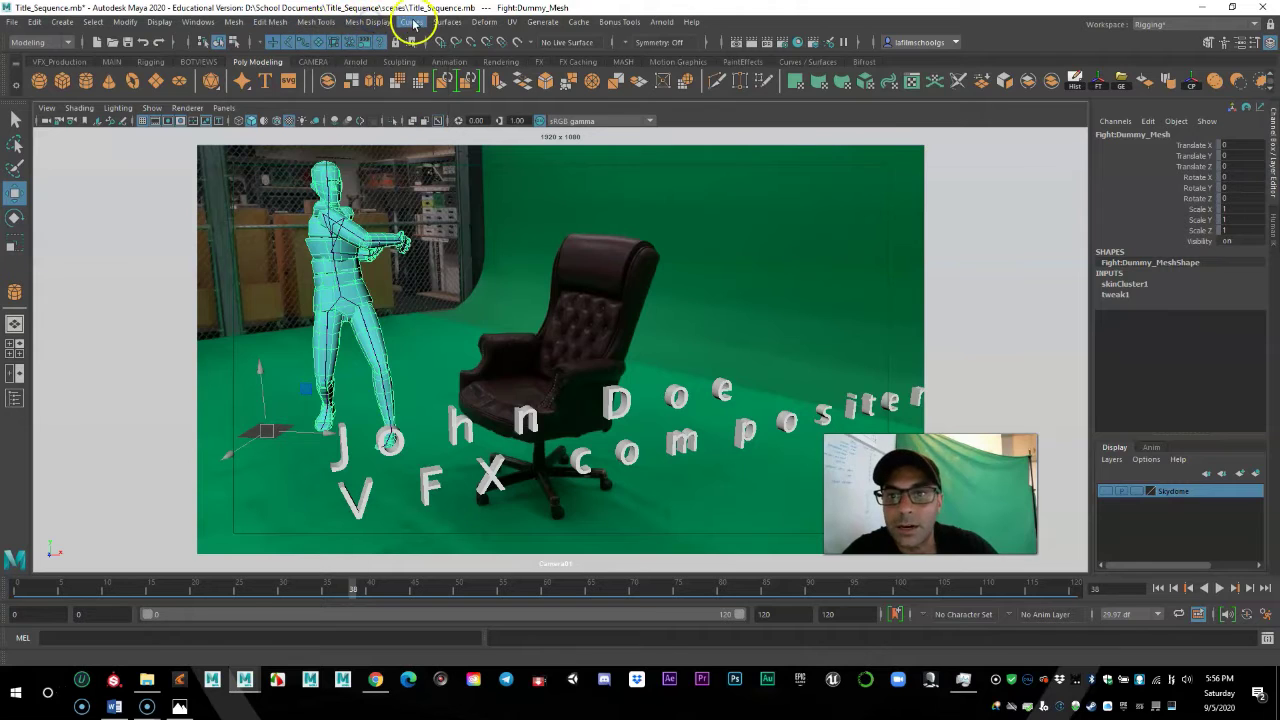
pyautogui.click(443, 24)
pyautogui.click(489, 12)
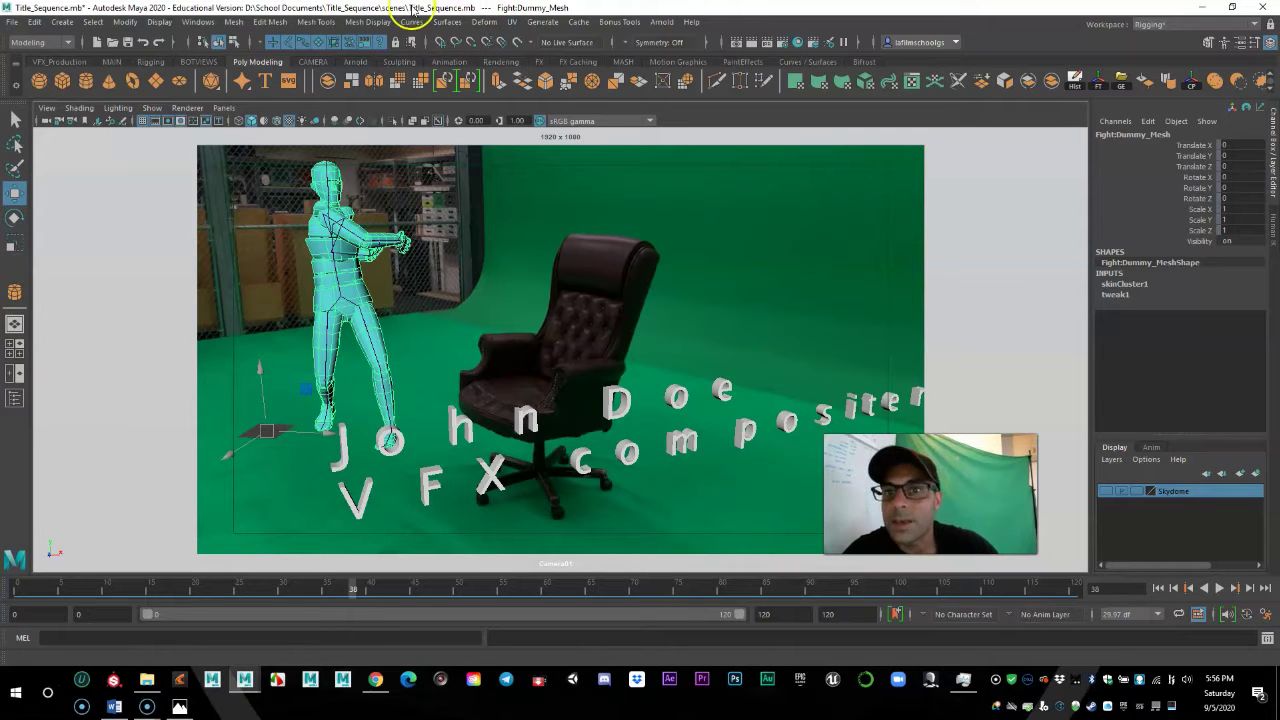
# - Switch the menu set from Modeling to Rigging, followed by Animation
pyautogui.click(28, 42)
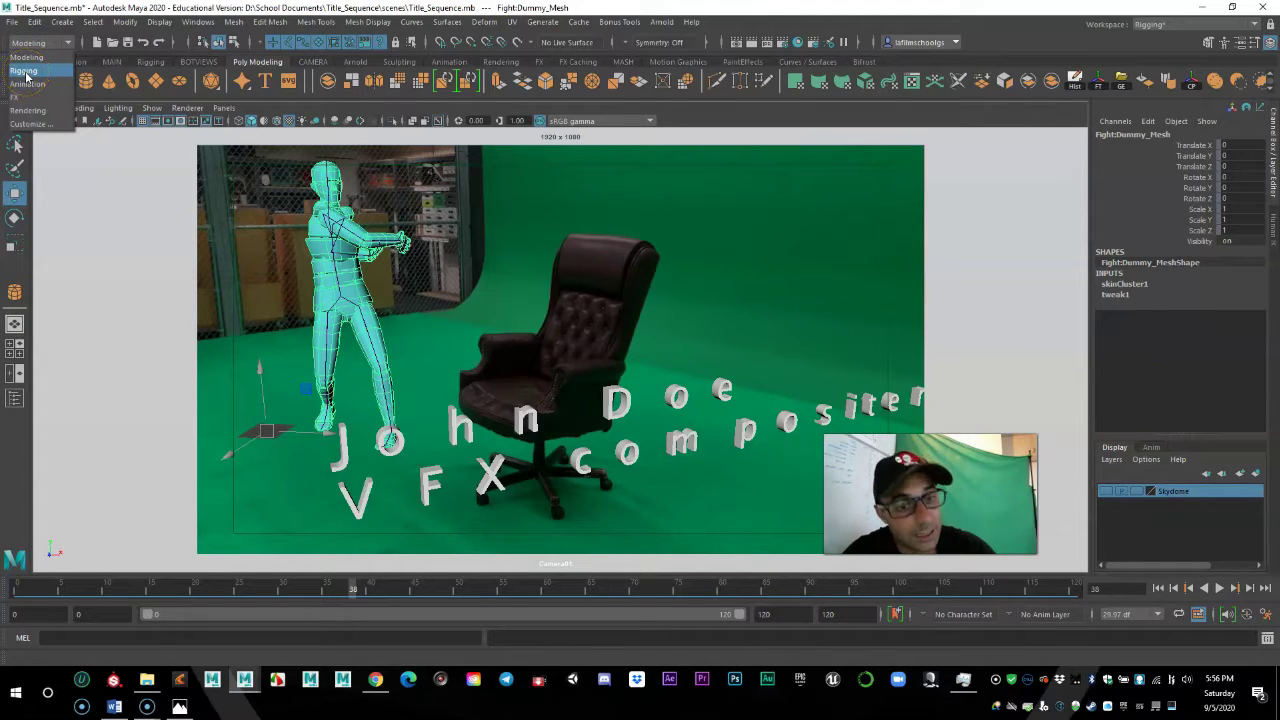
pyautogui.click(26, 72)
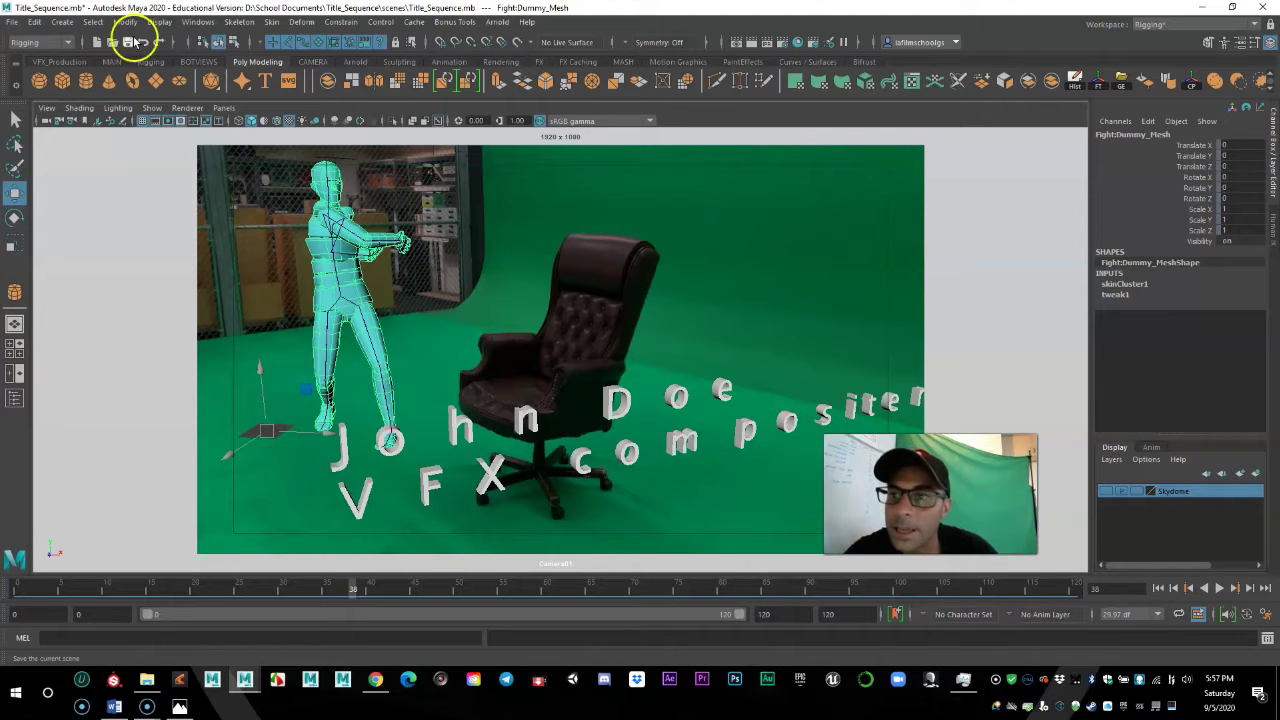
pyautogui.click(33, 40)
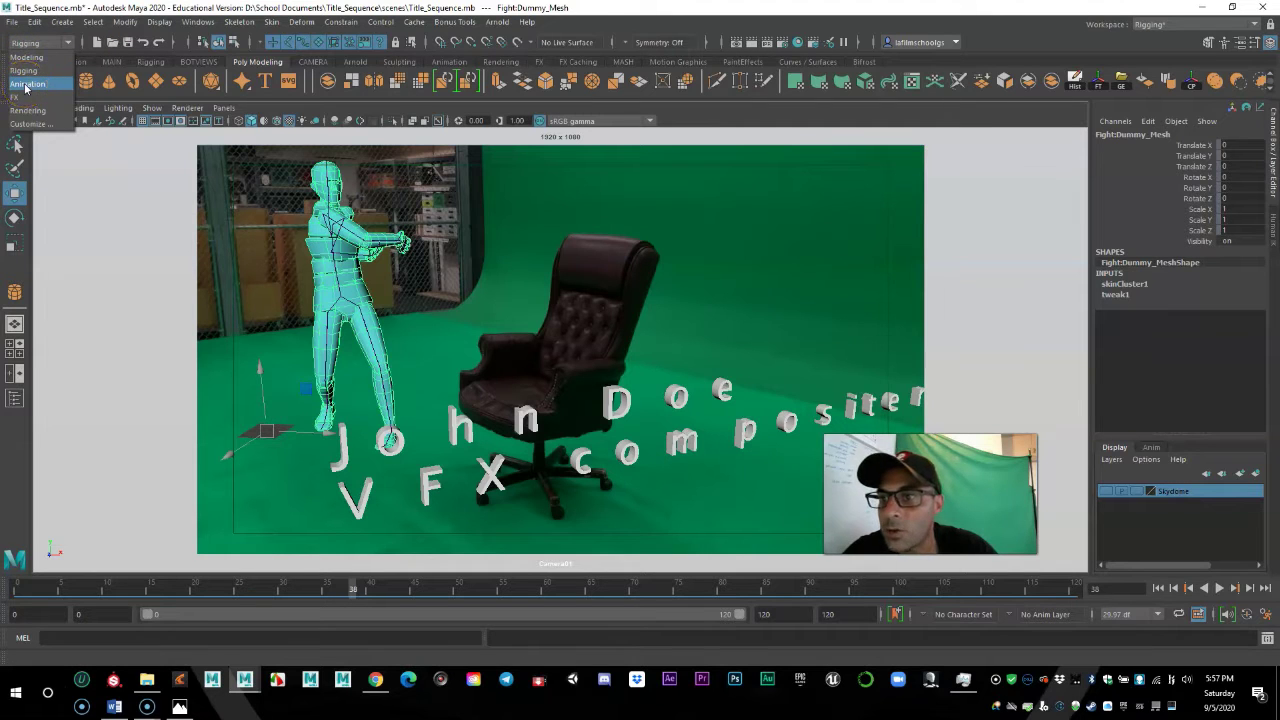
pyautogui.click(27, 85)
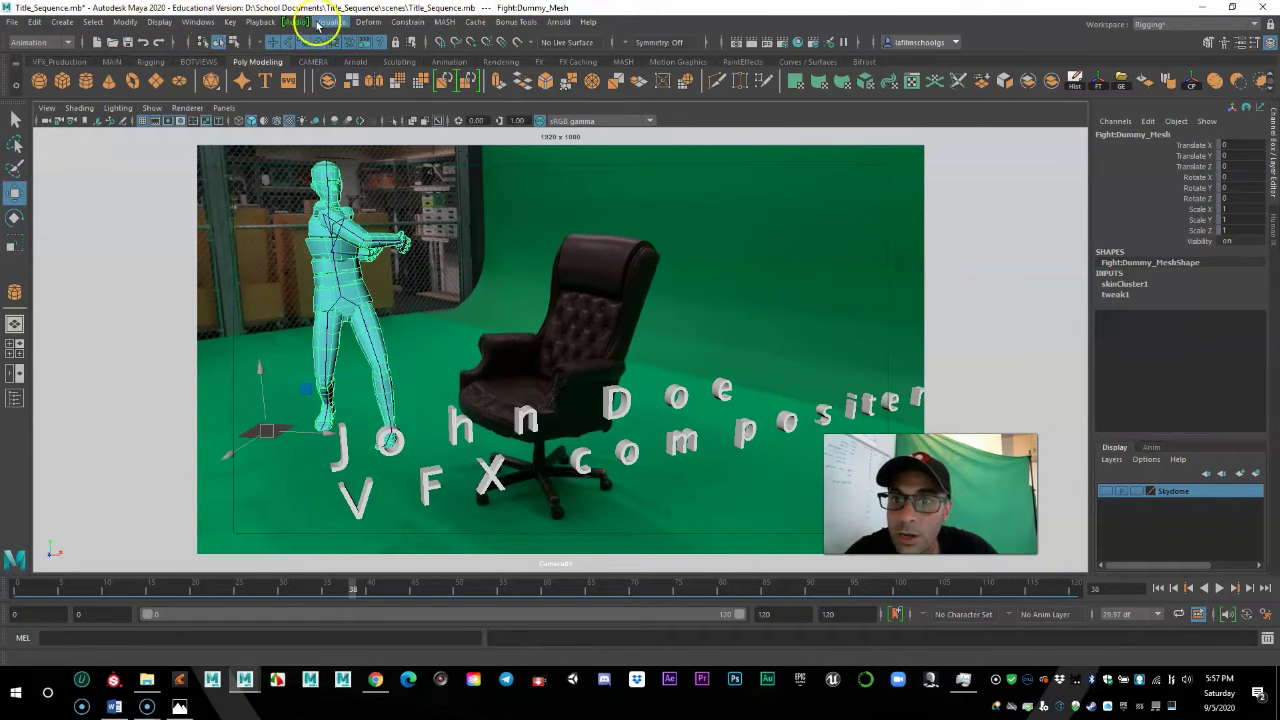
# - Examine the Animation menu set's commands for playback, keys, visualizing, deforming, constraints and MASH
pyautogui.click(256, 22)
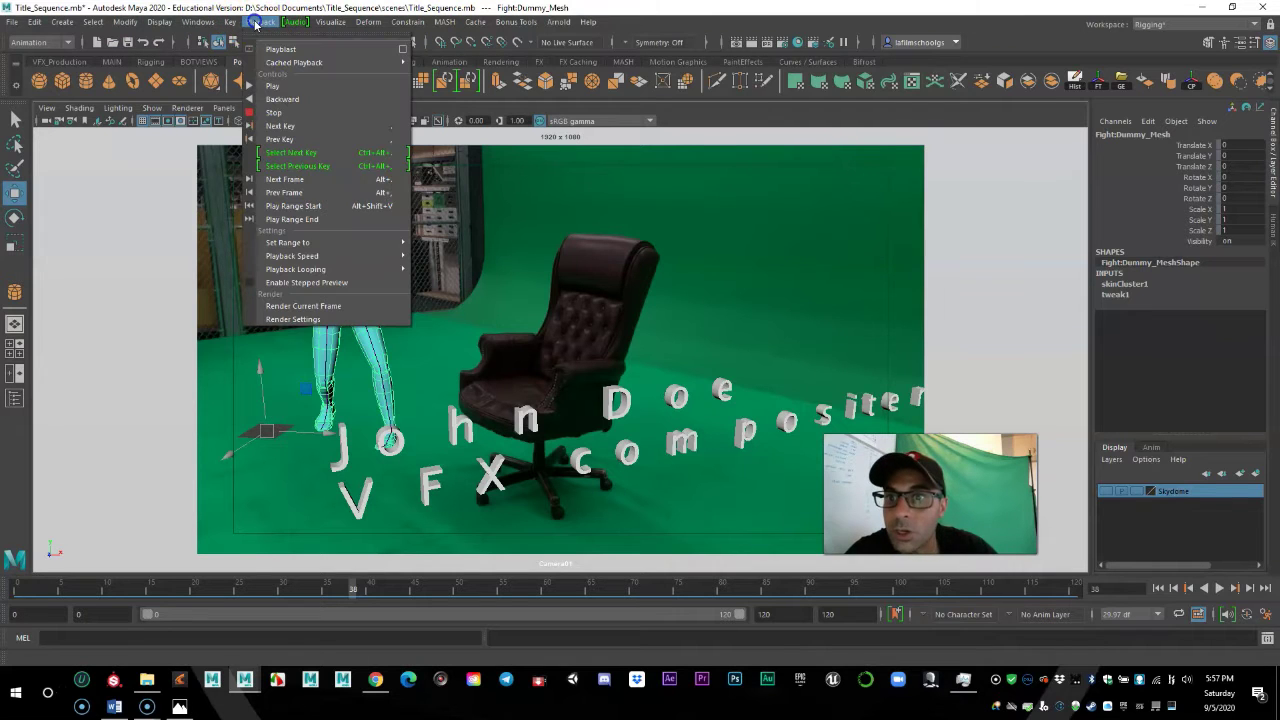
pyautogui.click(252, 25)
pyautogui.click(231, 22)
pyautogui.click(249, 25)
pyautogui.click(231, 22)
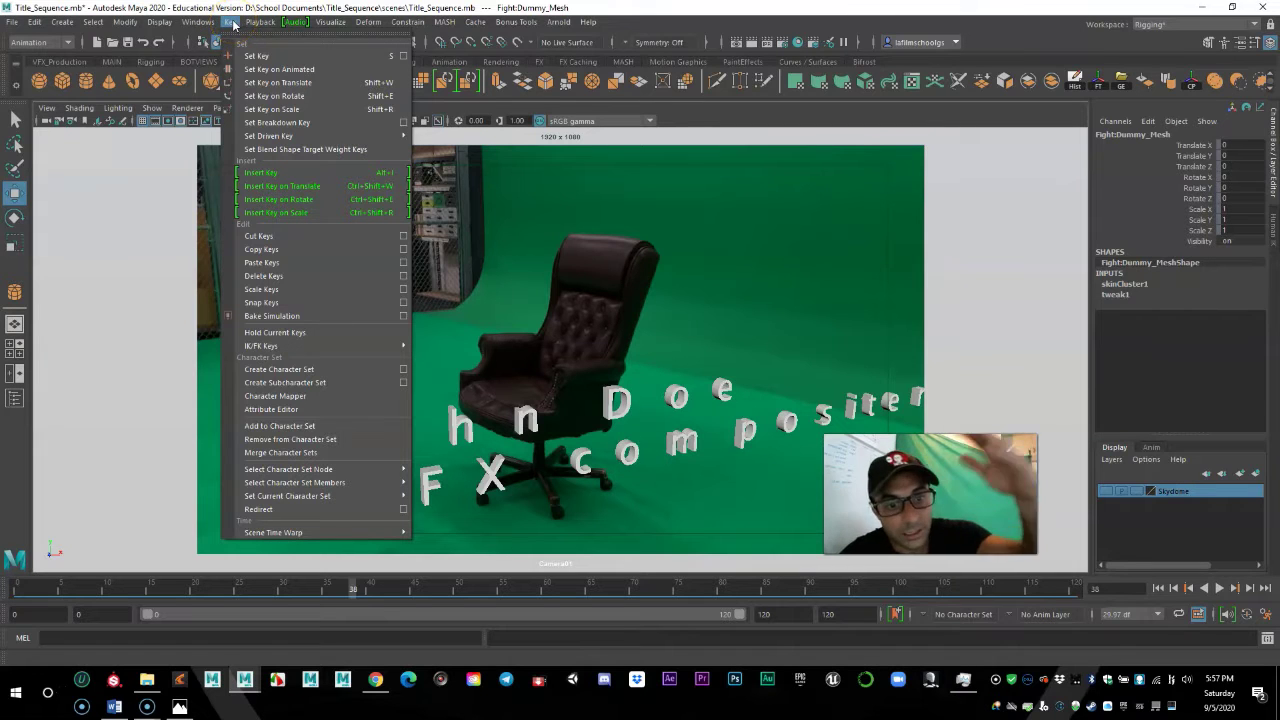
pyautogui.click(233, 22)
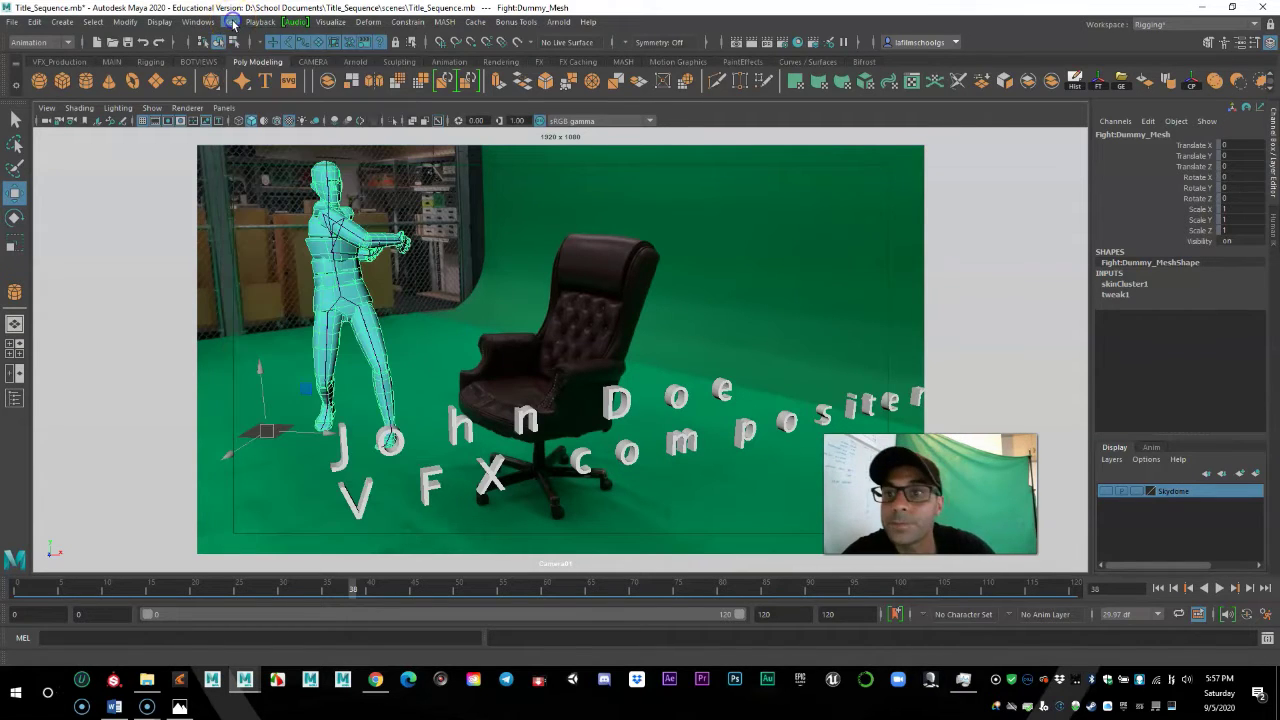
pyautogui.click(333, 22)
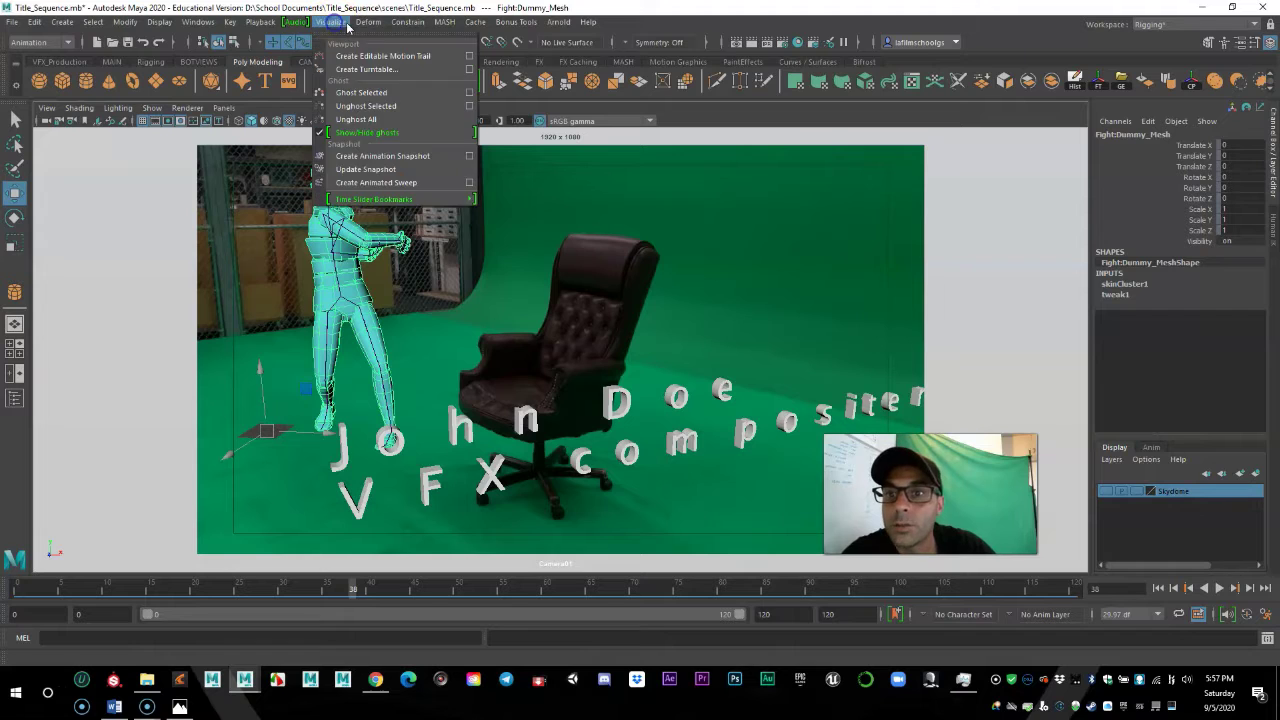
pyautogui.click(368, 22)
pyautogui.click(404, 23)
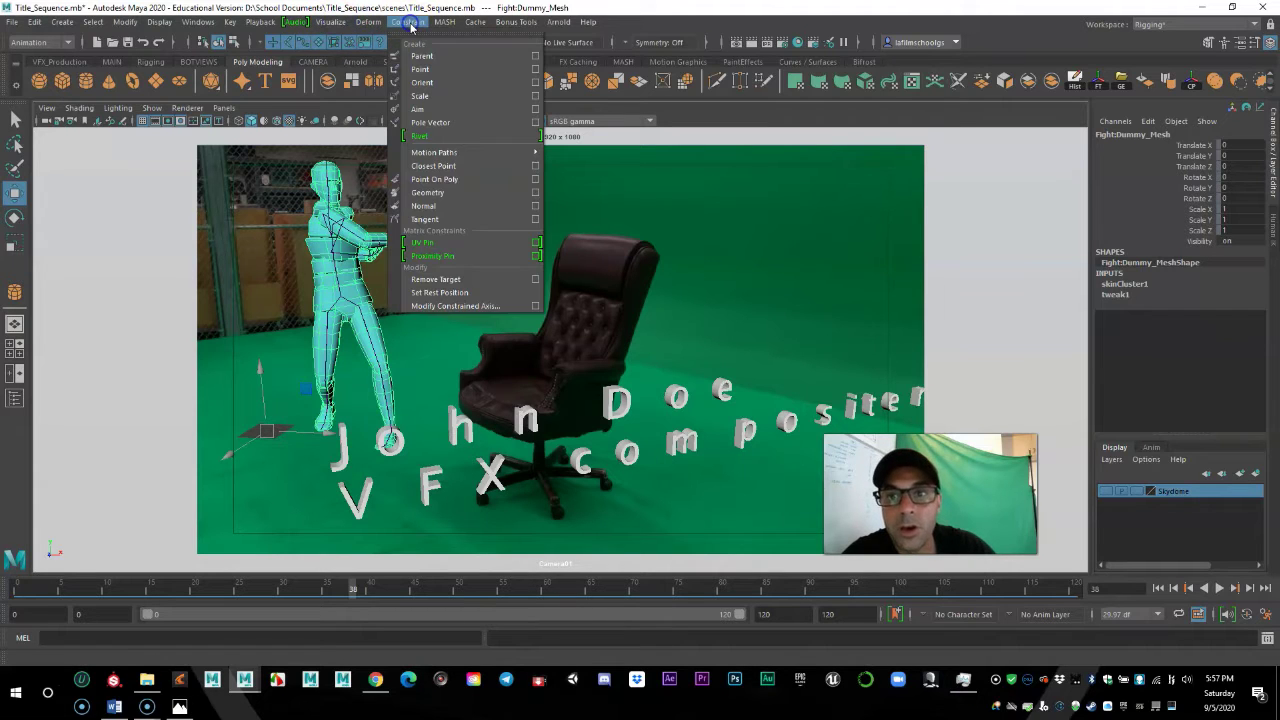
pyautogui.click(408, 23)
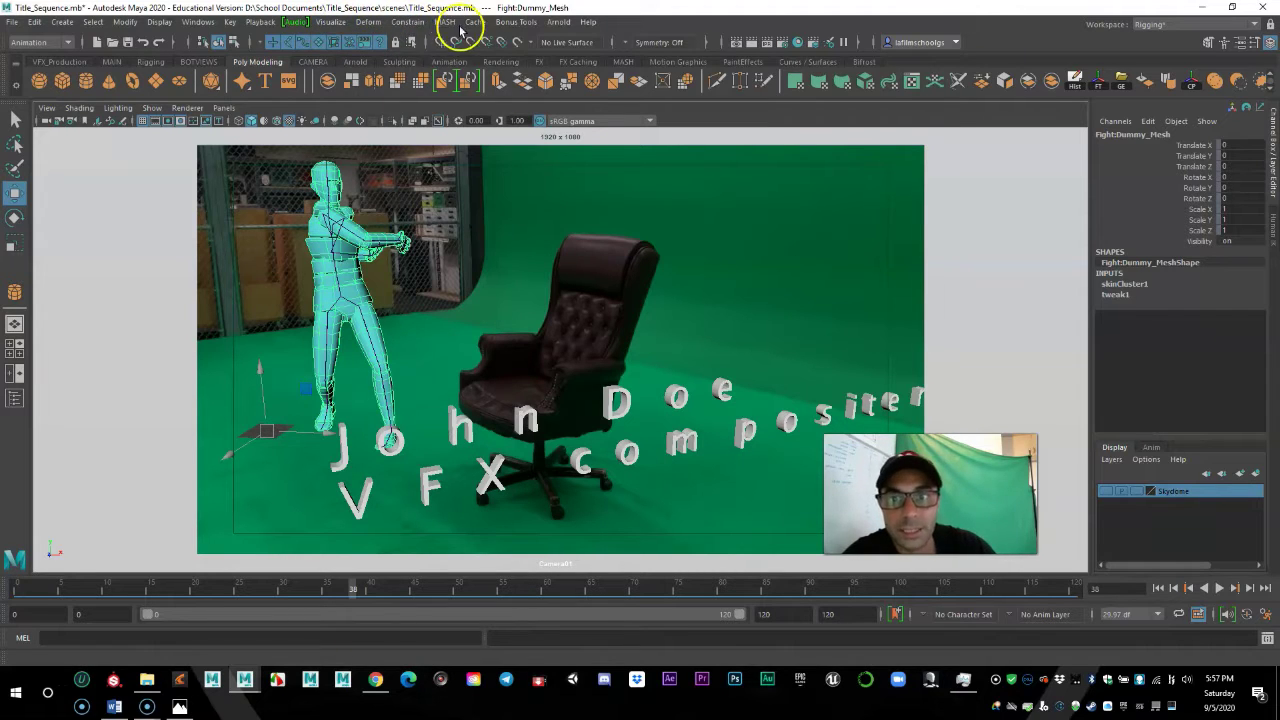
pyautogui.click(447, 23)
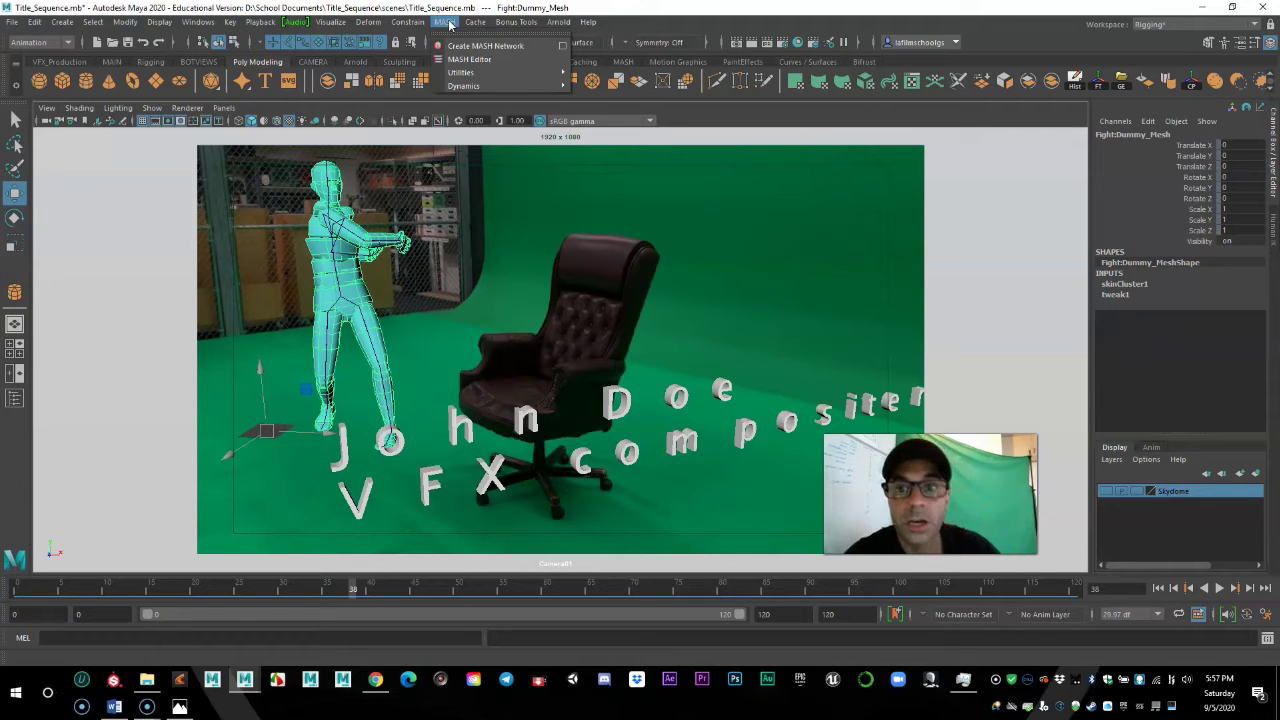
pyautogui.click(449, 23)
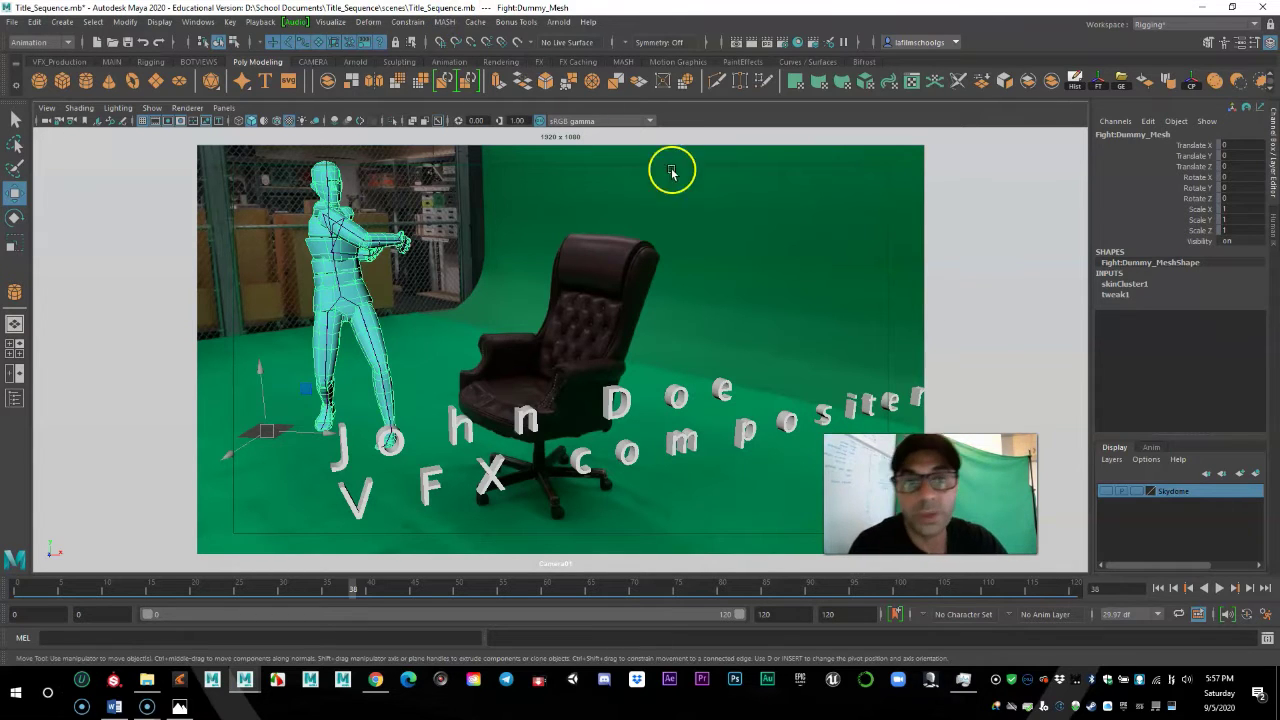
# - Clear the selection and play the title sequence from near its start, stopping at frame 63
pyautogui.click(723, 214)
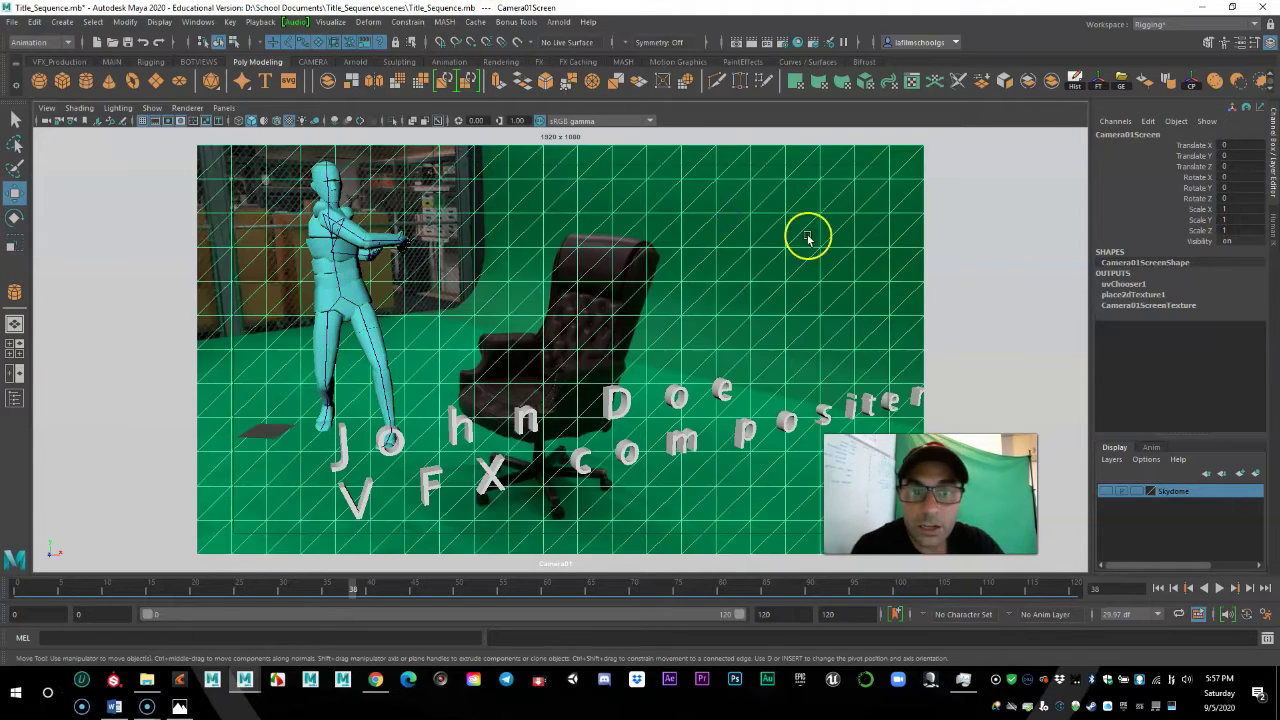
pyautogui.click(1012, 280)
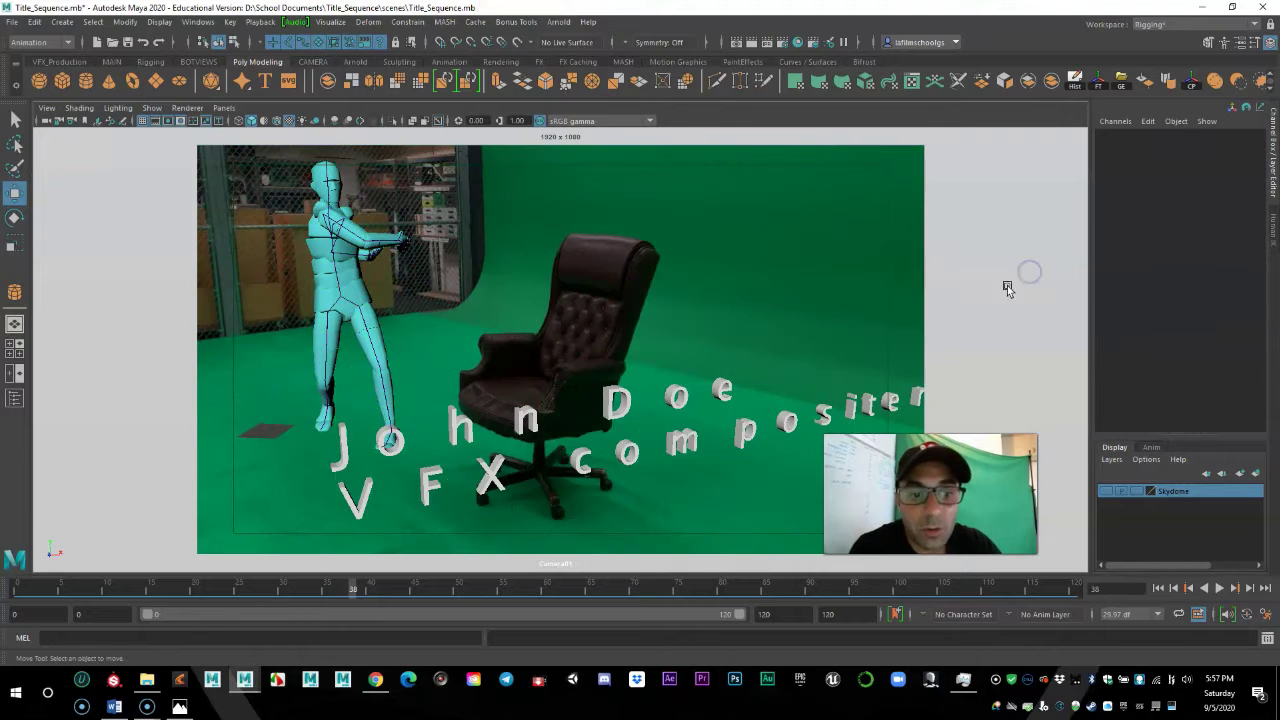
pyautogui.click(72, 591)
pyautogui.hotkey('alt', 'v')
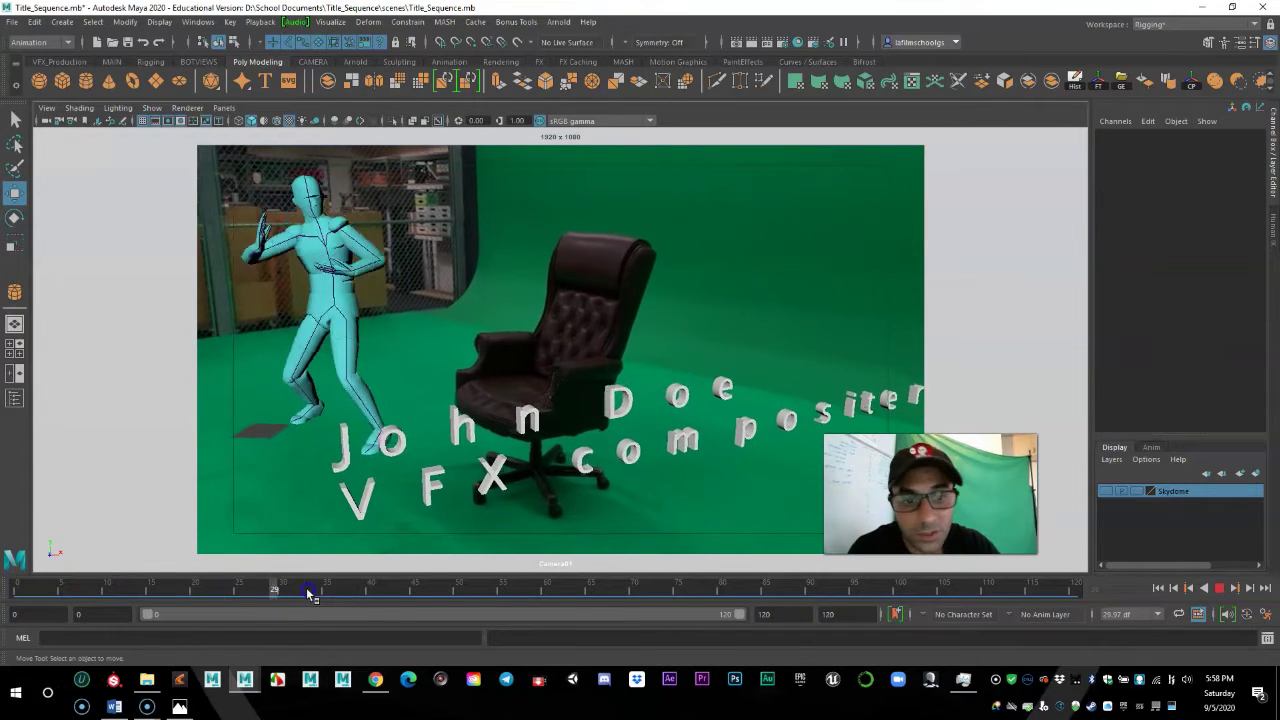
pyautogui.click(572, 586)
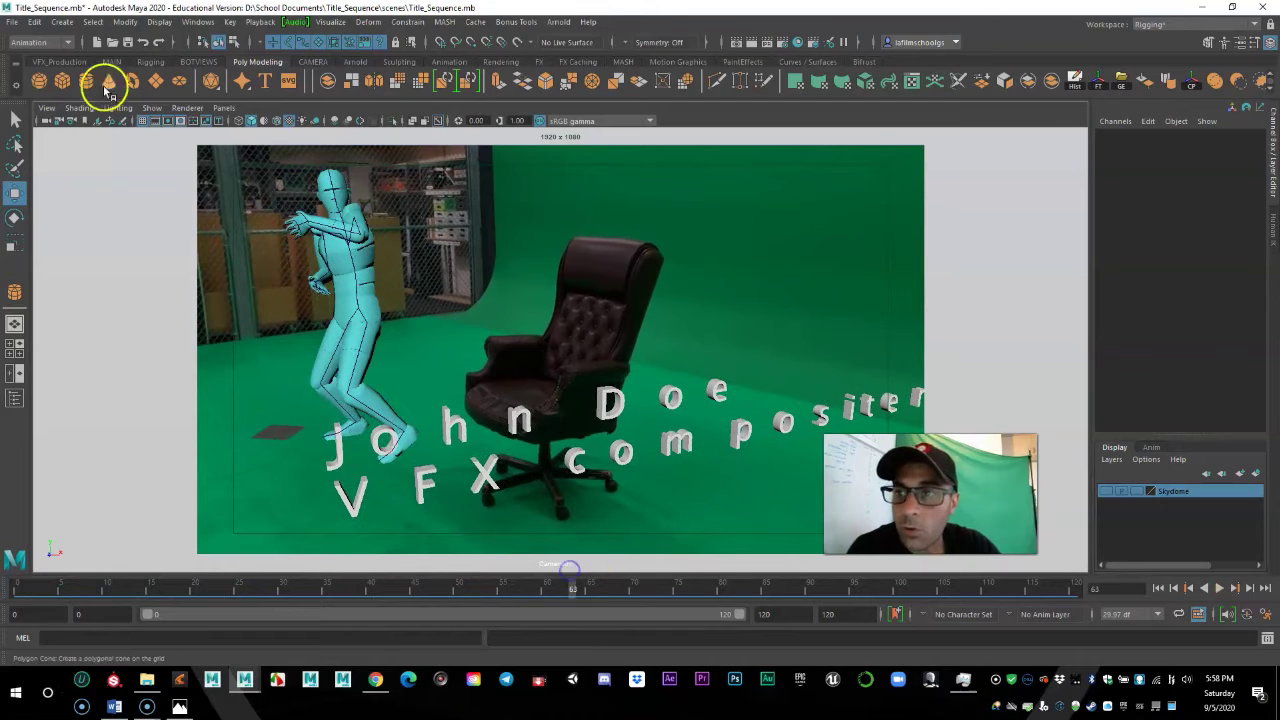
# - Start a new empty scene without saving the changes to the title sequence
pyautogui.click(11, 21)
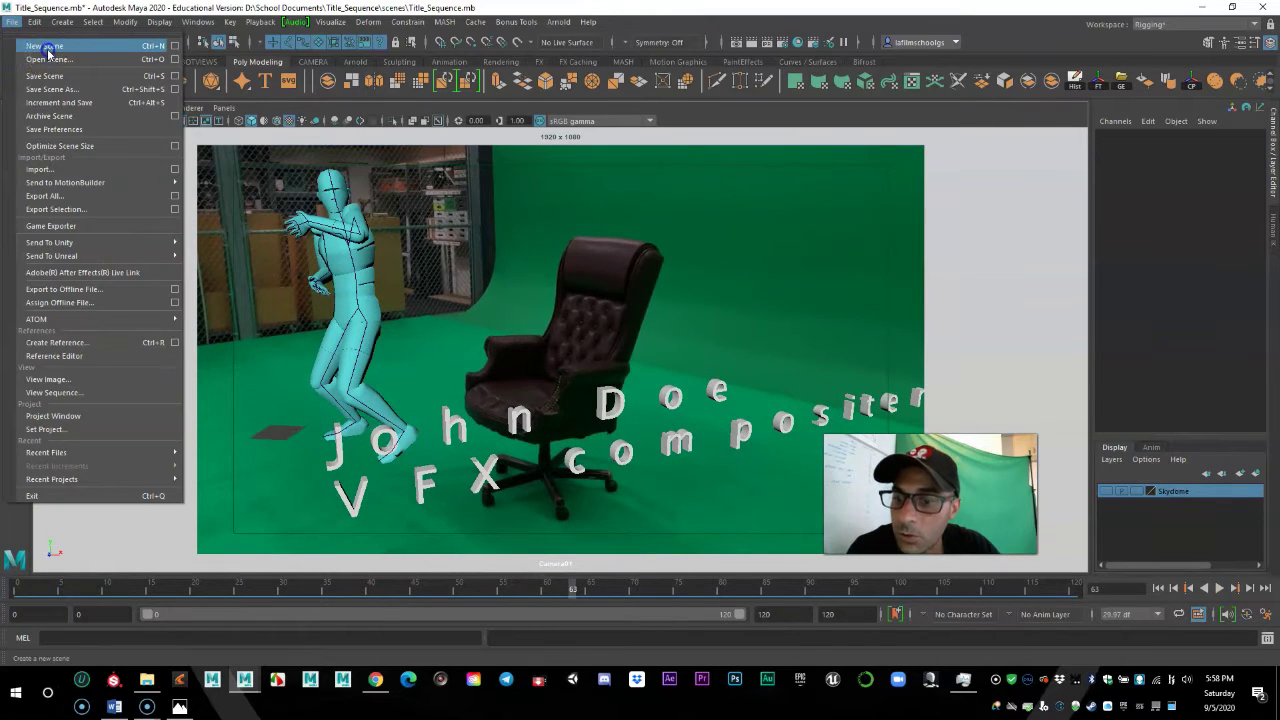
pyautogui.click(45, 47)
pyautogui.click(637, 342)
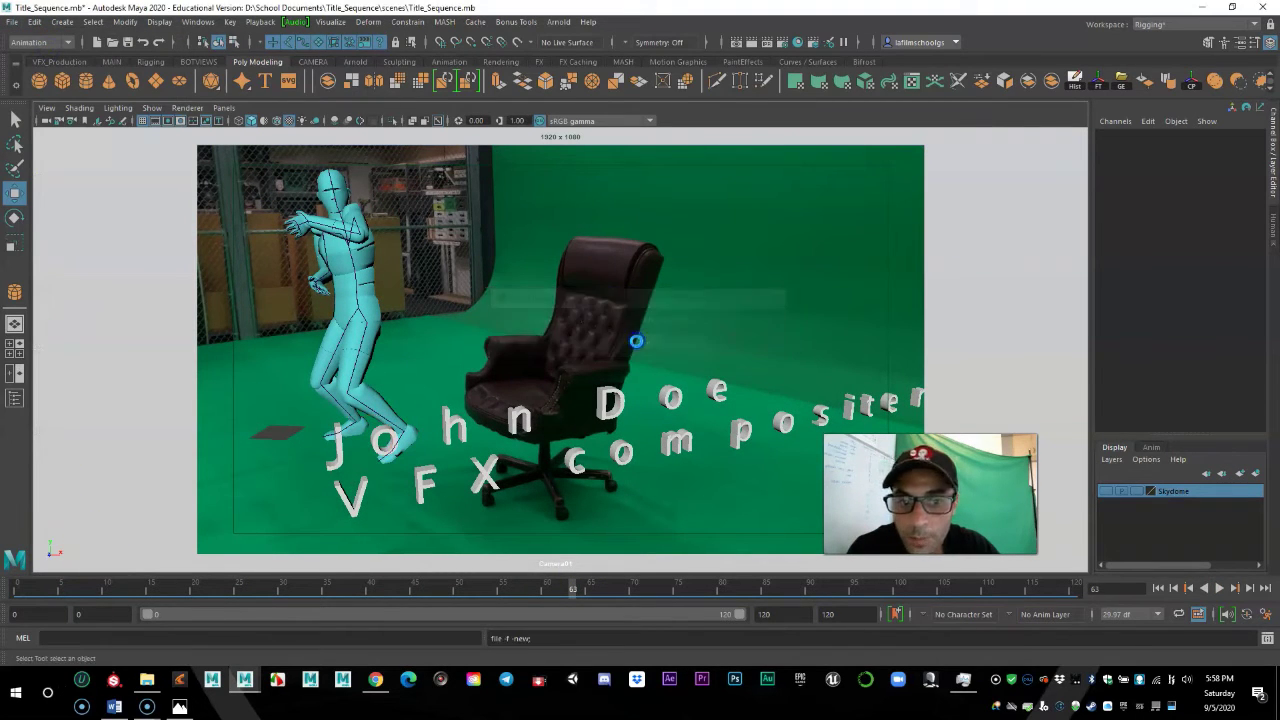
pyautogui.scroll(-3, 559, 362)
pyautogui.scroll(3, 559, 362)
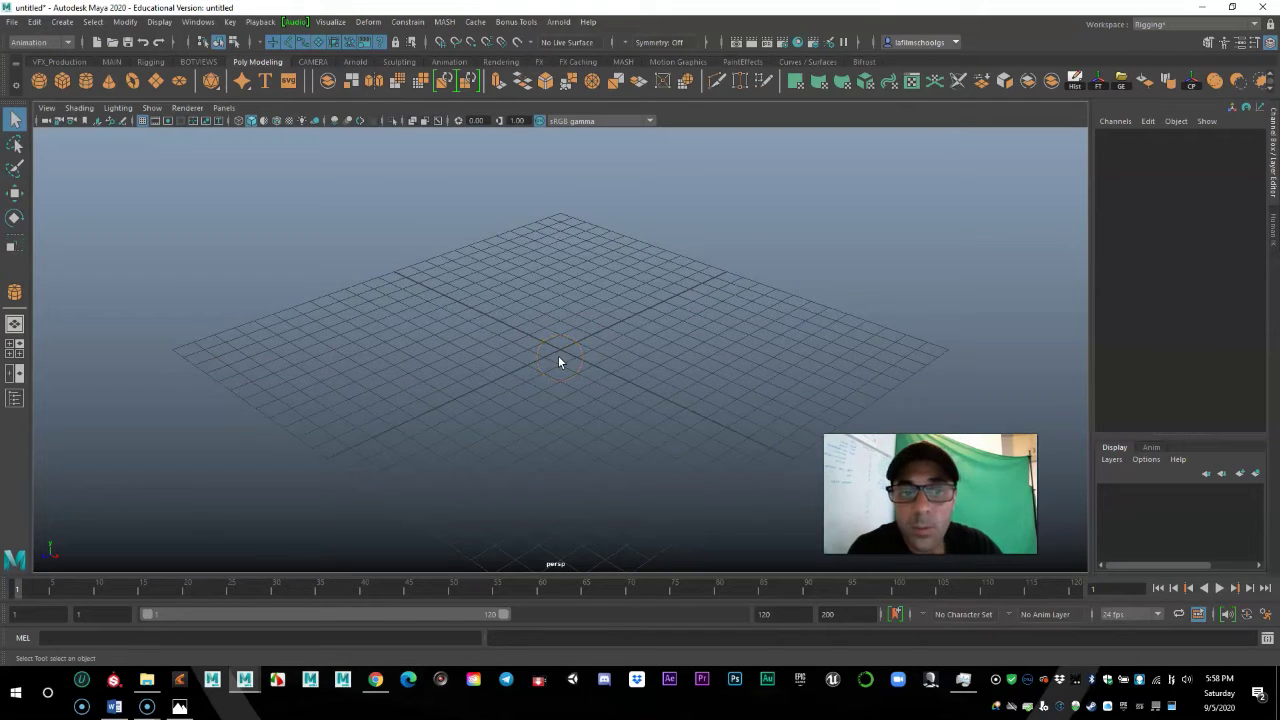
# - Cycle the menu set through Modeling, Animation, FX and Rendering, and return it to Modeling
pyautogui.click(31, 45)
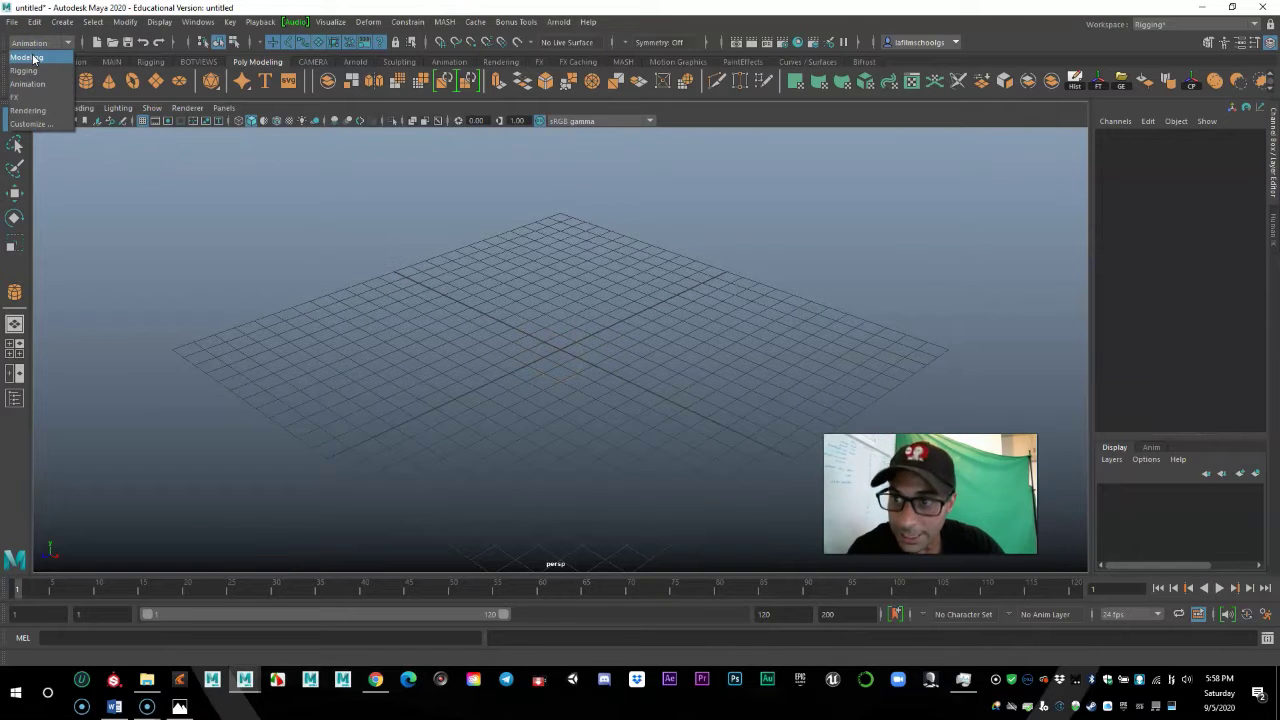
pyautogui.click(34, 60)
pyautogui.click(31, 43)
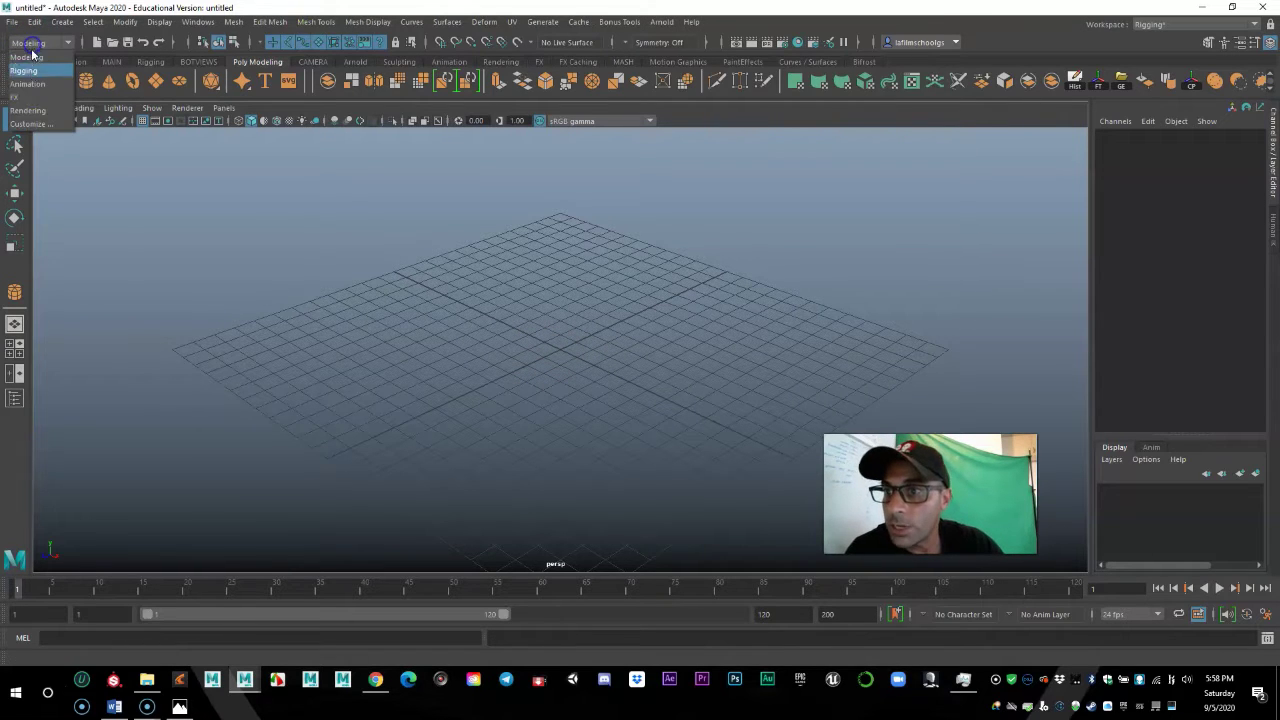
pyautogui.click(28, 84)
pyautogui.click(33, 42)
pyautogui.click(25, 97)
pyautogui.click(38, 42)
pyautogui.click(28, 110)
pyautogui.click(47, 42)
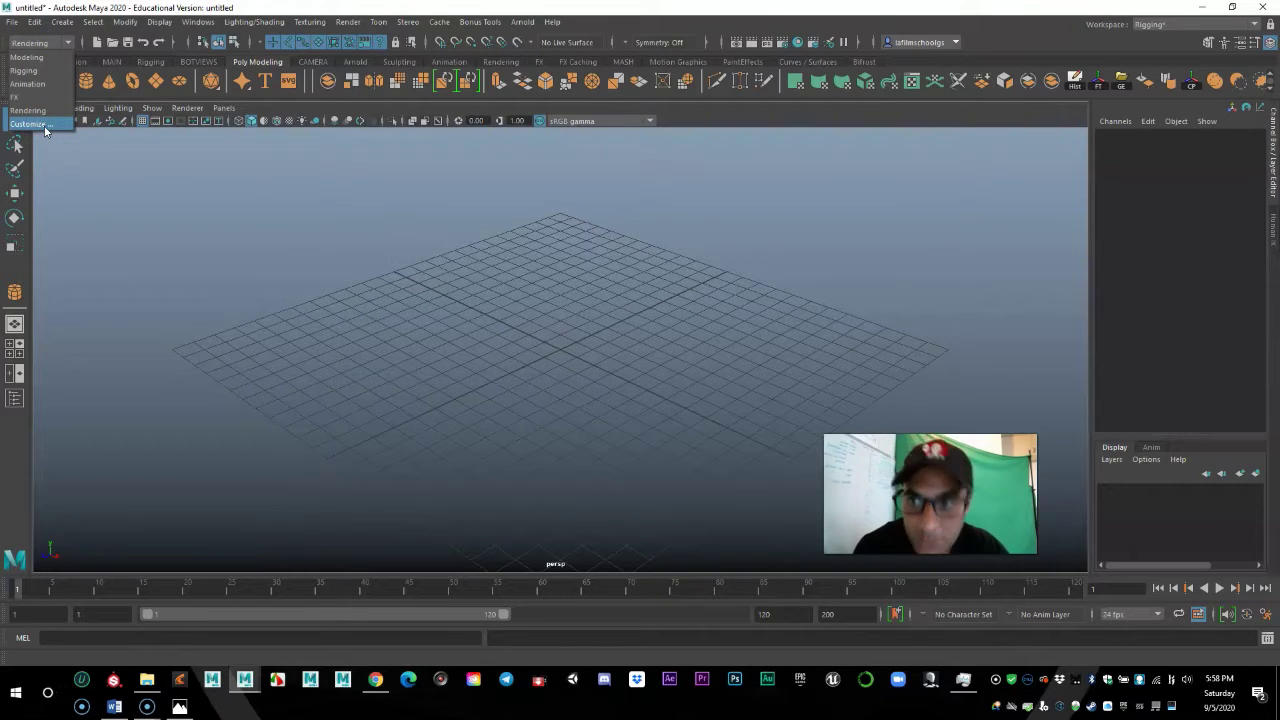
pyautogui.click(34, 44)
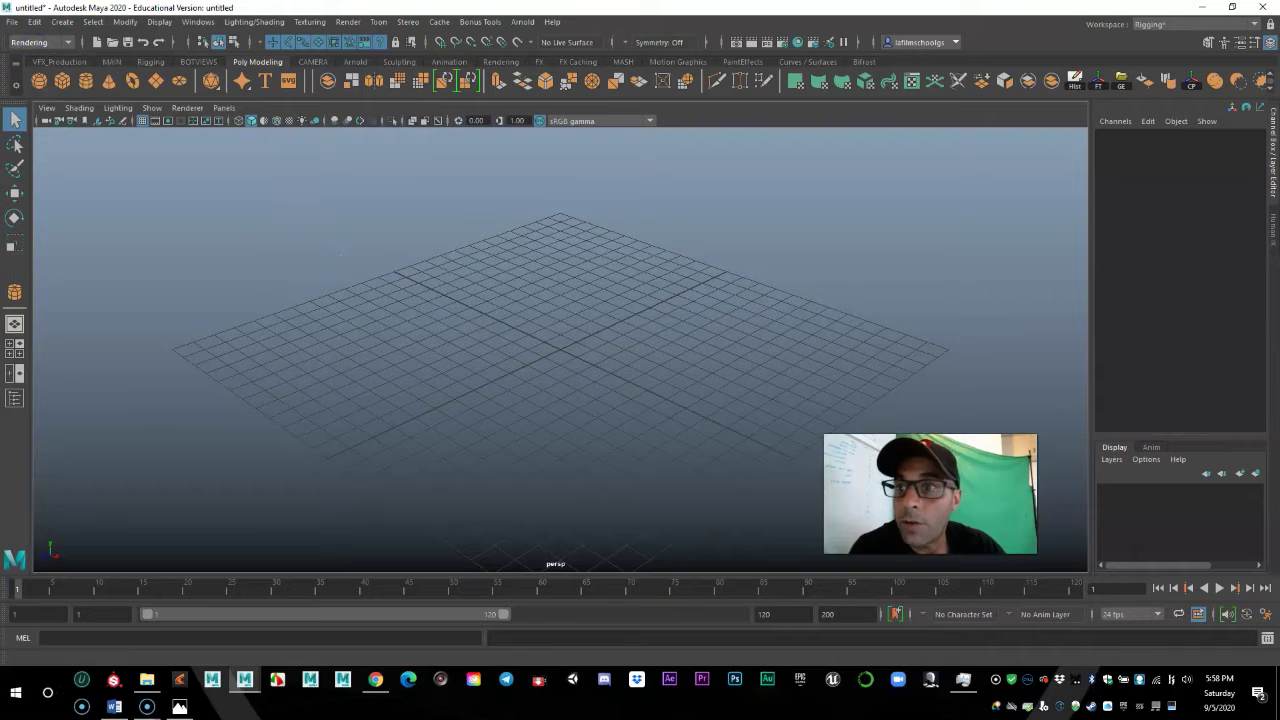
pyautogui.click(22, 43)
pyautogui.click(28, 57)
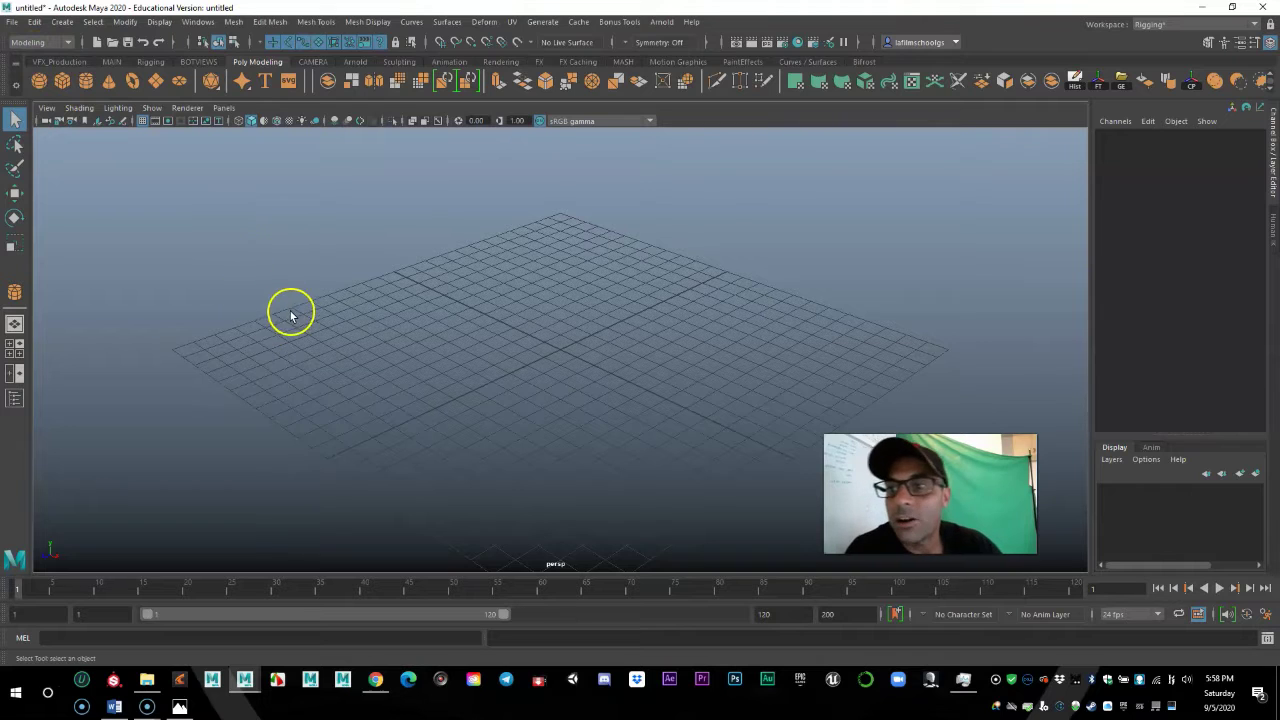
# - Switch the workspace from Rigging to Maya Classic
pyautogui.scroll(-3, 295, 315)
pyautogui.scroll(2, 305, 317)
pyautogui.scroll(2, 549, 371)
pyautogui.scroll(-2, 549, 376)
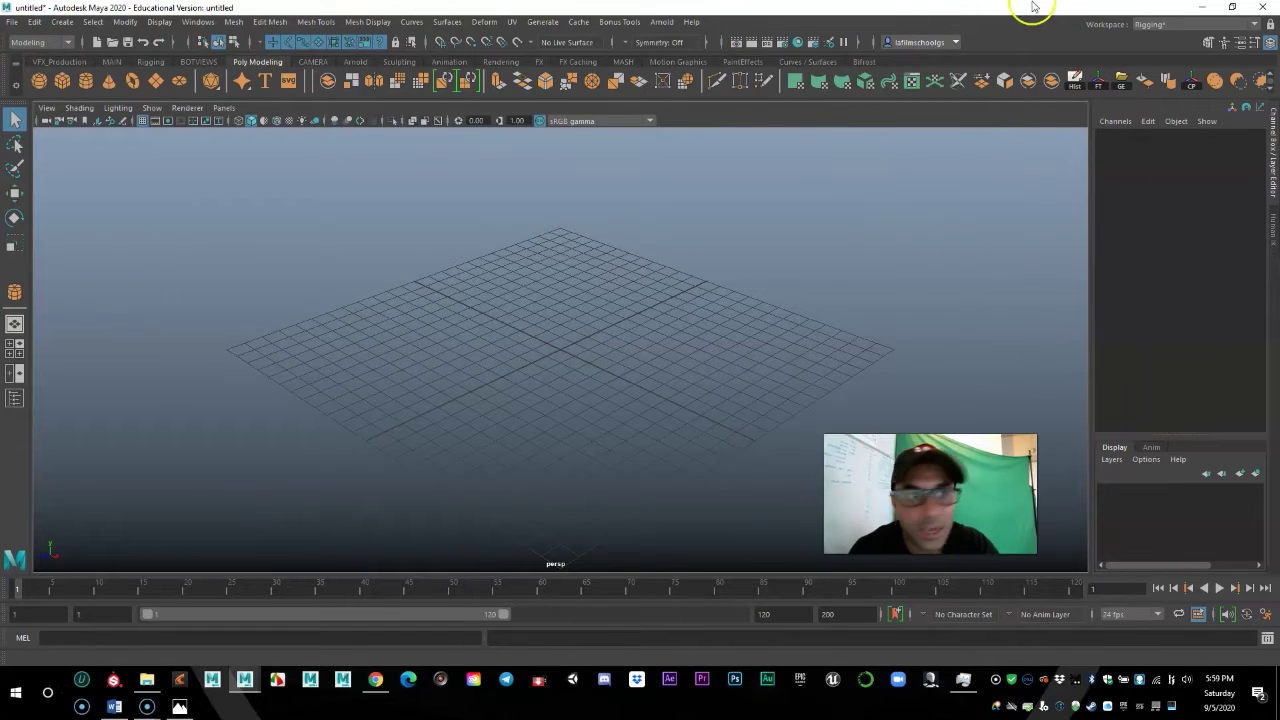
pyautogui.click(1181, 26)
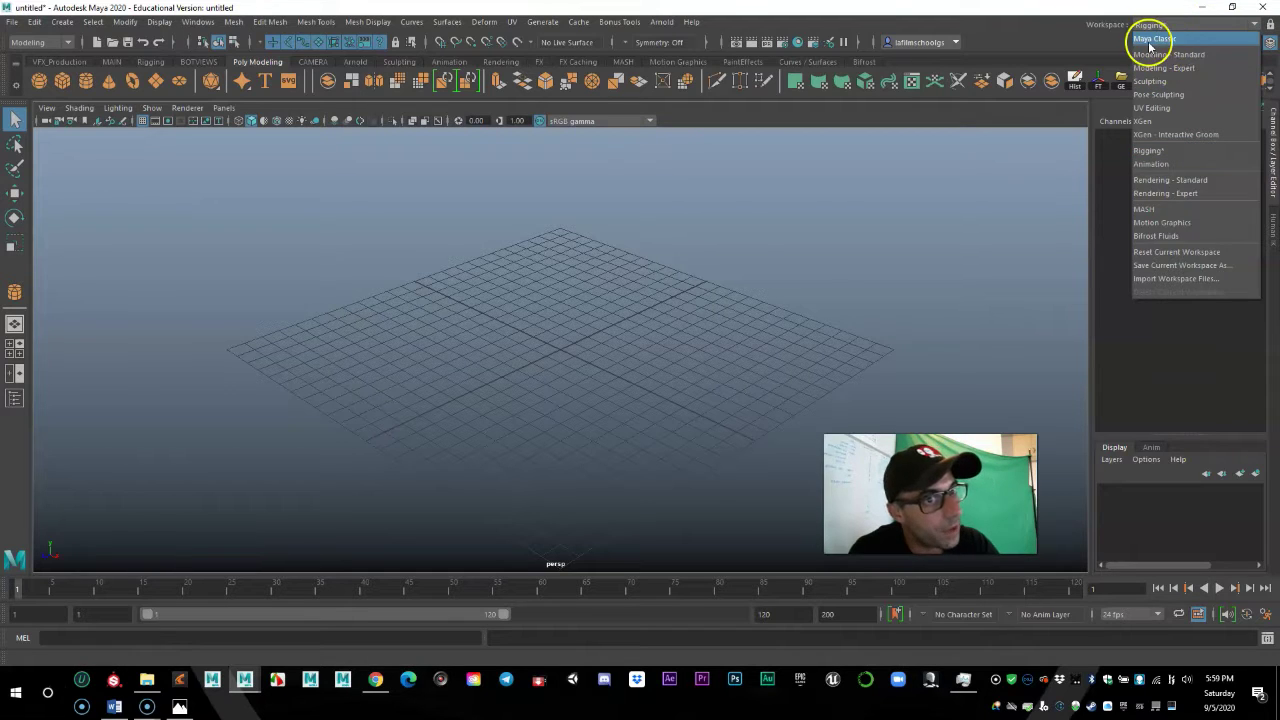
pyautogui.click(1152, 40)
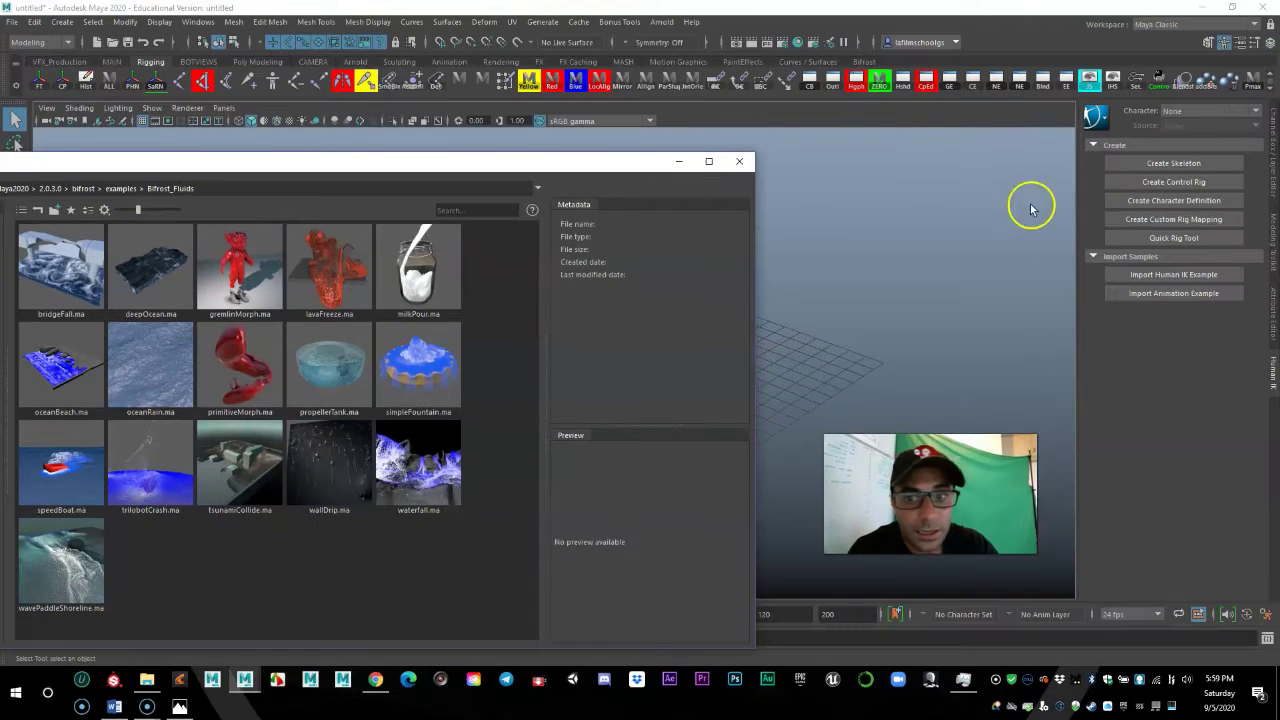
# - Browse the FBX motion capture examples in the Content Browser and preview WalkTurn180L.fbx and Walk2Run.fbx
pyautogui.moveTo(423, 163); pyautogui.dragTo(668, 136)
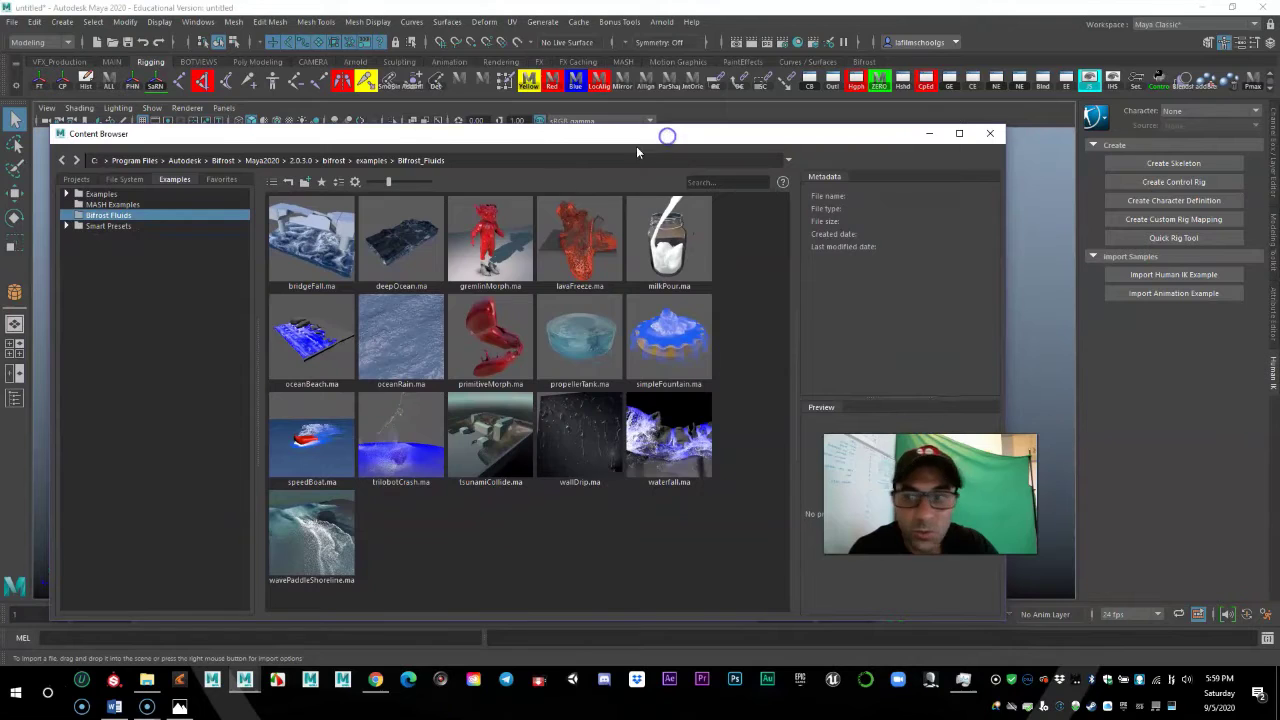
pyautogui.doubleClick(102, 194)
pyautogui.doubleClick(109, 208)
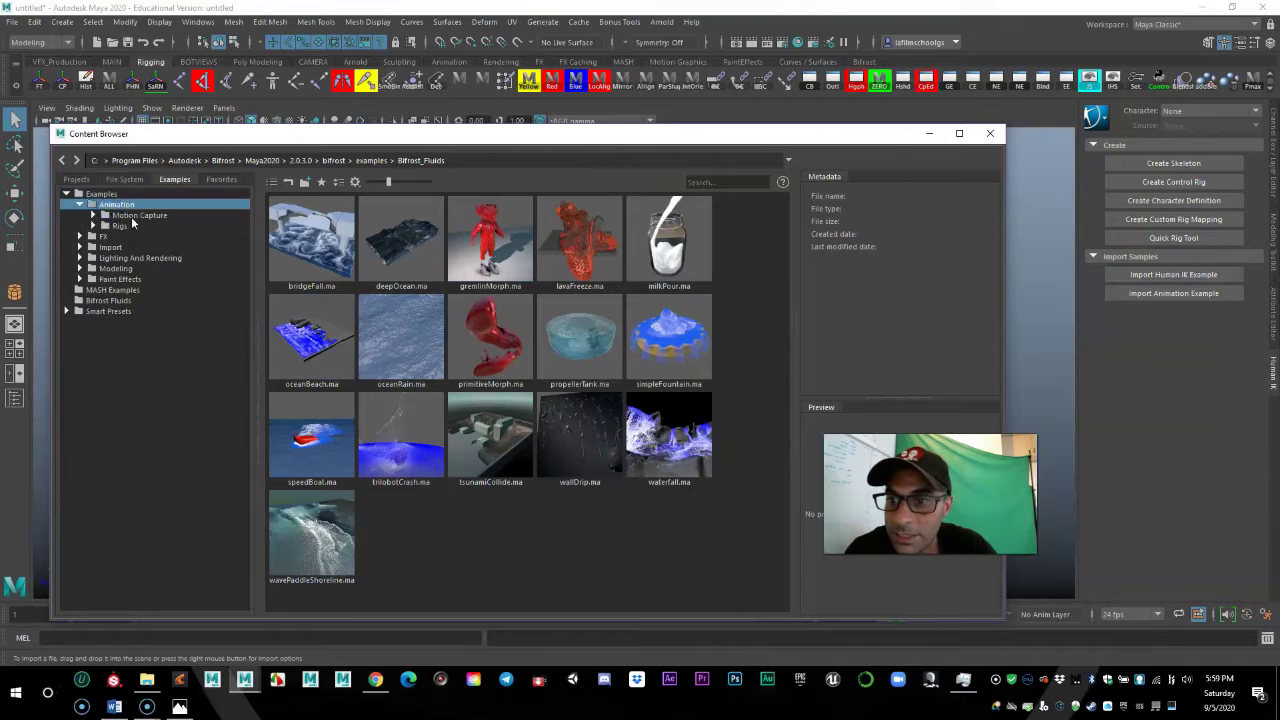
pyautogui.doubleClick(134, 216)
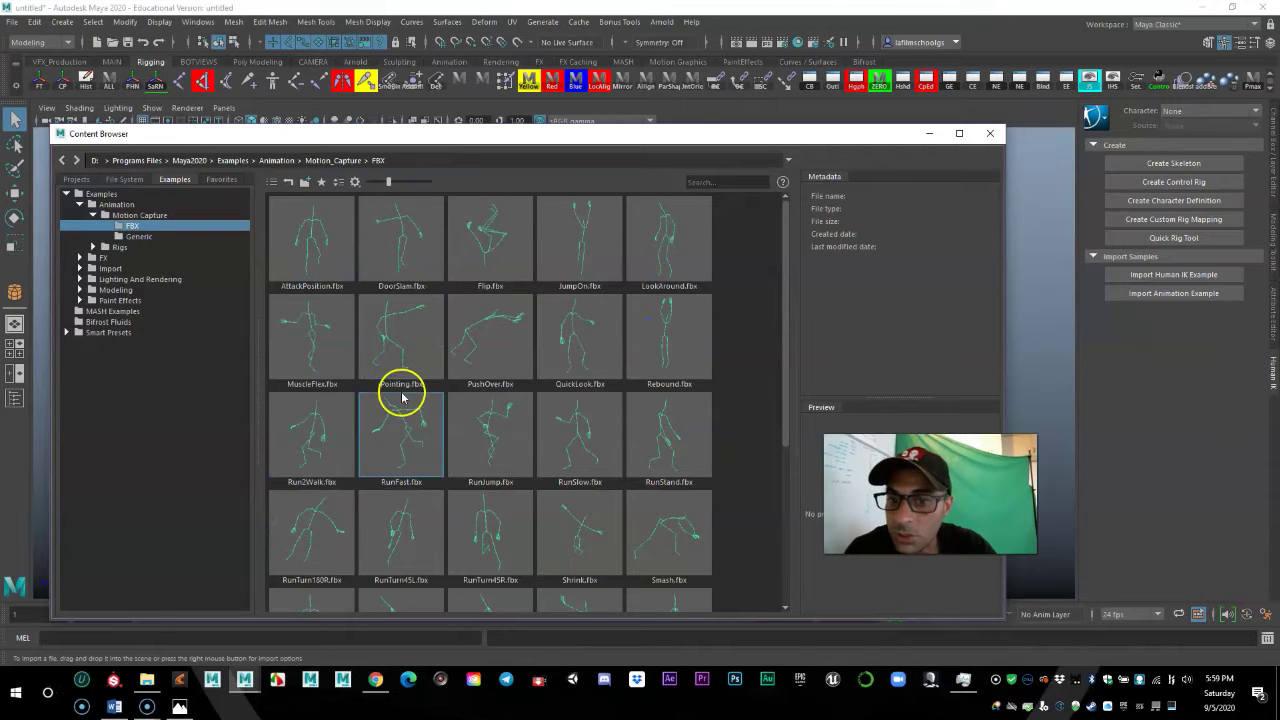
pyautogui.scroll(-3, 497, 432)
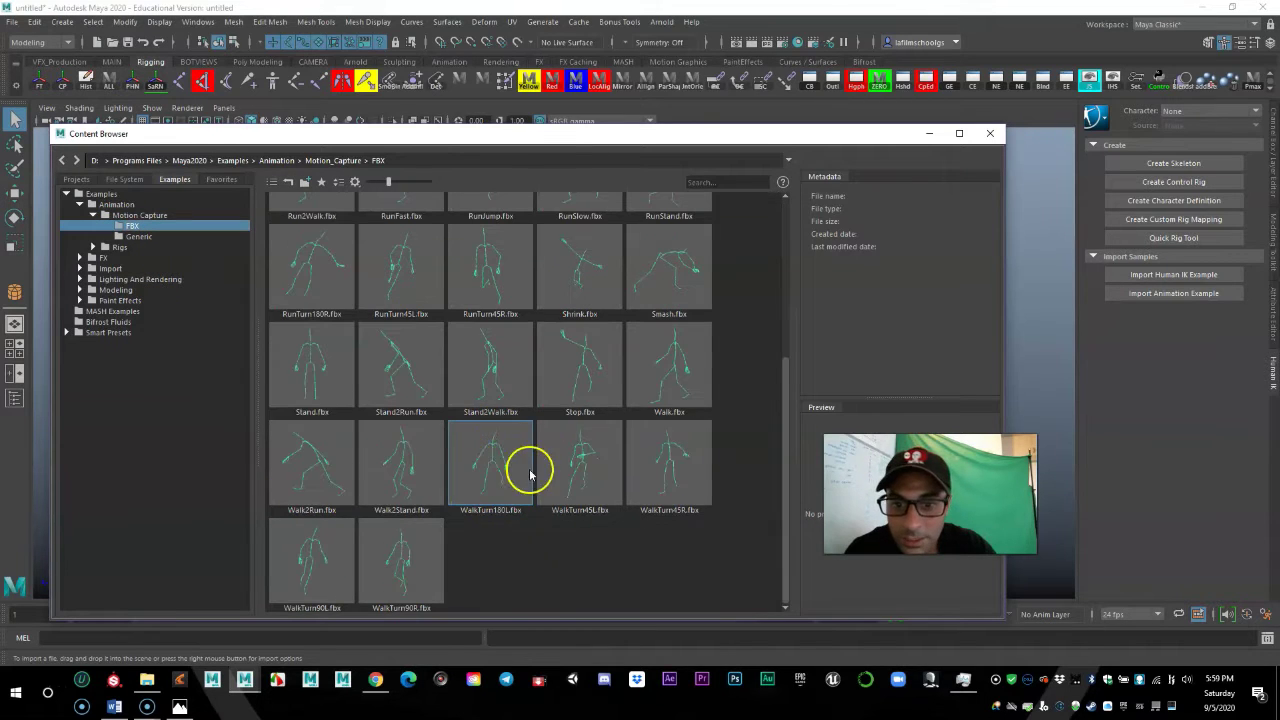
pyautogui.click(509, 462)
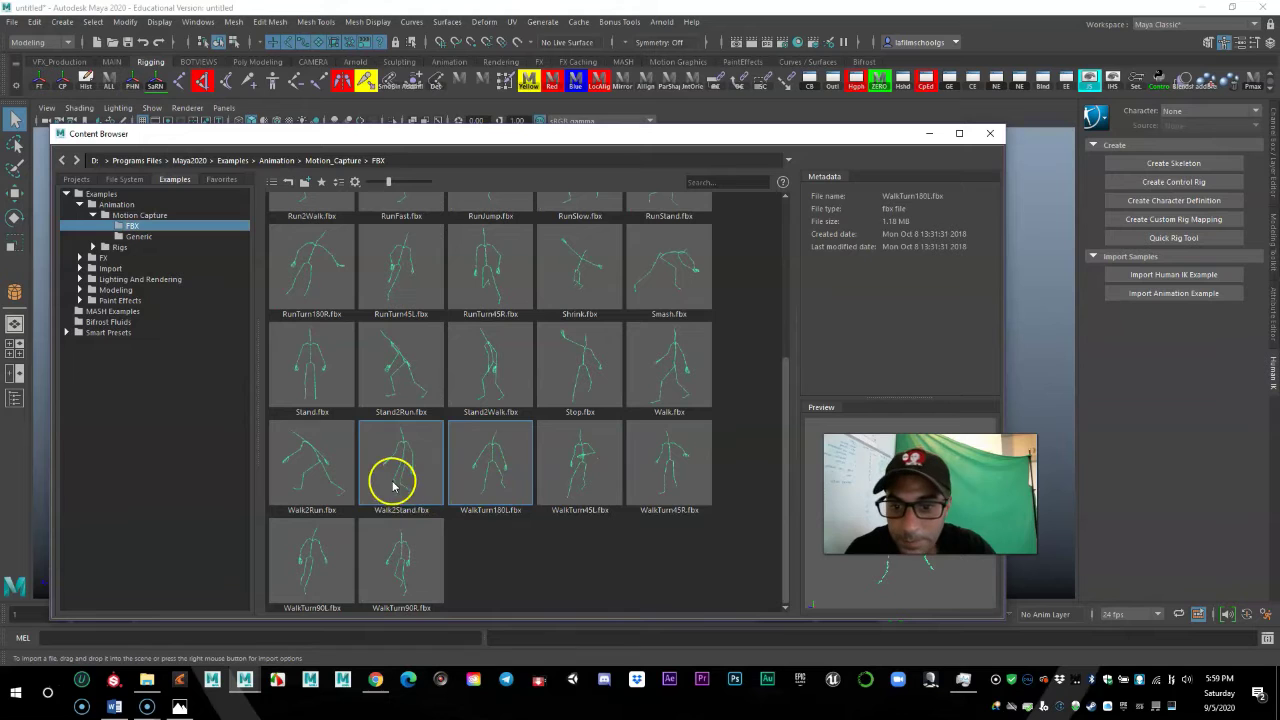
pyautogui.click(305, 465)
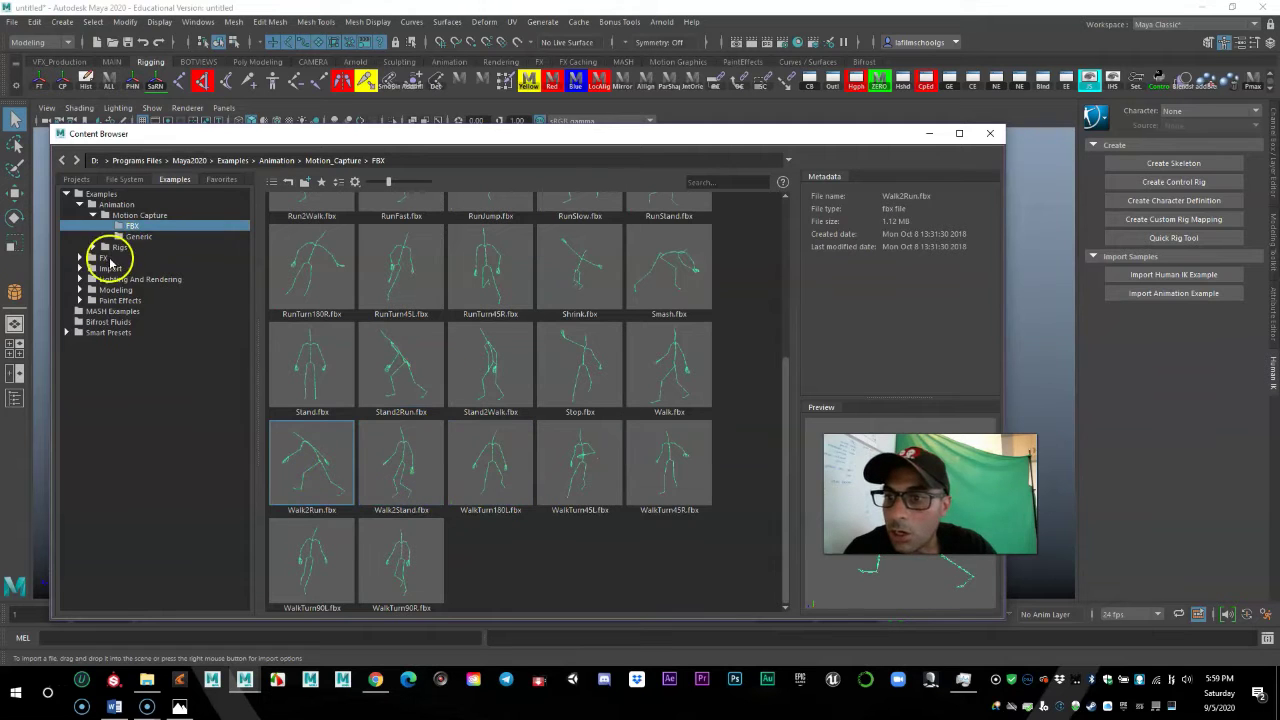
# - Browse the FX examples down to the Liquids fluid examples, and close the Content Browser
pyautogui.doubleClick(103, 258)
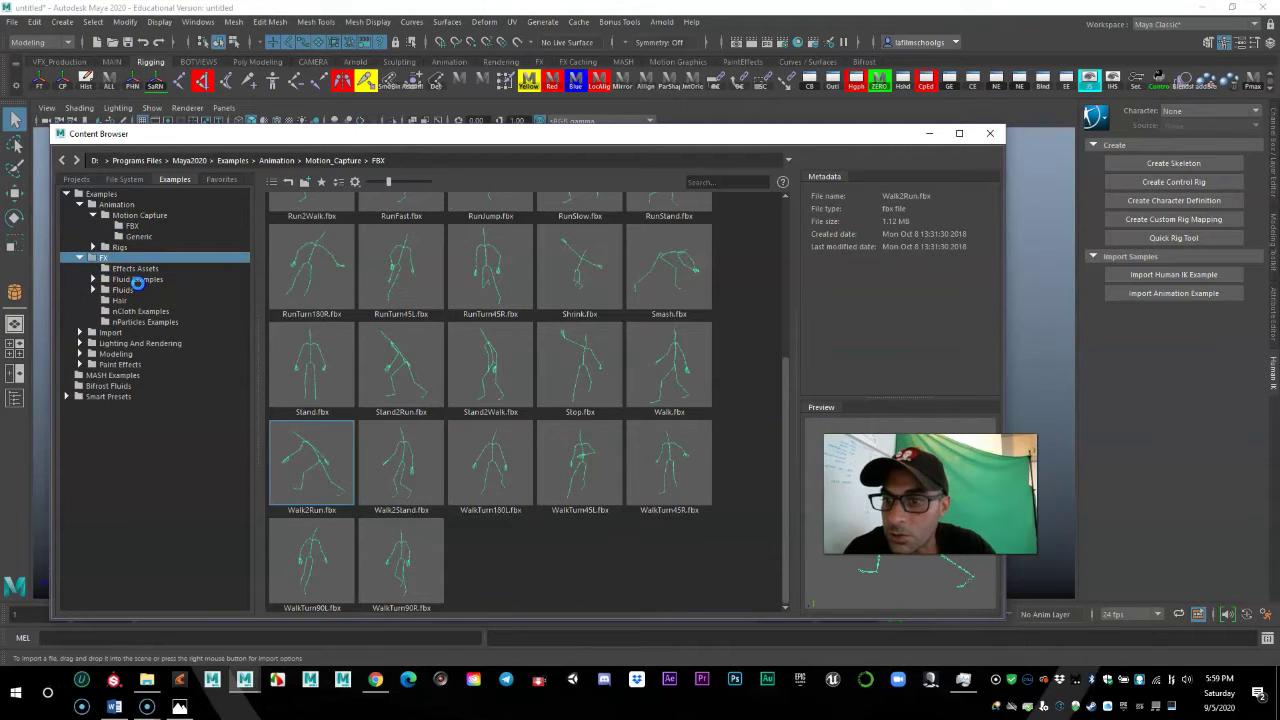
pyautogui.doubleClick(139, 280)
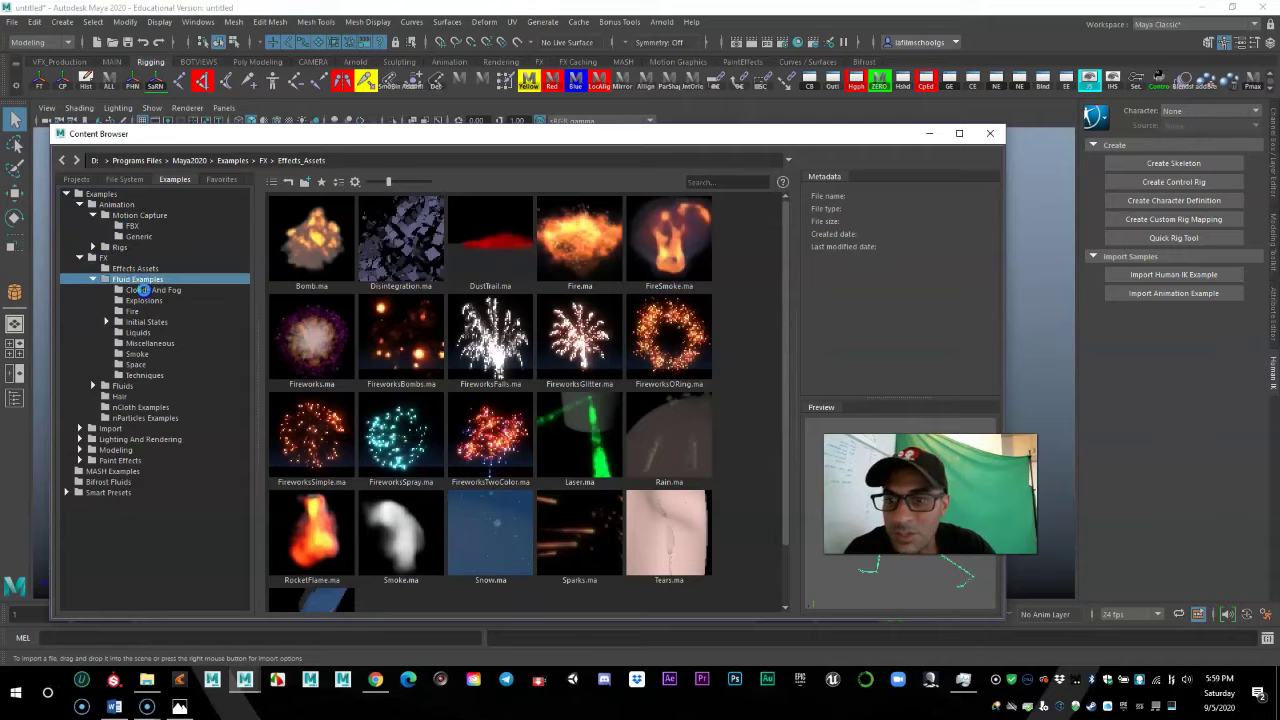
pyautogui.click(144, 290)
pyautogui.click(160, 331)
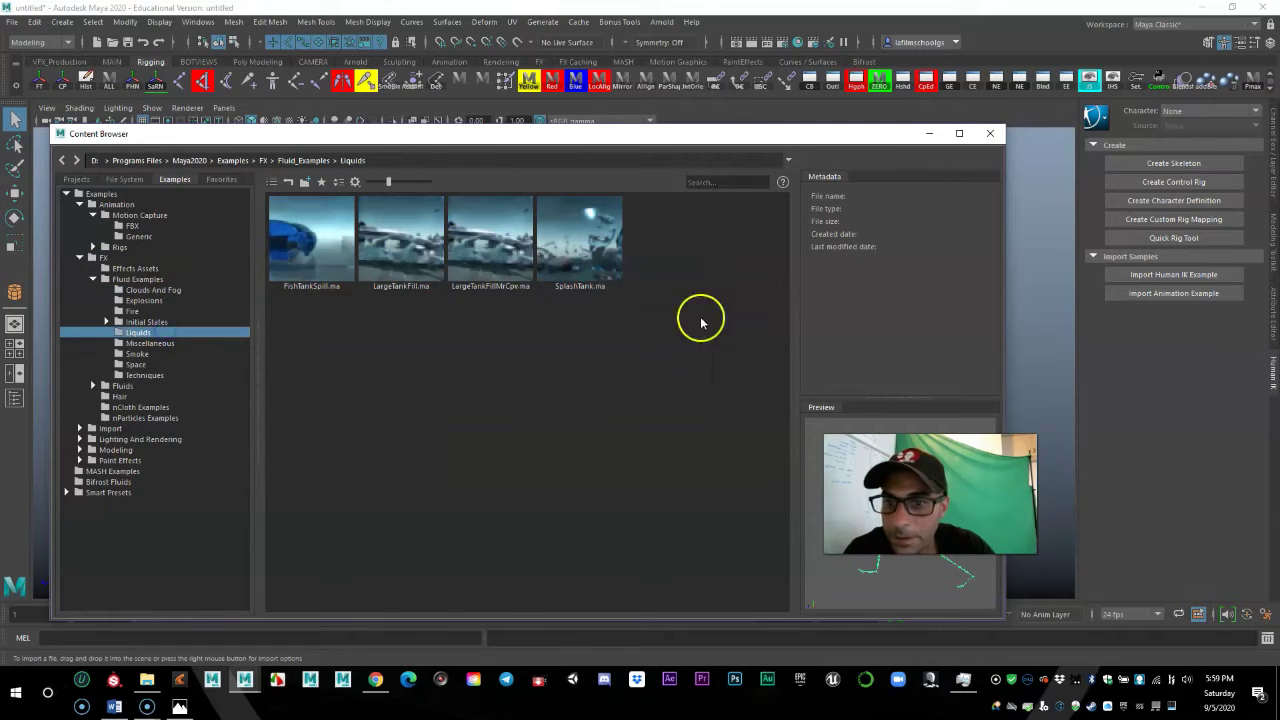
pyautogui.click(988, 134)
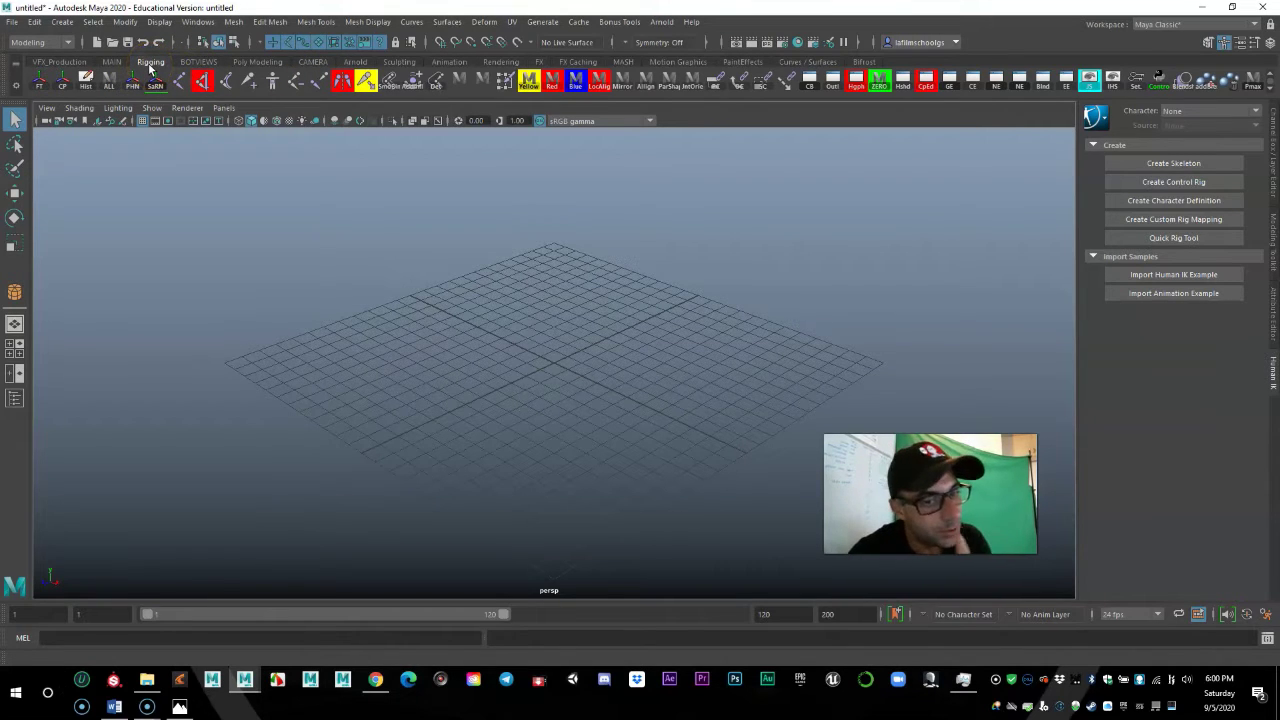
# - Switch to the Poly Modeling shelf and draw a large polygon sphere on the grid at about X -4.1, Z 0.14
pyautogui.click(204, 63)
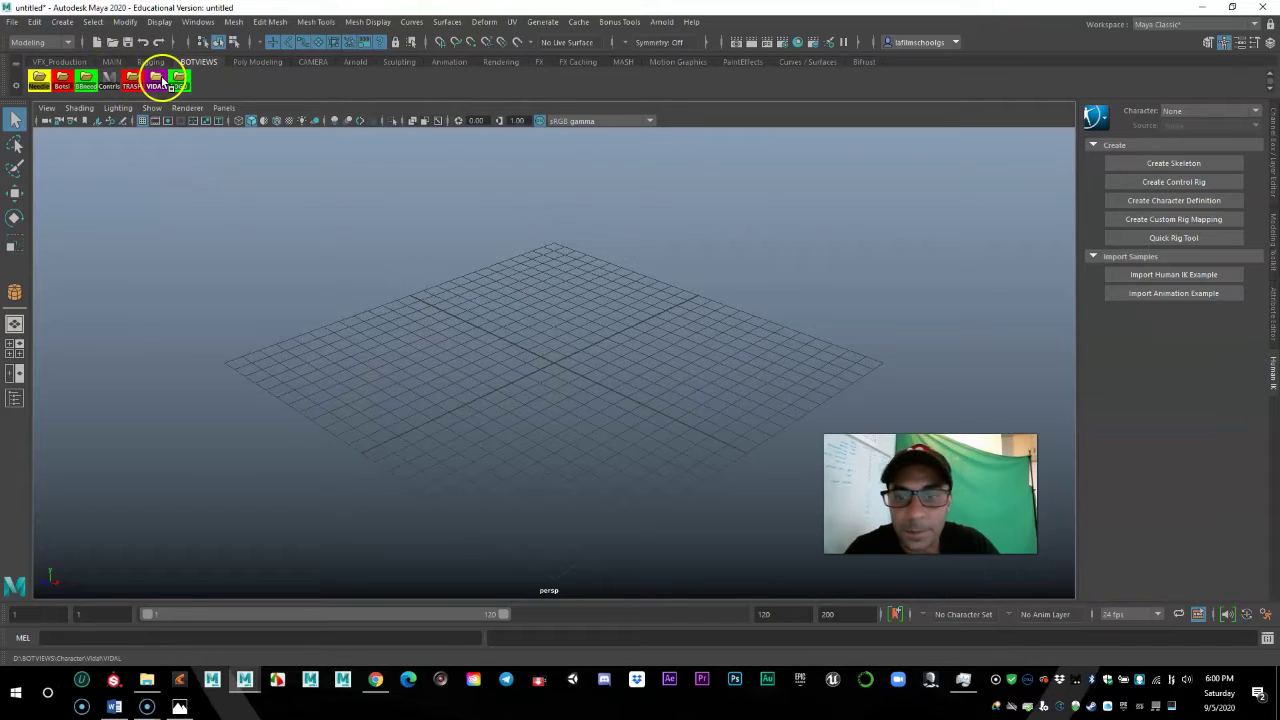
pyautogui.click(243, 63)
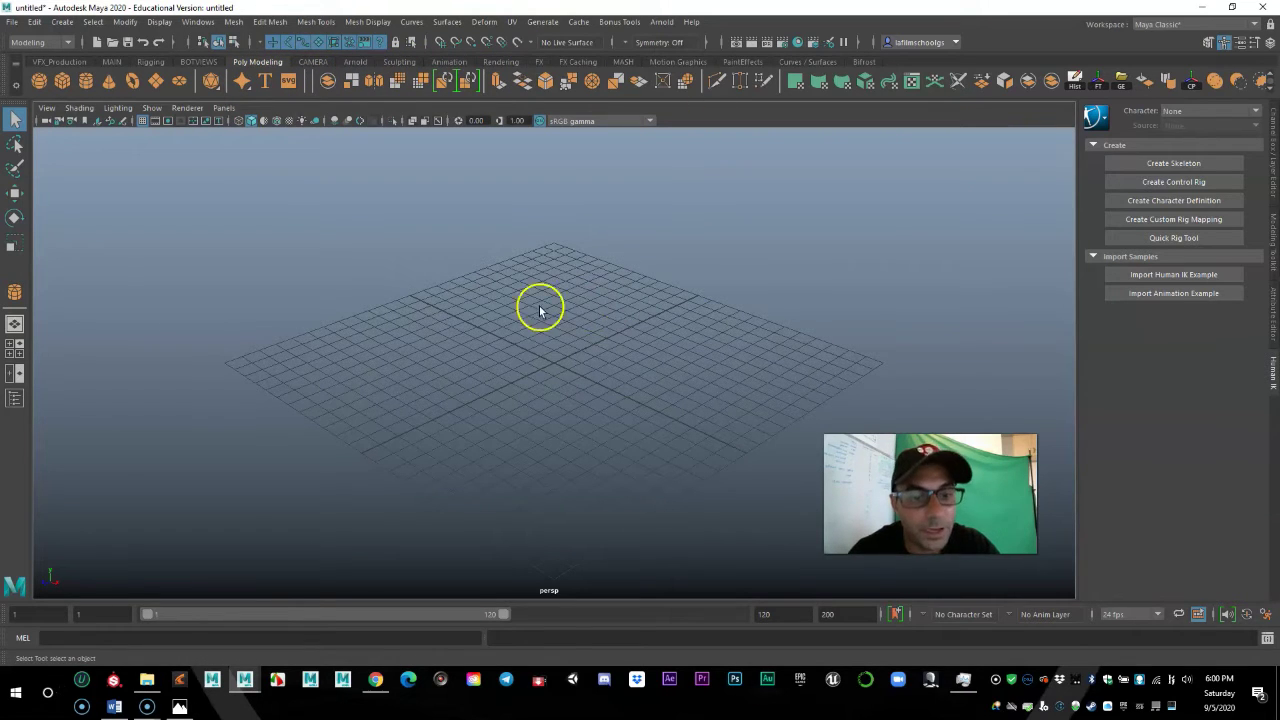
pyautogui.click(40, 82)
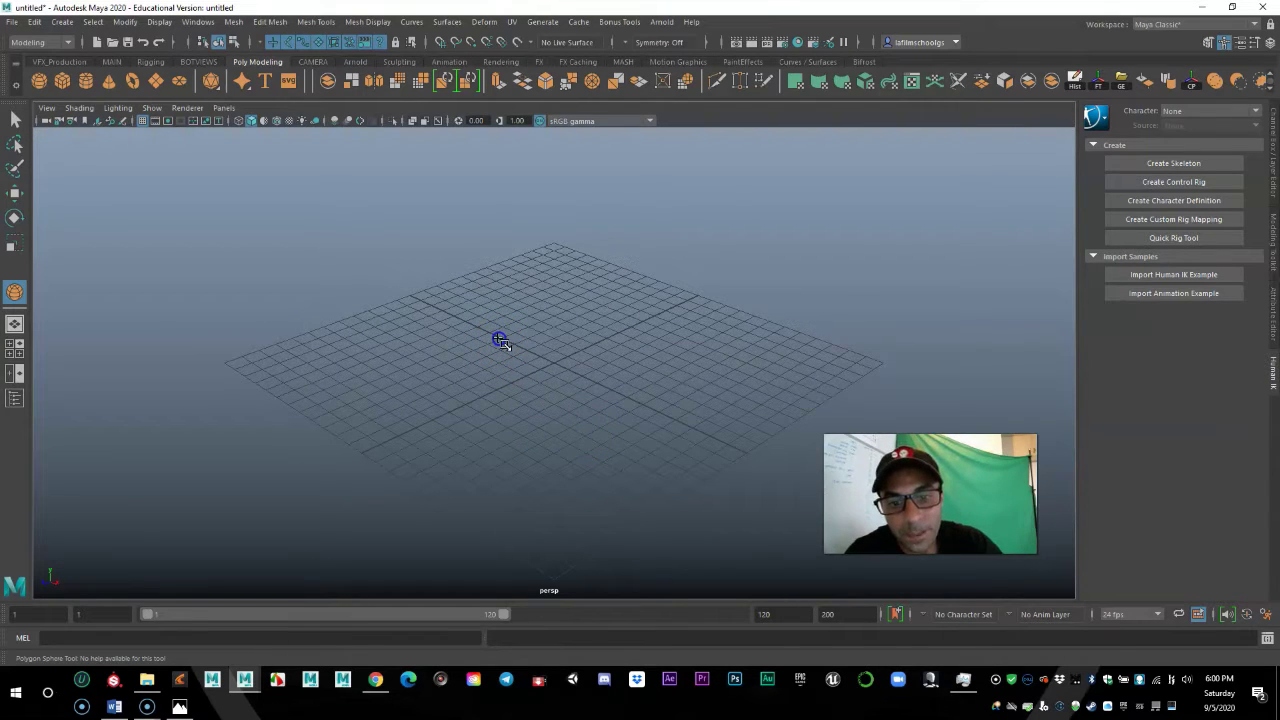
pyautogui.moveTo(500, 340); pyautogui.dragTo(591, 422)
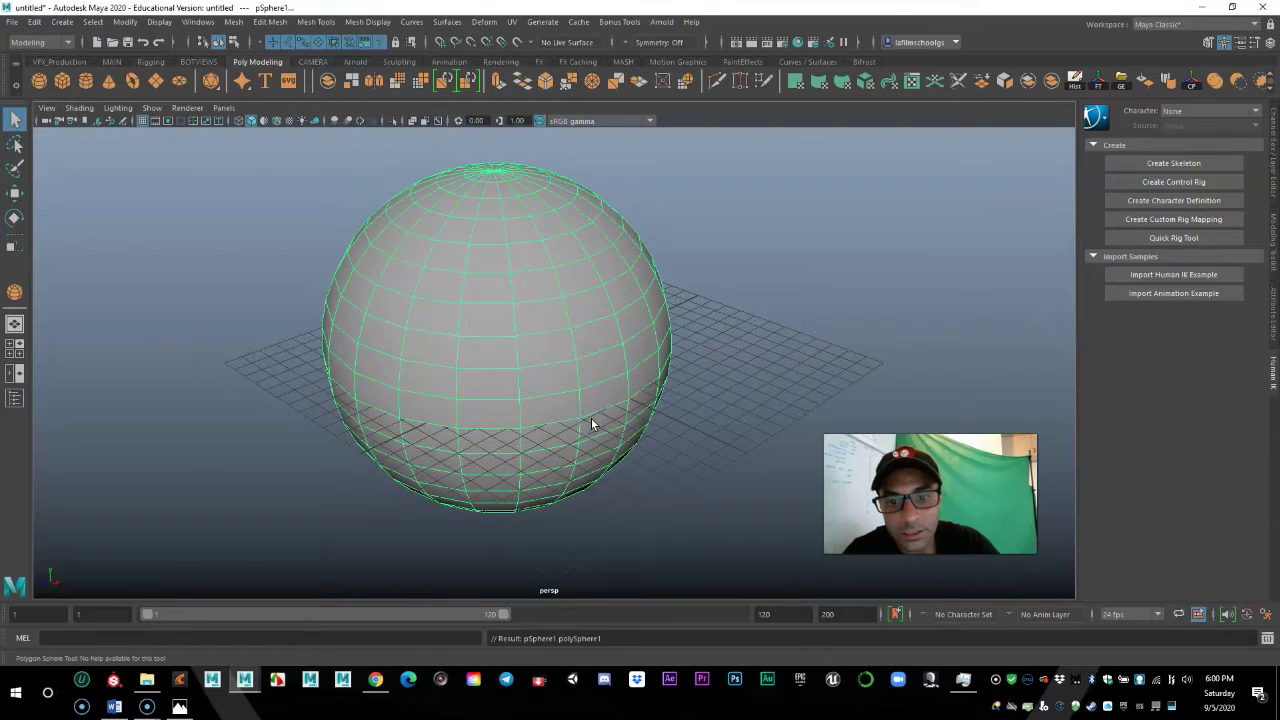
# - Examine the sphere from different angles and distances in the perspective view
pyautogui.scroll(-3, 591, 424)
pyautogui.scroll(1, 594, 423)
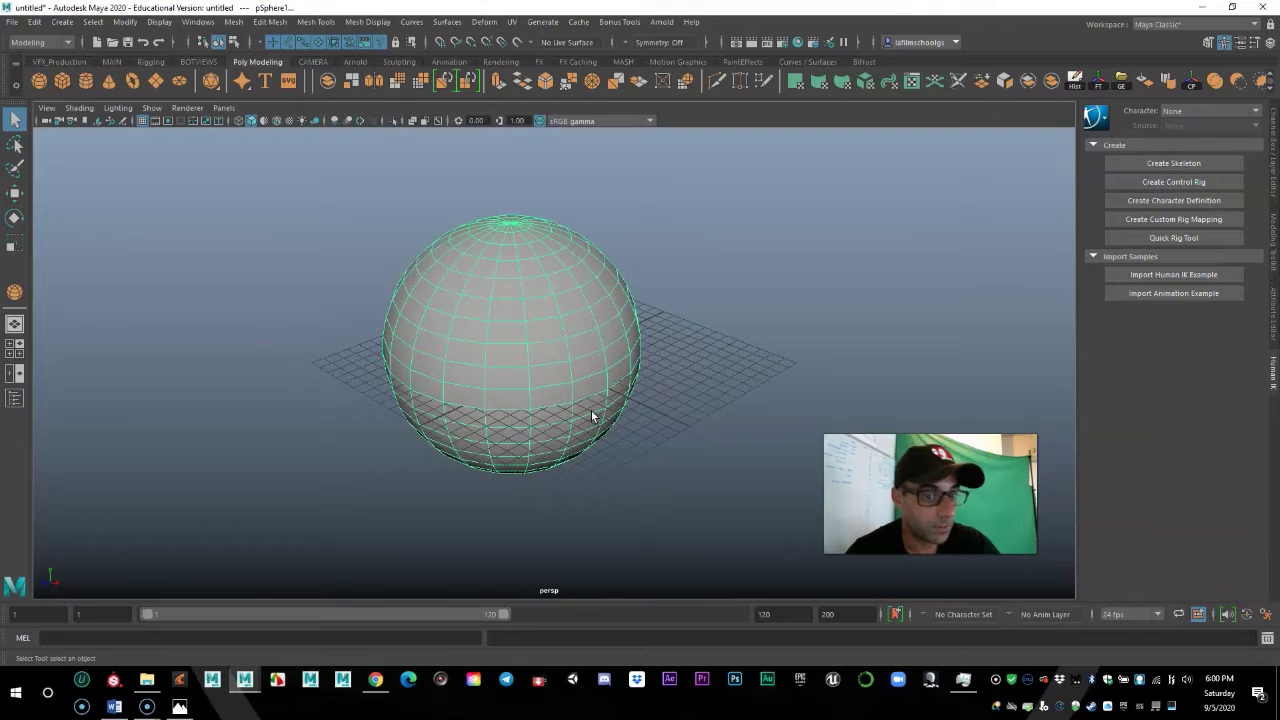
pyautogui.scroll(-3, 591, 420)
pyautogui.scroll(3, 591, 420)
pyautogui.click(312, 457)
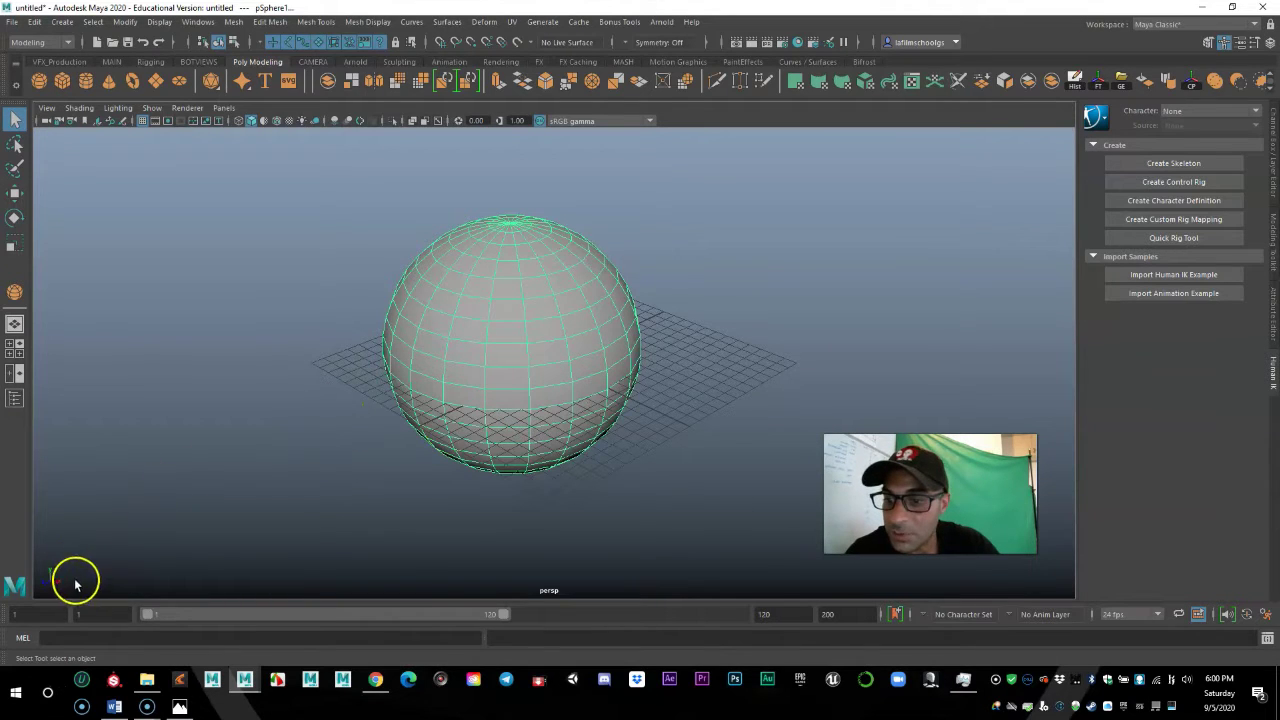
pyautogui.keyDown('alt'); pyautogui.moveTo(374, 480); pyautogui.dragTo(435, 482); pyautogui.keyUp('alt')
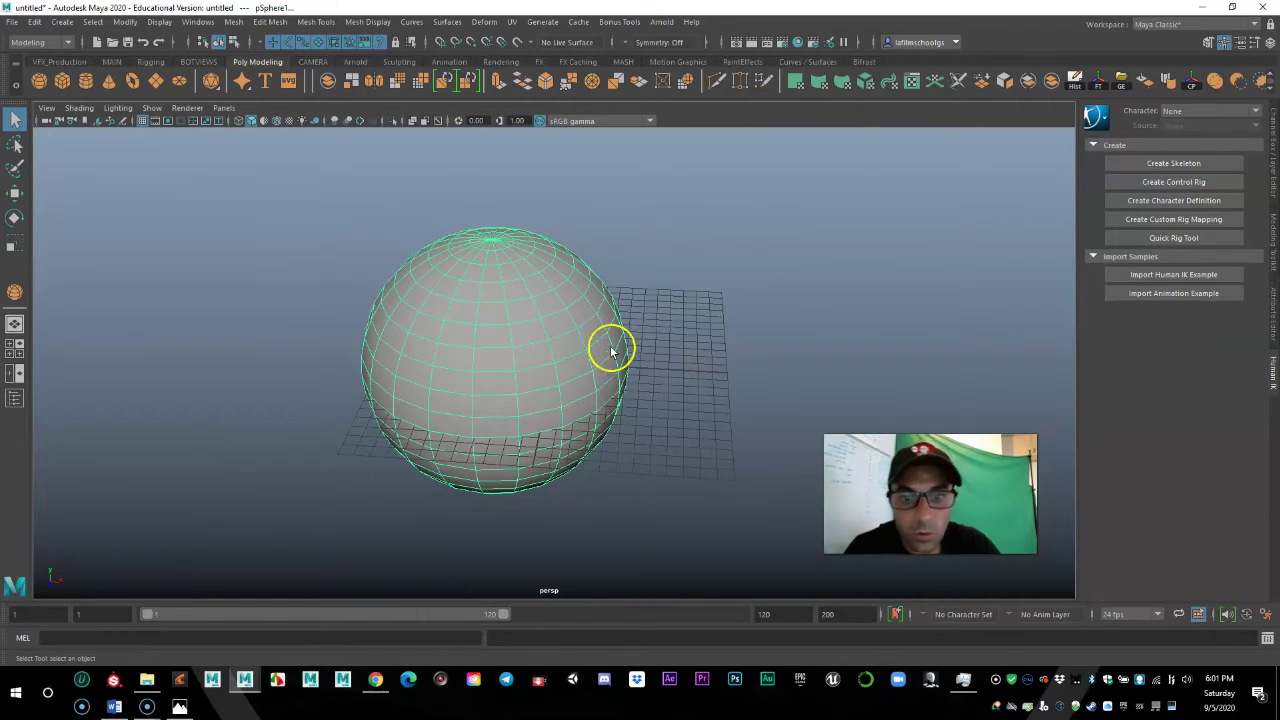
pyautogui.scroll(3, 575, 340)
pyautogui.scroll(-1, 563, 350)
pyautogui.scroll(1, 563, 349)
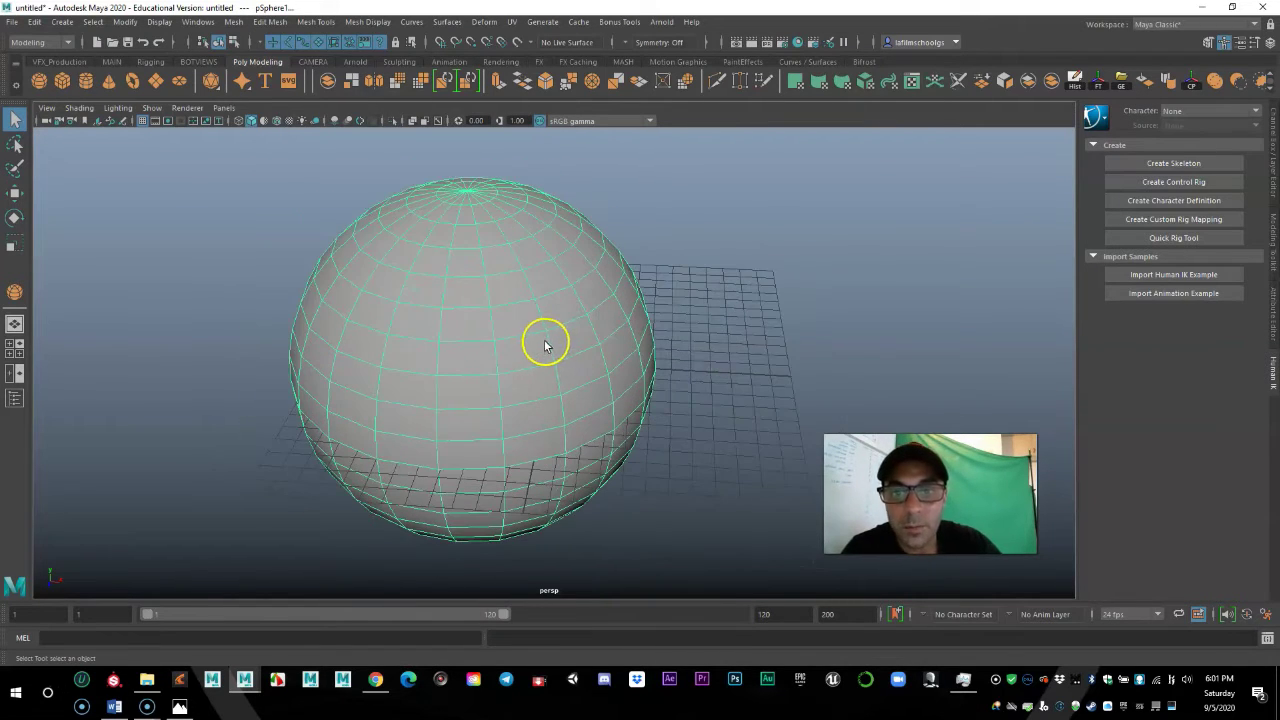
pyautogui.scroll(-1, 607, 362)
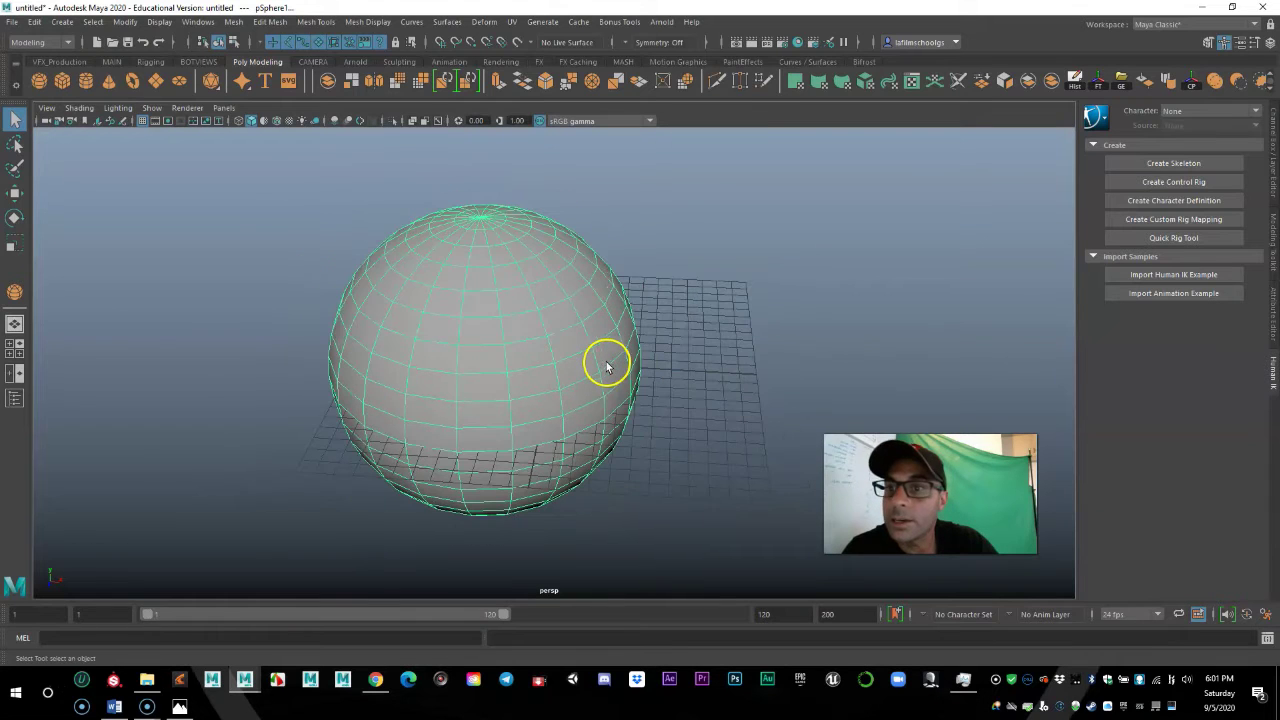
pyautogui.scroll(-2, 416, 346)
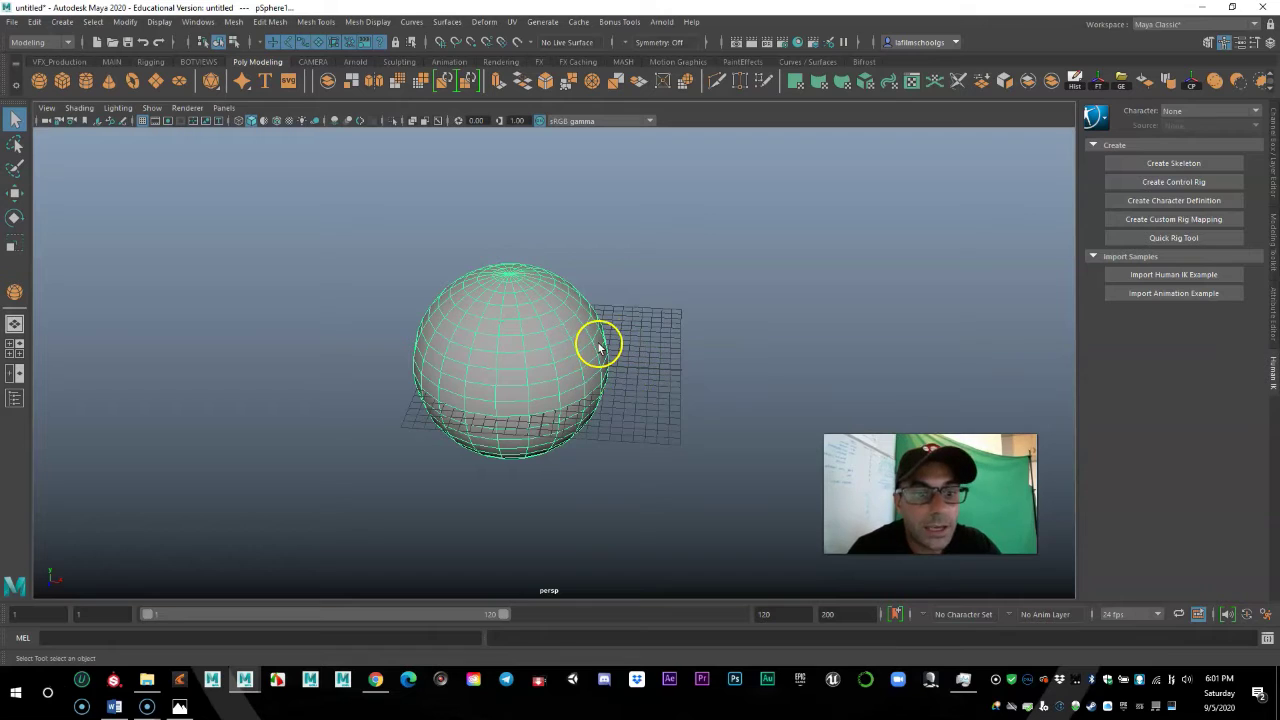
# - Marquee-select the sphere and display its transform attributes in the Channel Box
pyautogui.moveTo(686, 222); pyautogui.dragTo(350, 462)
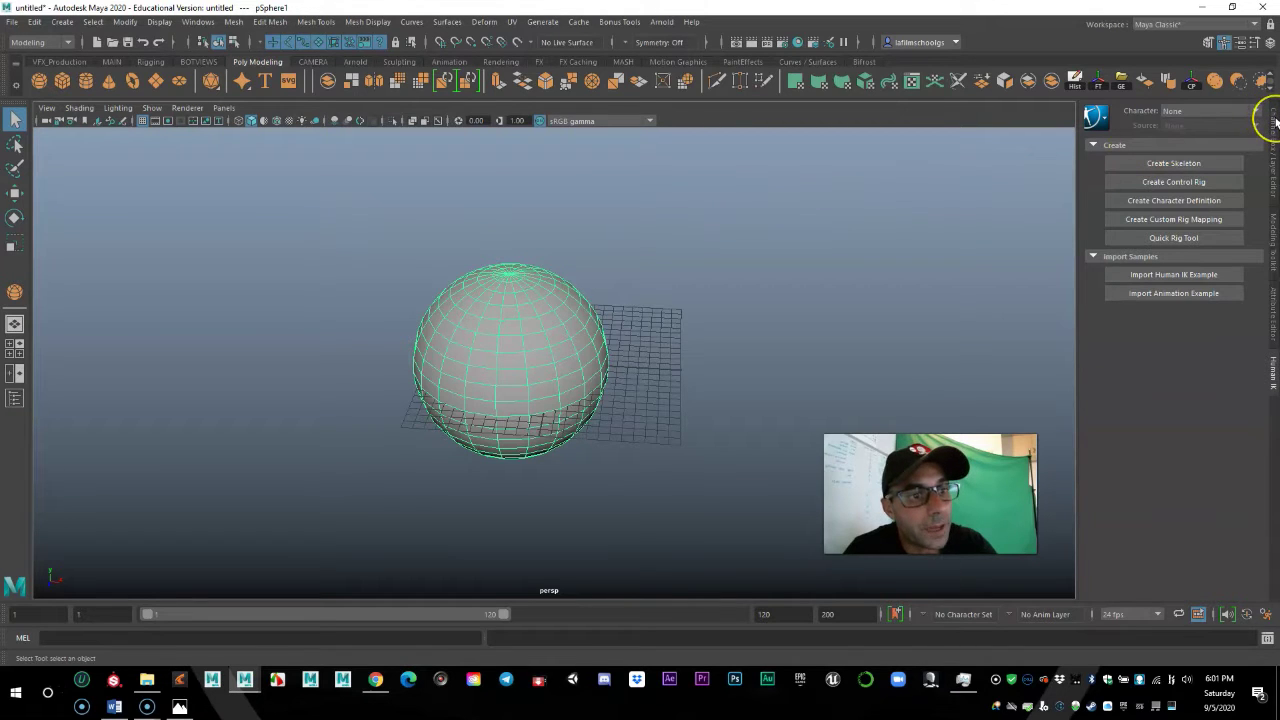
pyautogui.click(1255, 44)
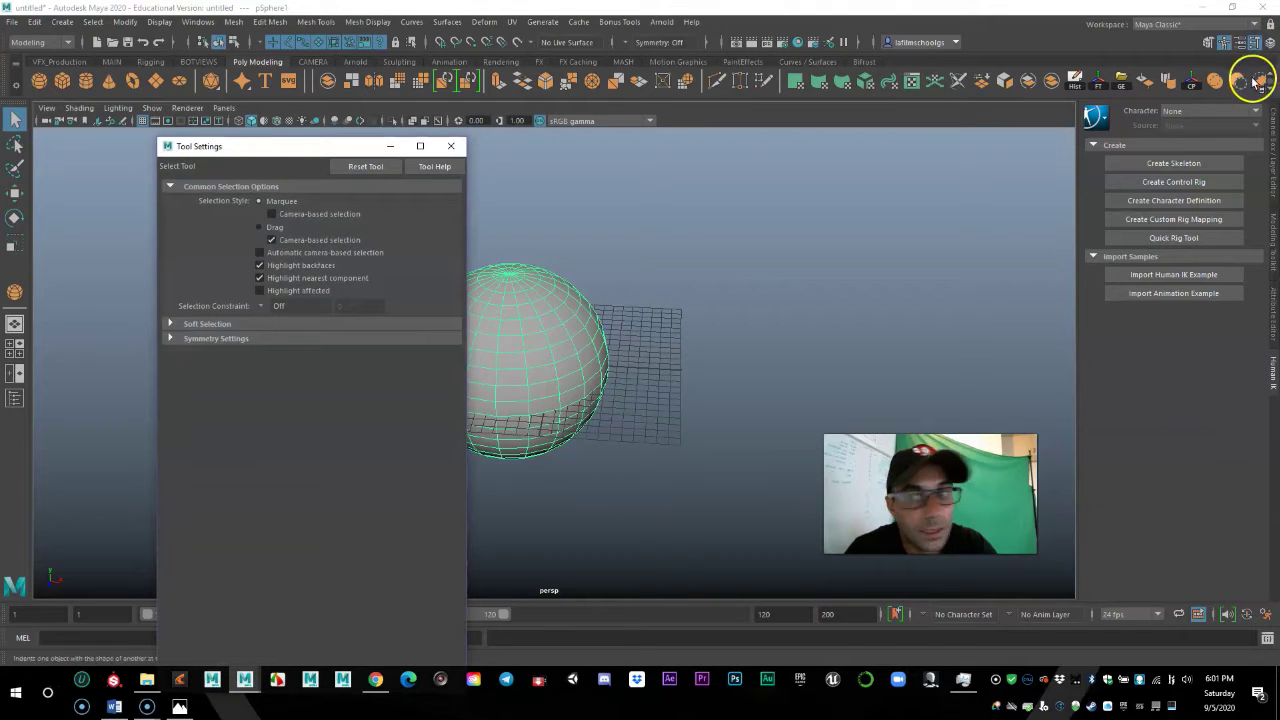
pyautogui.click(452, 150)
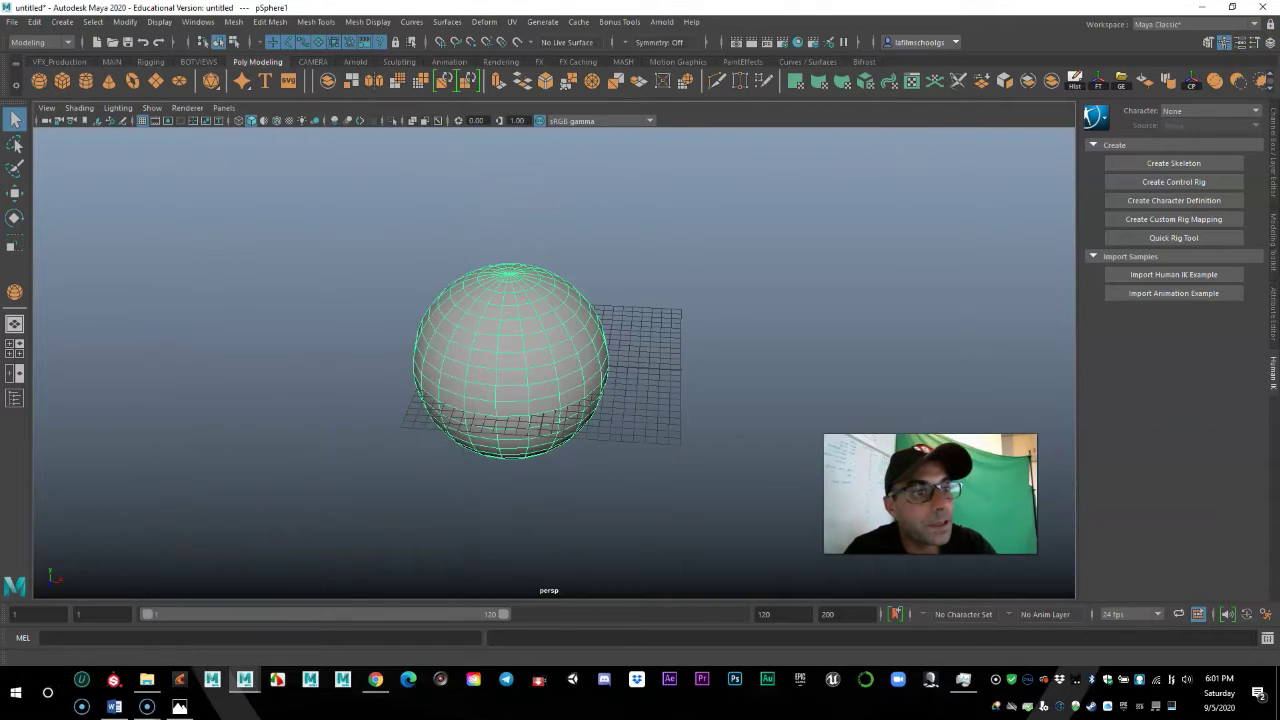
pyautogui.click(1270, 44)
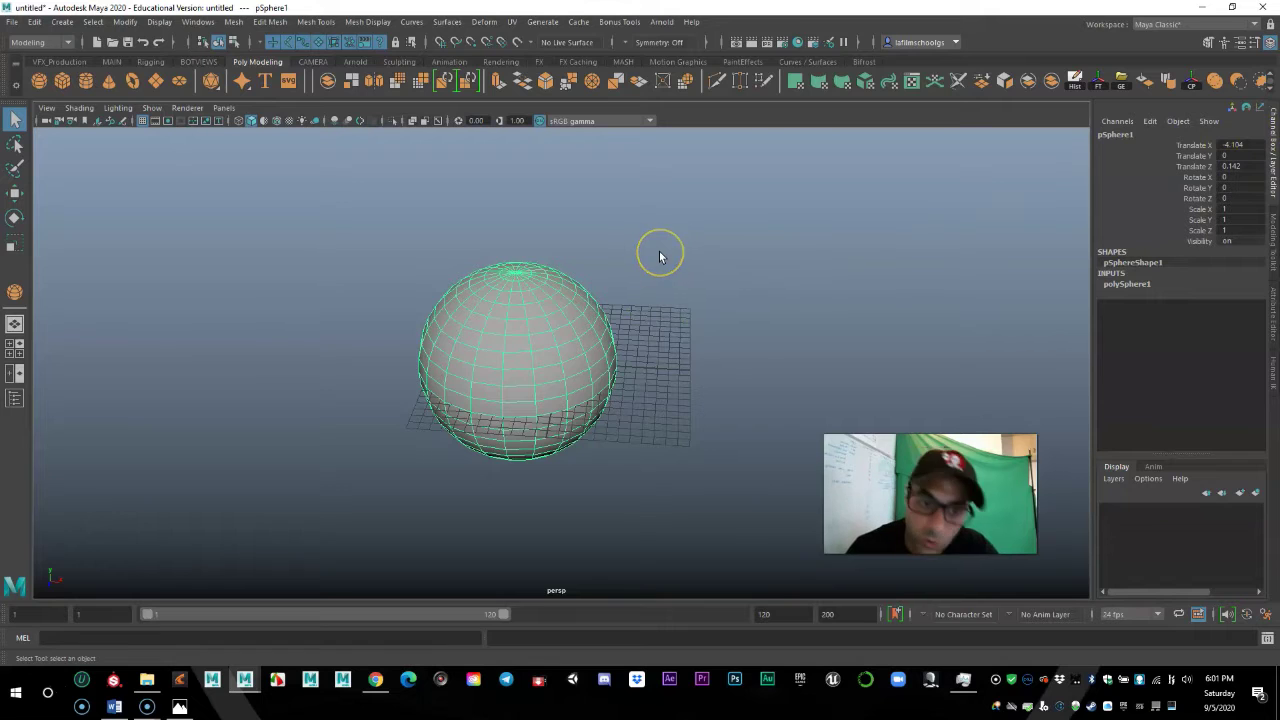
# - Marquee-select the whole sphere repeatedly, starting from different corners and at near and far view distances
pyautogui.moveTo(645, 237); pyautogui.dragTo(251, 541)
pyautogui.scroll(-4, 590, 325)
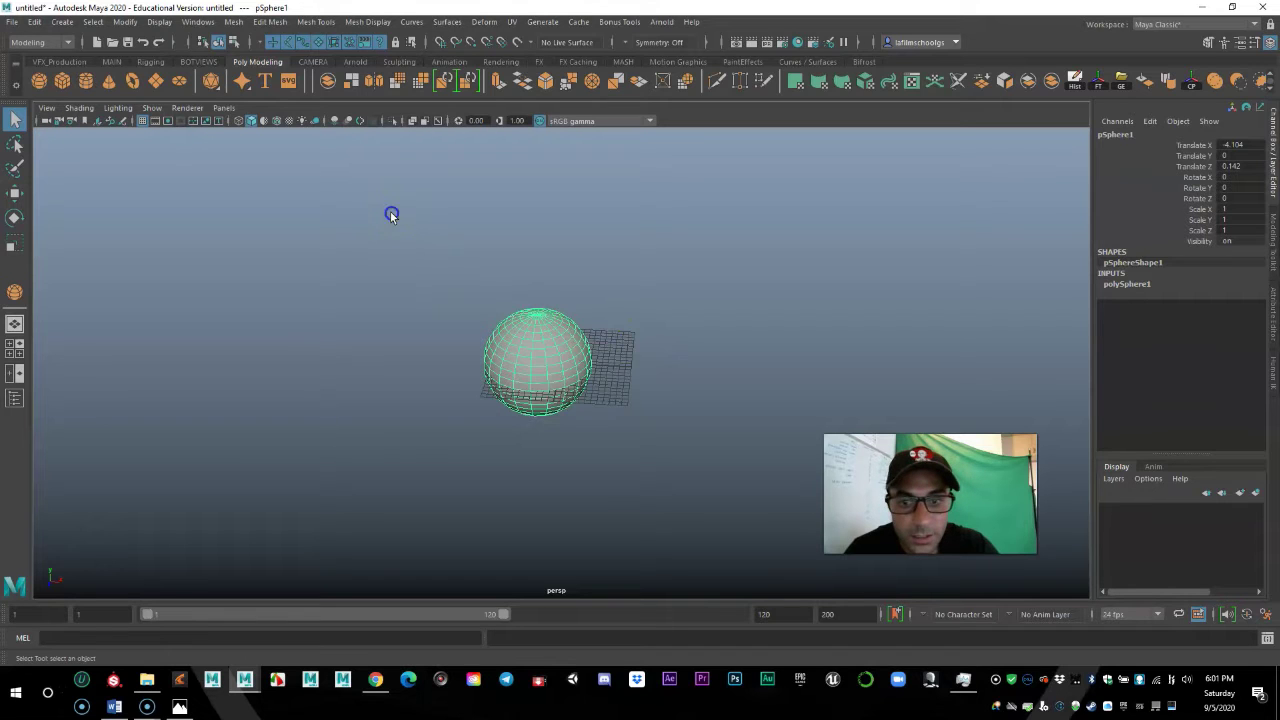
pyautogui.moveTo(390, 212); pyautogui.dragTo(784, 563)
pyautogui.click(371, 172)
pyautogui.moveTo(290, 193); pyautogui.dragTo(857, 609)
pyautogui.scroll(4, 497, 406)
pyautogui.scroll(-4, 497, 406)
pyautogui.scroll(3, 497, 406)
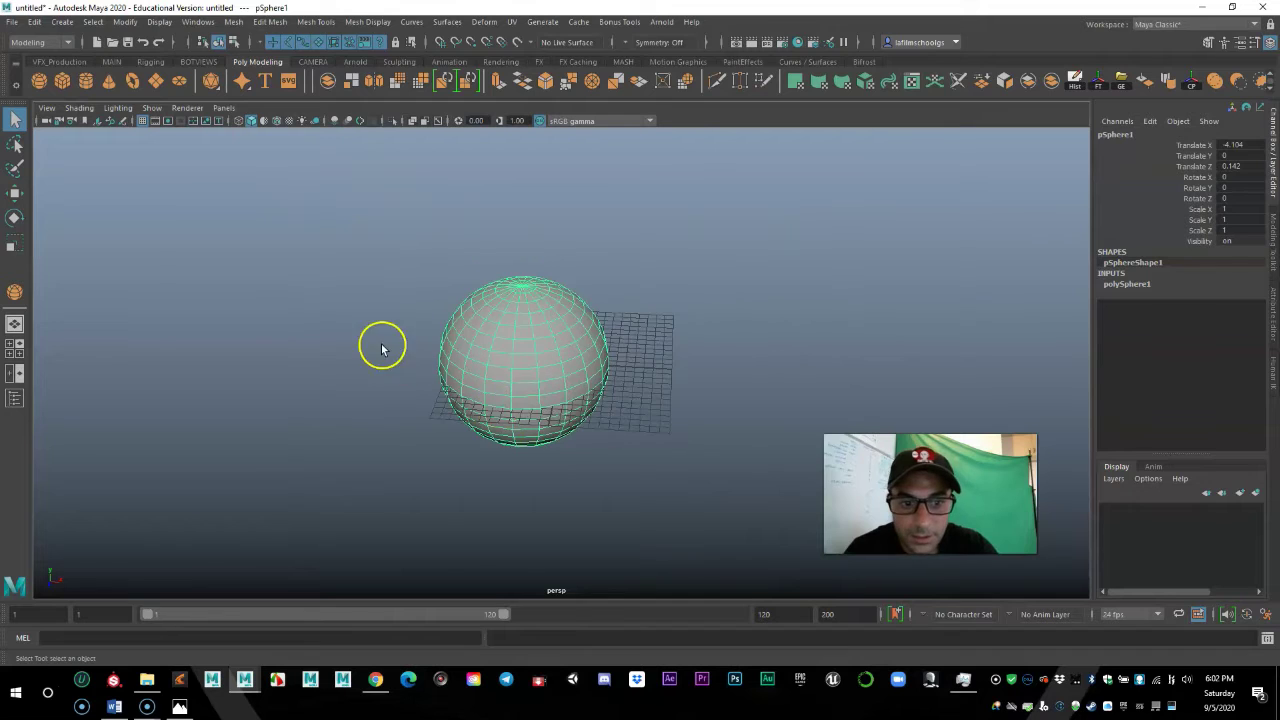
pyautogui.click(382, 345)
pyautogui.moveTo(703, 223); pyautogui.dragTo(461, 443)
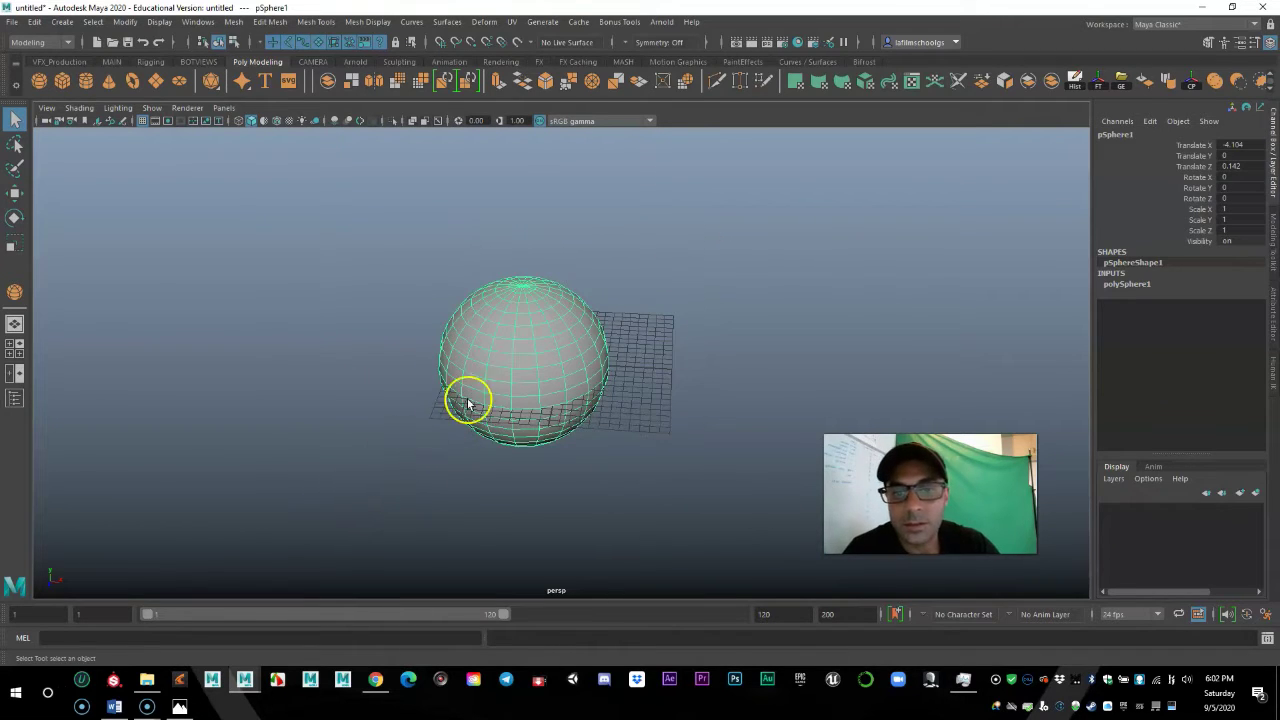
# - Slide the sphere back and forth along the X axis from the Channel Box, leaving Translate X at 2
pyautogui.click(1198, 145)
pyautogui.press('w')
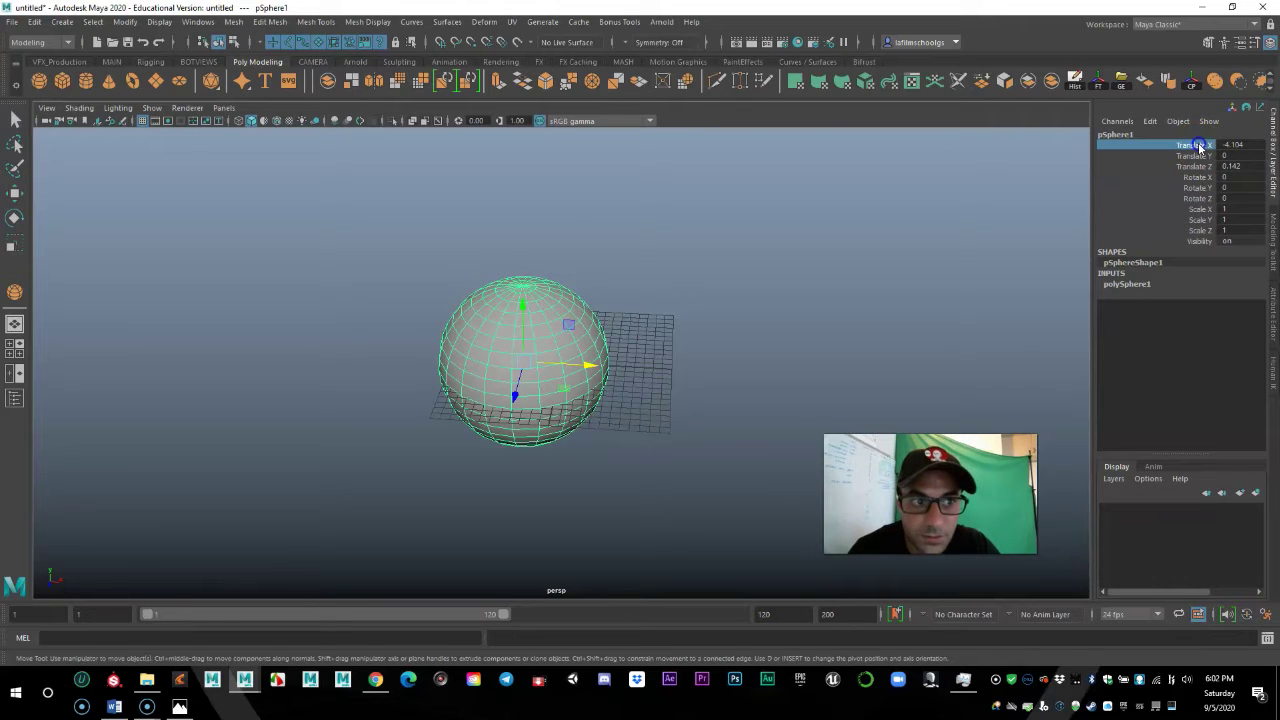
pyautogui.doubleClick(1222, 144)
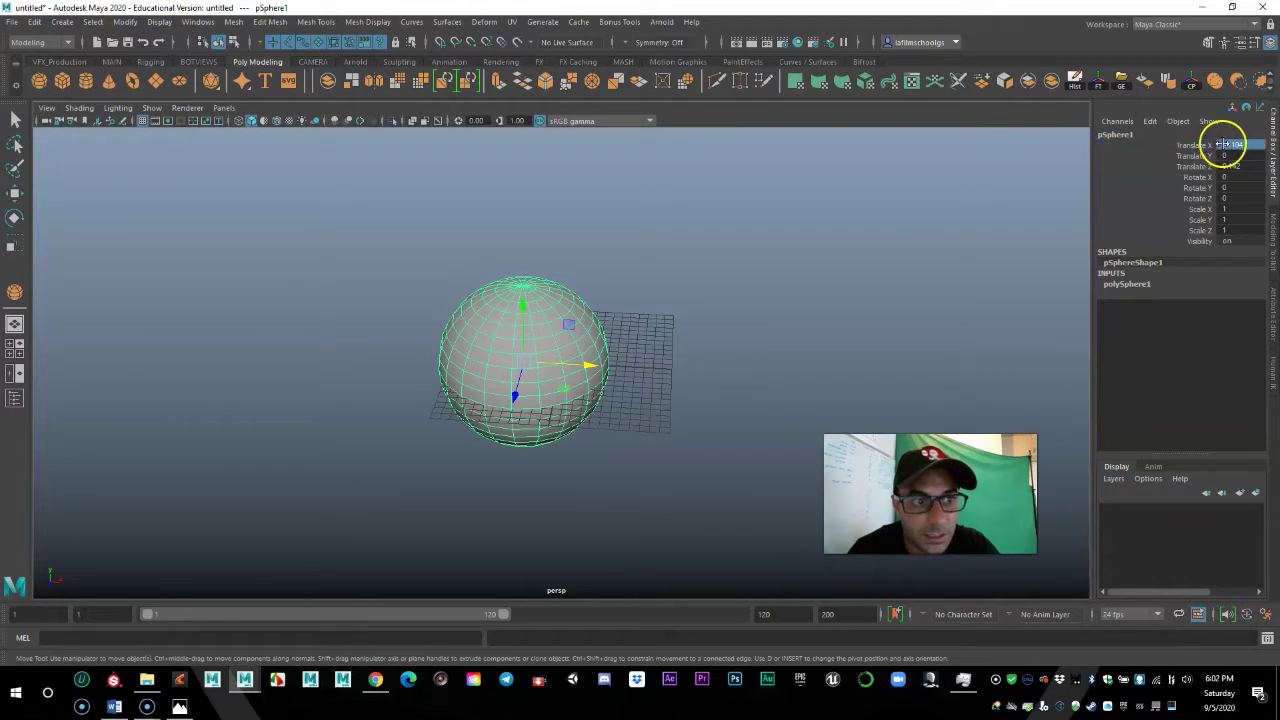
pyautogui.keyDown('ctrl'); pyautogui.moveTo(1222, 144); pyautogui.dragTo(1160, 149); pyautogui.keyUp('ctrl')
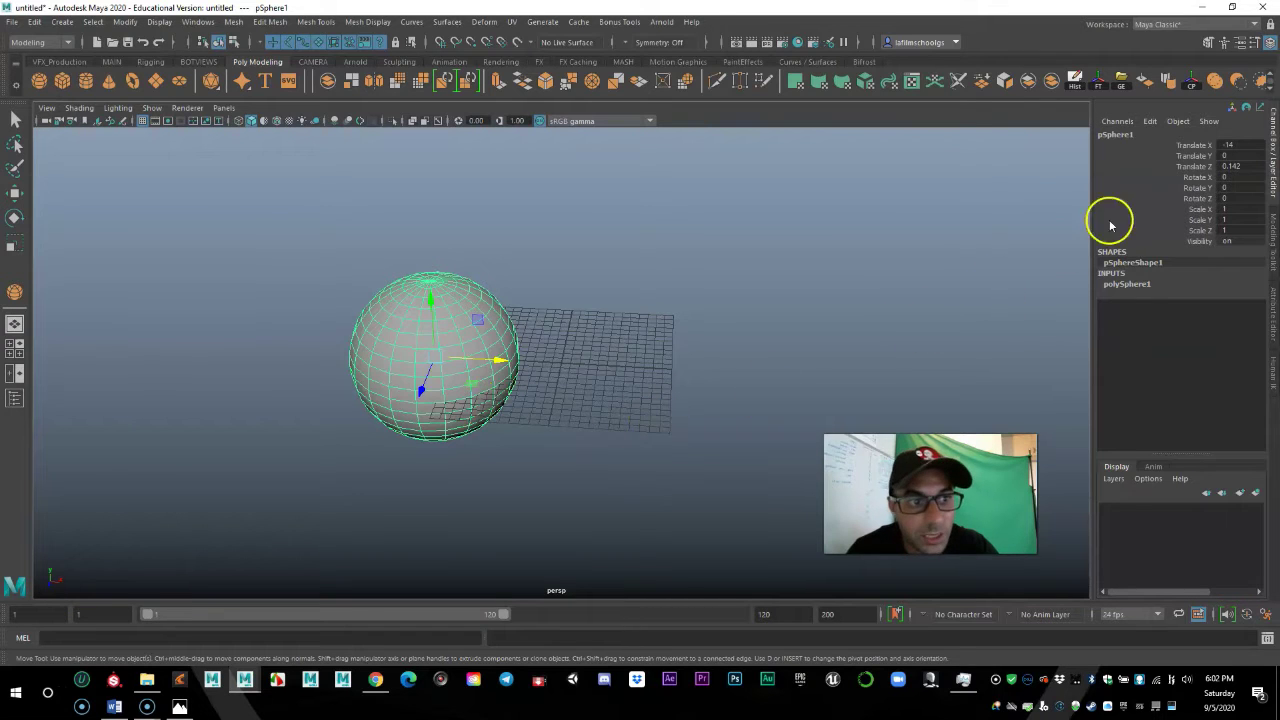
pyautogui.click(1190, 147)
pyautogui.moveTo(540, 149); pyautogui.dragTo(613, 149, button='middle')
pyautogui.keyDown('ctrl'); pyautogui.moveTo(613, 149); pyautogui.dragTo(213, 149); pyautogui.keyUp('ctrl')
pyautogui.keyDown('ctrl'); pyautogui.moveTo(1237, 147); pyautogui.dragTo(1270, 147); pyautogui.keyUp('ctrl')
pyautogui.moveTo(5, 149); pyautogui.dragTo(190, 141, button='middle')
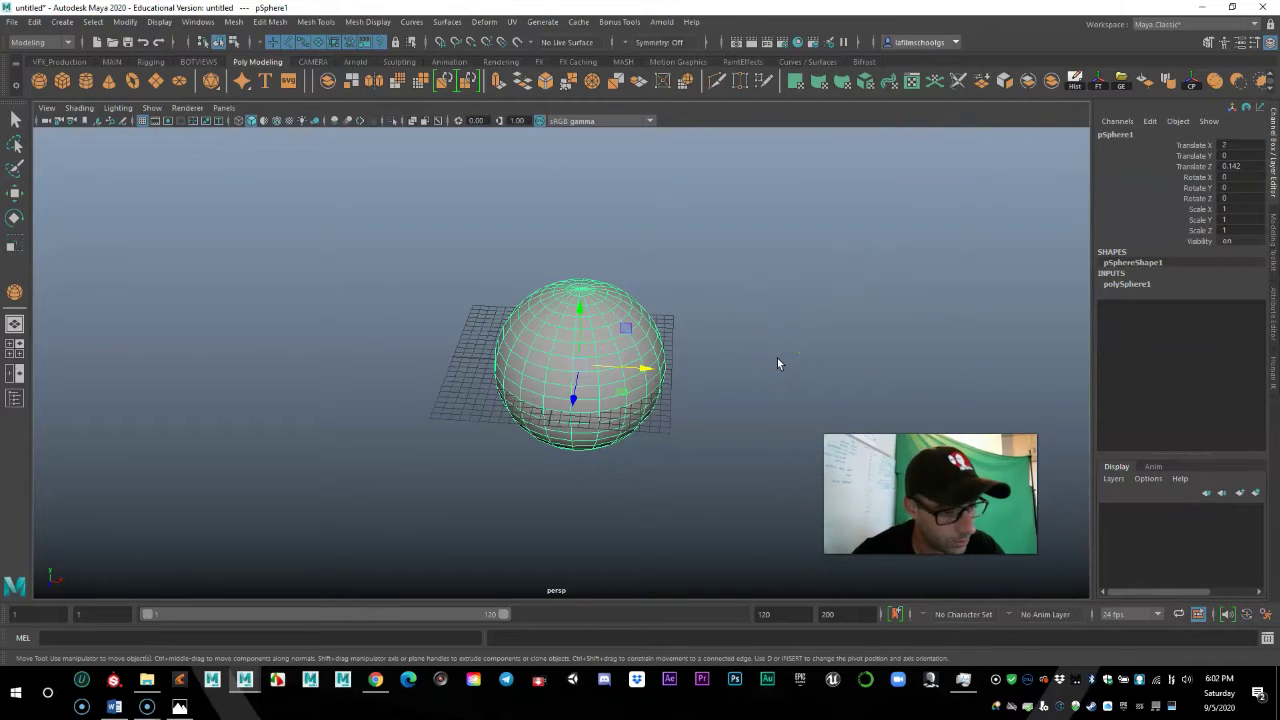
# - Examine the moved sphere against the grid by orbiting, zooming and panning the perspective view
pyautogui.keyDown('alt'); pyautogui.moveTo(832, 356); pyautogui.dragTo(771, 374); pyautogui.keyUp('alt')
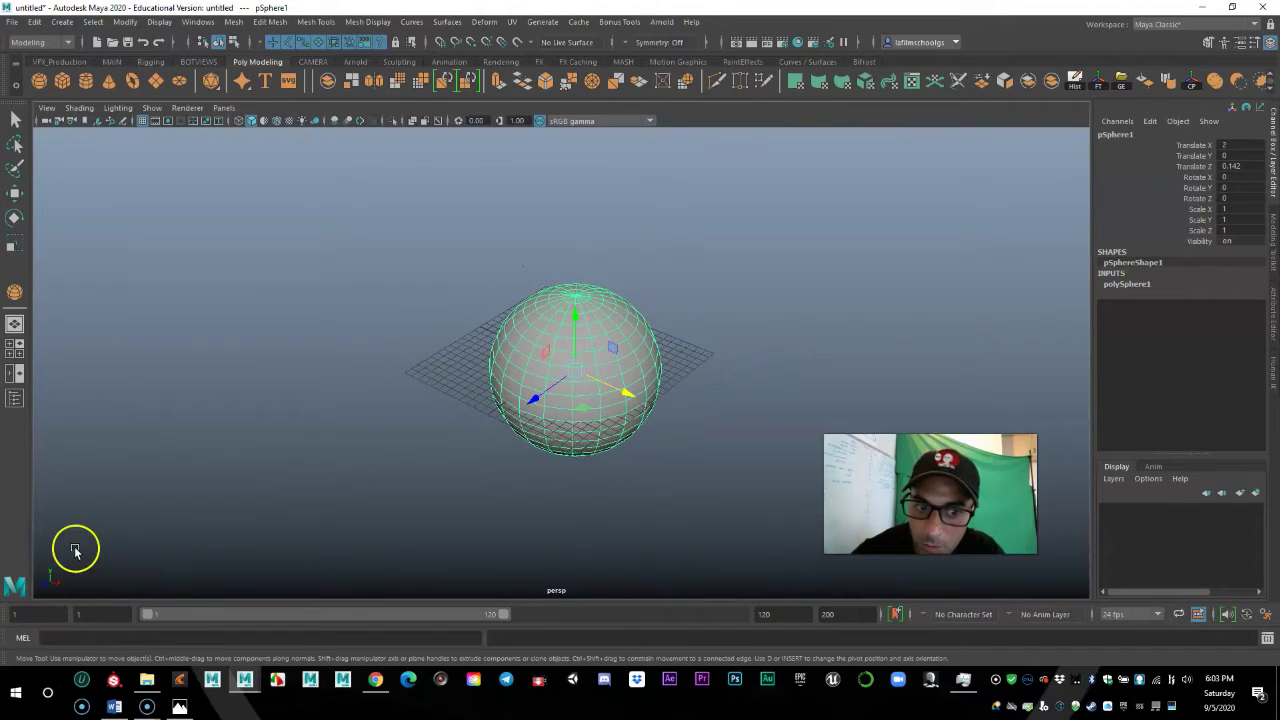
pyautogui.keyDown('alt'); pyautogui.moveTo(506, 509); pyautogui.dragTo(794, 440); pyautogui.keyUp('alt')
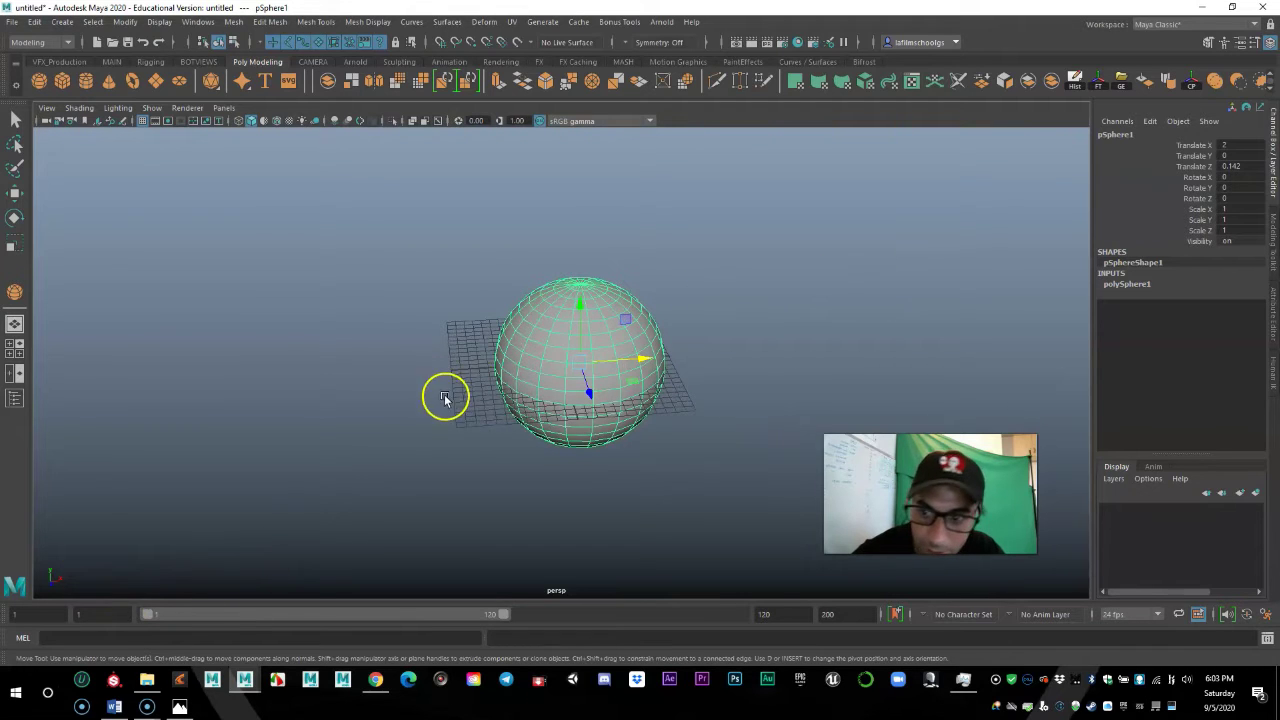
pyautogui.keyDown('alt'); pyautogui.moveTo(498, 464); pyautogui.dragTo(569, 457); pyautogui.keyUp('alt')
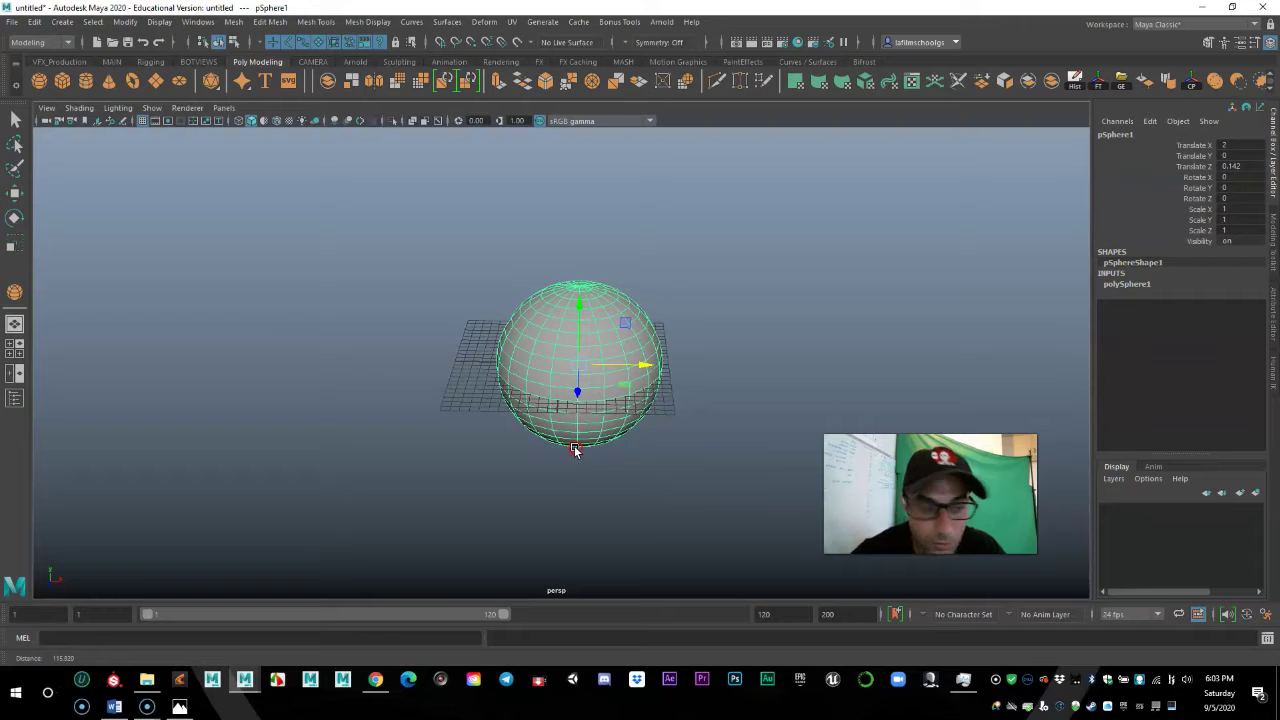
pyautogui.keyDown('alt'); pyautogui.moveTo(580, 443); pyautogui.dragTo(756, 463, button='right'); pyautogui.keyUp('alt')
pyautogui.keyDown('alt'); pyautogui.moveTo(748, 463); pyautogui.dragTo(697, 450); pyautogui.keyUp('alt')
pyautogui.moveTo(697, 449)
pyautogui.keyDown('alt'); pyautogui.mouseDown(button='right')
pyautogui.moveTo(789, 437)
pyautogui.moveTo(491, 434)
pyautogui.moveTo(837, 429)
pyautogui.moveTo(683, 437)
pyautogui.moveTo(814, 437)
pyautogui.moveTo(718, 435)
pyautogui.mouseUp(button='right'); pyautogui.keyUp('alt')
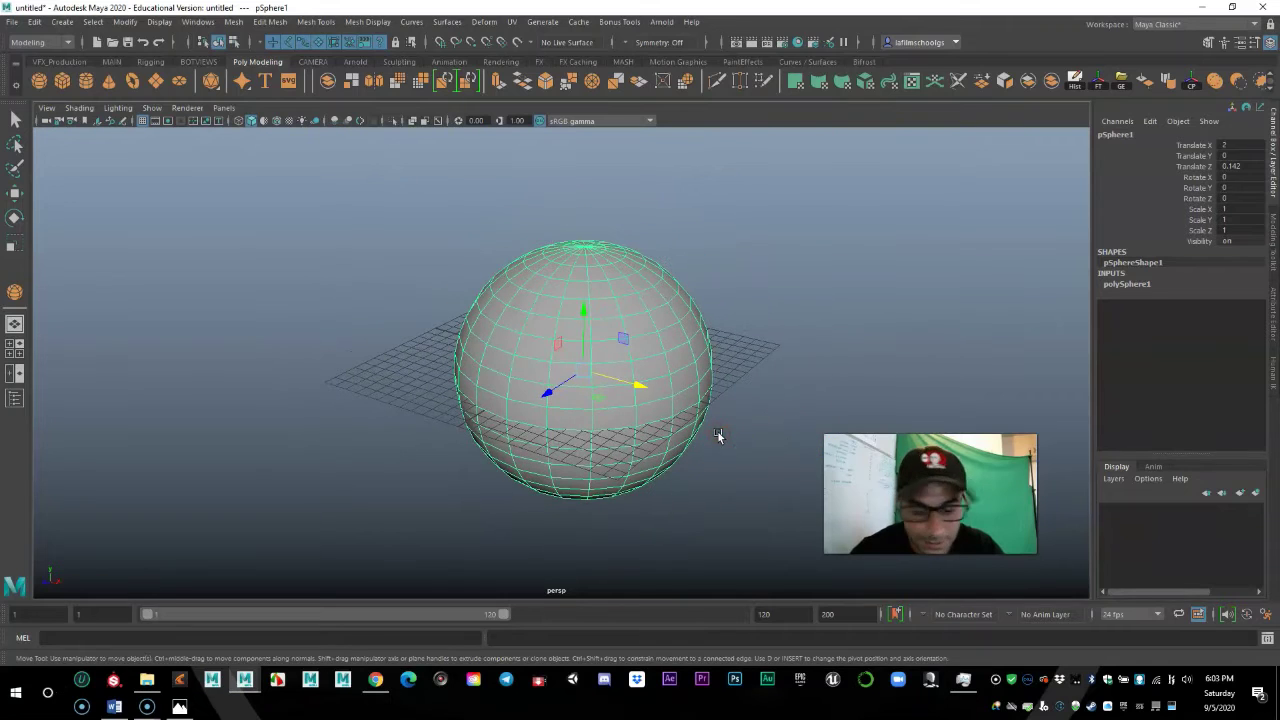
pyautogui.keyDown('alt'); pyautogui.moveTo(720, 434); pyautogui.dragTo(696, 507, button='middle'); pyautogui.keyUp('alt')
pyautogui.keyDown('alt'); pyautogui.moveTo(779, 494); pyautogui.dragTo(557, 474); pyautogui.keyUp('alt')
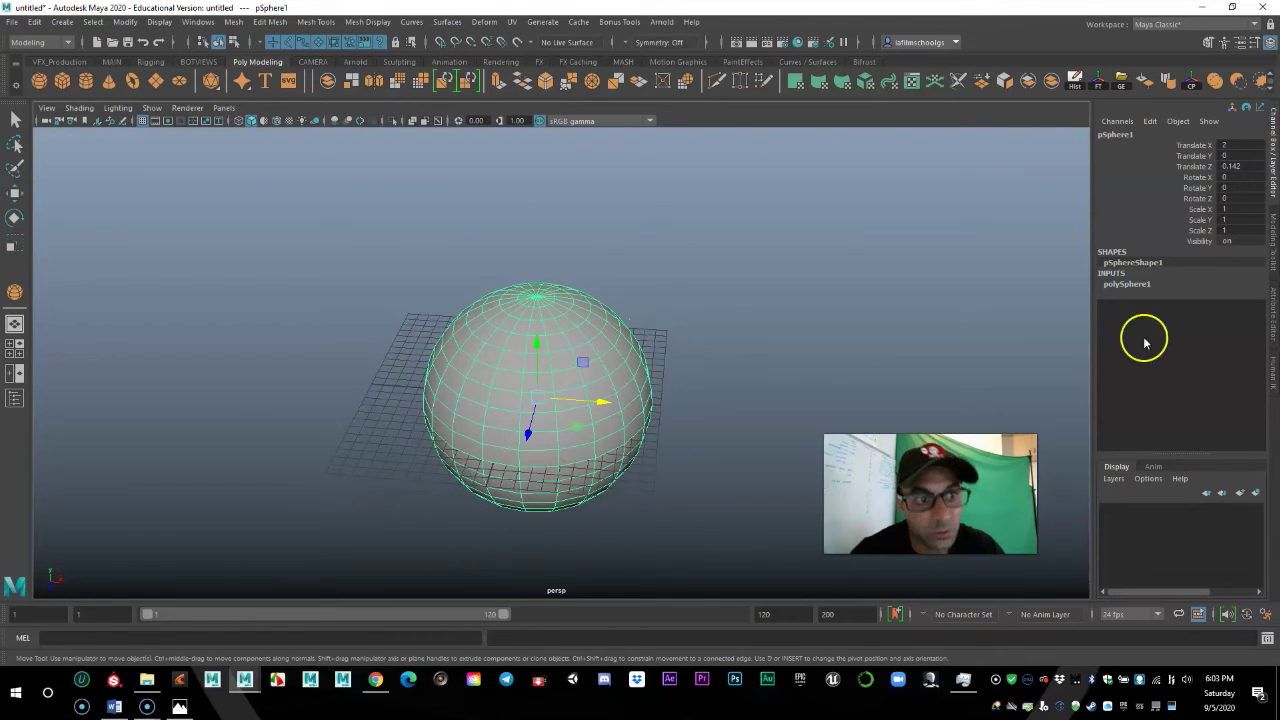
# - Try rotating the sphere about X, Y and Z in turn from the Channel Box, undoing each rotation
pyautogui.click(1198, 177)
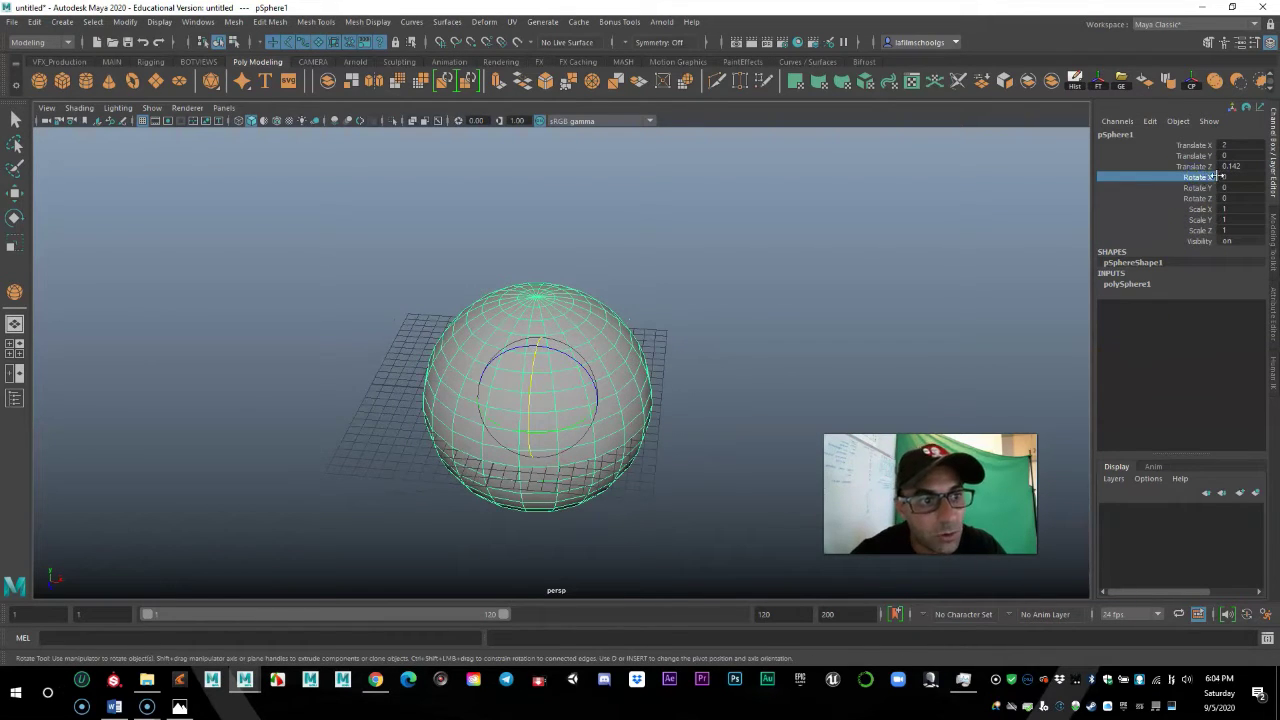
pyautogui.moveTo(1222, 177); pyautogui.dragTo(1258, 225)
pyautogui.hotkey('ctrl', 'z')
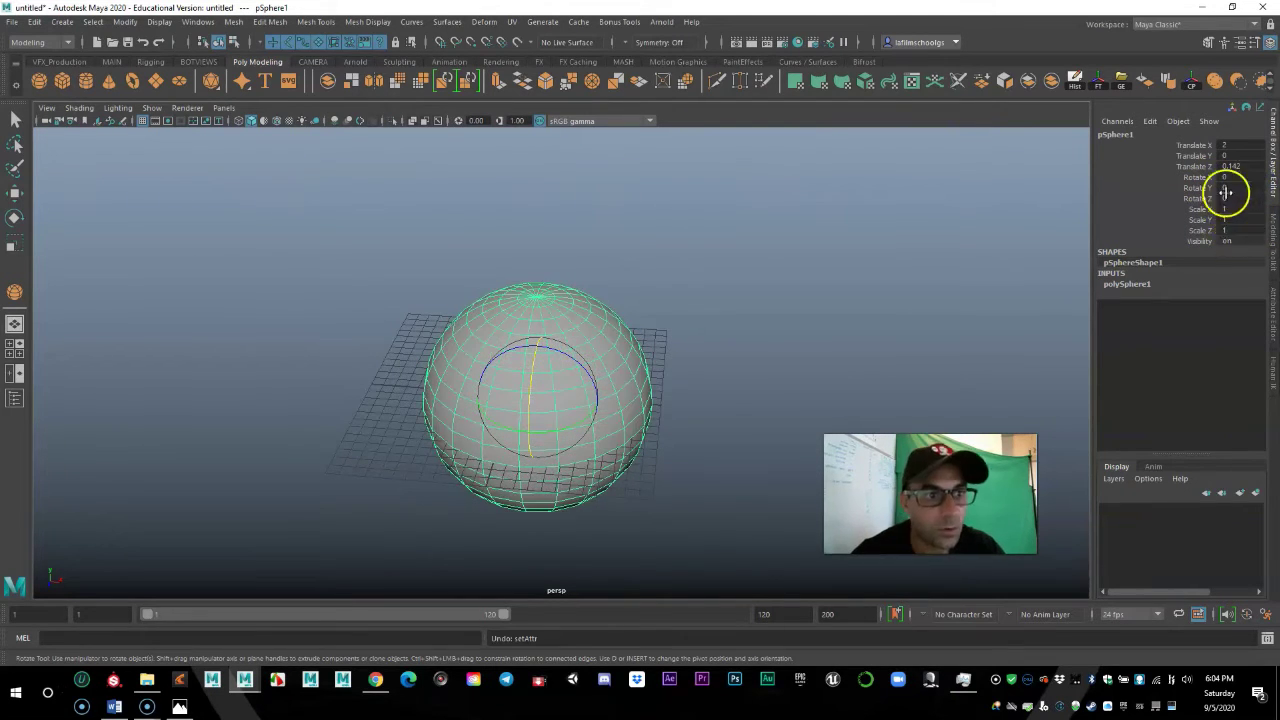
pyautogui.moveTo(1222, 187); pyautogui.dragTo(148, 191)
pyautogui.hotkey('ctrl', 'z')
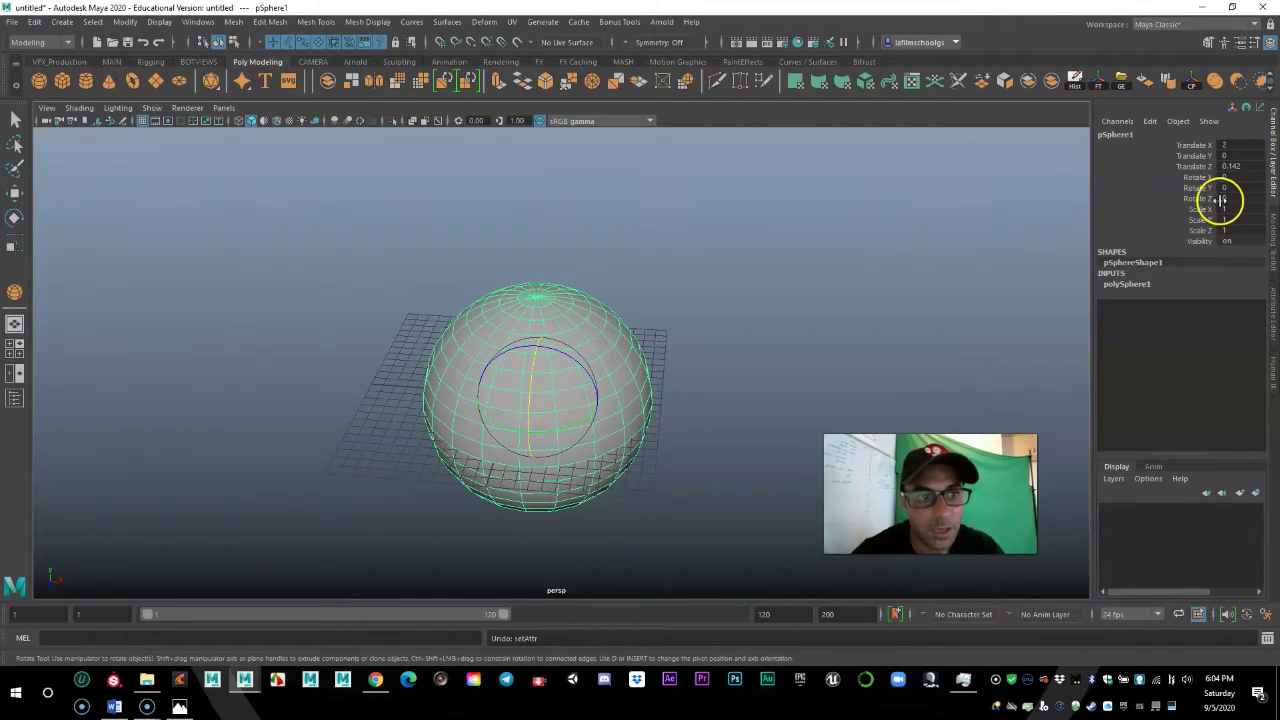
pyautogui.moveTo(1224, 199)
pyautogui.mouseDown()
pyautogui.moveTo(1240, 199)
pyautogui.moveTo(1222, 196)
pyautogui.mouseUp()
pyautogui.hotkey('ctrl', 'z')
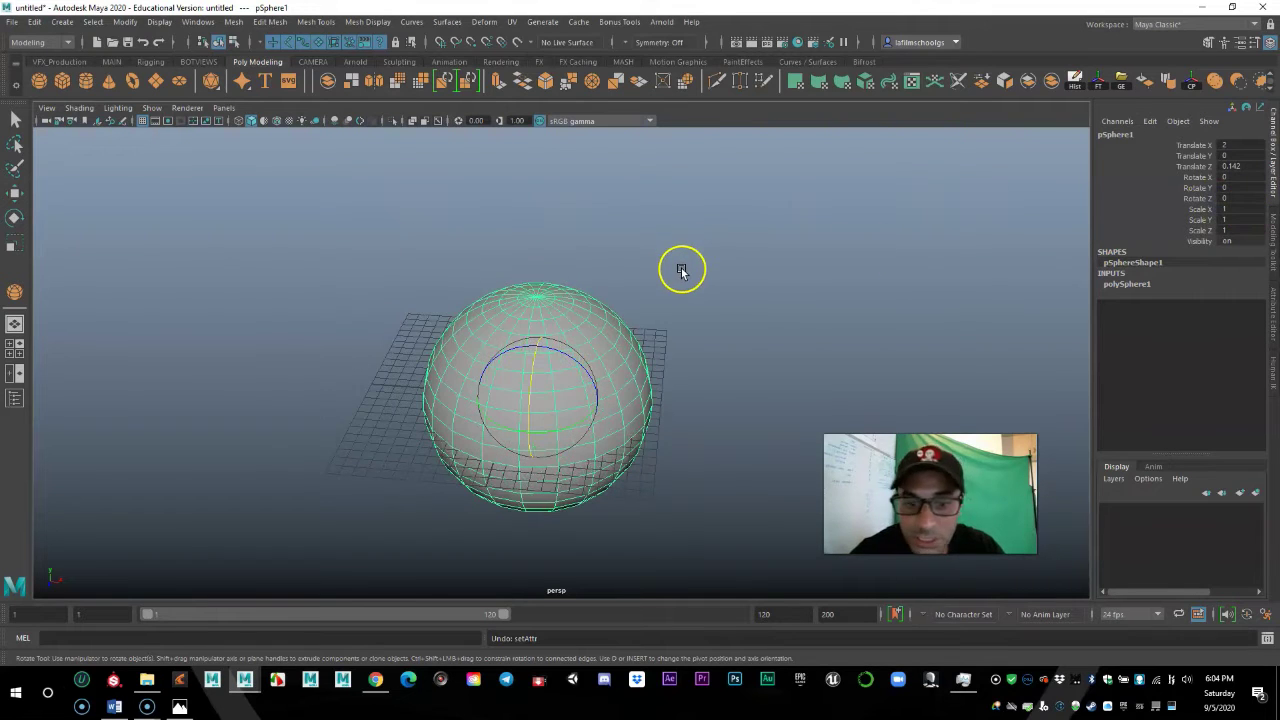
pyautogui.keyDown('alt'); pyautogui.moveTo(806, 340); pyautogui.dragTo(768, 332); pyautogui.keyUp('alt')
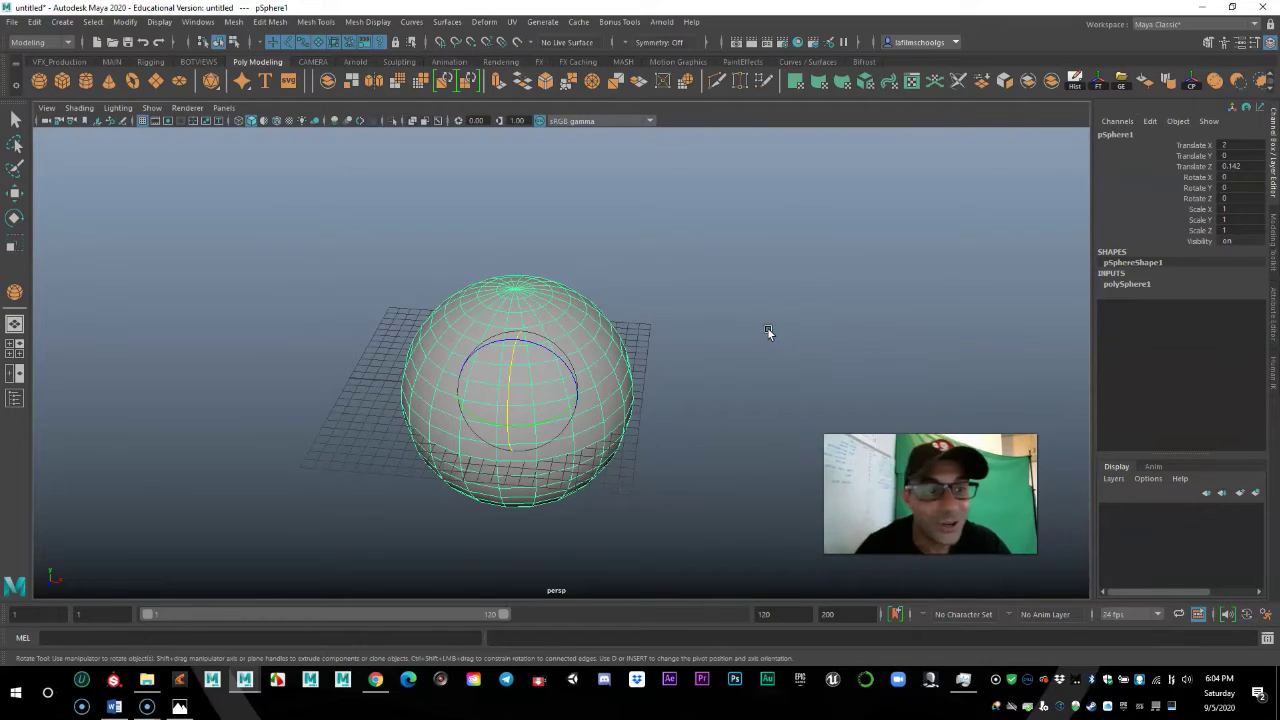
# - Try scaling the sphere along individual axes from the Channel Box, undoing each change
pyautogui.click(1196, 188)
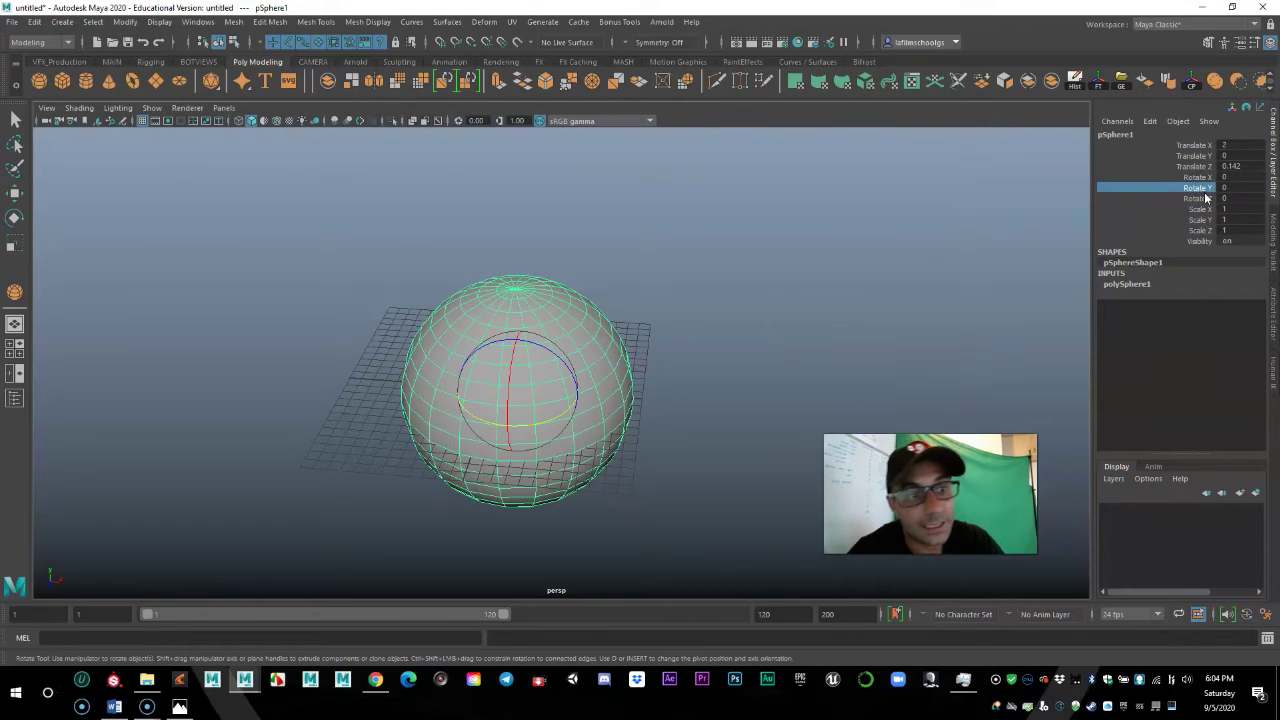
pyautogui.click(1206, 210)
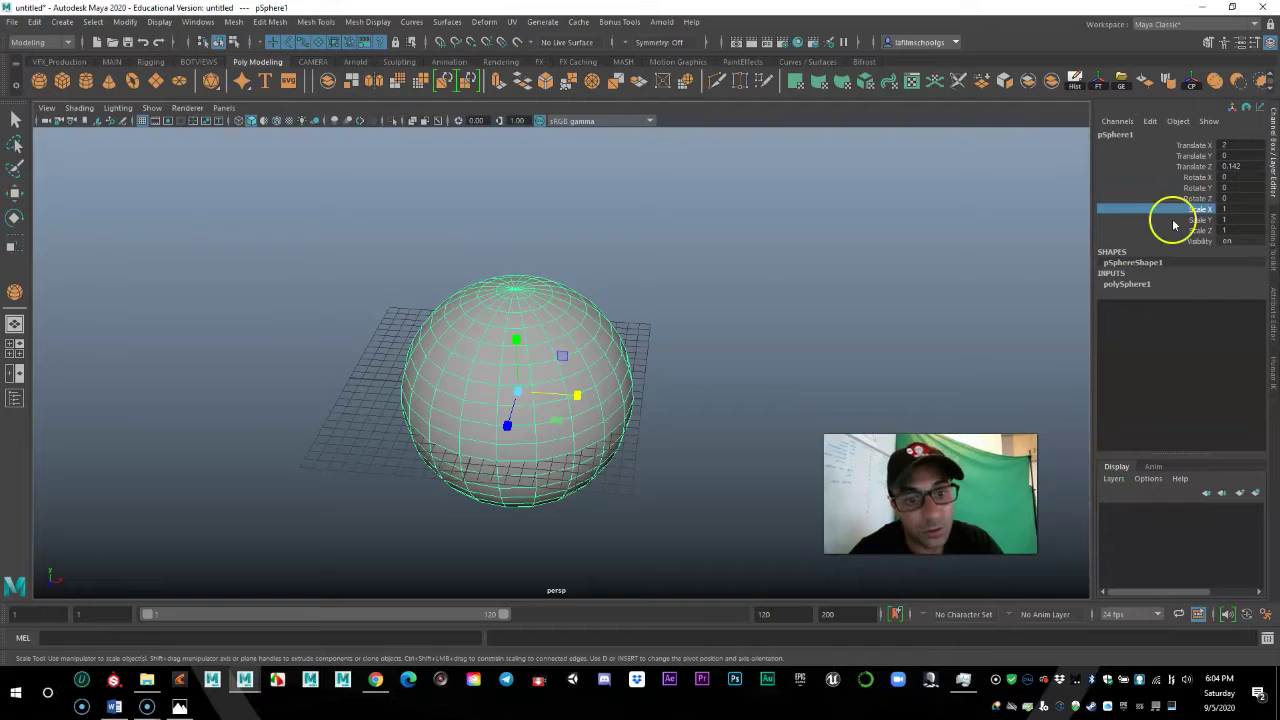
pyautogui.keyDown('alt'); pyautogui.moveTo(500, 465); pyautogui.dragTo(524, 418); pyautogui.keyUp('alt')
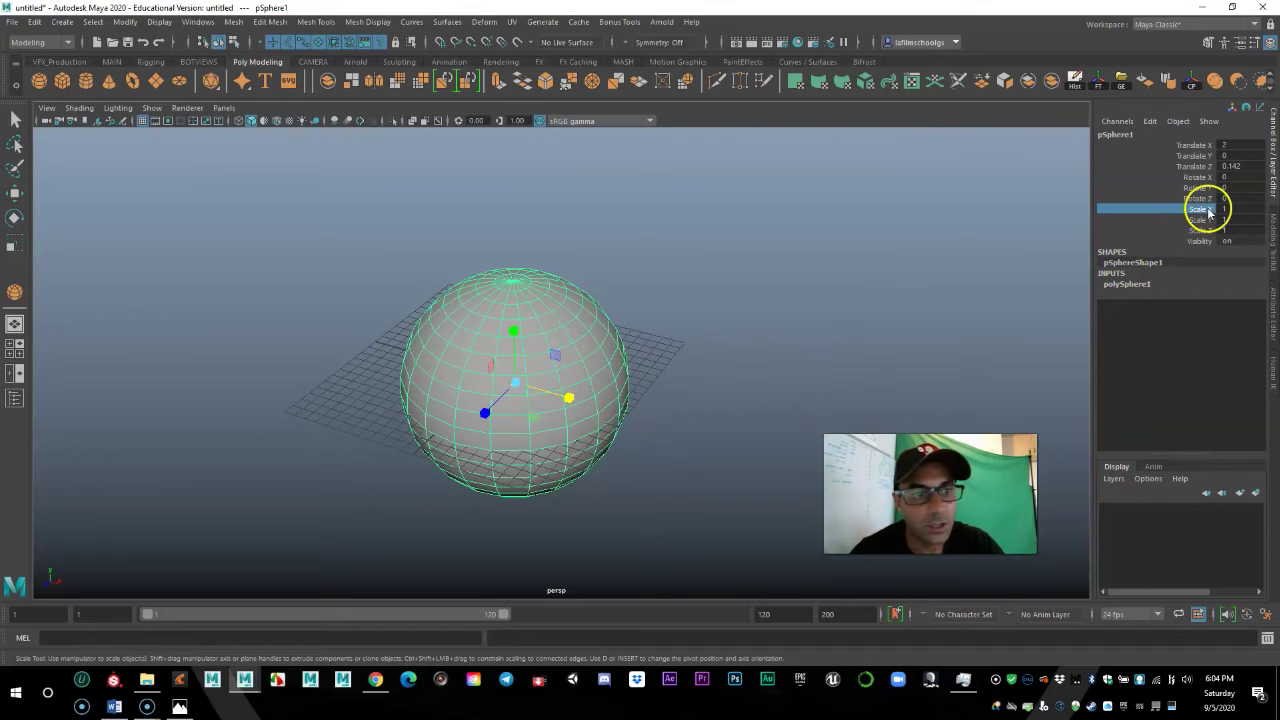
pyautogui.moveTo(1227, 210); pyautogui.dragTo(1130, 213, button='middle')
pyautogui.hotkey('ctrl', 'z')
pyautogui.moveTo(1242, 219); pyautogui.dragTo(1150, 232, button='middle')
pyautogui.hotkey('ctrl', 'z')
pyautogui.hotkey('ctrl', 'z')
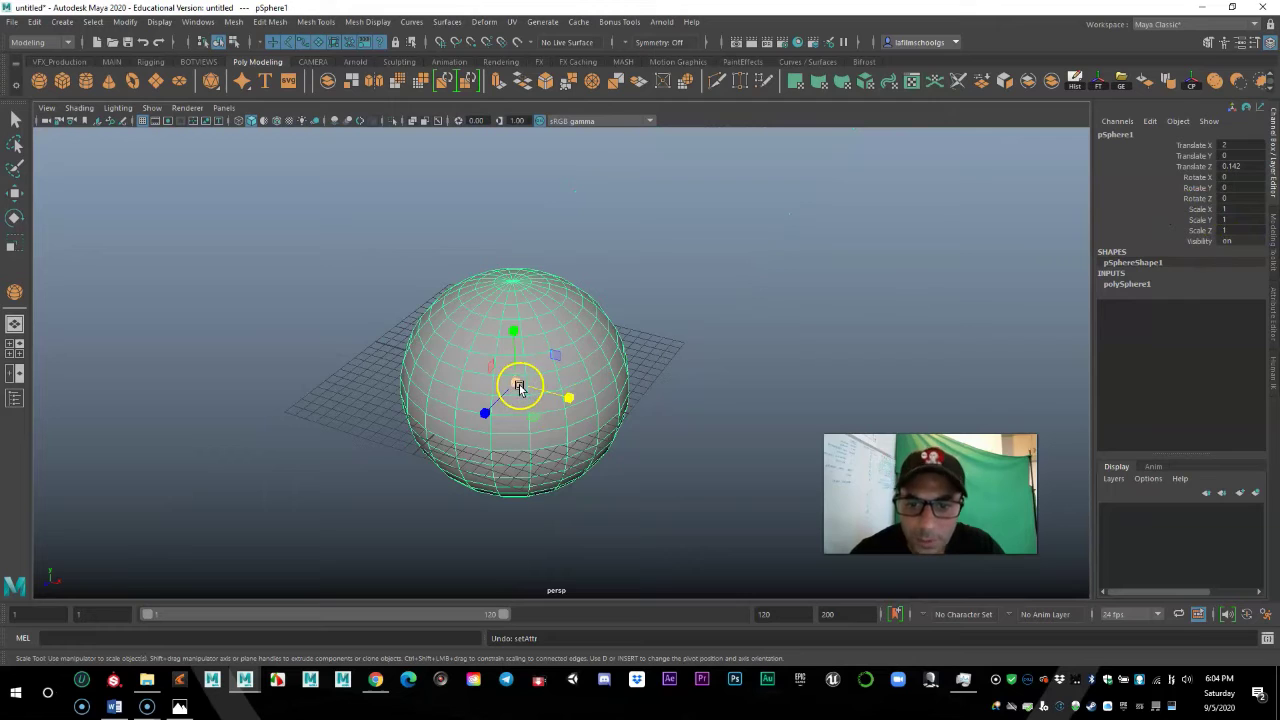
# - Scale the sphere up uniformly with the Scale tool's central handle to about 1.476 on all three axes
pyautogui.moveTo(515, 385); pyautogui.dragTo(642, 444)
pyautogui.keyDown('alt'); pyautogui.moveTo(766, 500); pyautogui.dragTo(651, 477); pyautogui.keyUp('alt')
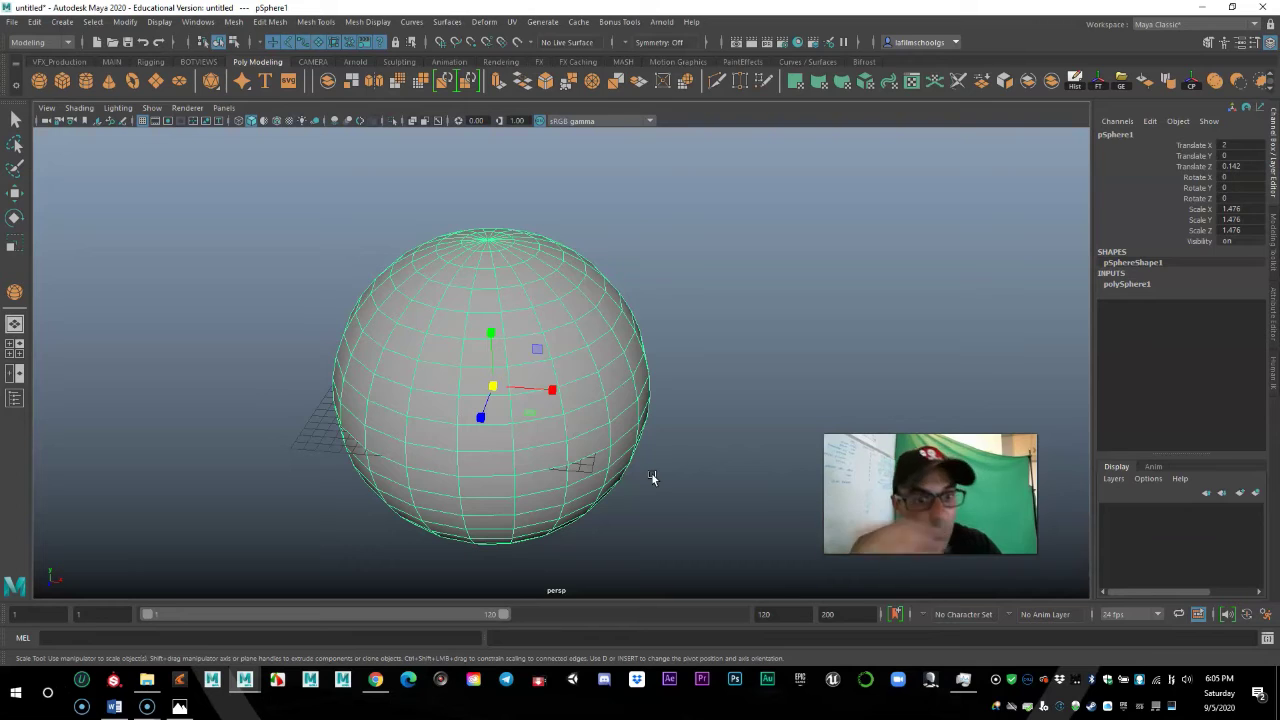
pyautogui.keyDown('alt'); pyautogui.moveTo(595, 466); pyautogui.dragTo(615, 425); pyautogui.keyUp('alt')
pyautogui.click(228, 108)
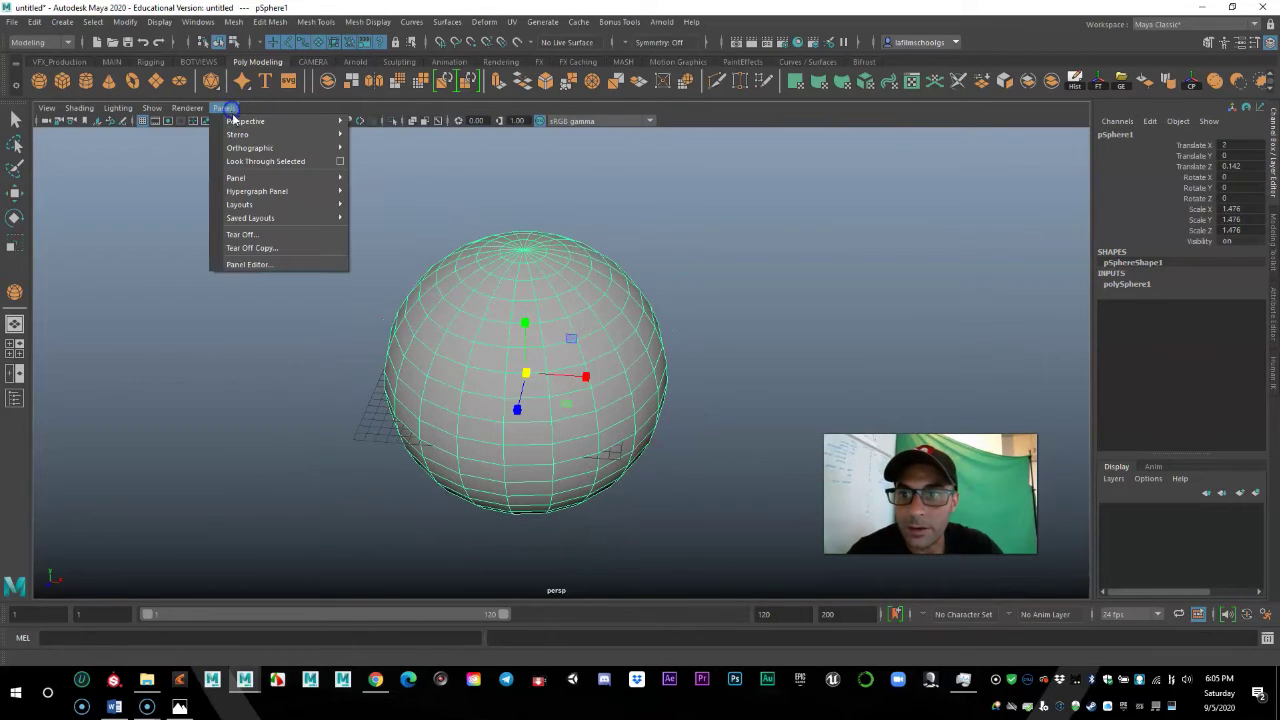
pyautogui.moveTo(257, 126)
pyautogui.keyDown('alt'); pyautogui.moveTo(743, 357); pyautogui.dragTo(726, 408); pyautogui.keyUp('alt')
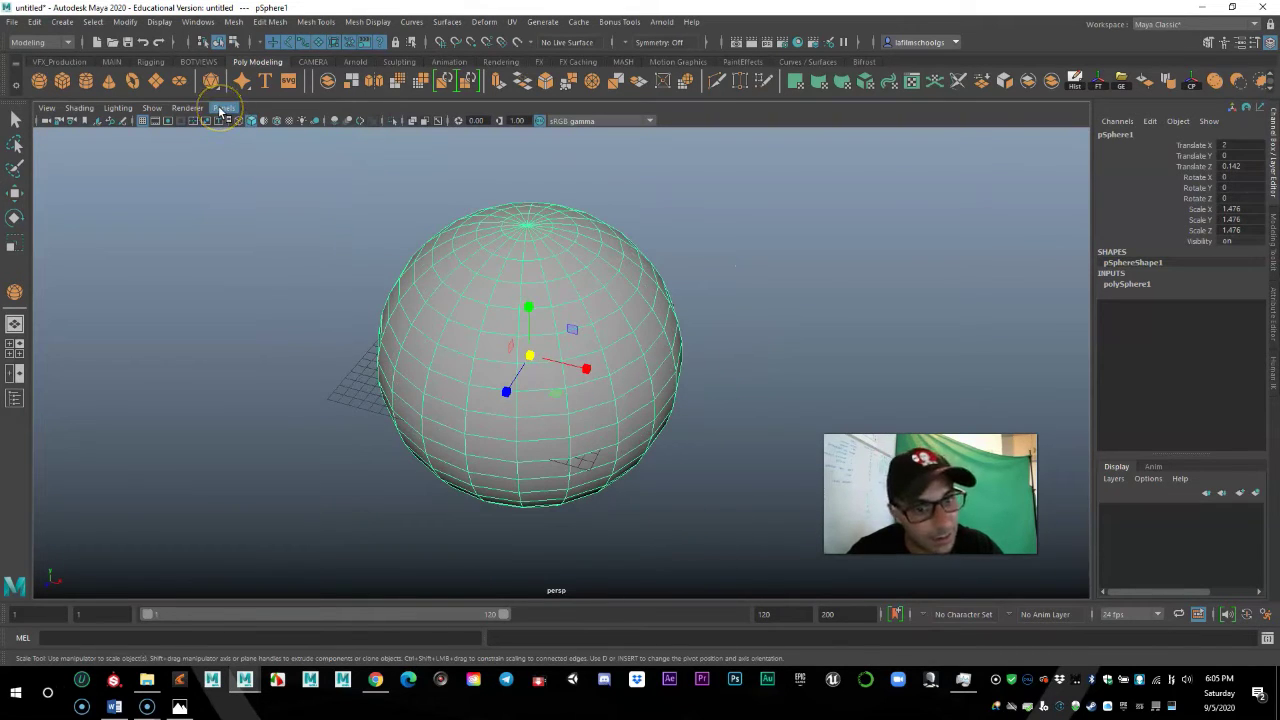
pyautogui.keyDown('alt'); pyautogui.moveTo(697, 374); pyautogui.dragTo(712, 396); pyautogui.keyUp('alt')
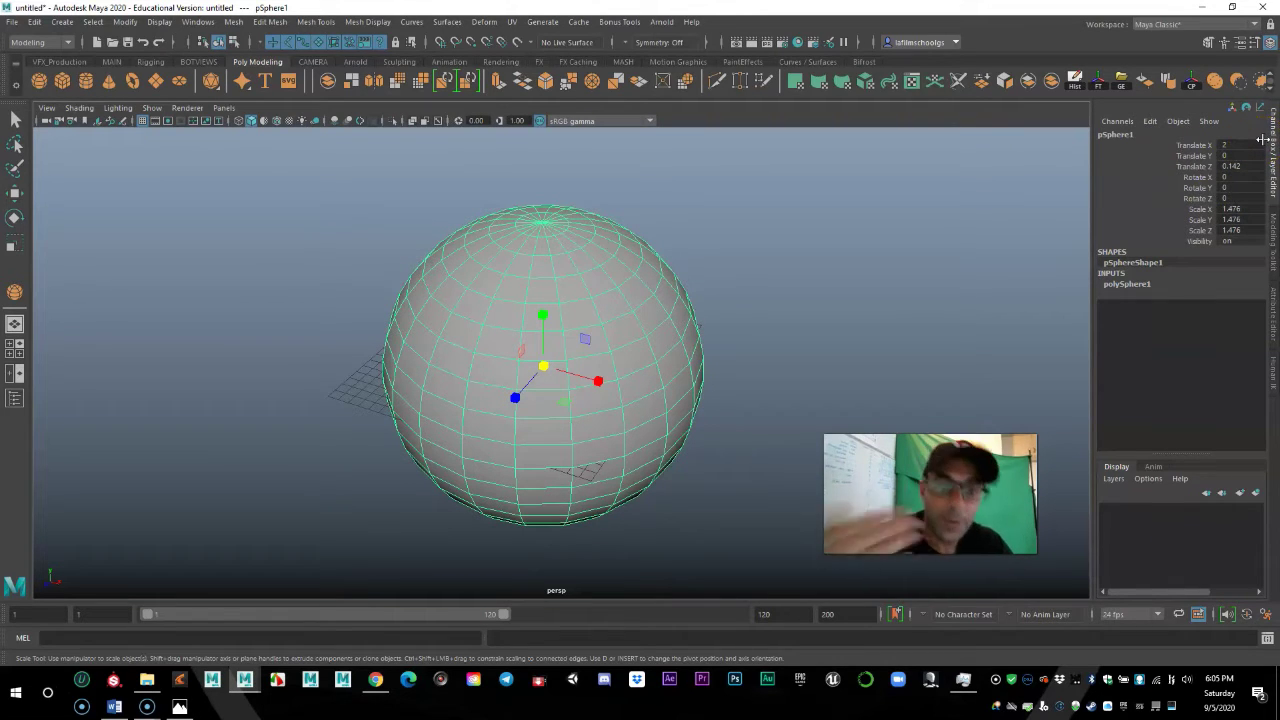
# - Switch to the Select tool, deselect the enlarged sphere and marquee-select all of it again
pyautogui.press('q')
pyautogui.click(775, 290)
pyautogui.moveTo(757, 163); pyautogui.dragTo(335, 523)
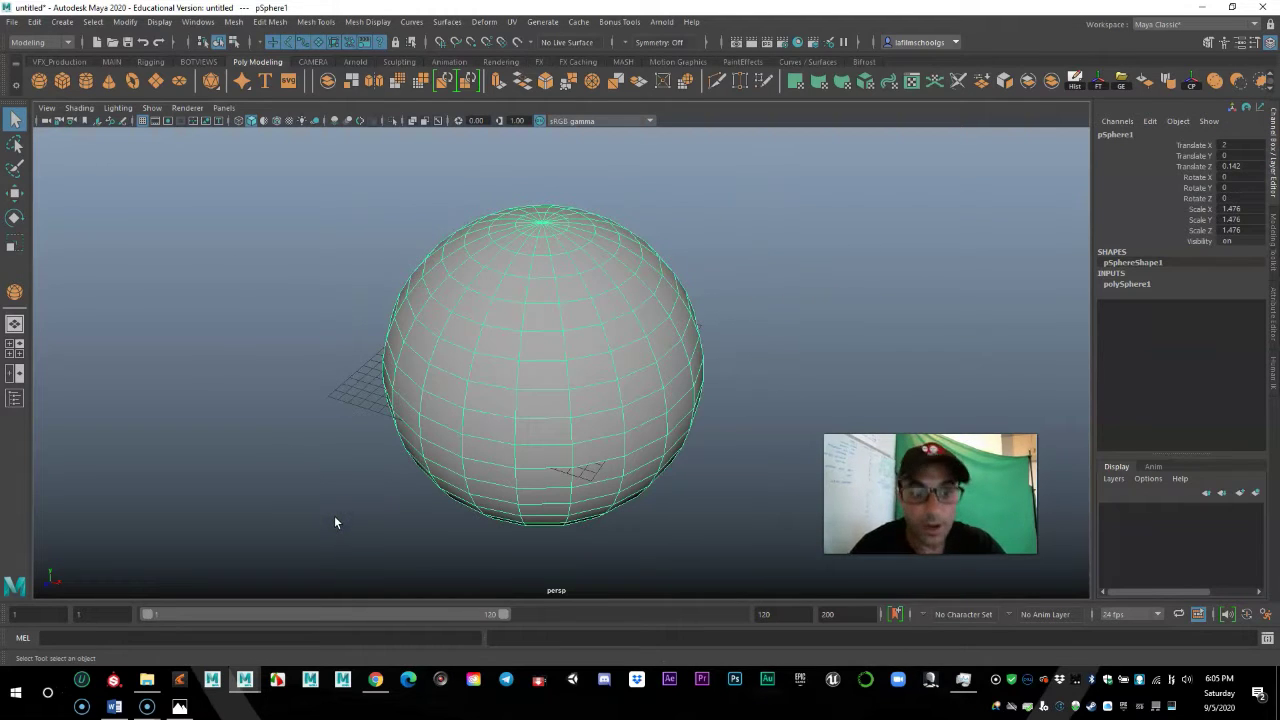
pyautogui.scroll(-3, 406, 512)
pyautogui.scroll(2, 409, 511)
pyautogui.scroll(-1, 409, 511)
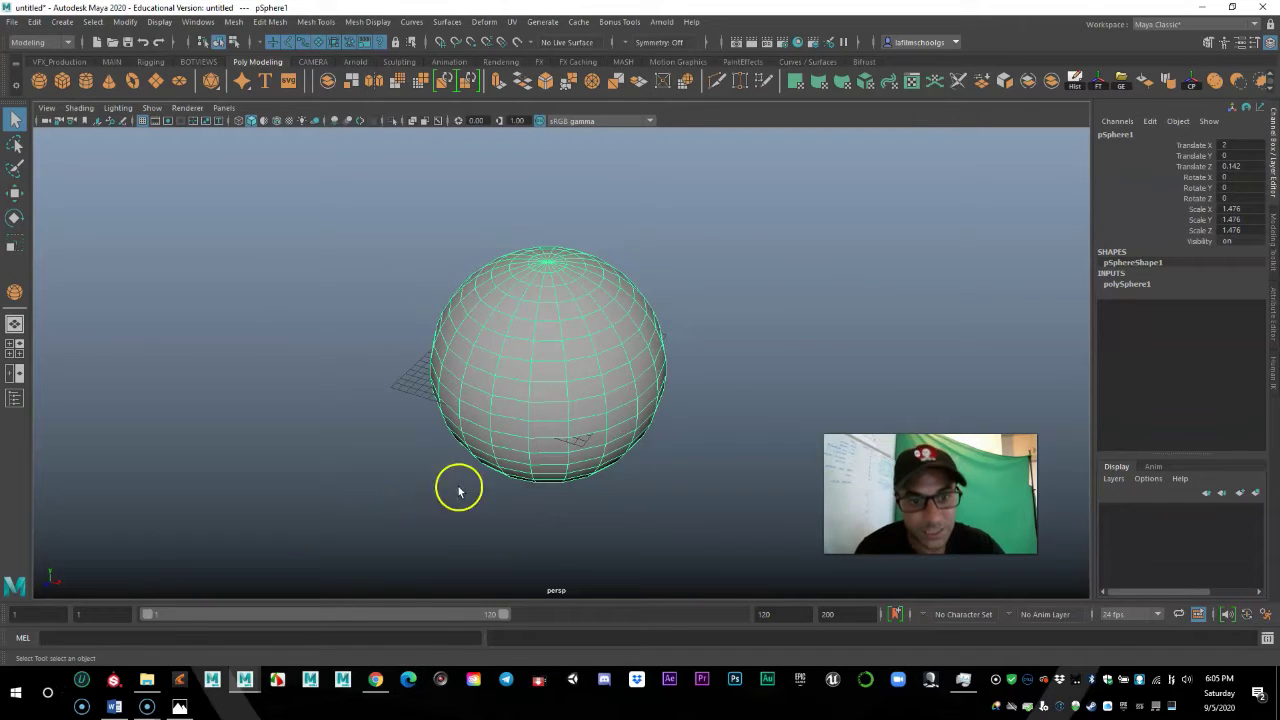
# - Deselect and reselect the sphere several times, directly and by marquee, to compare the Channel Box with and without a selection
pyautogui.click(674, 397)
pyautogui.click(617, 323)
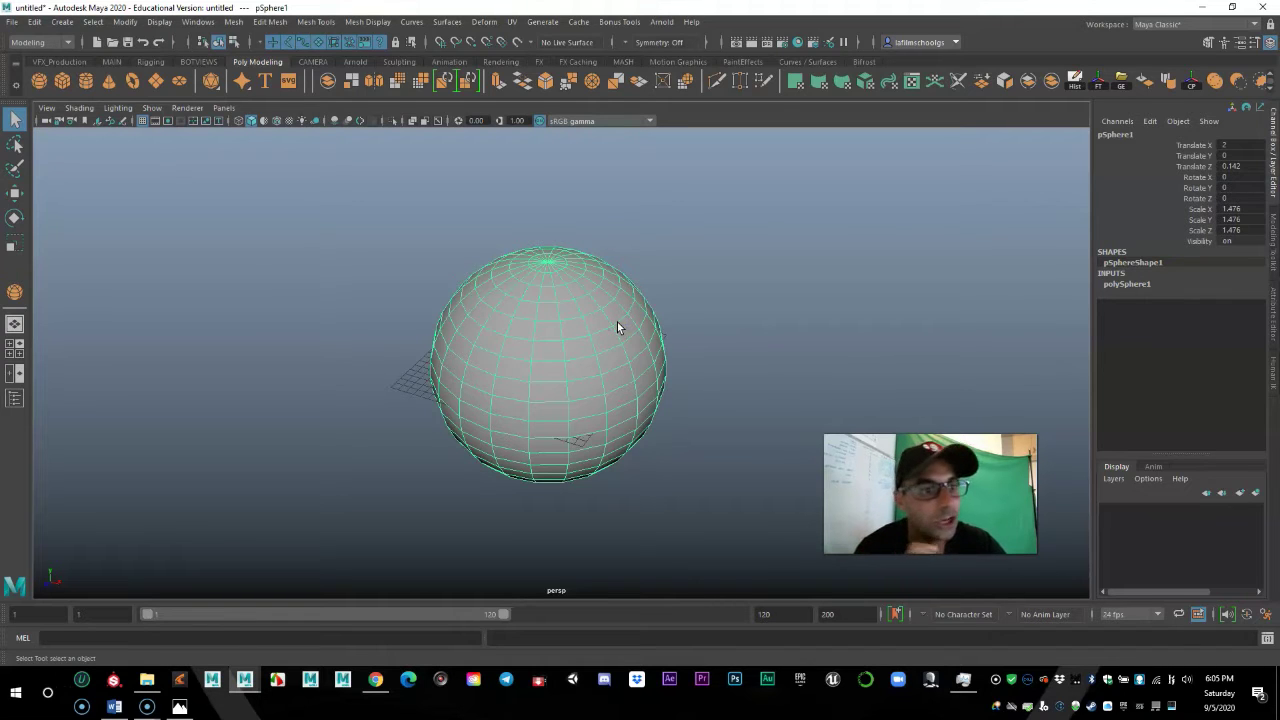
pyautogui.click(820, 300)
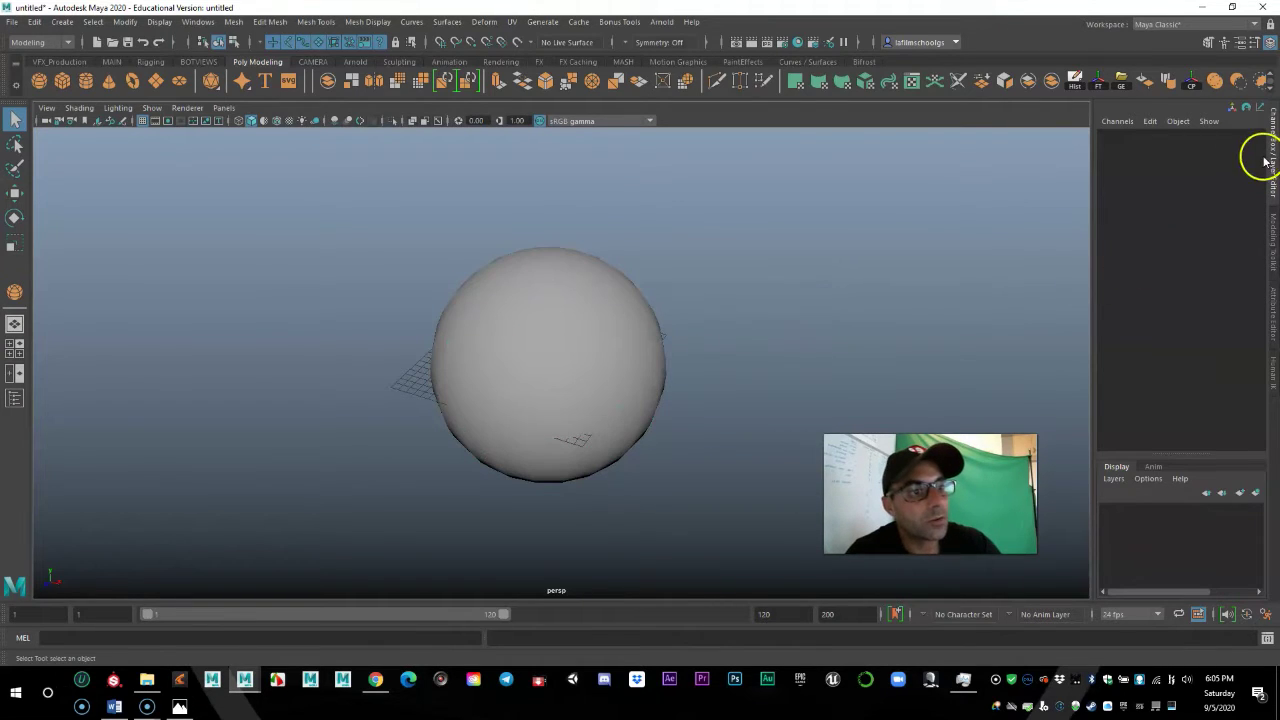
pyautogui.click(486, 380)
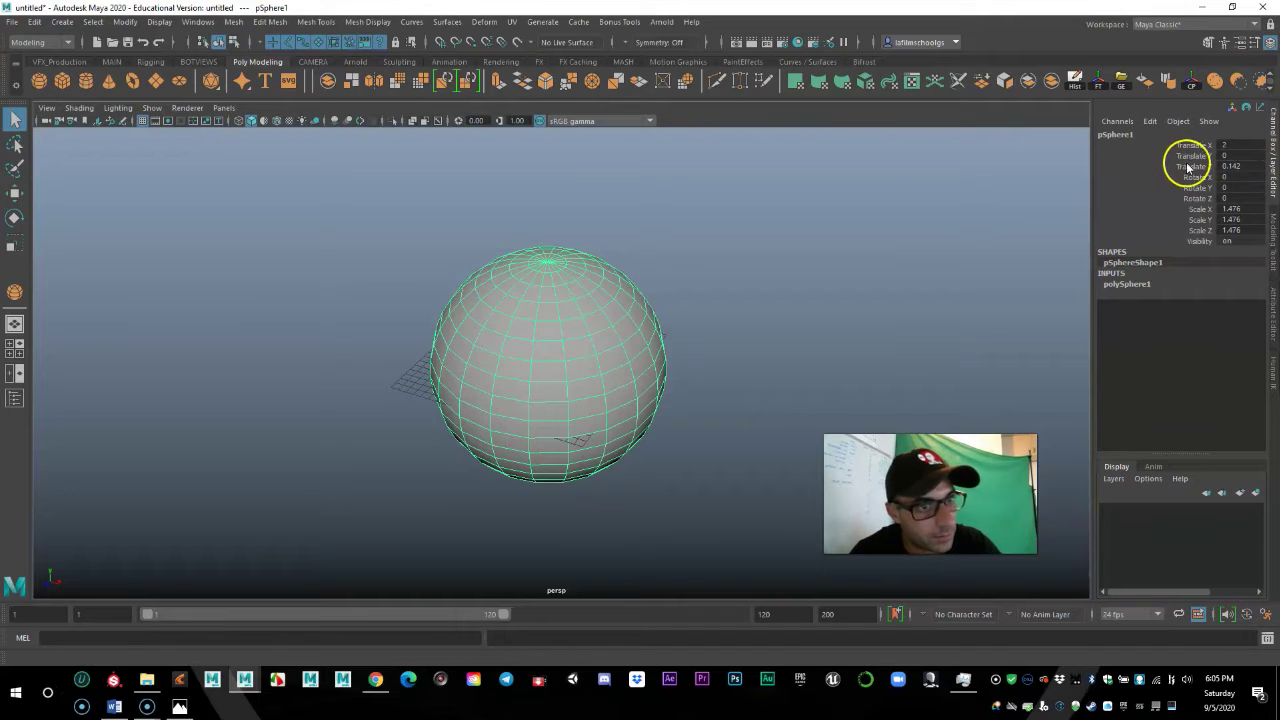
pyautogui.click(826, 274)
pyautogui.click(770, 288)
pyautogui.click(858, 374)
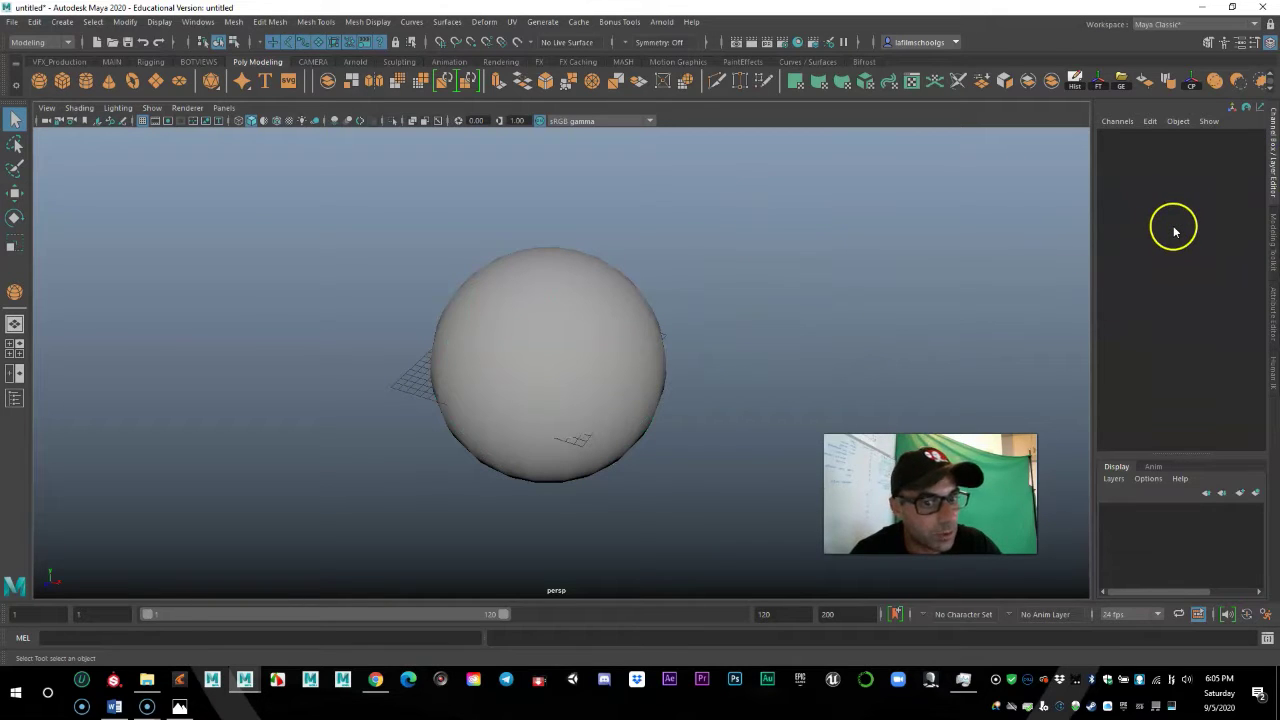
pyautogui.moveTo(757, 209); pyautogui.dragTo(440, 450)
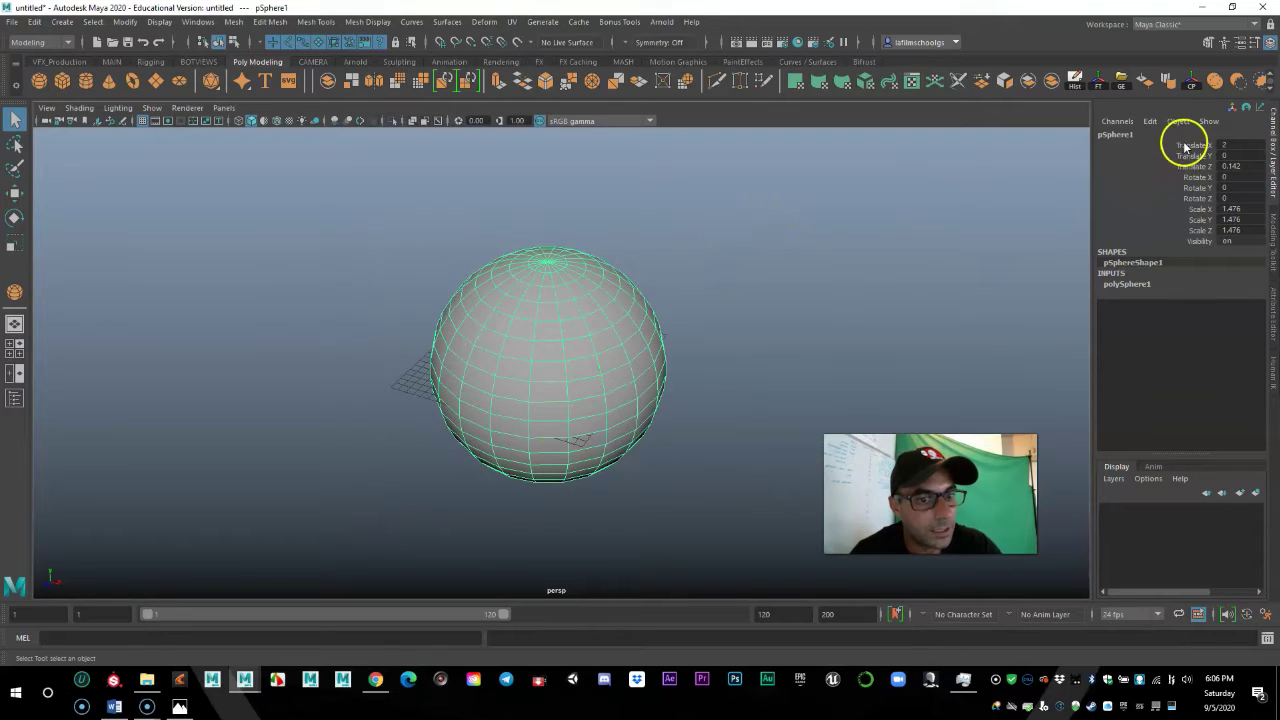
# - Highlight the sphere's channels in the Channel Box: all of them together, the Translate group, the Scale group and Visibility
pyautogui.moveTo(1185, 146); pyautogui.dragTo(1188, 230)
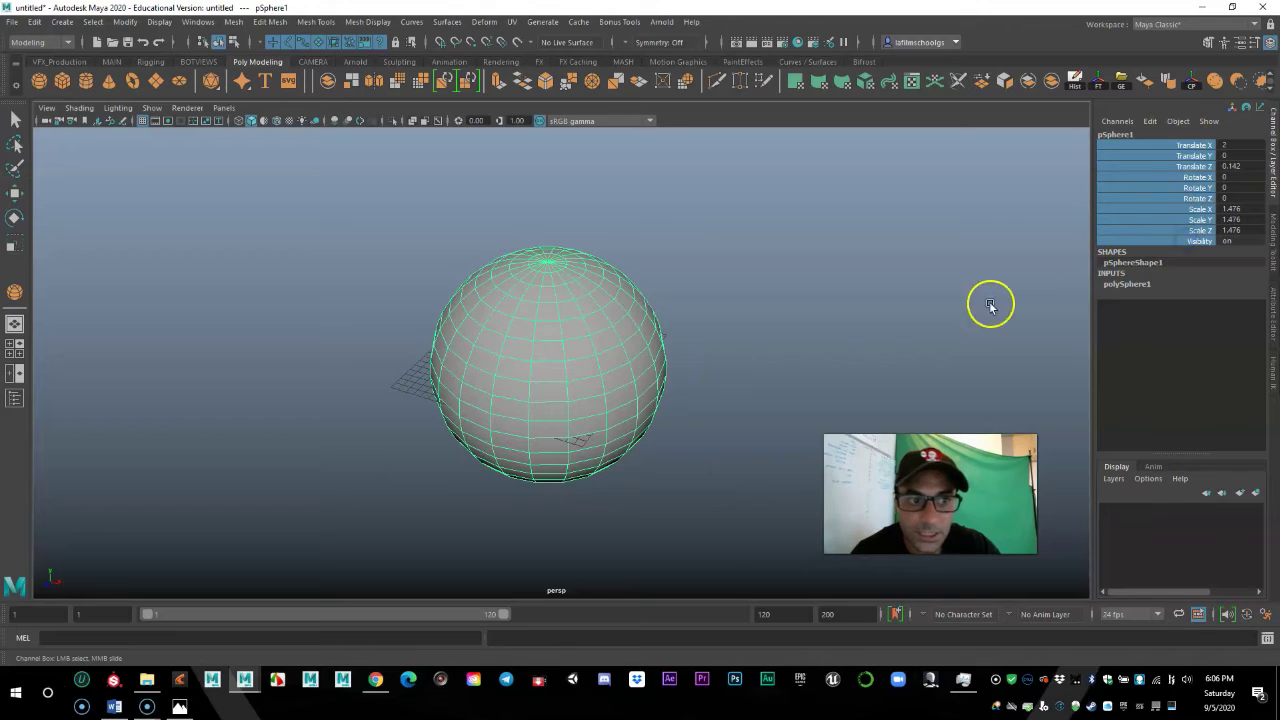
pyautogui.click(1174, 189)
pyautogui.moveTo(1193, 146); pyautogui.dragTo(1189, 165)
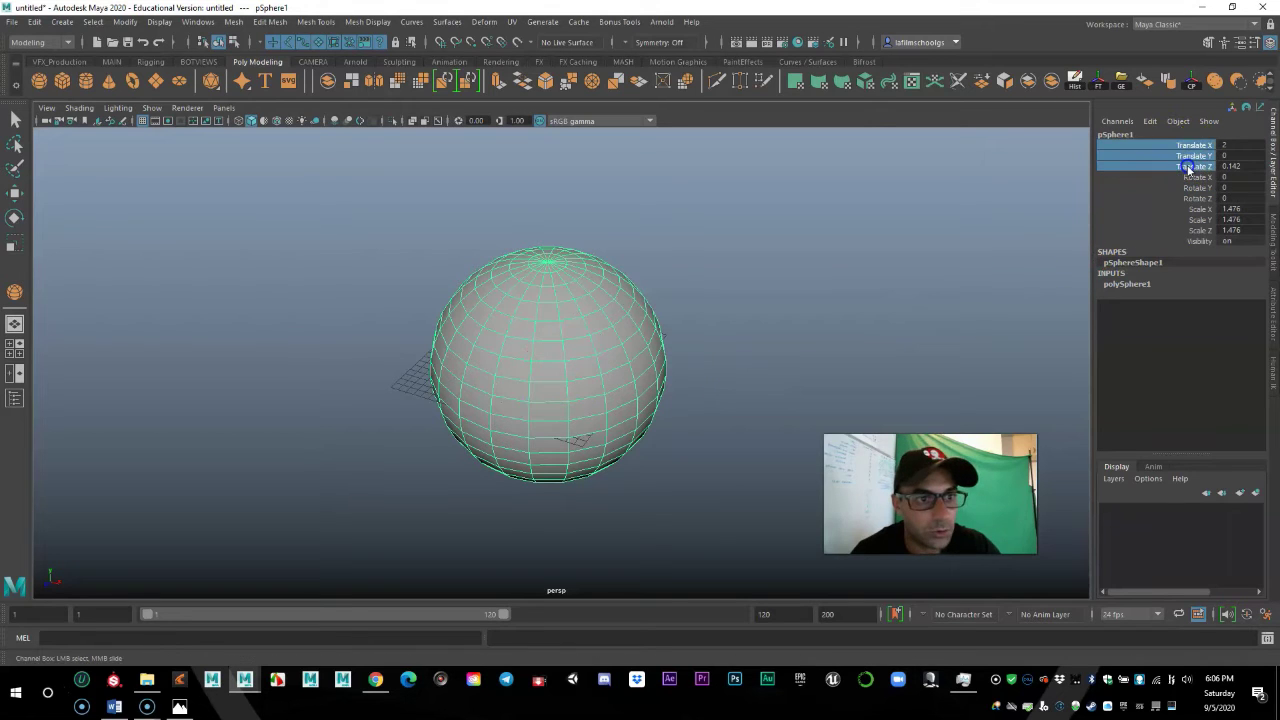
pyautogui.moveTo(1199, 208); pyautogui.dragTo(1216, 241)
pyautogui.click(1197, 243)
pyautogui.moveTo(1217, 241)
pyautogui.mouseDown(button='middle')
pyautogui.moveTo(1267, 241)
pyautogui.moveTo(1226, 243)
pyautogui.mouseUp(button='middle')
# - Set the sphere's Scale X, Scale Y and Scale Z to 1 in a single Channel Box entry
pyautogui.click(1240, 209)
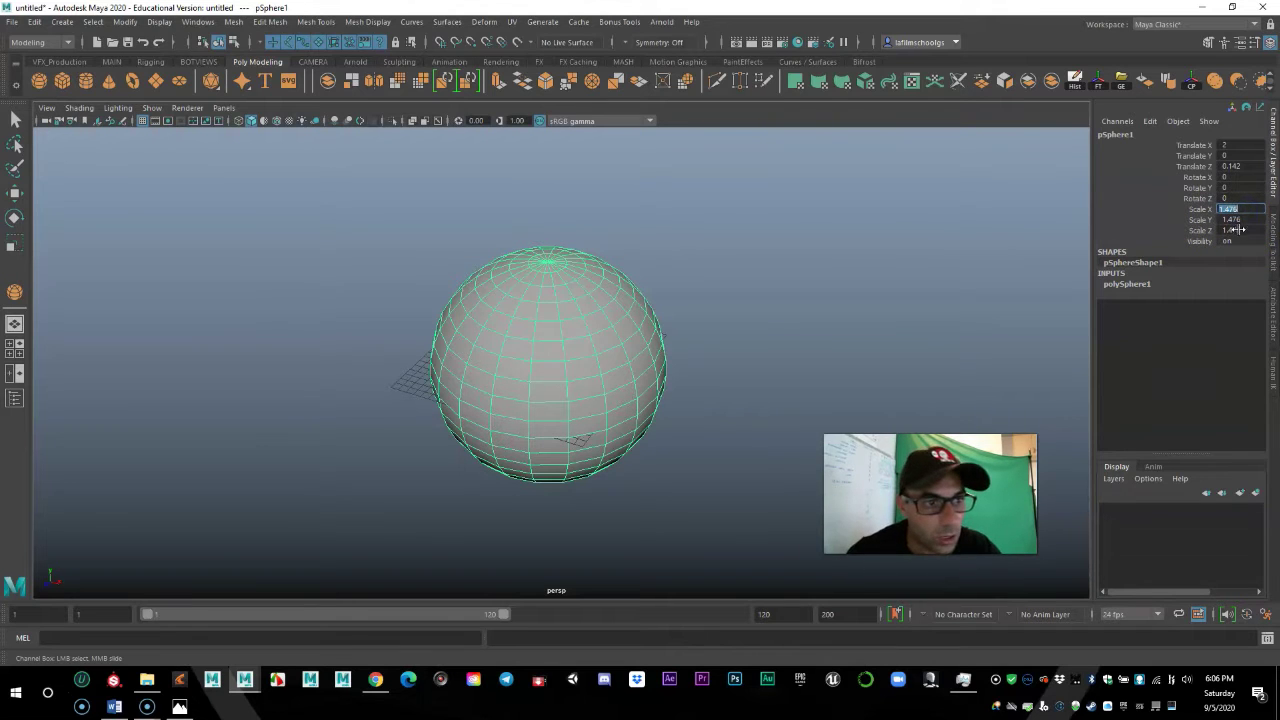
pyautogui.keyDown('shift'); pyautogui.click(1240, 231); pyautogui.keyUp('shift')
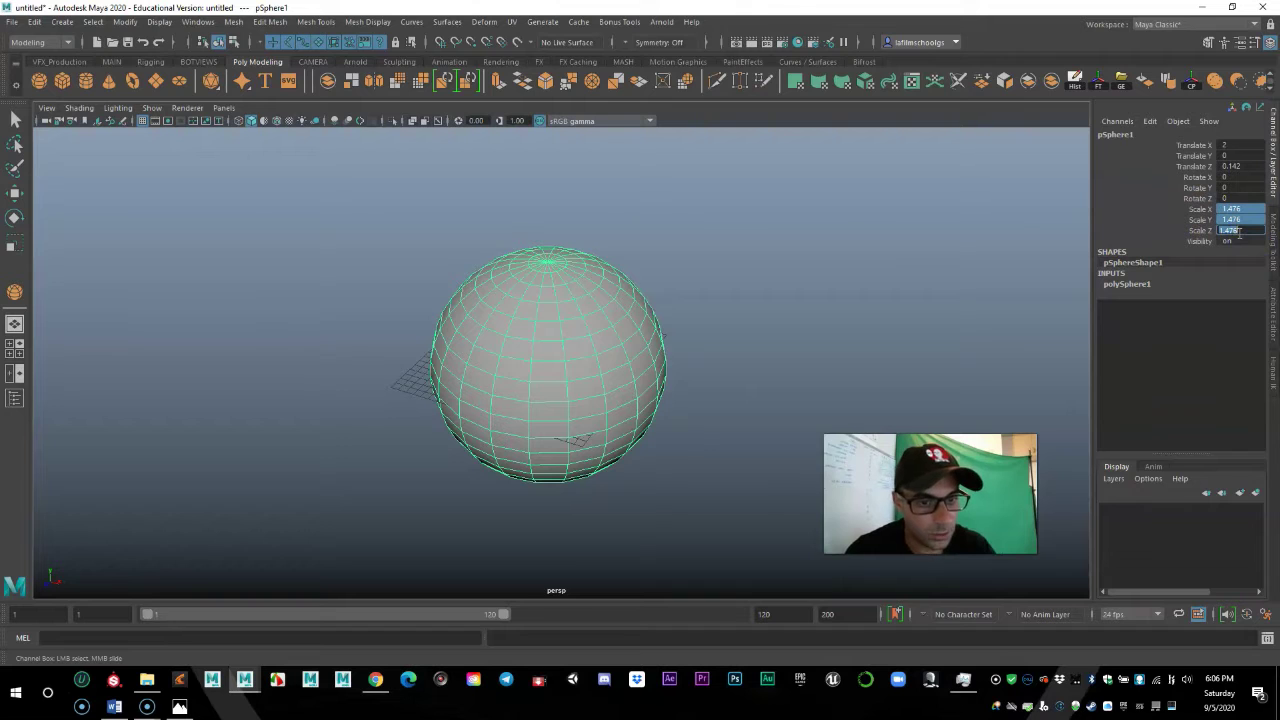
pyautogui.press('Return')
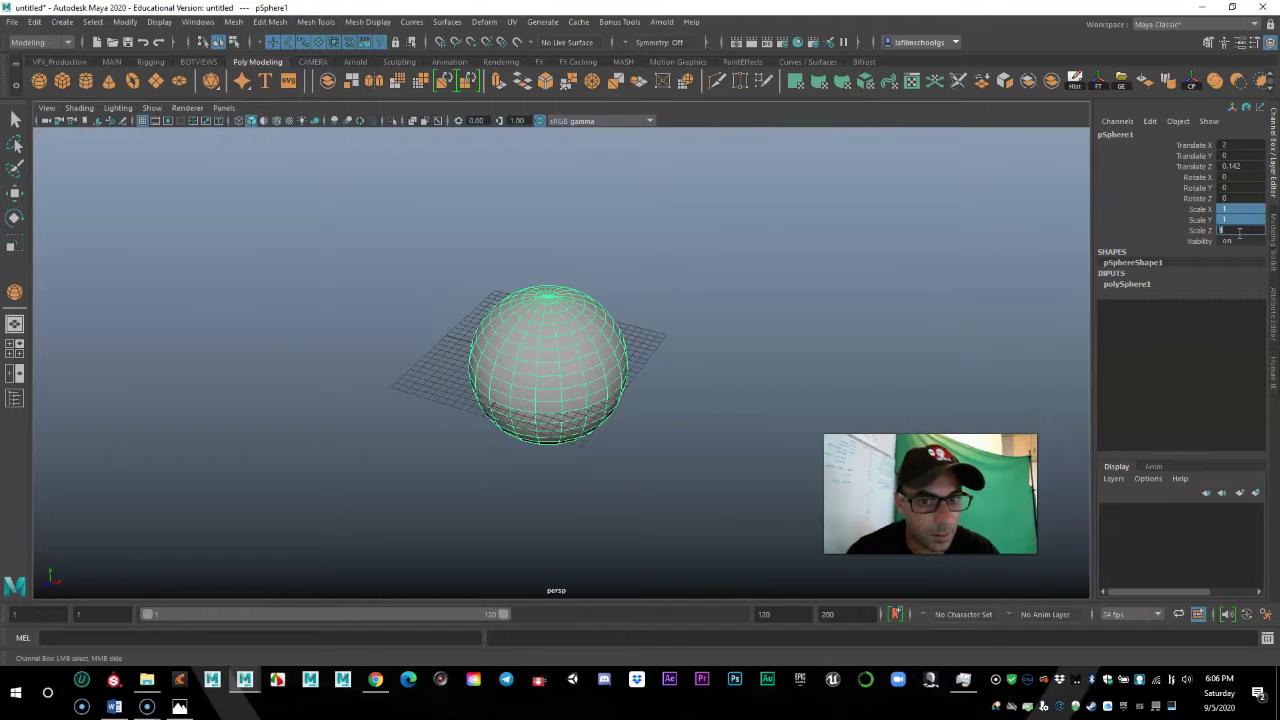
pyautogui.keyDown('alt'); pyautogui.moveTo(518, 367); pyautogui.dragTo(695, 417, button='right'); pyautogui.keyUp('alt')
pyautogui.keyDown('alt'); pyautogui.moveTo(695, 417); pyautogui.dragTo(676, 394, button='middle'); pyautogui.keyUp('alt')
pyautogui.keyDown('alt'); pyautogui.moveTo(703, 391); pyautogui.dragTo(793, 422, button='right'); pyautogui.keyUp('alt')
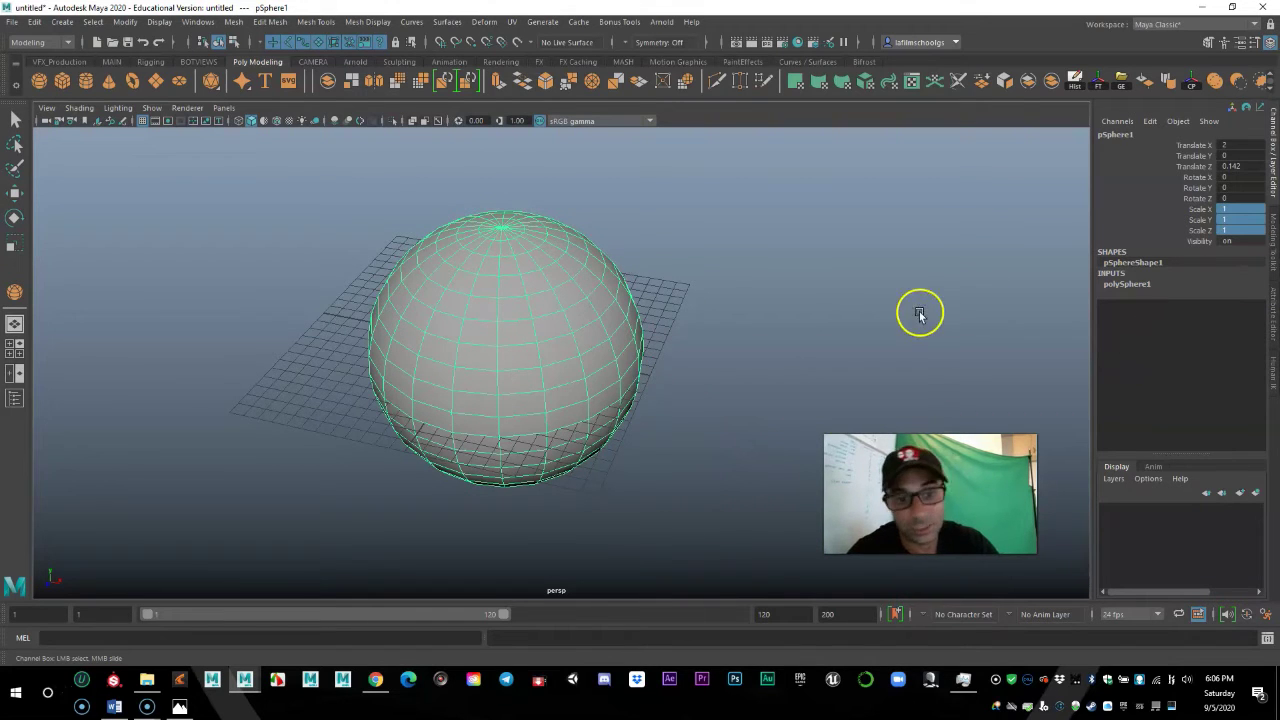
# - Set the sphere's Translate Z to 0 in the Channel Box
pyautogui.doubleClick(1252, 166)
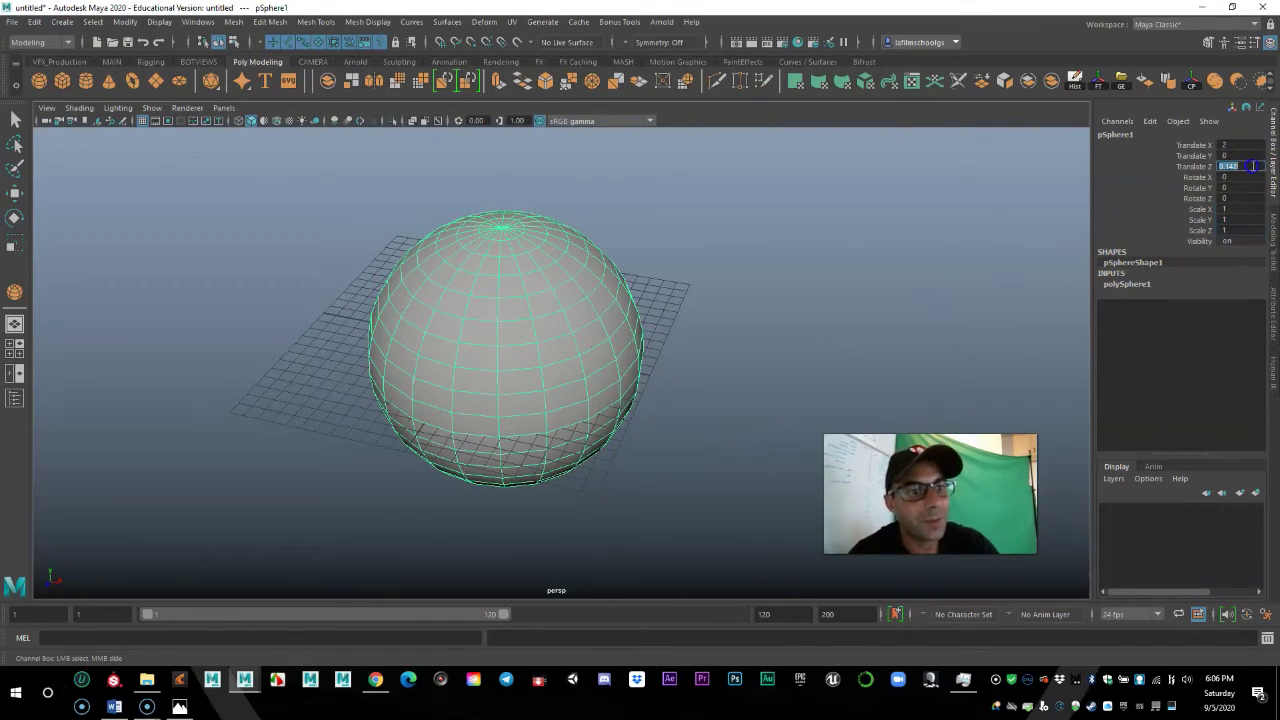
pyautogui.write('0')
pyautogui.press('Return')
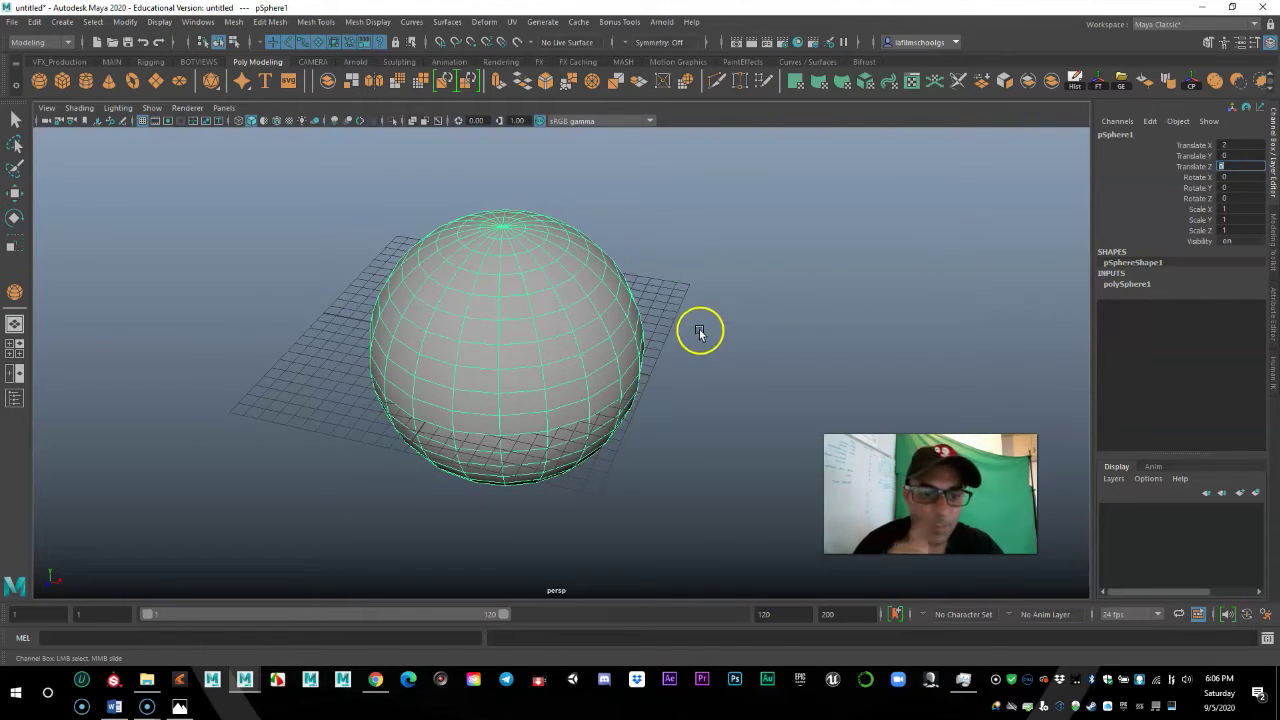
pyautogui.keyDown('alt'); pyautogui.moveTo(647, 413); pyautogui.dragTo(525, 397, button='right'); pyautogui.keyUp('alt')
pyautogui.keyDown('alt'); pyautogui.moveTo(525, 397); pyautogui.dragTo(575, 399, button='middle'); pyautogui.keyUp('alt')
pyautogui.keyDown('alt'); pyautogui.moveTo(575, 399); pyautogui.dragTo(666, 429); pyautogui.keyUp('alt')
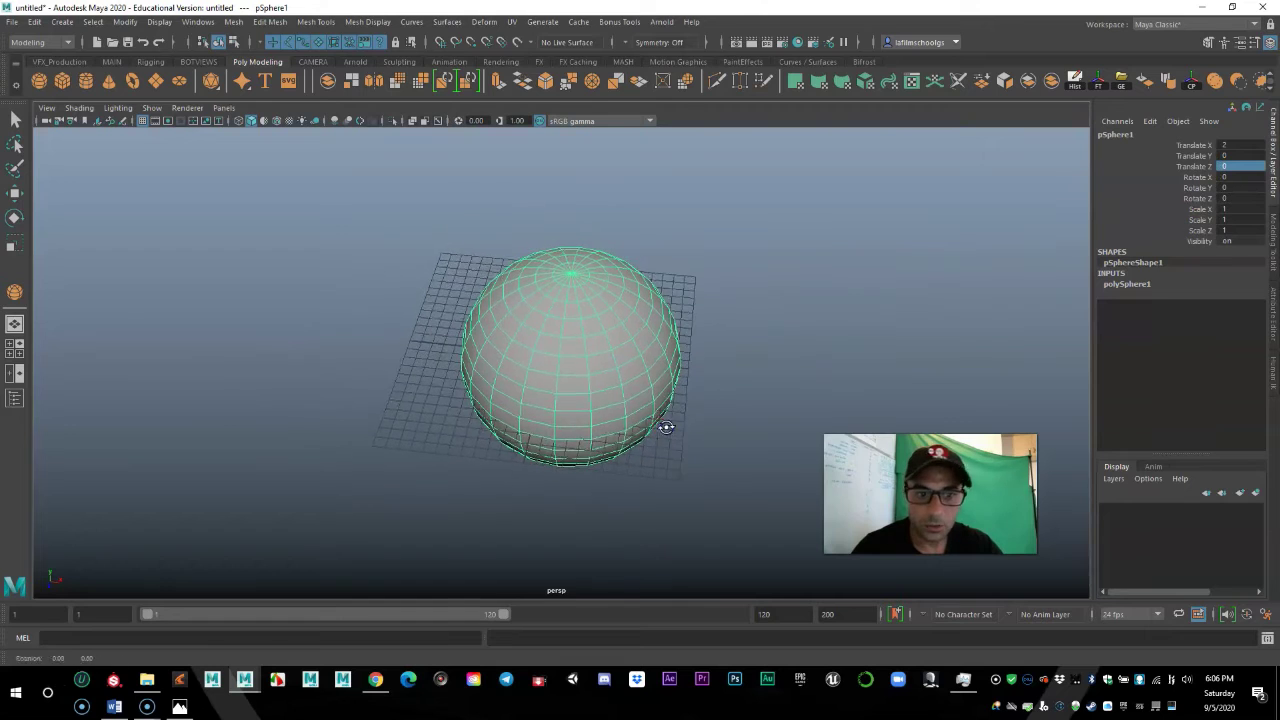
# - Highlight the sphere's Translate, Rotate and Scale channels together, and reselect the sphere with a marquee
pyautogui.moveTo(1212, 148); pyautogui.dragTo(1200, 228)
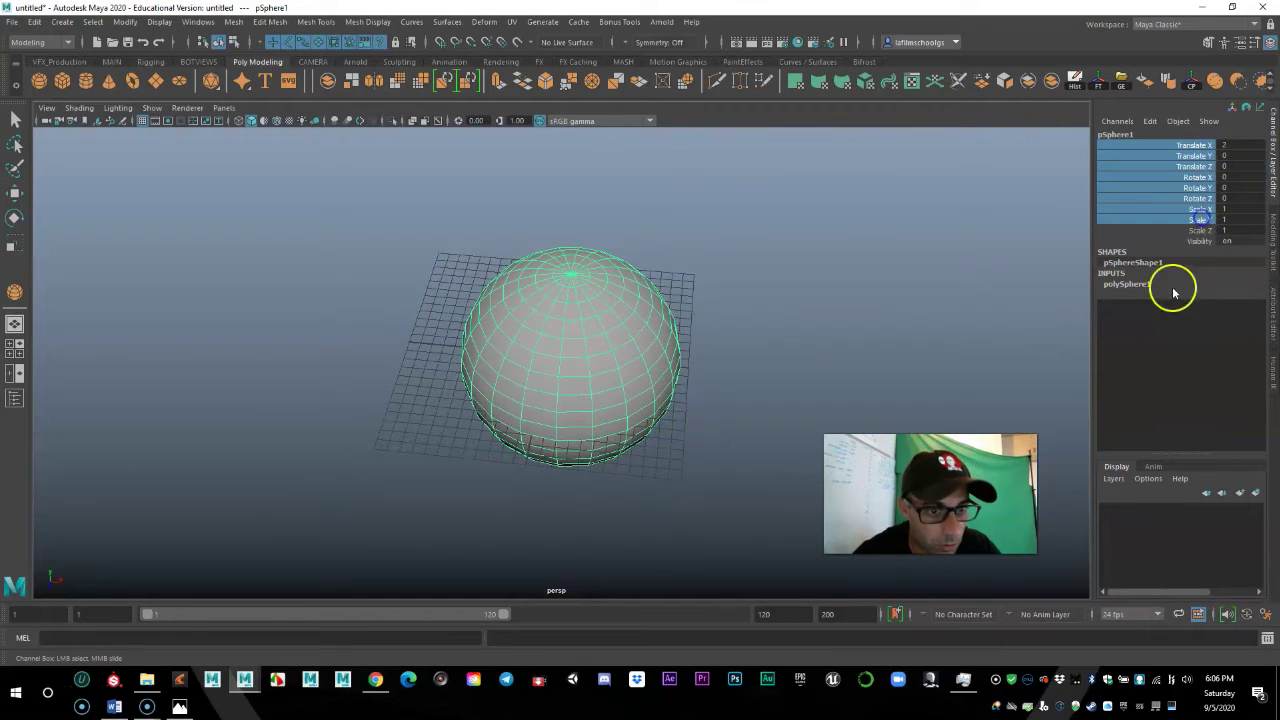
pyautogui.click(835, 284)
pyautogui.moveTo(800, 242); pyautogui.dragTo(433, 477)
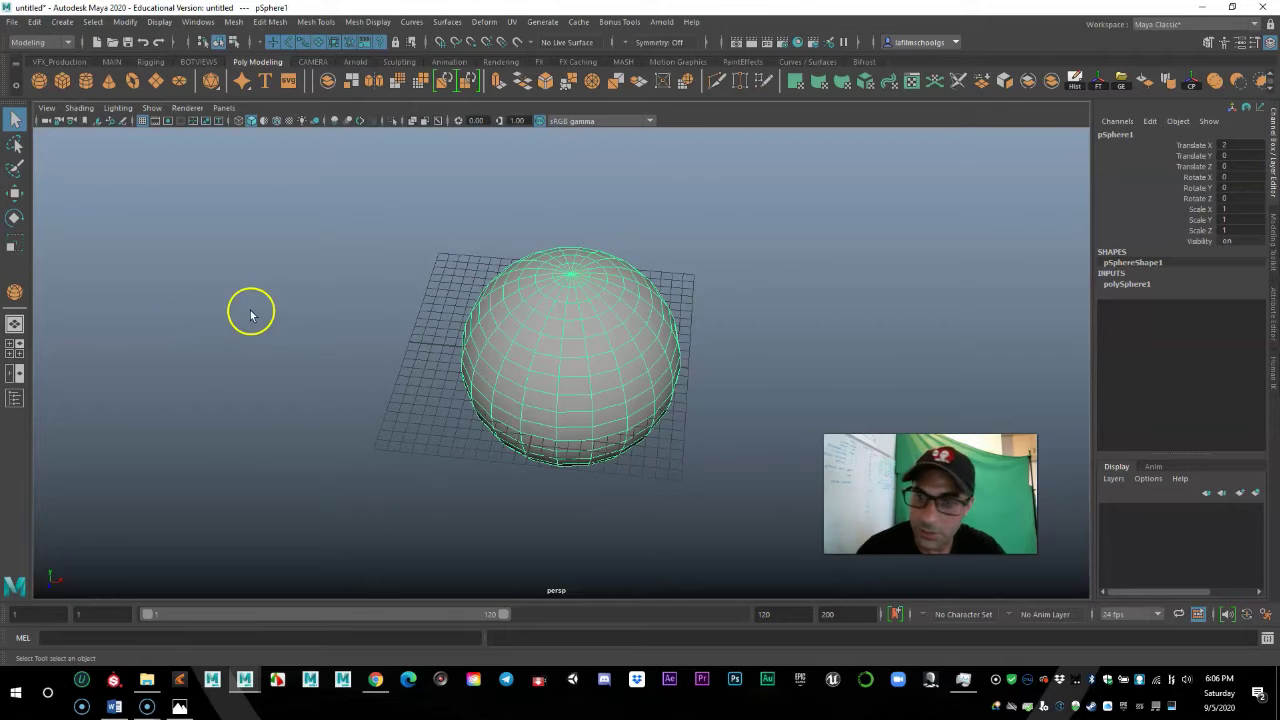
pyautogui.keyDown('alt'); pyautogui.moveTo(652, 408); pyautogui.dragTo(517, 371, button='right'); pyautogui.keyUp('alt')
pyautogui.keyDown('alt'); pyautogui.moveTo(517, 371); pyautogui.dragTo(492, 386, button='middle'); pyautogui.keyUp('alt')
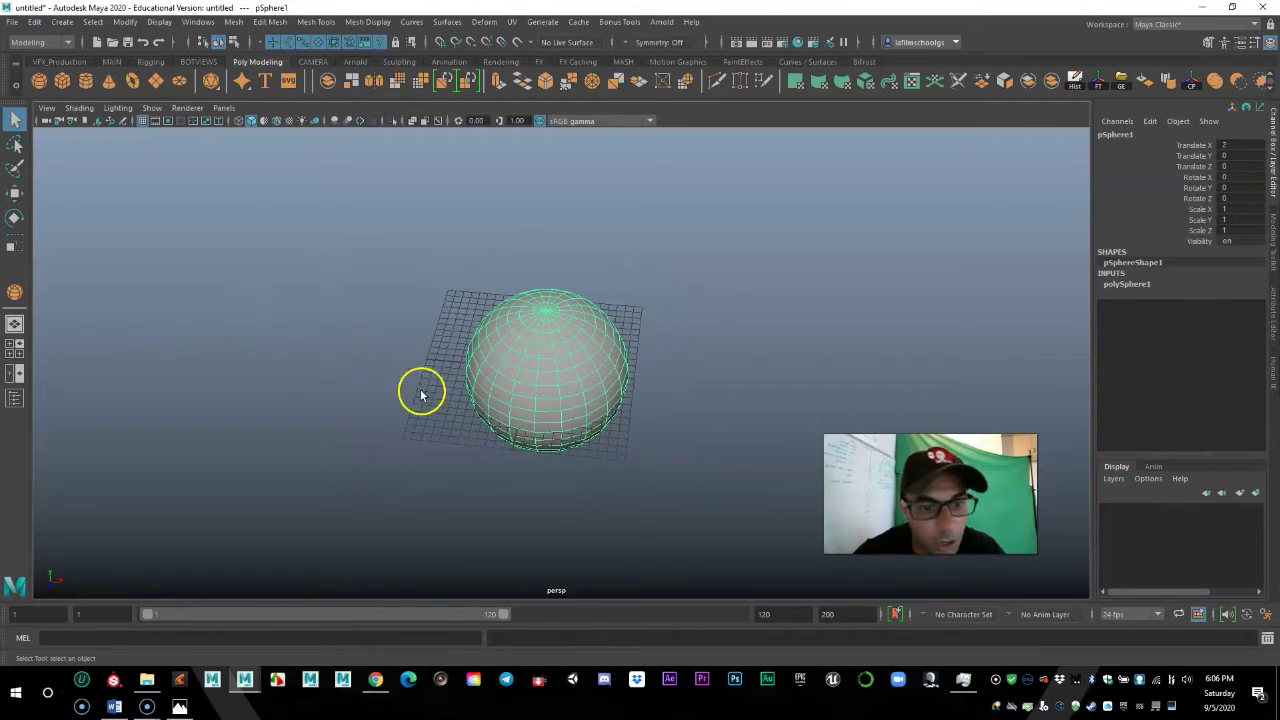
pyautogui.keyDown('alt'); pyautogui.moveTo(421, 395); pyautogui.dragTo(562, 396, button='right'); pyautogui.keyUp('alt')
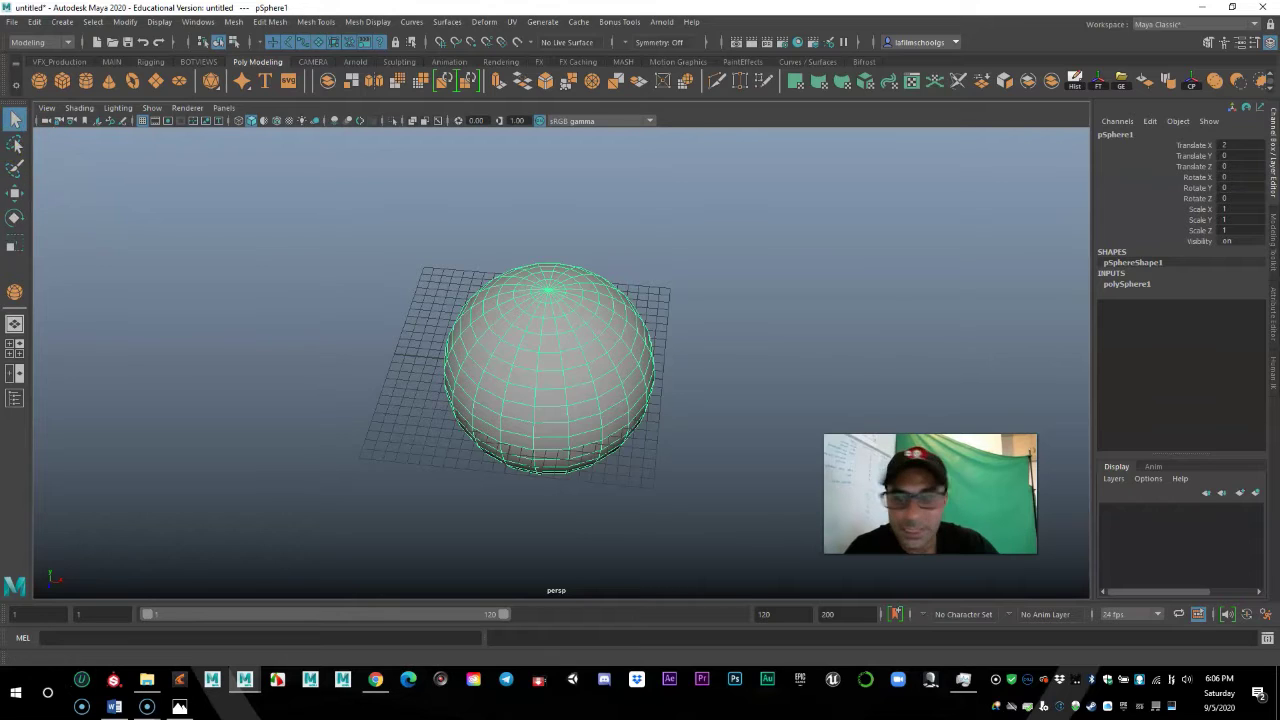
# - Marquee-select the whole sphere twice with the Select tool, and deselect it
pyautogui.moveTo(292, 200); pyautogui.dragTo(708, 578)
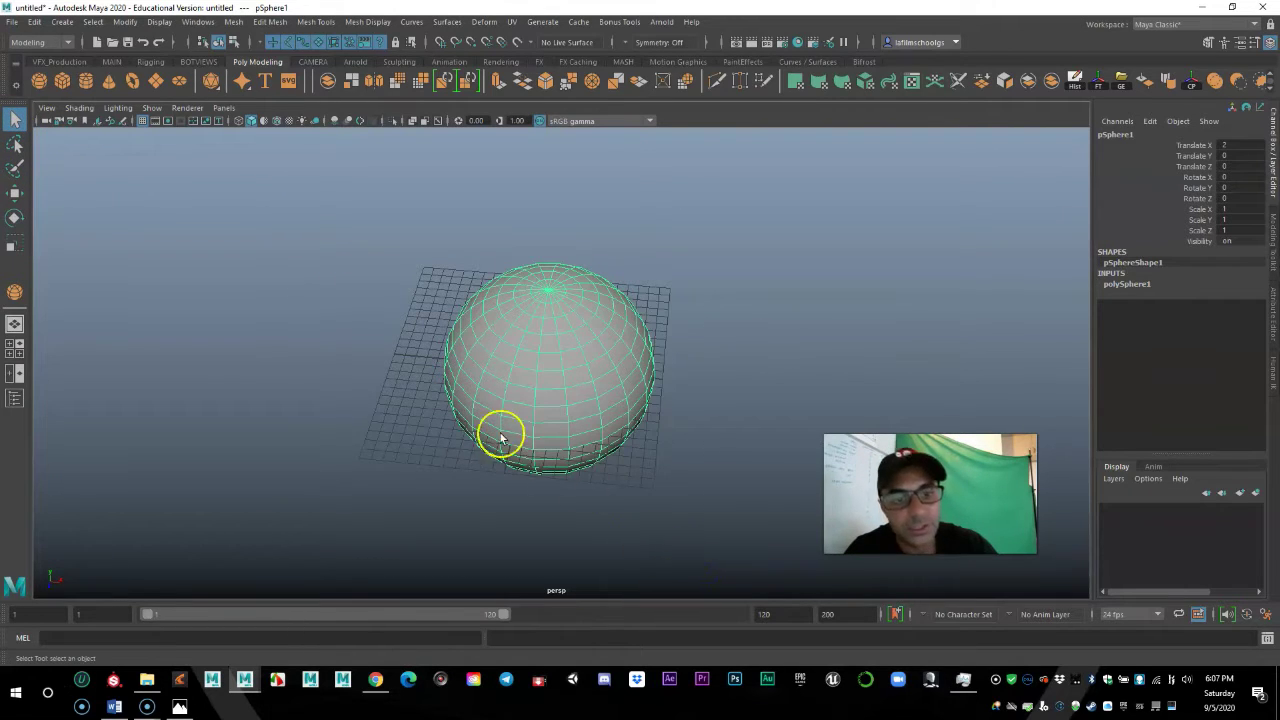
pyautogui.moveTo(310, 204); pyautogui.dragTo(735, 546)
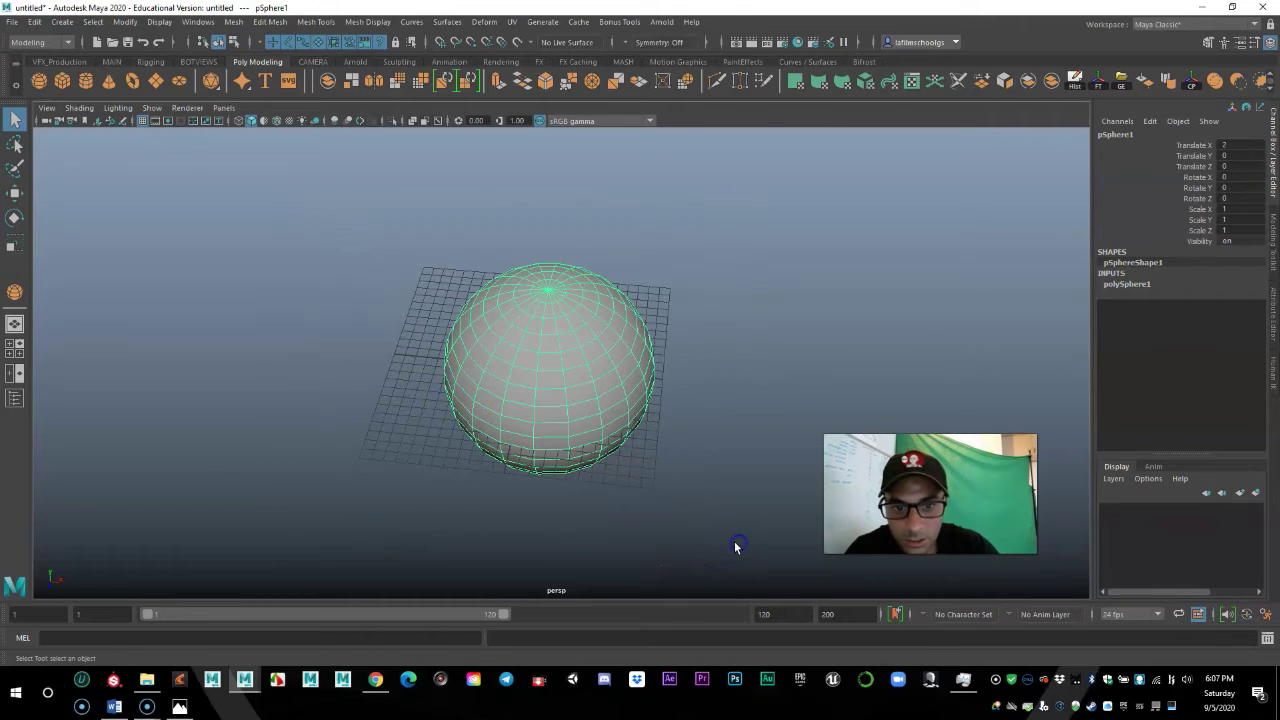
pyautogui.click(735, 546)
# - Select the sphere by drawing freehand loops around it with the Lasso tool
pyautogui.click(15, 144)
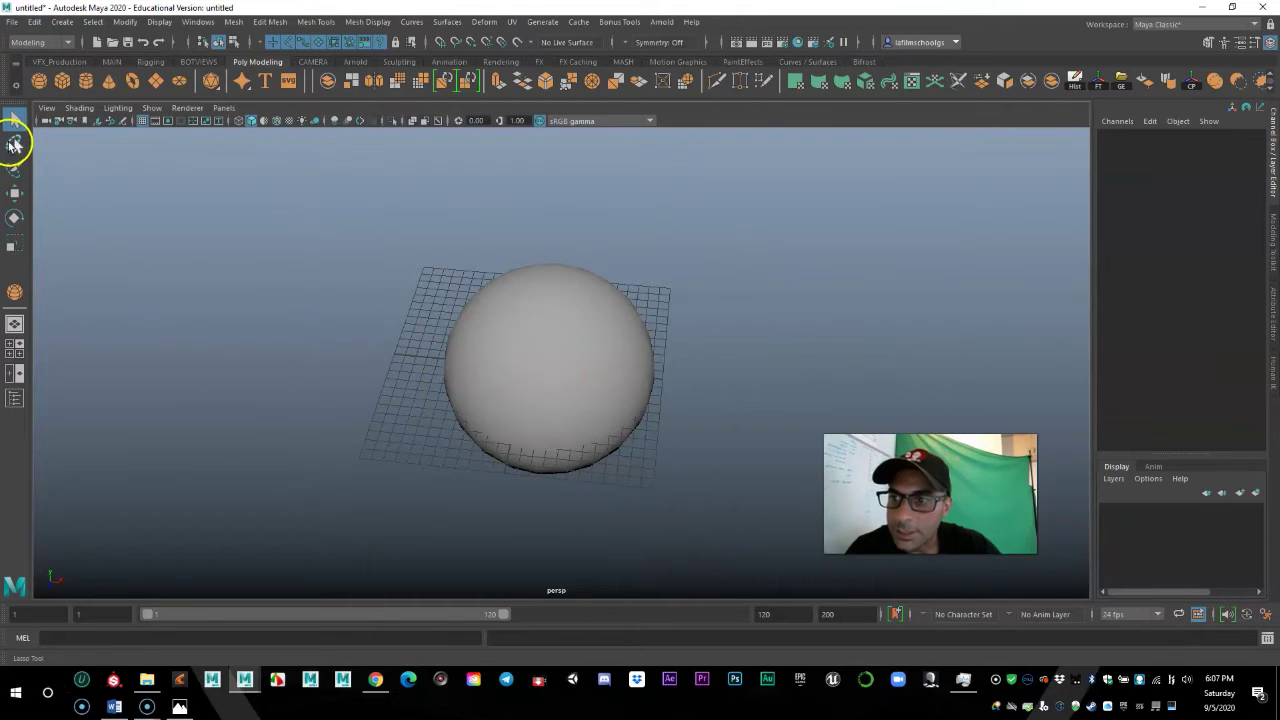
pyautogui.moveTo(388, 205)
pyautogui.mouseDown()
pyautogui.moveTo(517, 197)
pyautogui.moveTo(720, 274)
pyautogui.mouseUp()
pyautogui.moveTo(740, 330)
pyautogui.mouseDown()
pyautogui.moveTo(746, 357)
pyautogui.moveTo(671, 503)
pyautogui.moveTo(559, 529)
pyautogui.moveTo(480, 526)
pyautogui.moveTo(374, 486)
pyautogui.moveTo(337, 300)
pyautogui.mouseUp()
pyautogui.moveTo(374, 231)
pyautogui.mouseDown()
pyautogui.moveTo(380, 222)
pyautogui.moveTo(757, 651)
pyautogui.moveTo(357, 243)
pyautogui.moveTo(379, 199)
pyautogui.moveTo(786, 534)
pyautogui.moveTo(343, 457)
pyautogui.moveTo(439, 245)
pyautogui.mouseUp()
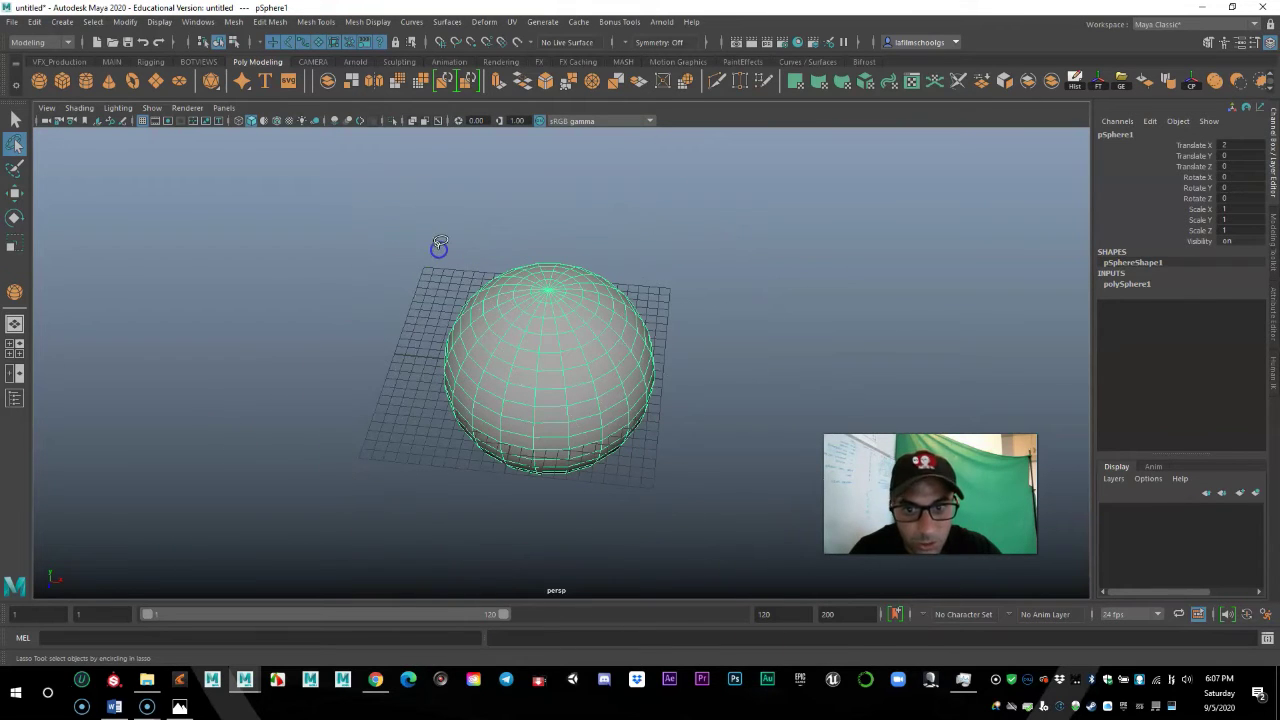
pyautogui.moveTo(551, 231)
pyautogui.mouseDown()
pyautogui.moveTo(163, 397)
pyautogui.moveTo(360, 206)
pyautogui.mouseUp()
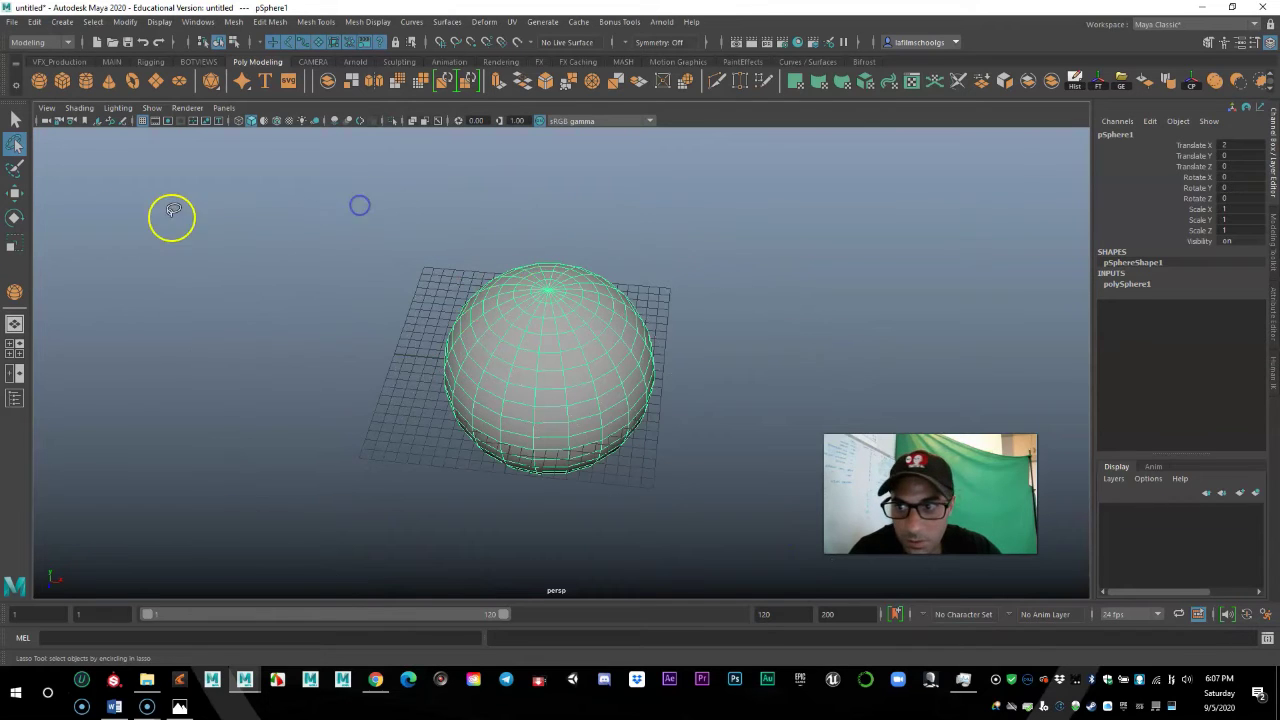
# - Paint-select a patch of vertices around the sphere's upper pole with the Paint Selection tool
pyautogui.click(14, 172)
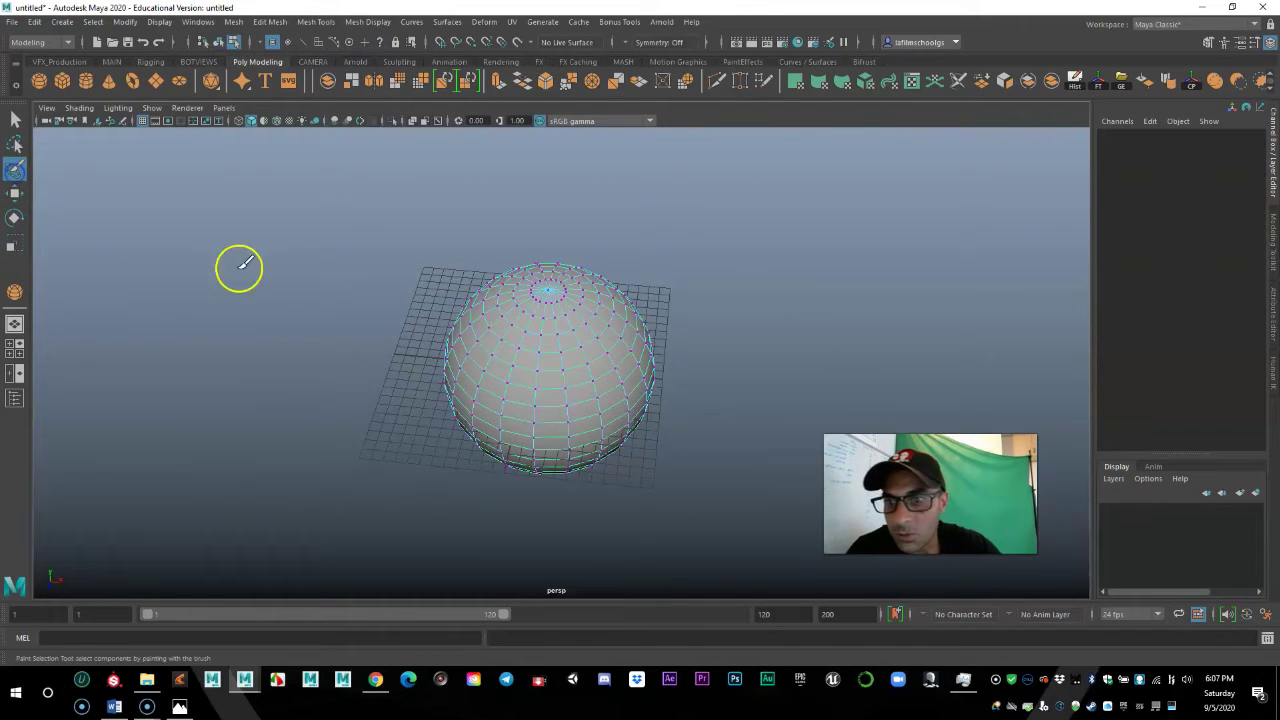
pyautogui.moveTo(614, 363)
pyautogui.mouseDown()
pyautogui.moveTo(512, 366)
pyautogui.moveTo(573, 327)
pyautogui.moveTo(538, 331)
pyautogui.mouseUp()
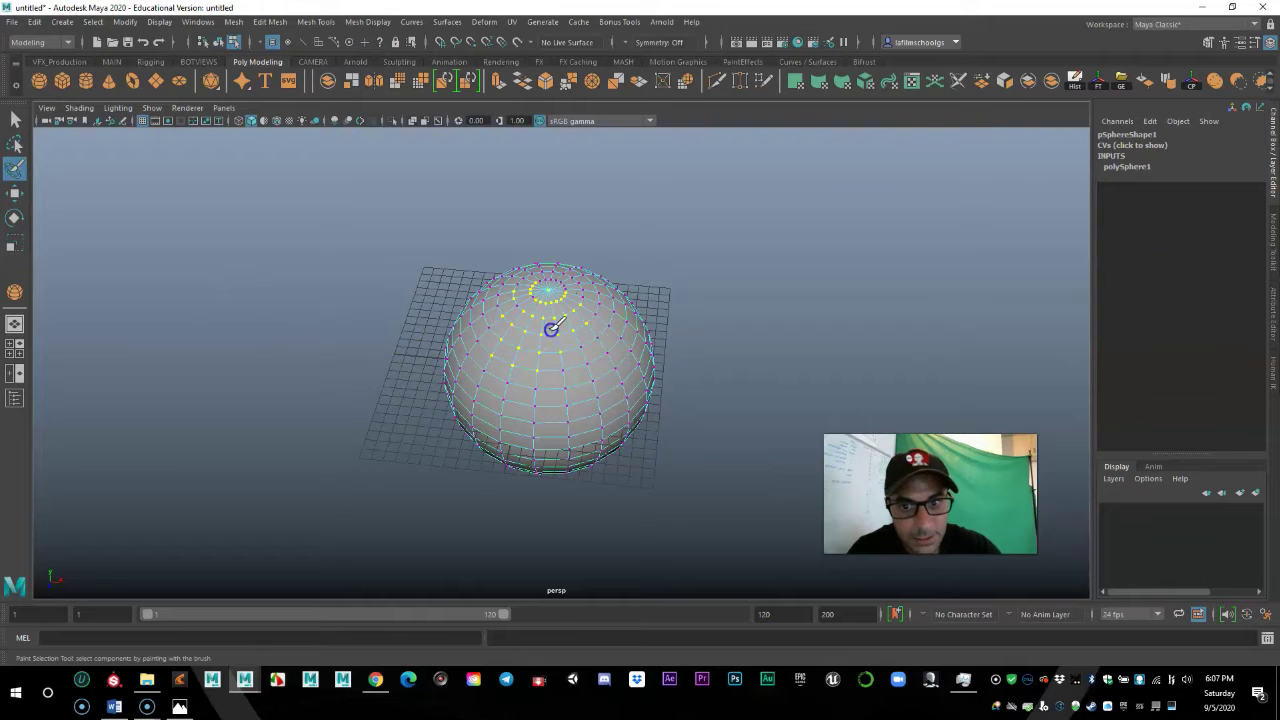
pyautogui.scroll(3, 557, 386)
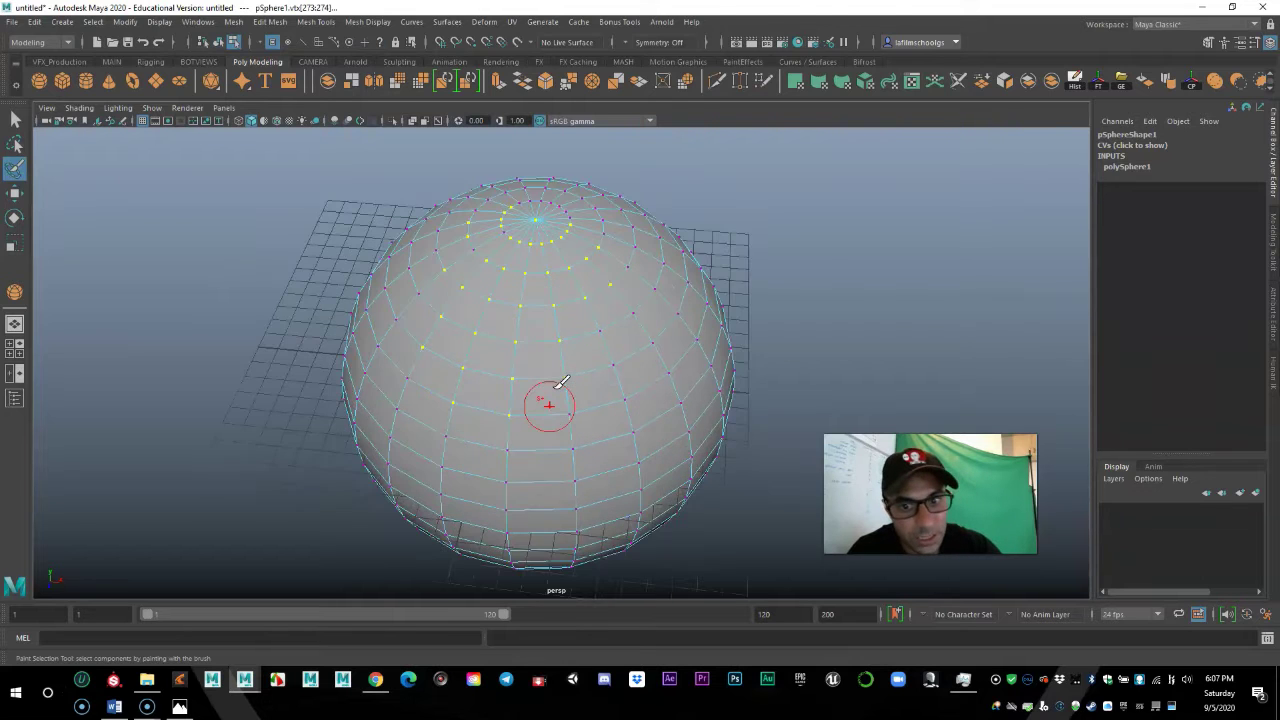
pyautogui.scroll(-2, 557, 386)
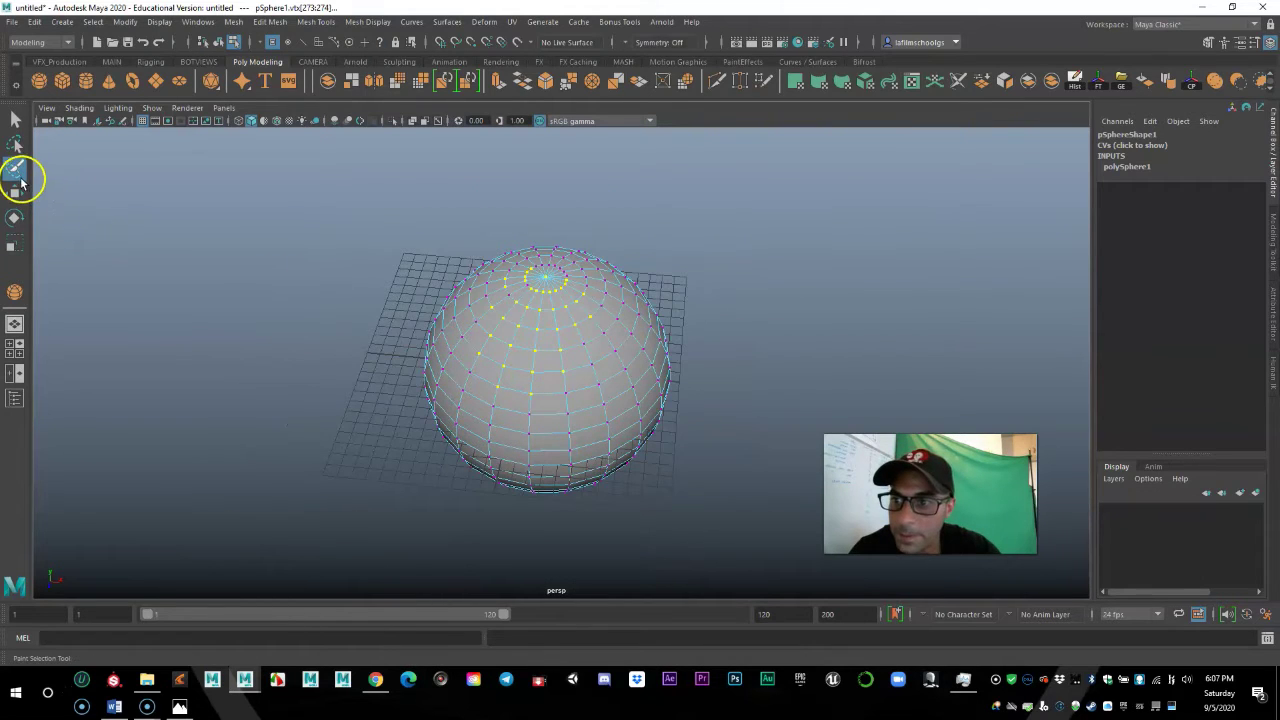
# - Try to pull the painted vertices upward with the Move tool, and undo the move
pyautogui.click(15, 195)
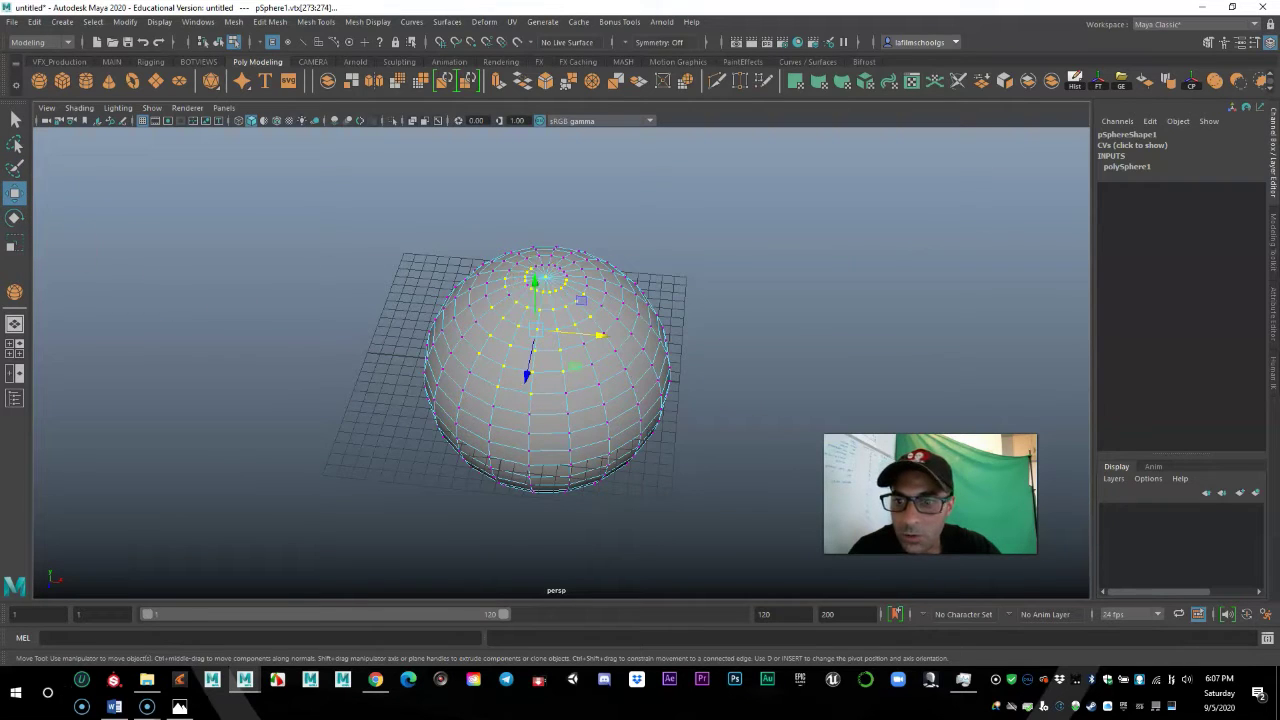
pyautogui.moveTo(531, 277); pyautogui.dragTo(527, 183)
pyautogui.hotkey('ctrl', 'z')
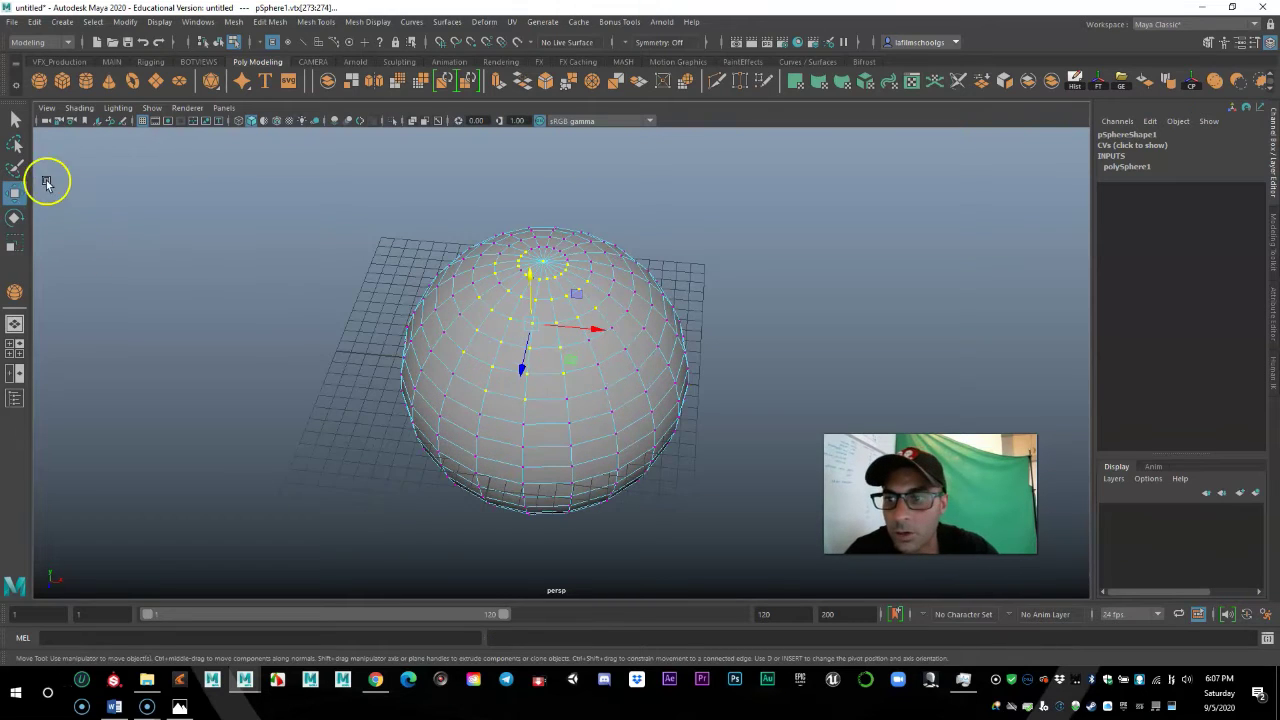
# - Extend the painted vertex selection down the sphere's front with the Paint Selection tool
pyautogui.click(15, 169)
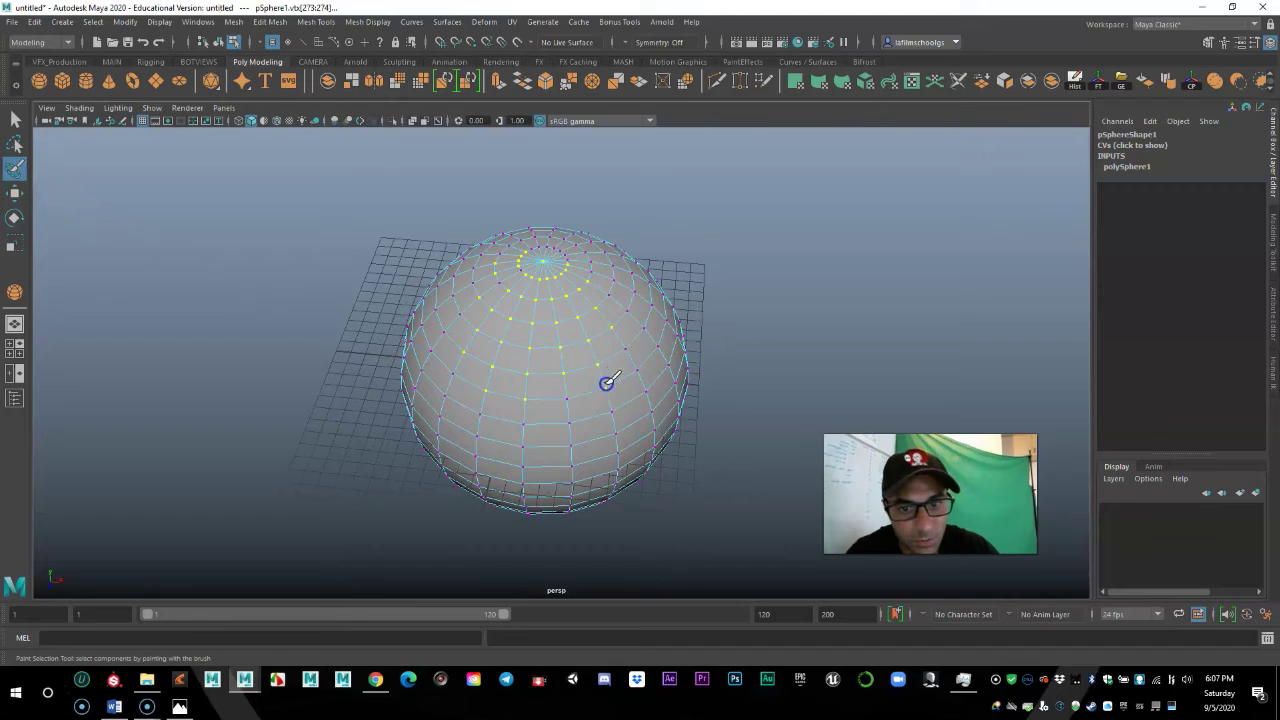
pyautogui.moveTo(580, 334); pyautogui.dragTo(580, 378)
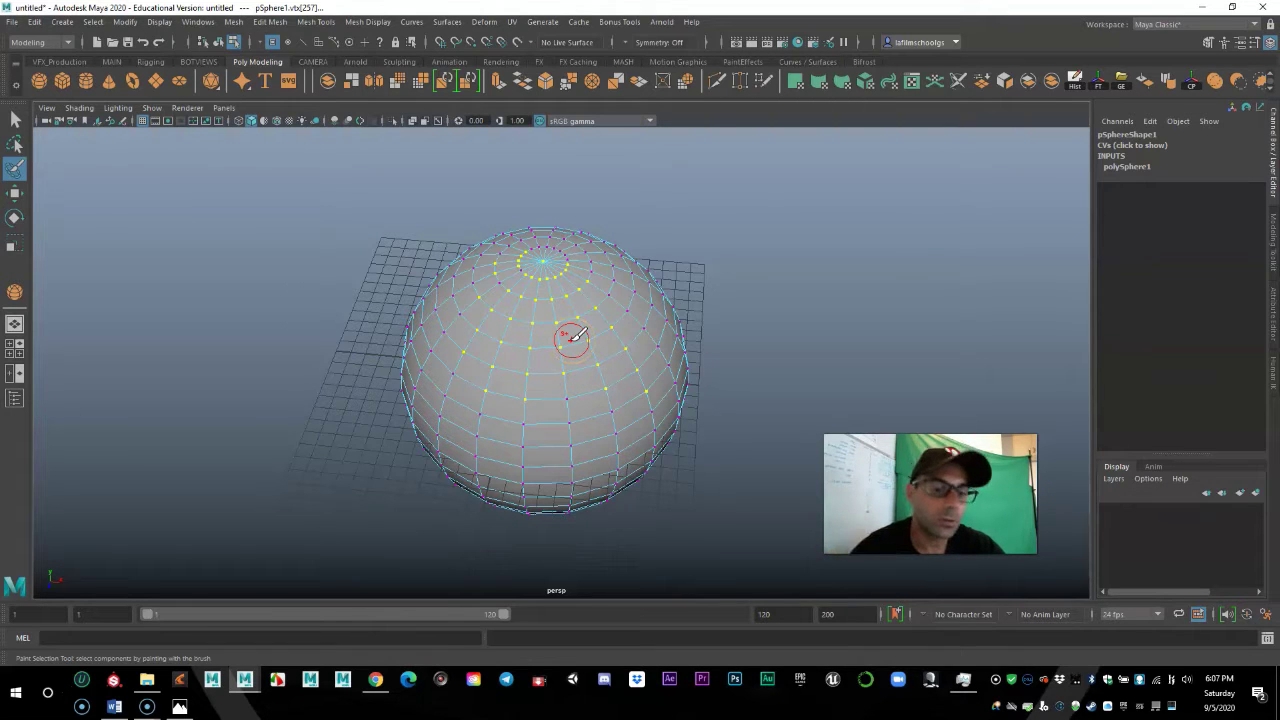
pyautogui.keyDown('alt'); pyautogui.moveTo(566, 354); pyautogui.dragTo(537, 351); pyautogui.keyUp('alt')
pyautogui.keyDown('alt'); pyautogui.moveTo(537, 351); pyautogui.dragTo(578, 404, button='right'); pyautogui.keyUp('alt')
pyautogui.moveTo(540, 397)
pyautogui.keyDown('alt'); pyautogui.mouseDown()
pyautogui.moveTo(497, 331)
pyautogui.moveTo(431, 397)
pyautogui.moveTo(500, 393)
pyautogui.mouseUp(); pyautogui.keyUp('alt')
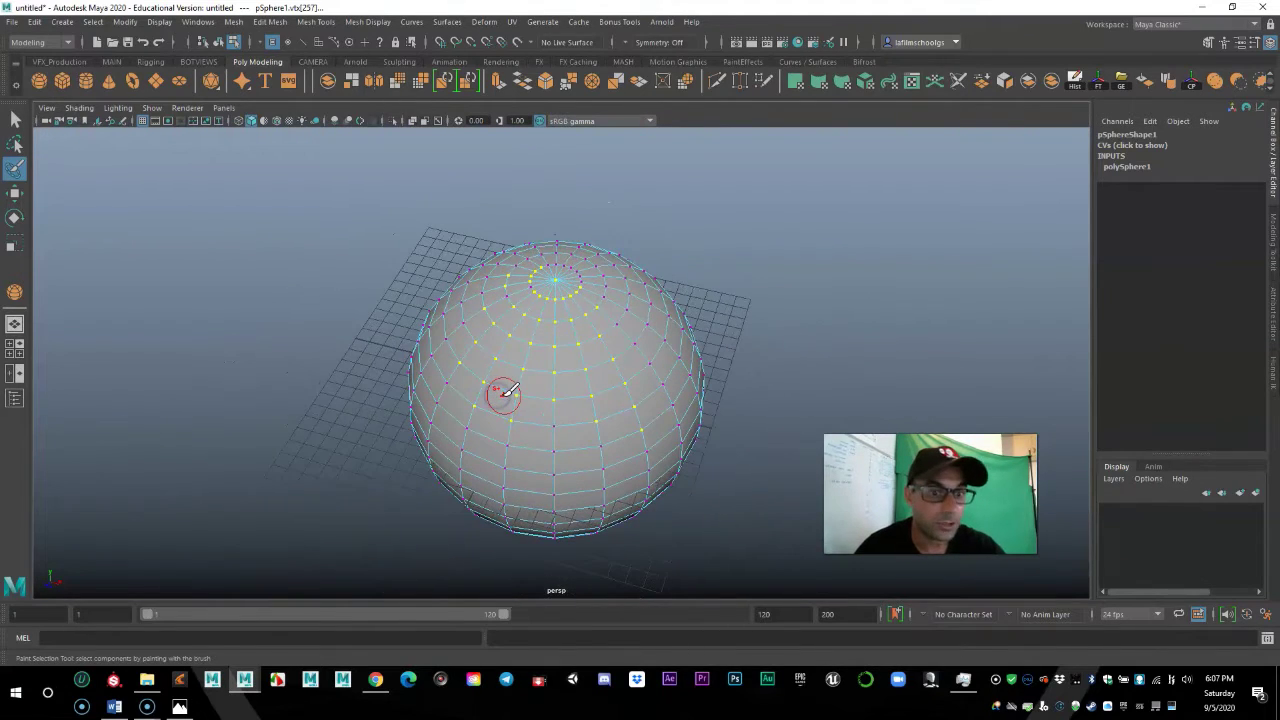
pyautogui.moveTo(513, 395); pyautogui.dragTo(611, 420)
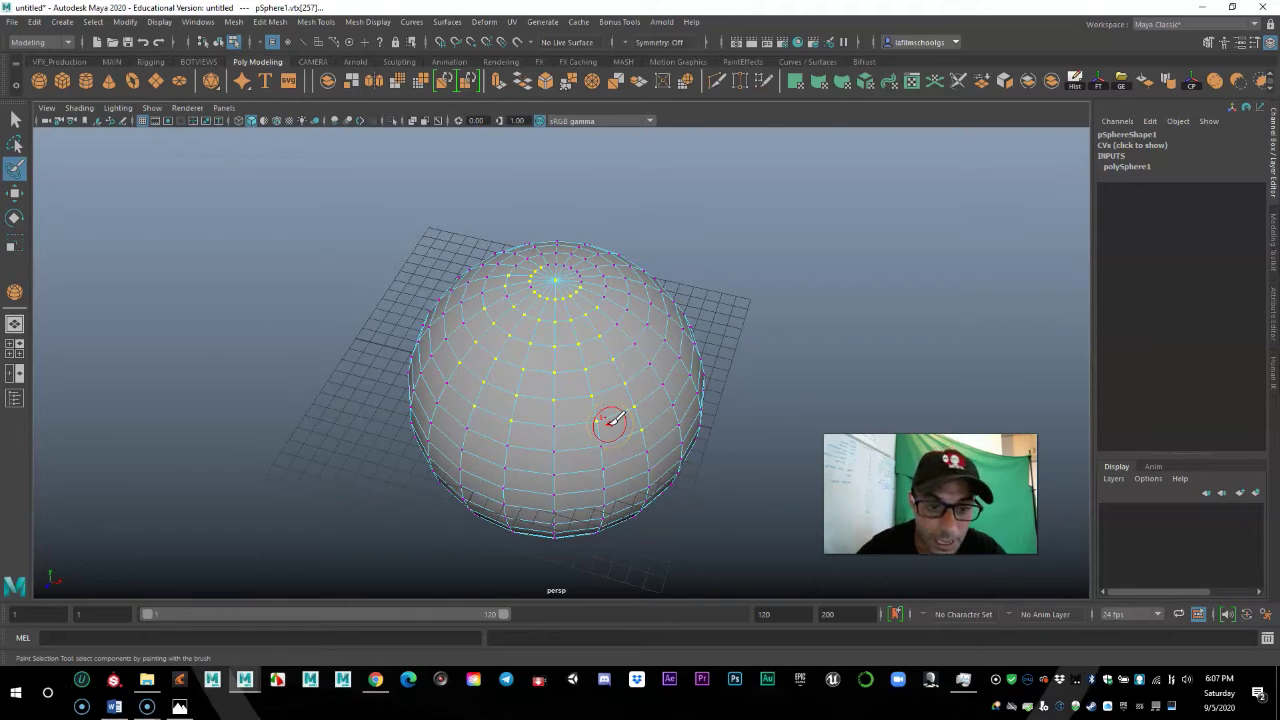
# - Toggle the sphere between component and object selection several times, ending in object selection with the Move tool active
pyautogui.press('F8')
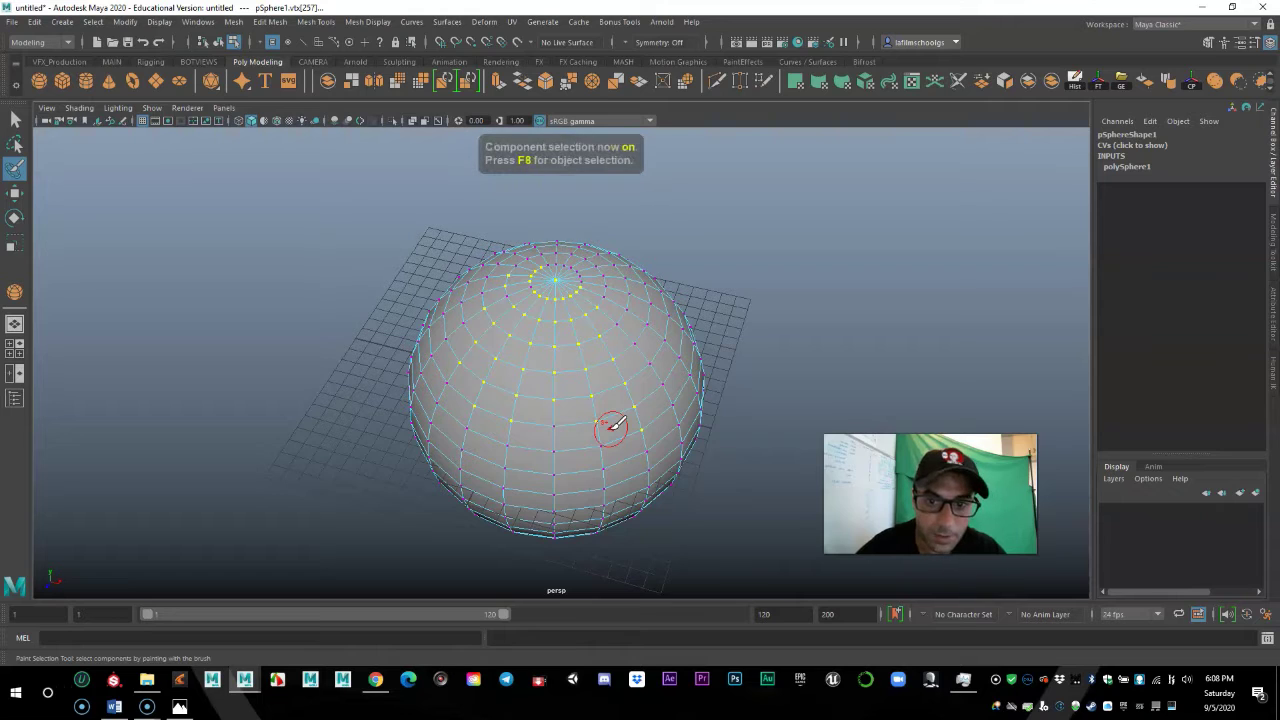
pyautogui.click(15, 192)
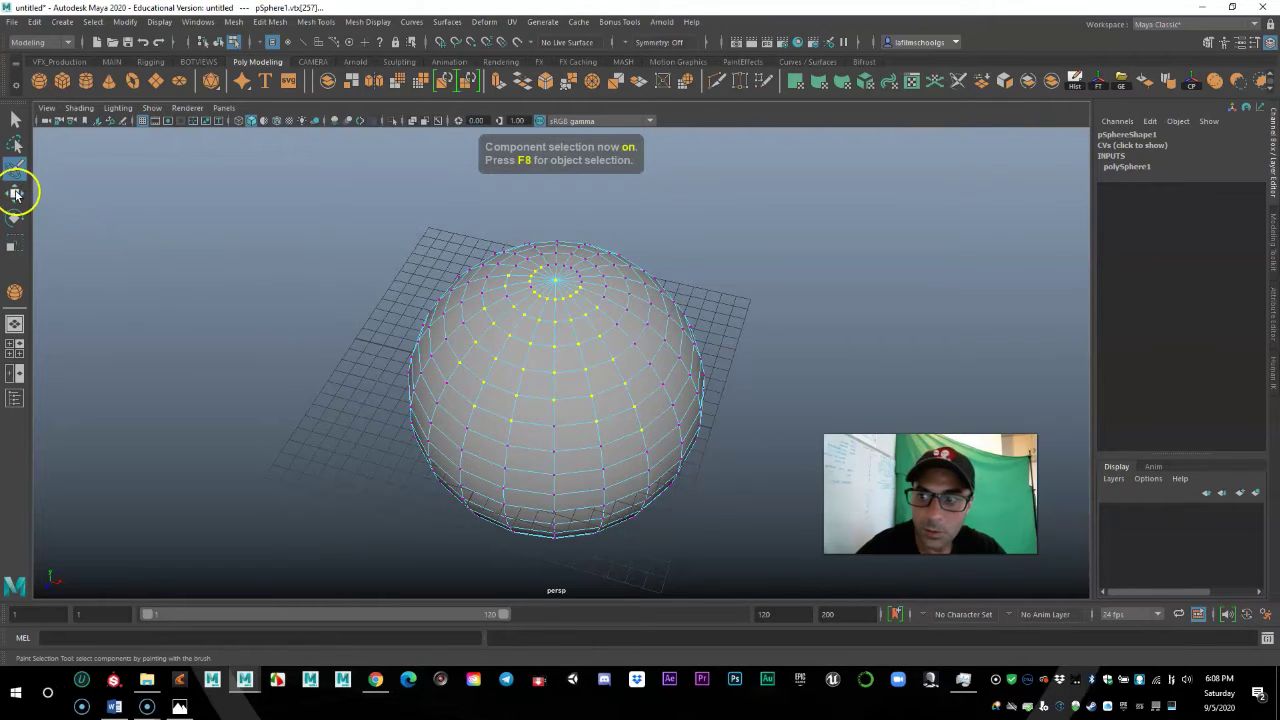
pyautogui.click(276, 231)
pyautogui.moveTo(603, 328); pyautogui.dragTo(647, 295, button='right')
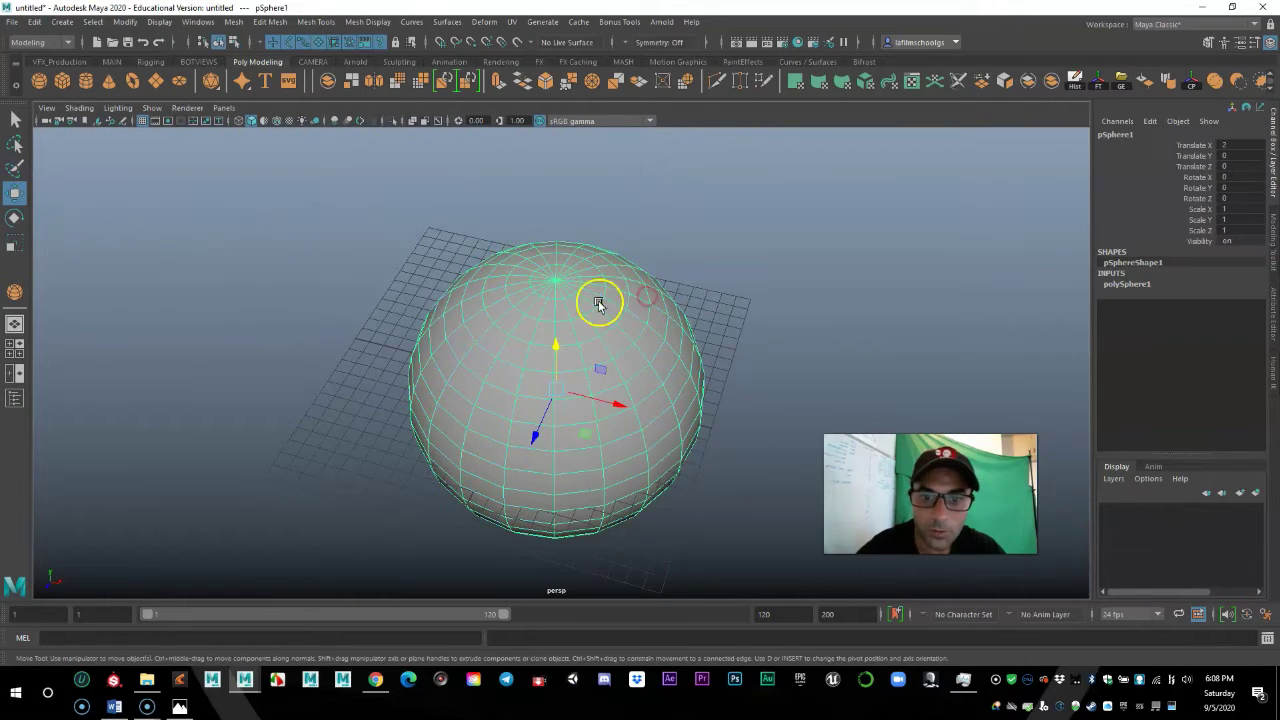
pyautogui.press('F8')
pyautogui.press('F8')
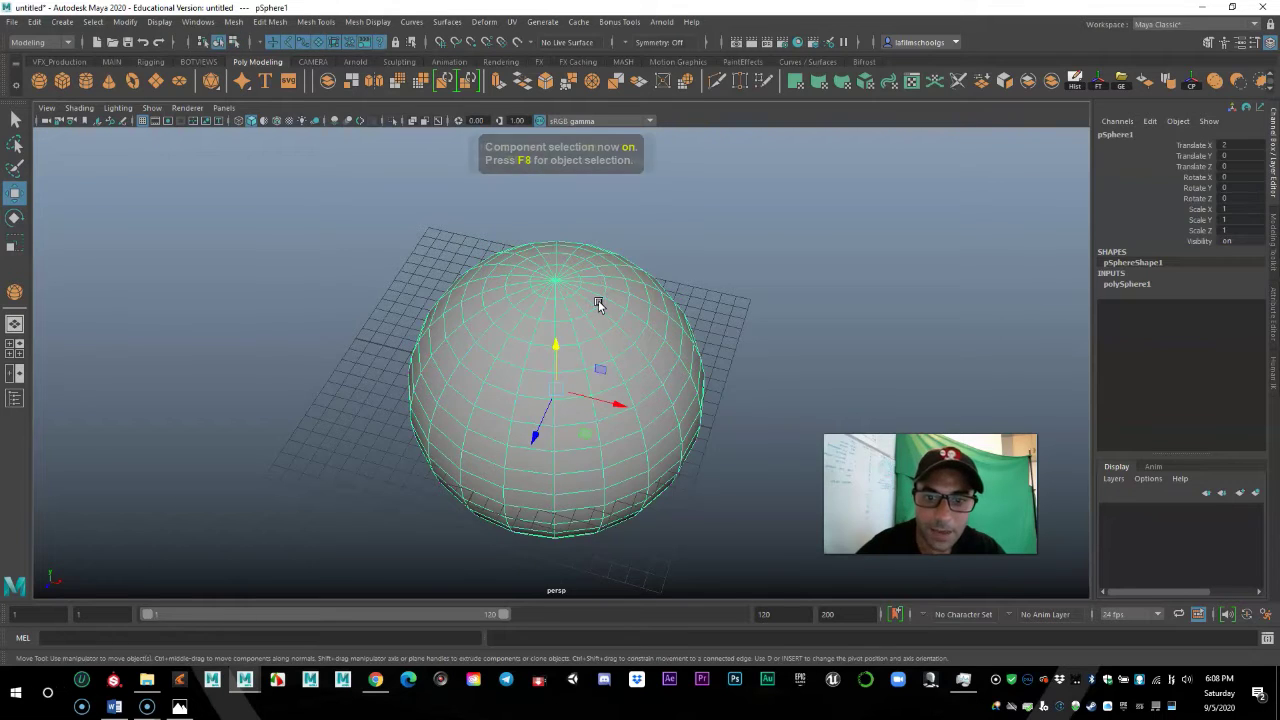
pyautogui.press('F8')
pyautogui.press('F8')
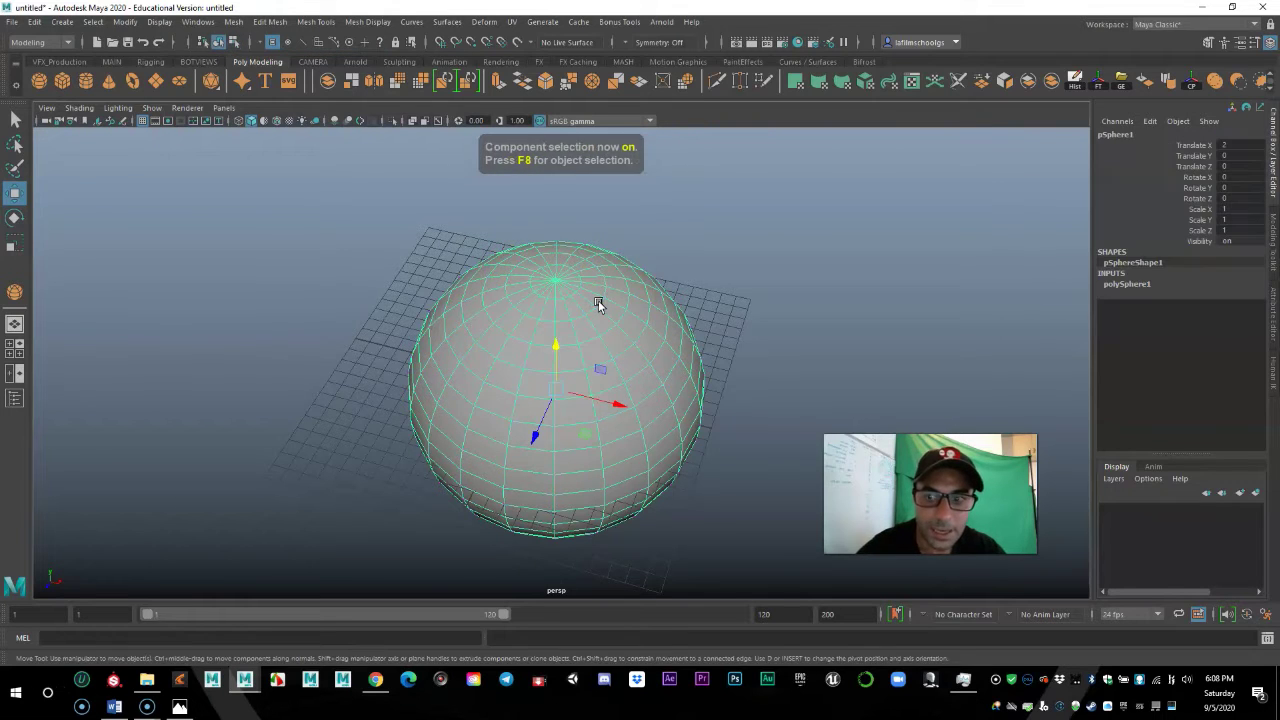
pyautogui.click(297, 232)
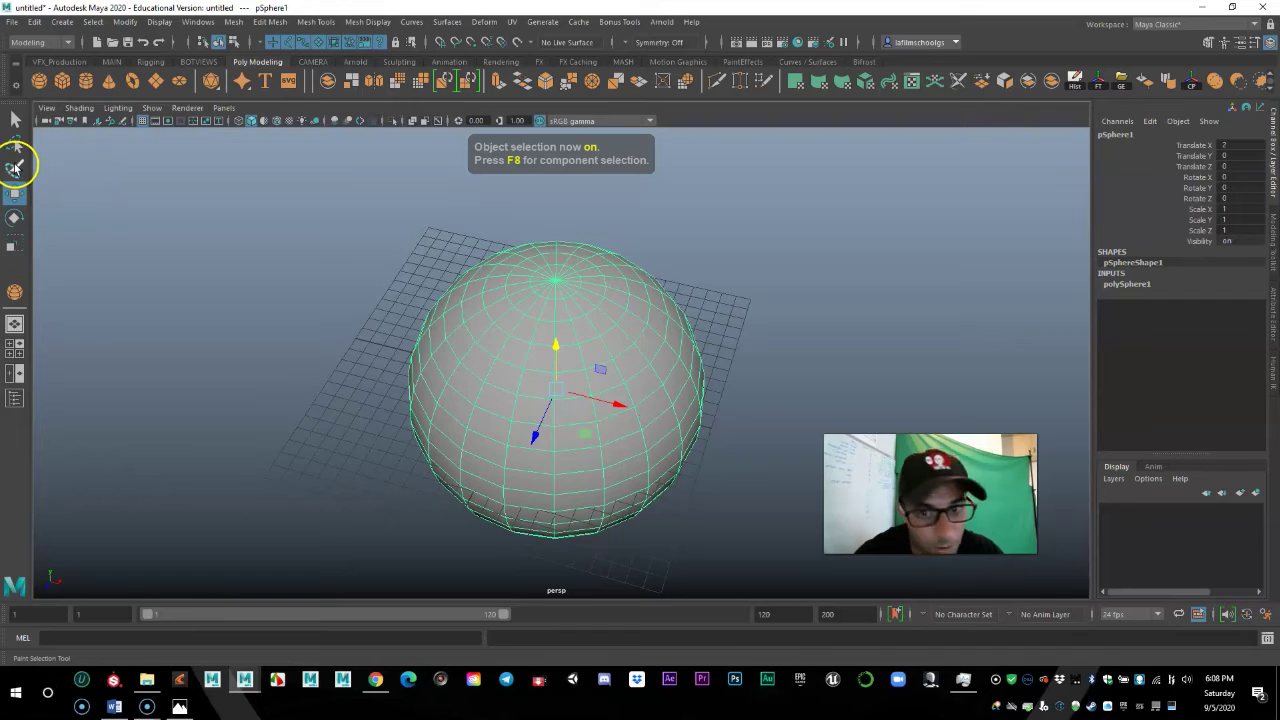
# - Paint-select the vertices around the sphere's upper pole and front again with the Paint Selection tool
pyautogui.click(14, 170)
pyautogui.moveTo(556, 278)
pyautogui.mouseDown()
pyautogui.moveTo(520, 369)
pyautogui.moveTo(580, 291)
pyautogui.moveTo(543, 346)
pyautogui.moveTo(578, 364)
pyautogui.mouseUp()
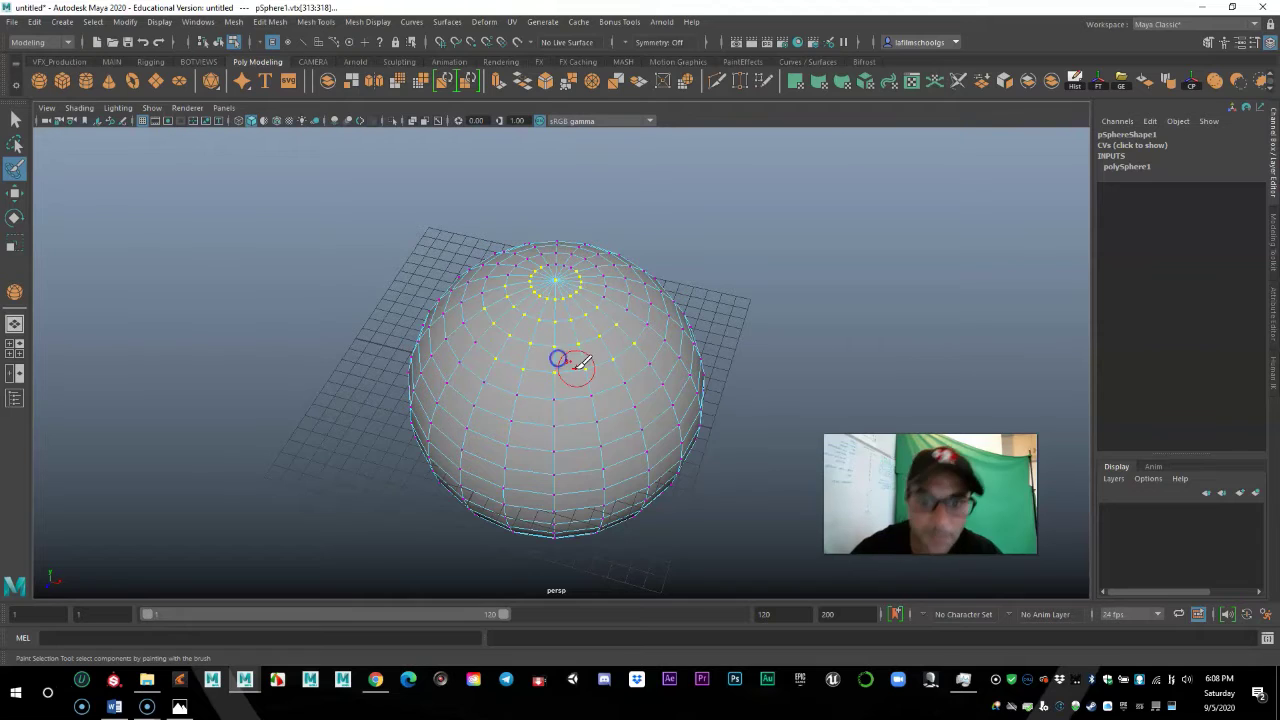
# - Try to raise the painted vertices about 9.3 units along Y, undo the move and return to the Select tool
pyautogui.click(16, 194)
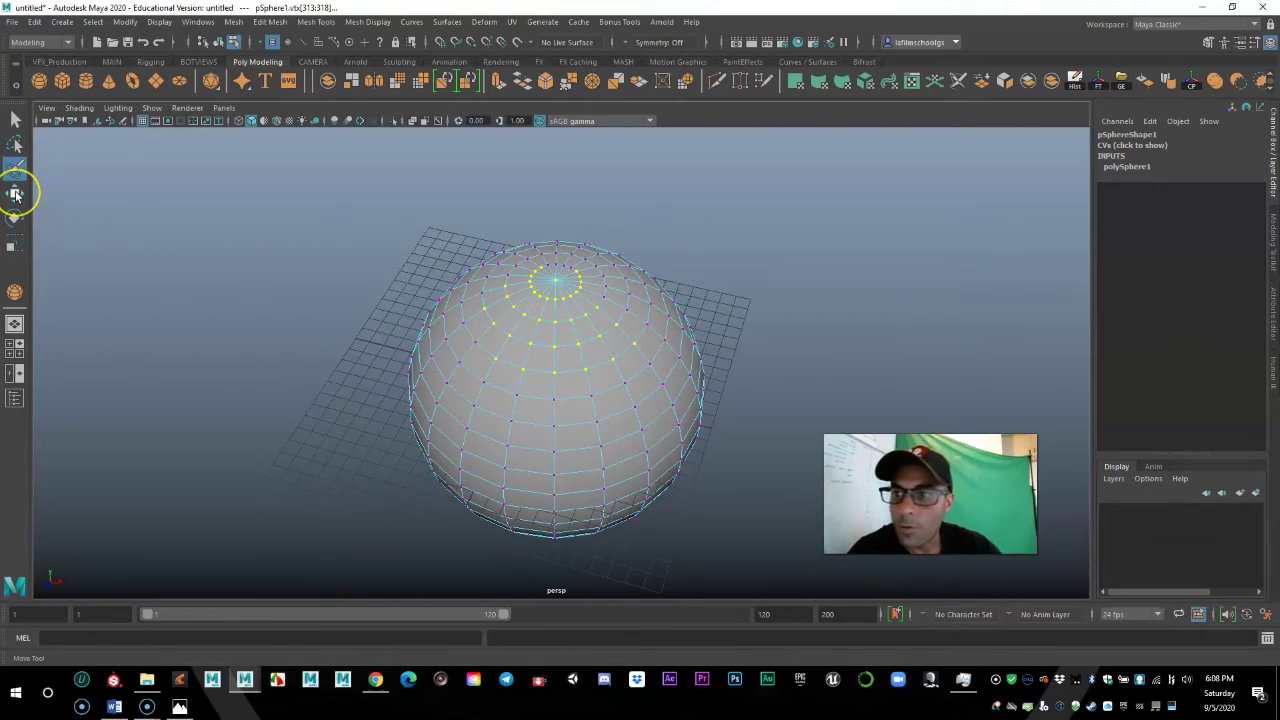
pyautogui.click(15, 195)
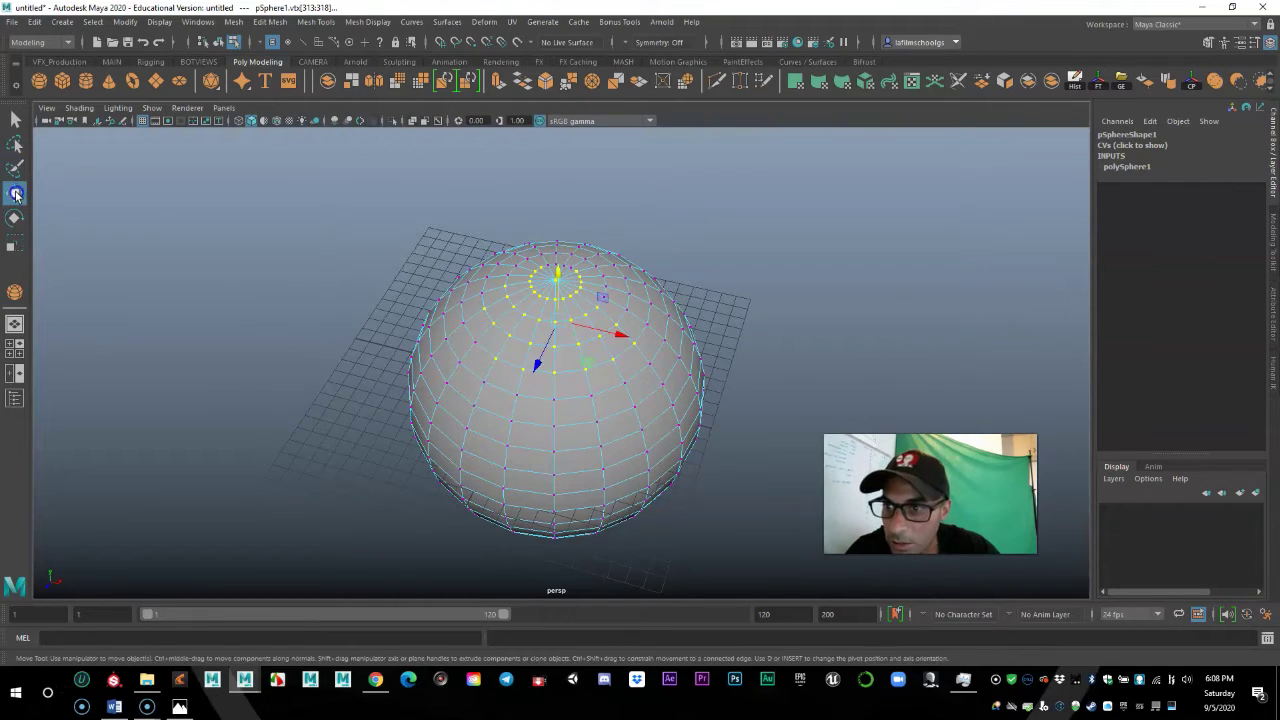
pyautogui.scroll(-4, 521, 368)
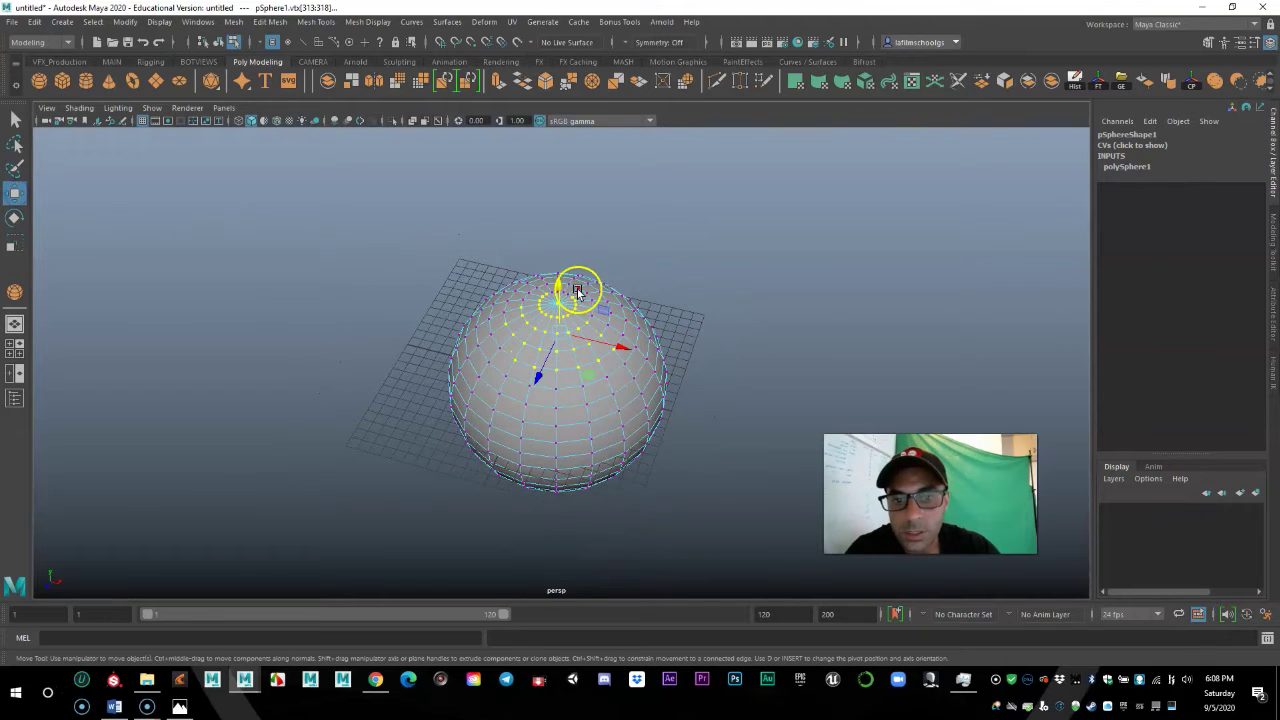
pyautogui.moveTo(557, 288); pyautogui.dragTo(594, 197)
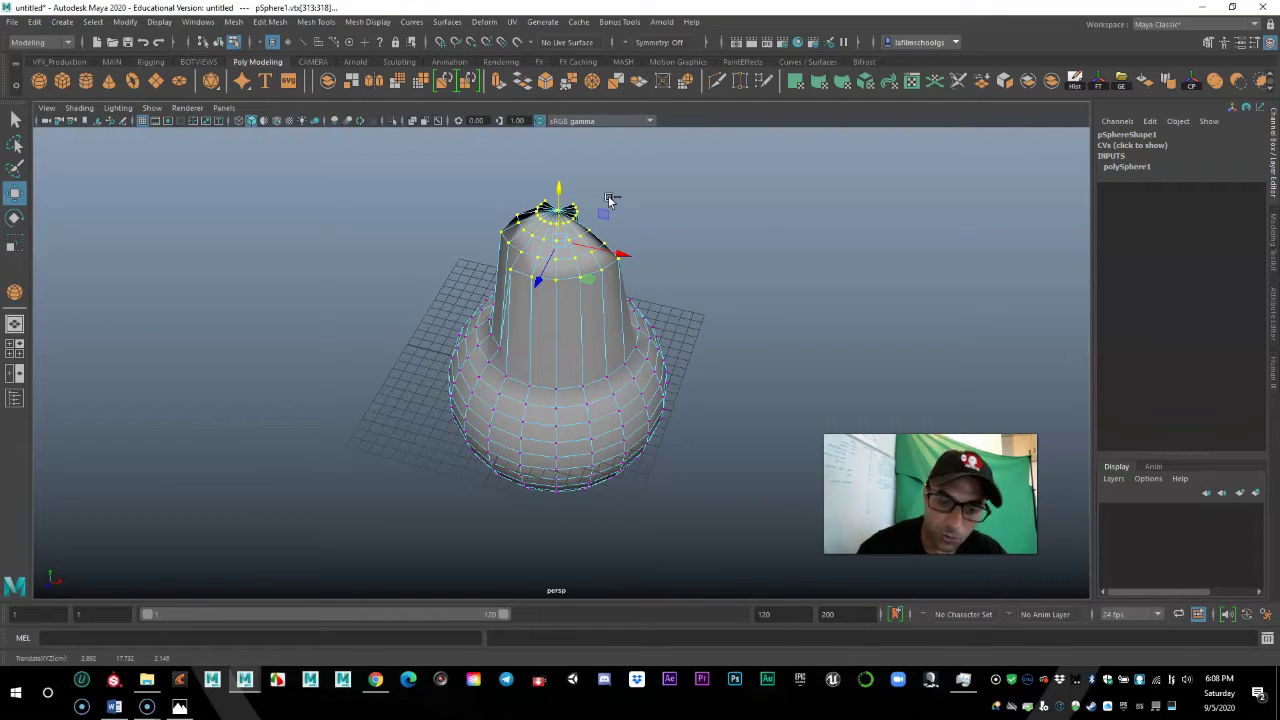
pyautogui.hotkey('ctrl', 'z')
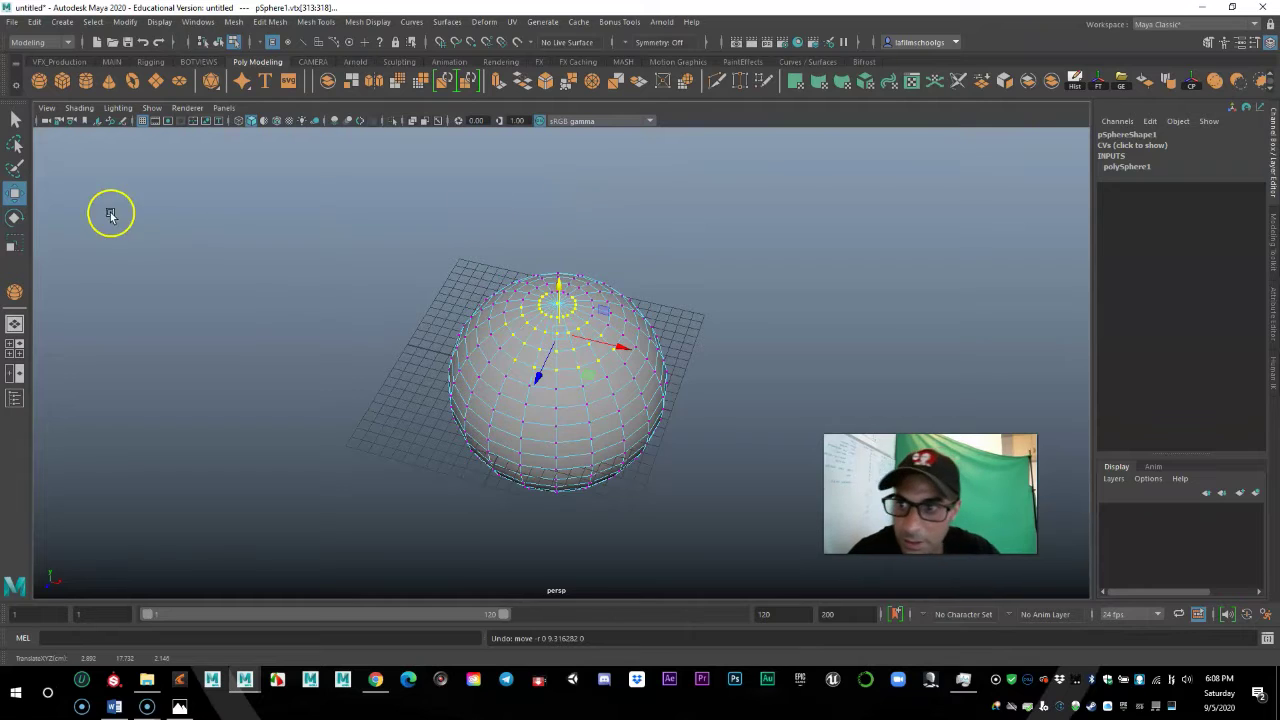
pyautogui.click(15, 120)
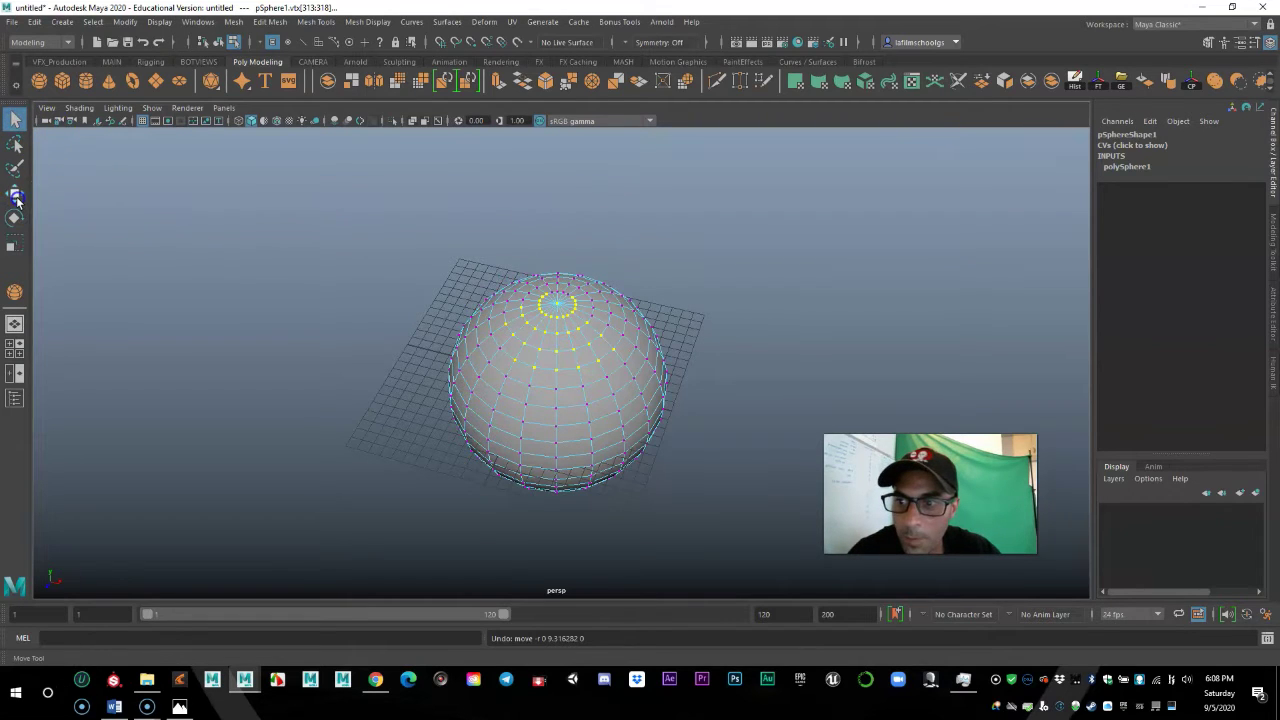
# - Activate the Move tool and switch the sphere from vertex selection to Object Mode
pyautogui.click(16, 198)
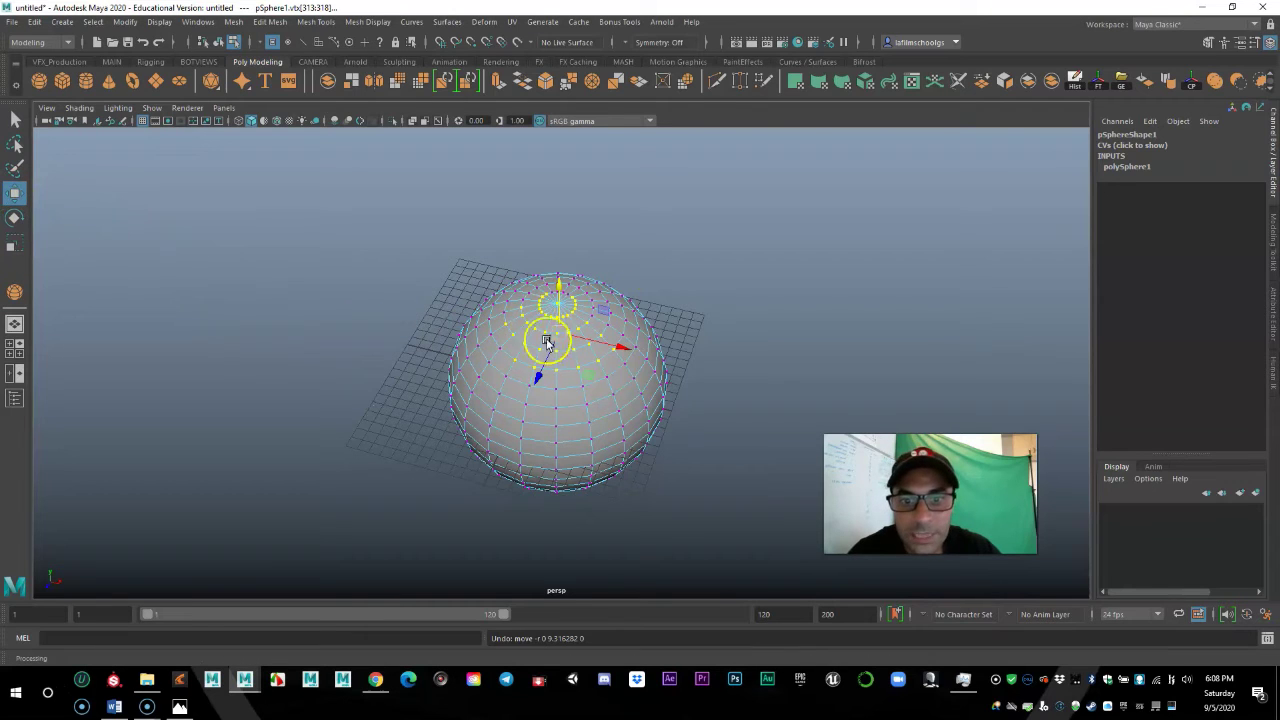
pyautogui.rightClick(620, 329)
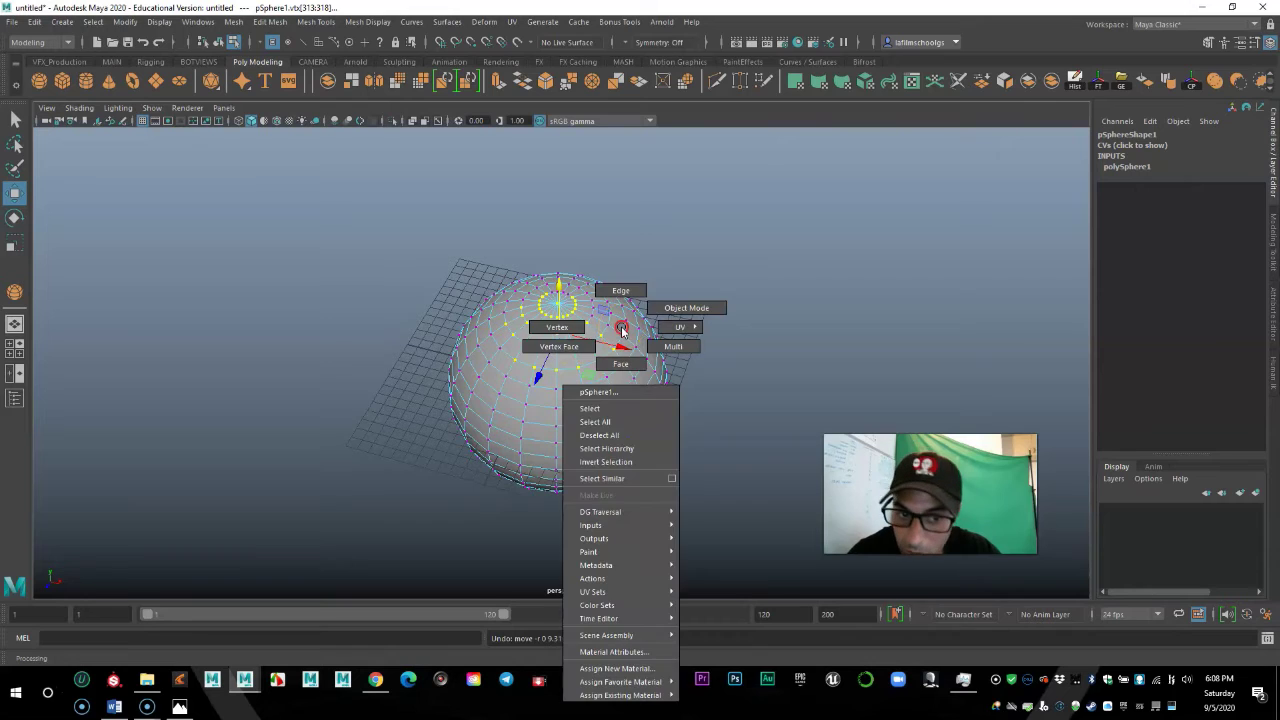
pyautogui.click(670, 308)
pyautogui.click(669, 305)
# - Try to raise the whole sphere about 12.2 units along Y, undo the move and deselect the sphere
pyautogui.click(566, 334)
pyautogui.moveTo(560, 347); pyautogui.dragTo(571, 251)
pyautogui.hotkey('ctrl', 'z')
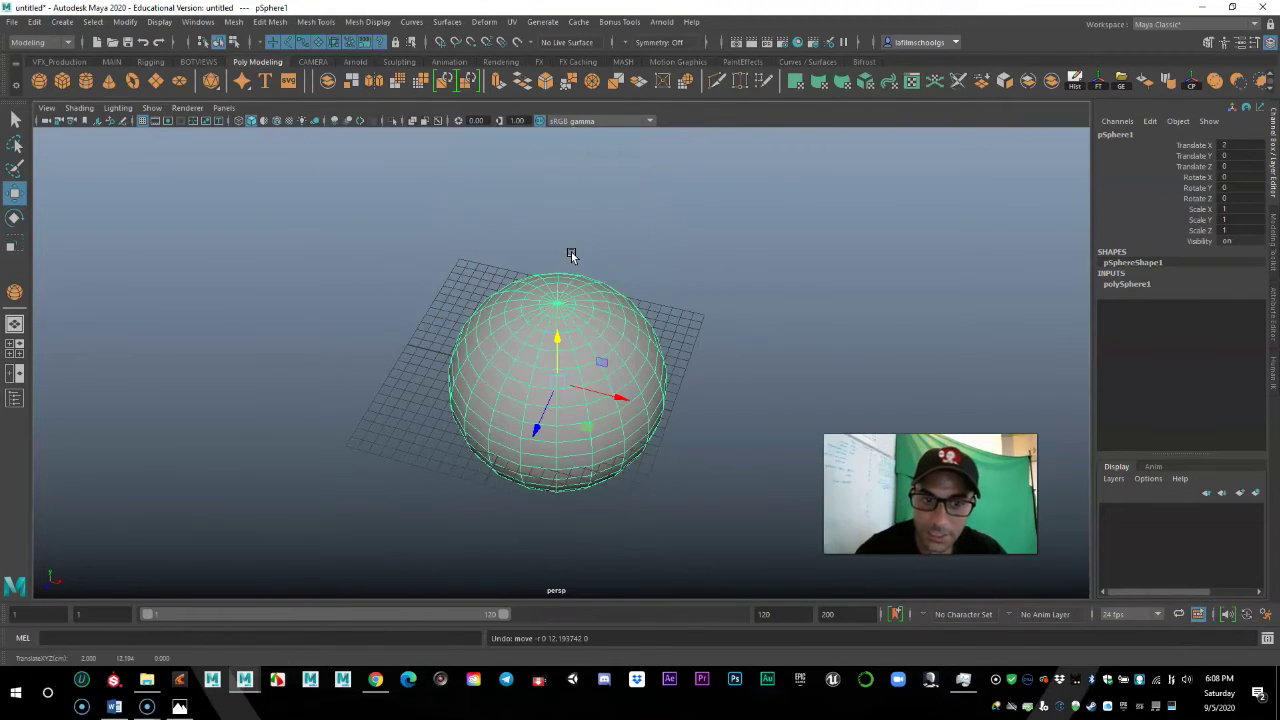
pyautogui.click(303, 286)
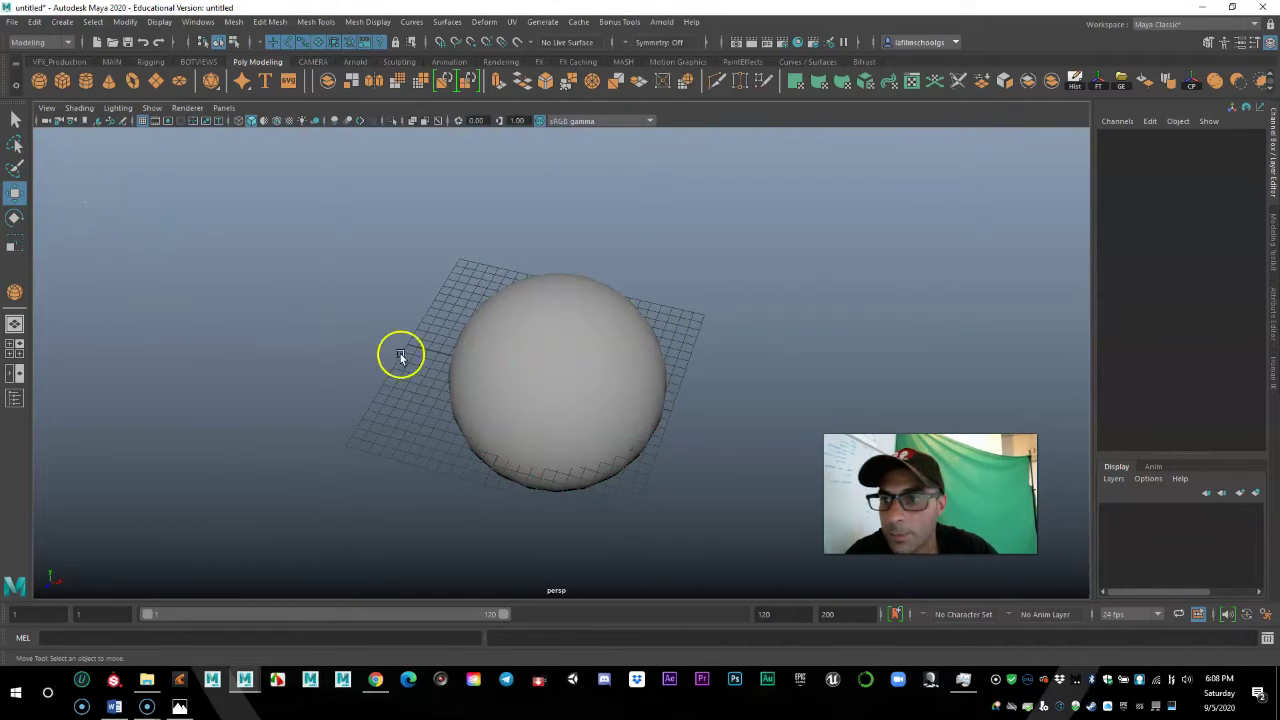
# - Reselect the sphere with the Select tool and sweep a trial lasso through the empty space beside it with the Lasso tool
pyautogui.click(15, 119)
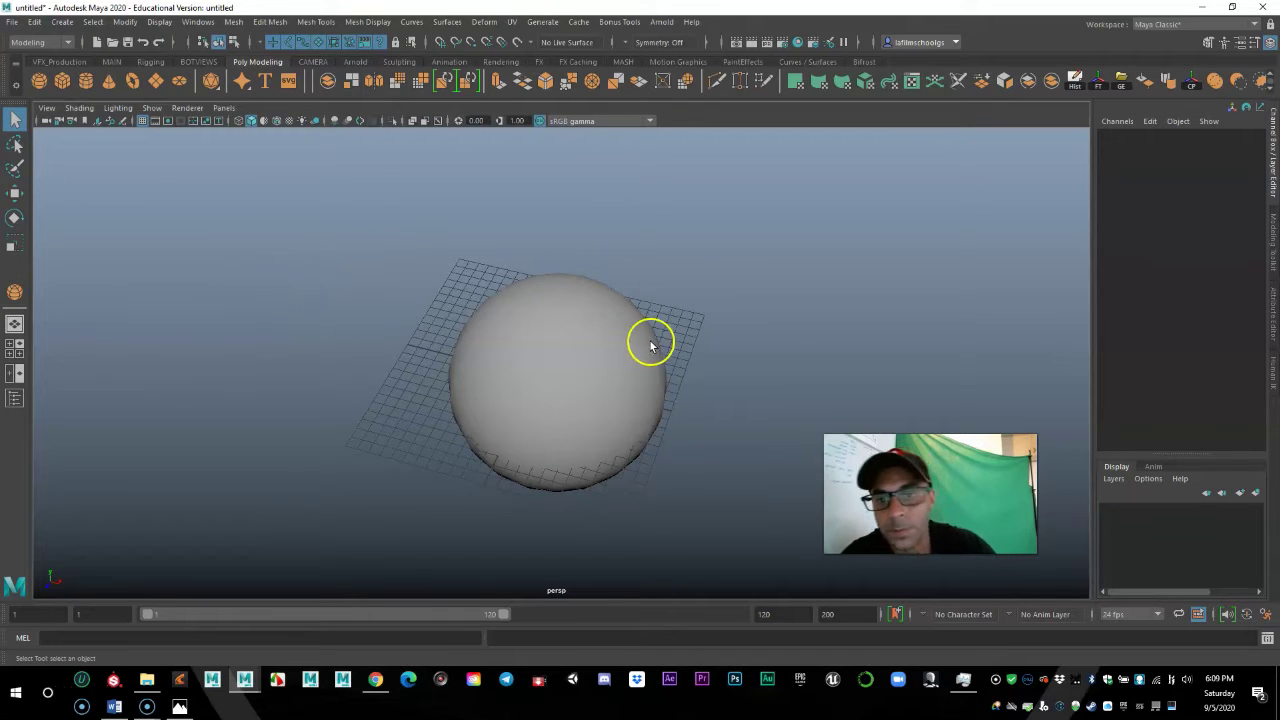
pyautogui.click(595, 320)
pyautogui.click(14, 143)
pyautogui.moveTo(363, 219)
pyautogui.mouseDown()
pyautogui.moveTo(763, 410)
pyautogui.moveTo(385, 208)
pyautogui.moveTo(746, 626)
pyautogui.moveTo(223, 440)
pyautogui.mouseUp()
pyautogui.click(411, 375)
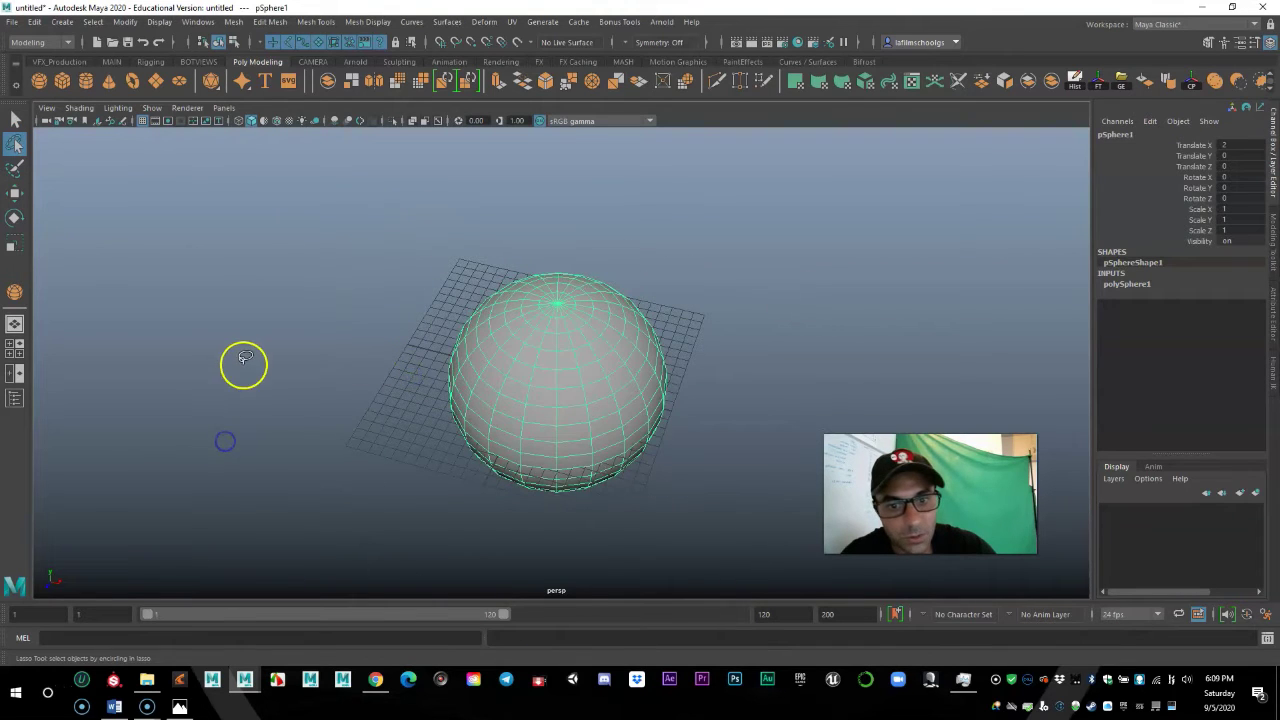
# - Return the sphere to component selection and paint-select more vertices down its front with the Paint Selection tool
pyautogui.click(14, 168)
pyautogui.press('F8')
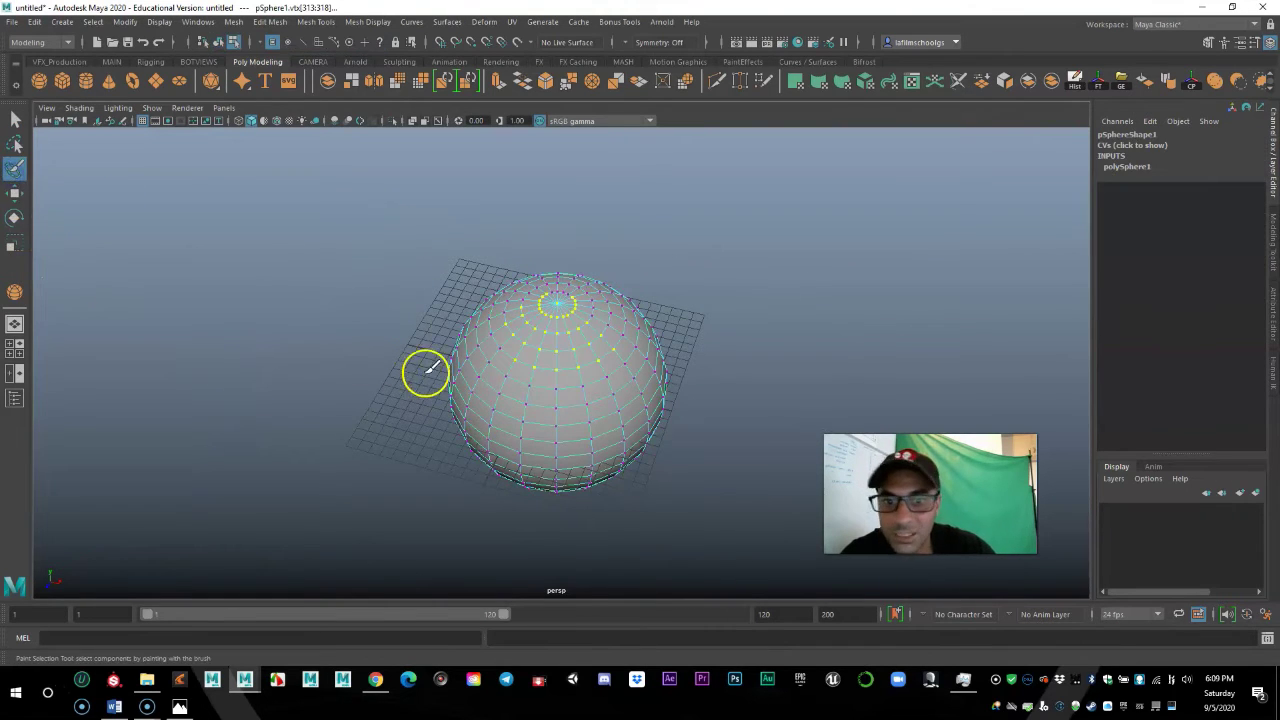
pyautogui.moveTo(545, 370); pyautogui.dragTo(598, 364)
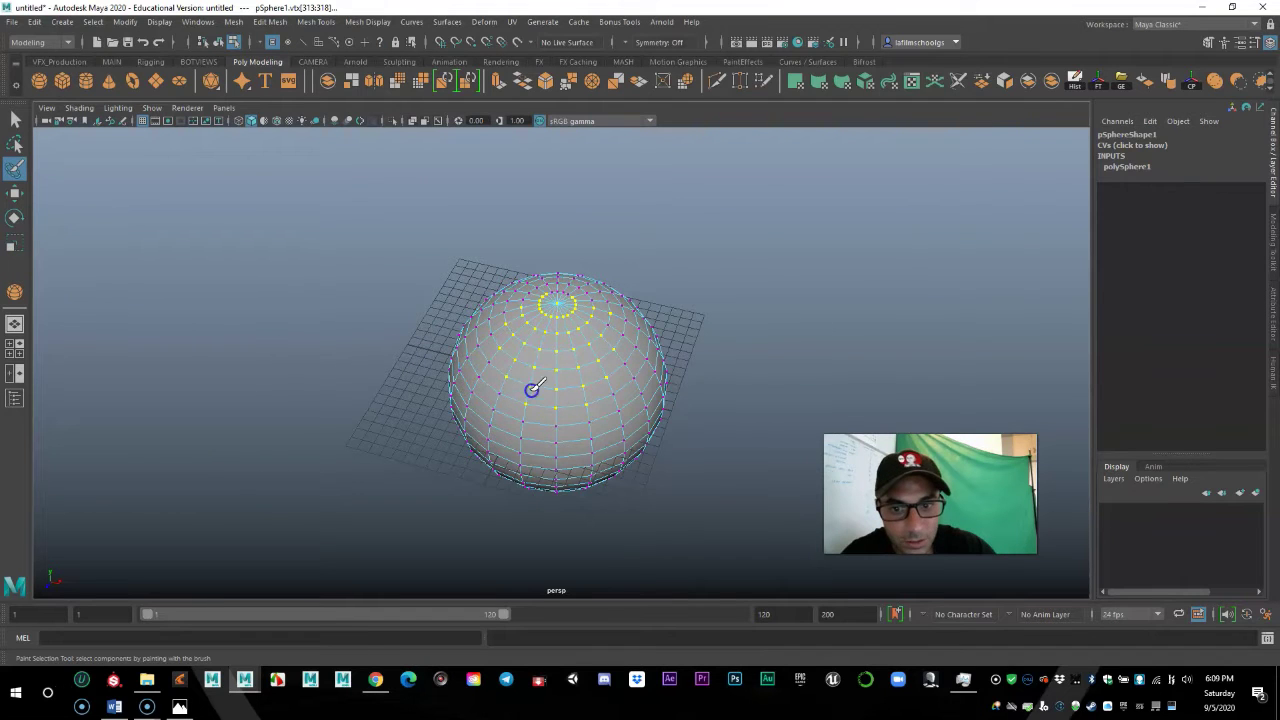
pyautogui.moveTo(536, 390); pyautogui.dragTo(532, 405)
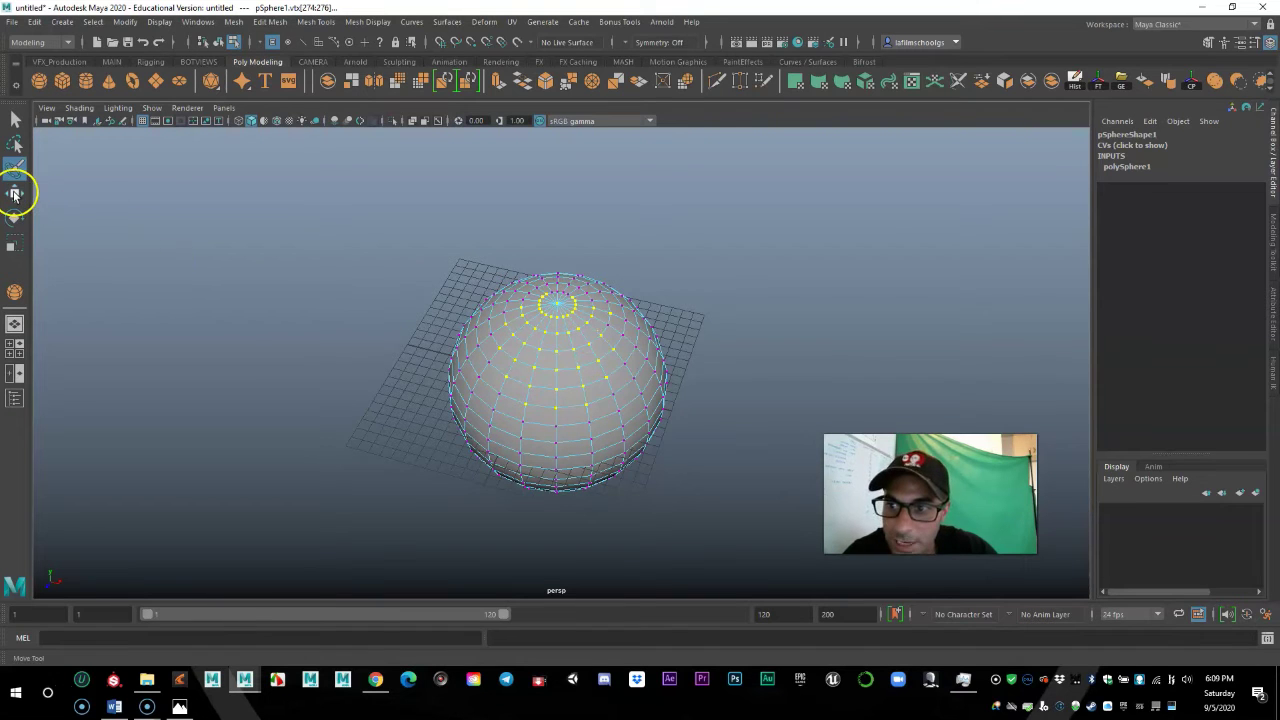
# - Try to raise the painted vertices about 12.5 units along Y with the Move tool and undo the move
pyautogui.click(15, 194)
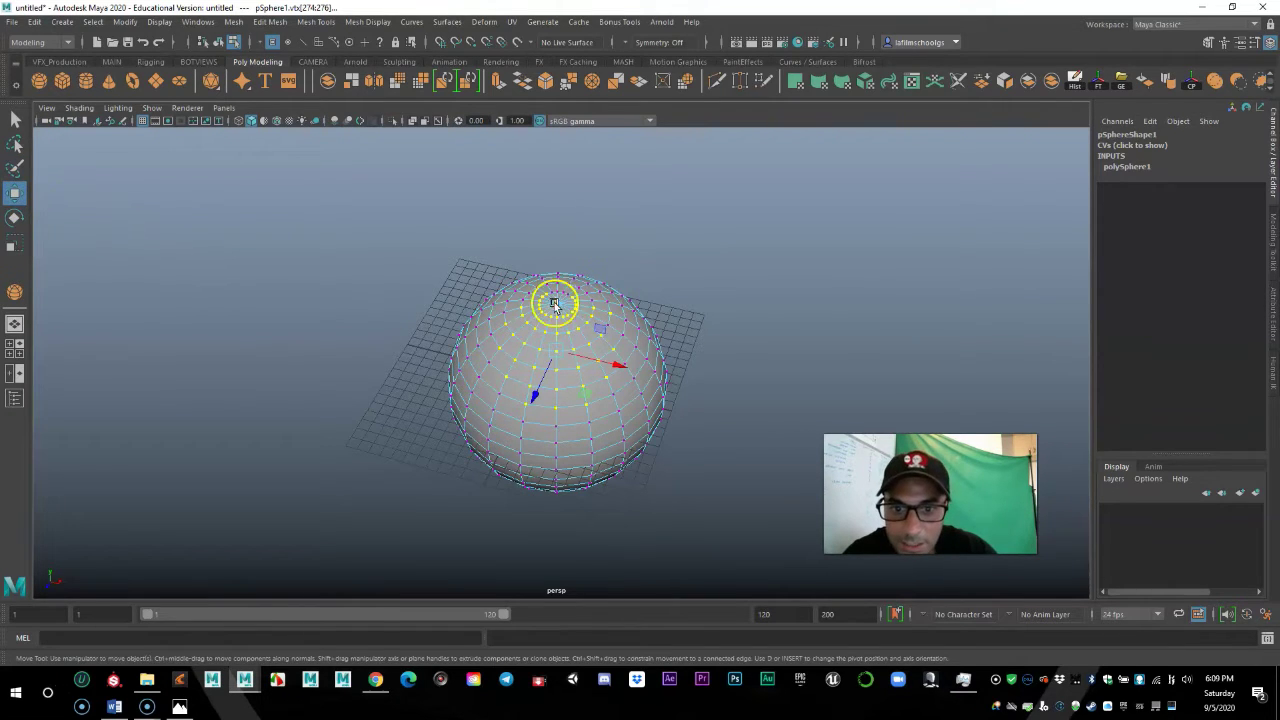
pyautogui.moveTo(556, 308); pyautogui.dragTo(583, 172)
pyautogui.hotkey('ctrl', 'z')
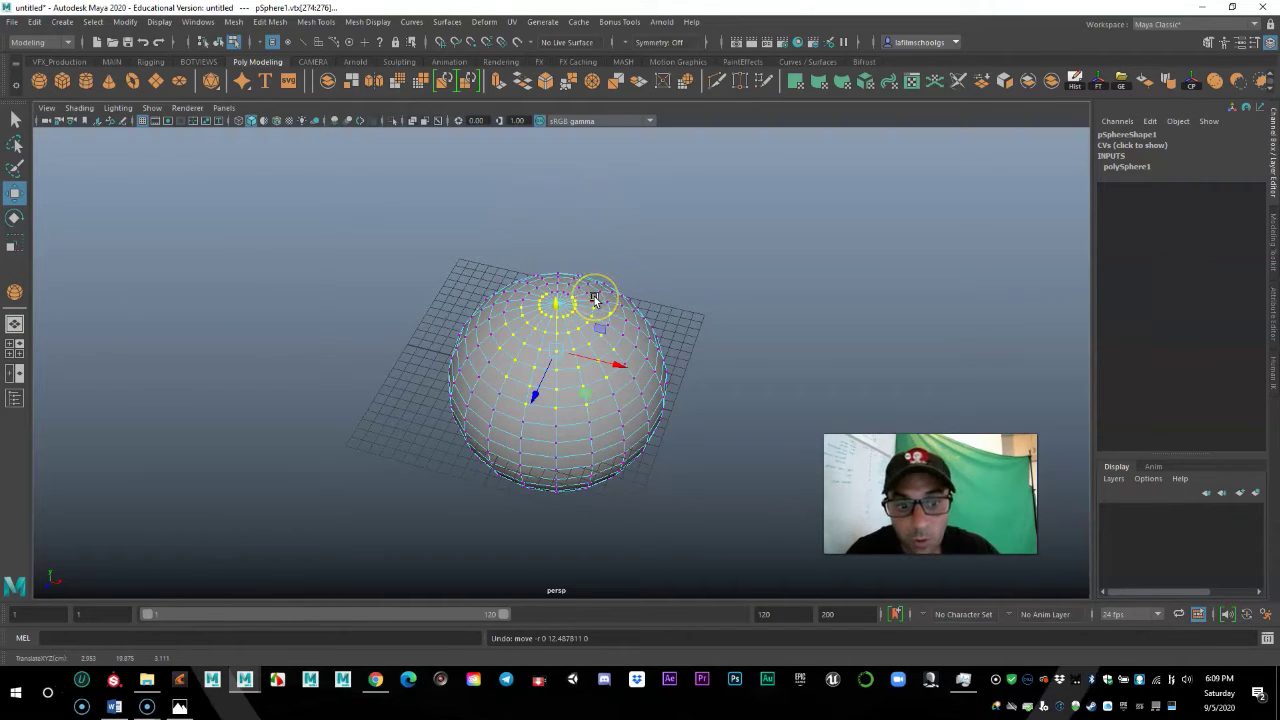
# - Return the sphere to Object Mode with the Move tool still active
pyautogui.scroll(-4, 591, 366)
pyautogui.scroll(3, 591, 366)
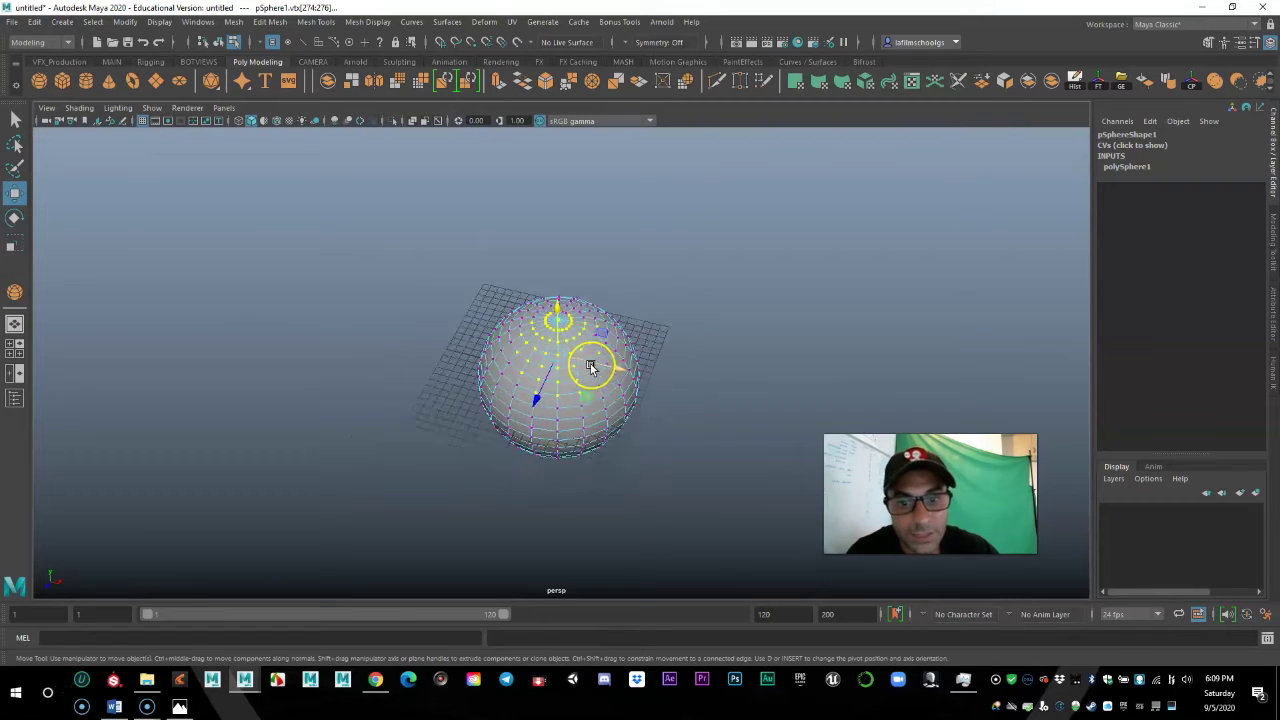
pyautogui.scroll(-3, 591, 366)
pyautogui.scroll(3, 591, 366)
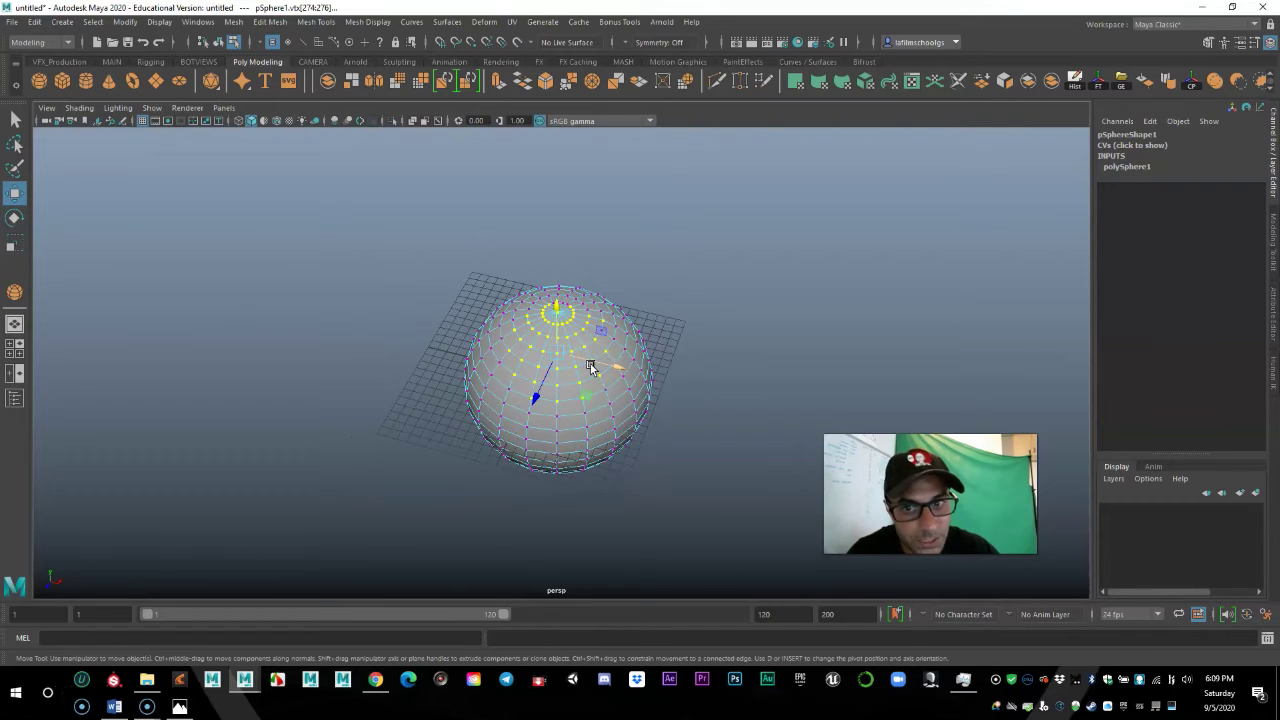
pyautogui.rightClick(594, 309)
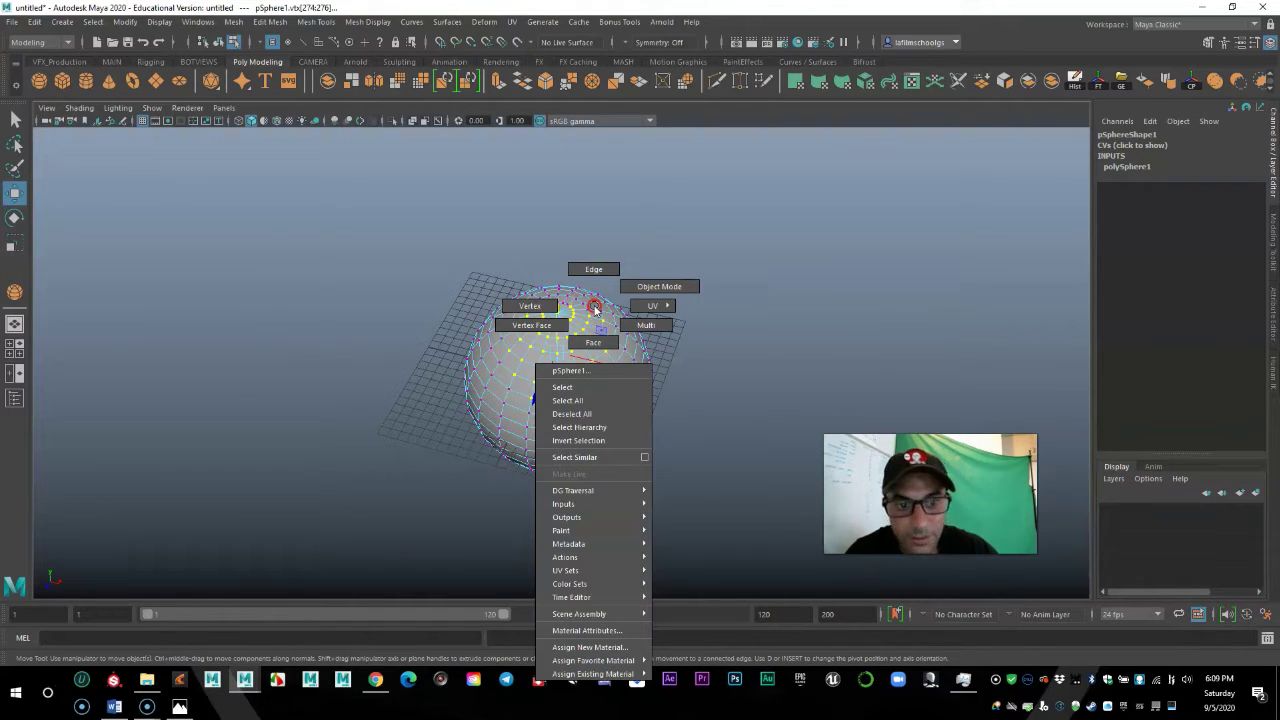
pyautogui.click(645, 288)
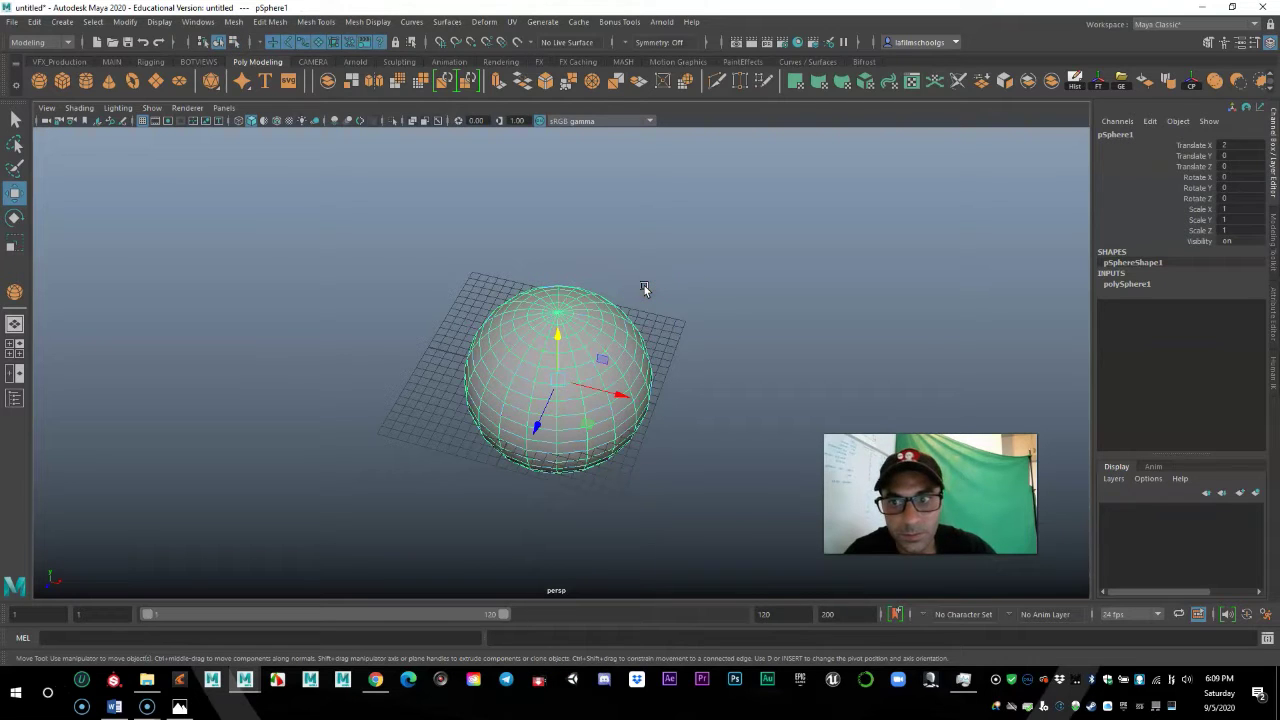
# - Extend the painted vertex selection across the sphere's upper side and front with the Paint Selection tool
pyautogui.click(15, 172)
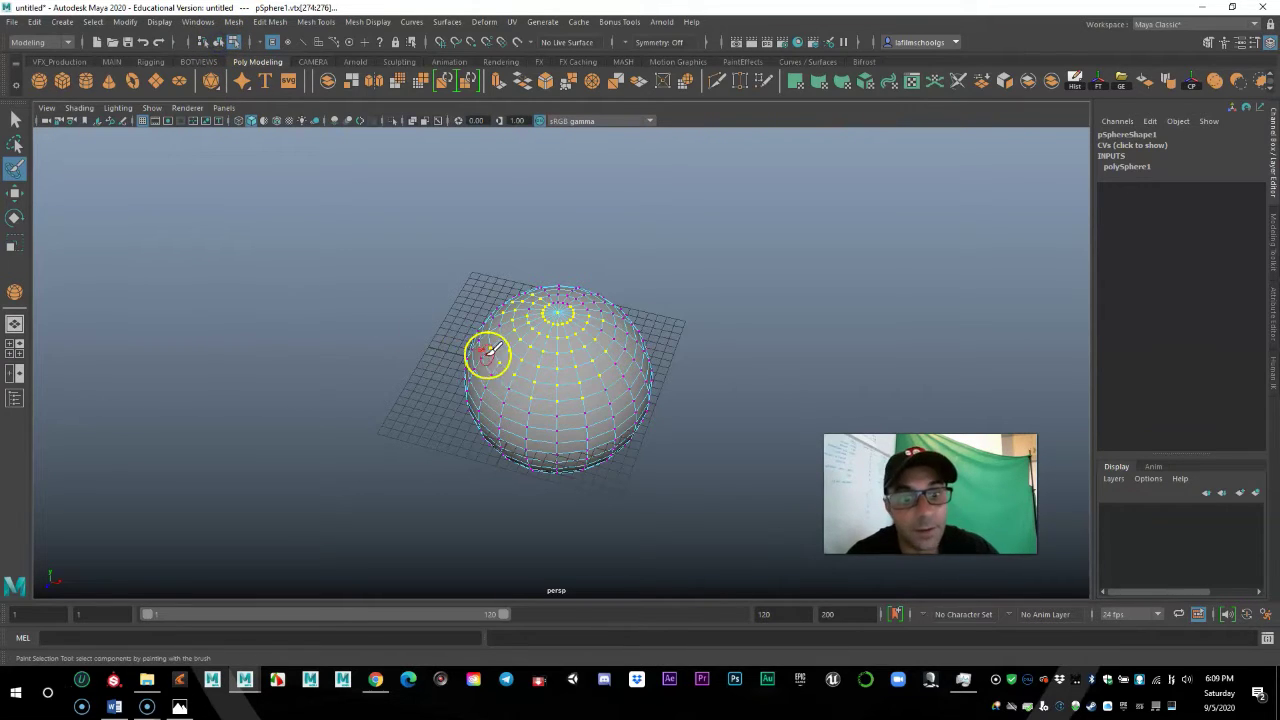
pyautogui.moveTo(521, 393); pyautogui.dragTo(562, 401)
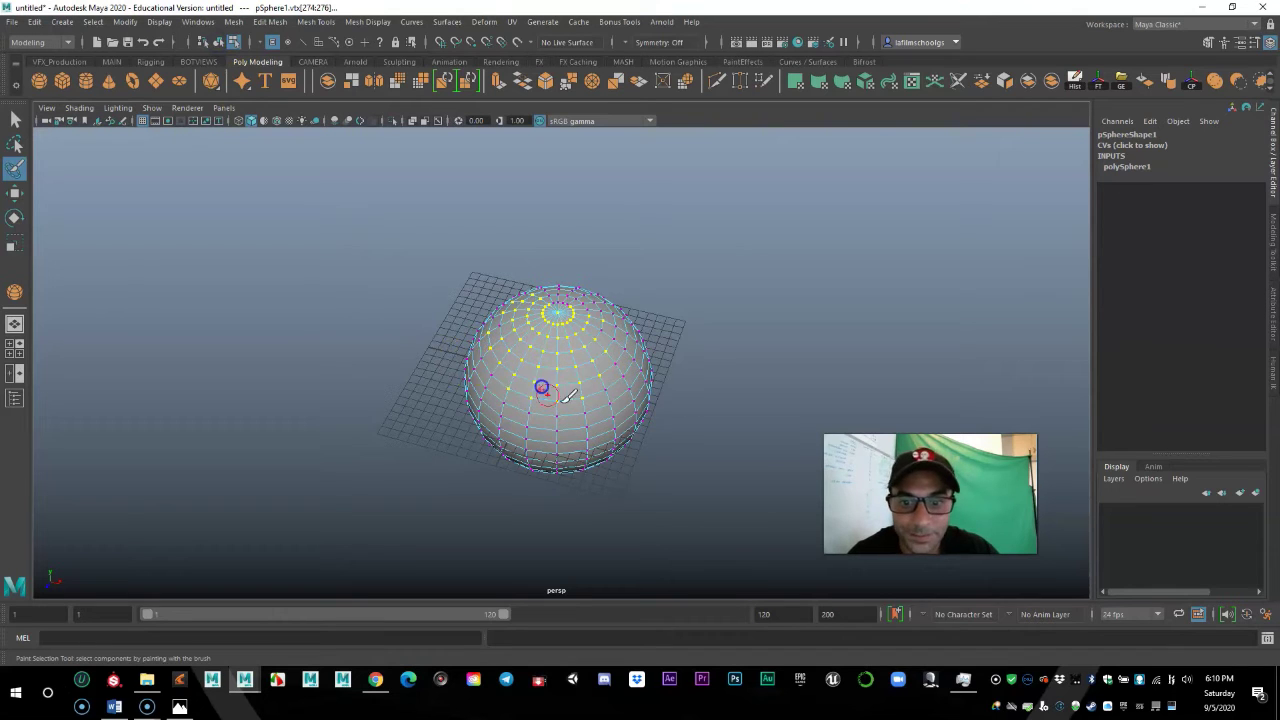
# - Leave the Paint Selection tool for the Move tool and put the sphere back in Object Mode
pyautogui.rightClick(544, 340)
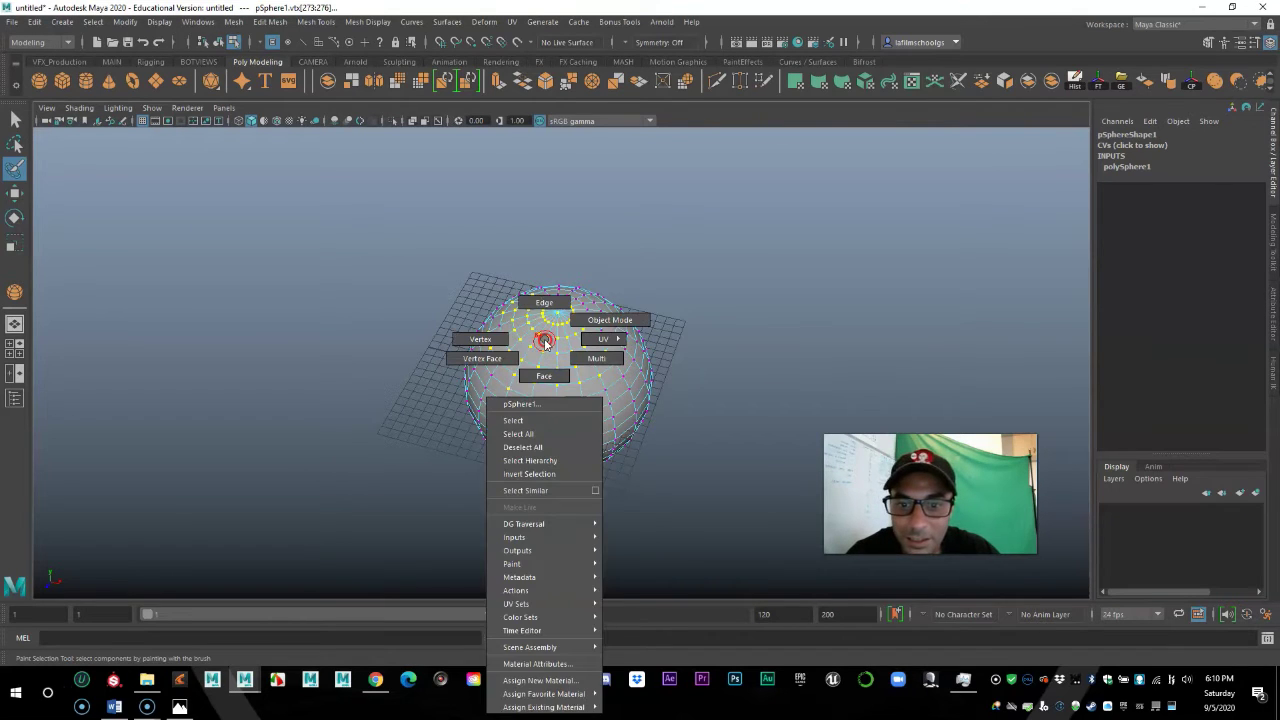
pyautogui.moveTo(544, 341); pyautogui.dragTo(603, 320, button='right')
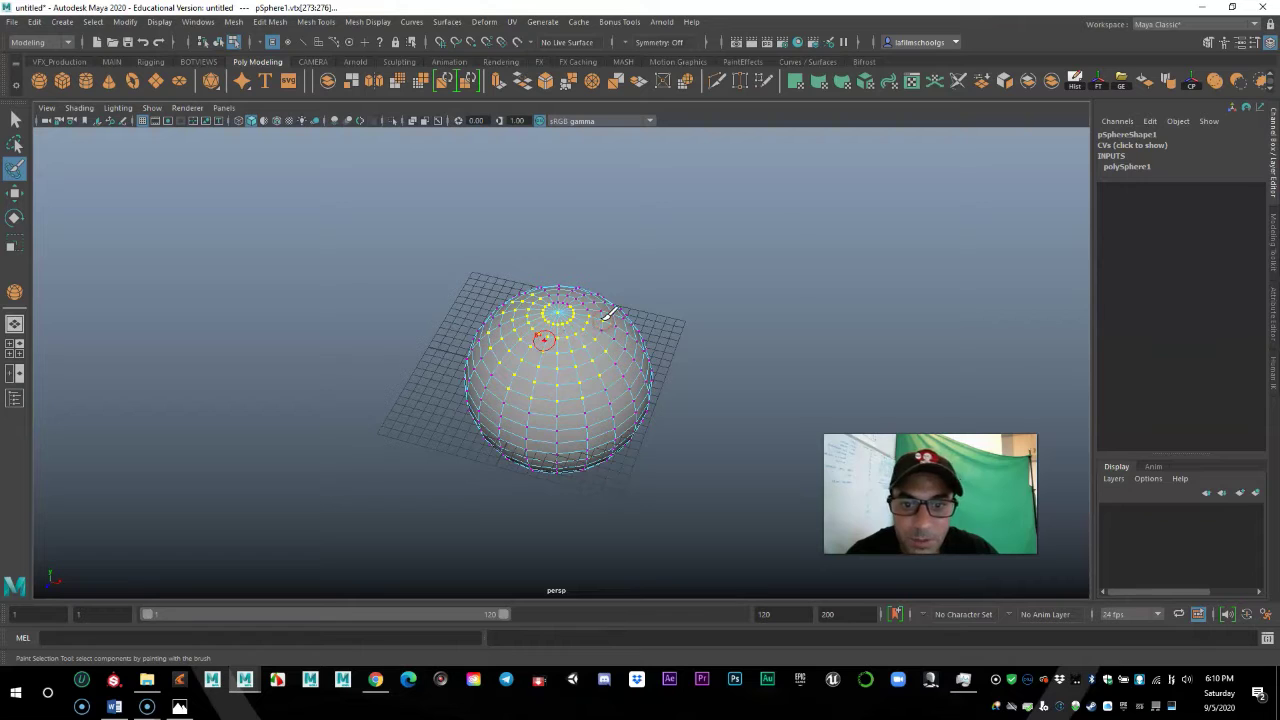
pyautogui.rightClick(597, 342)
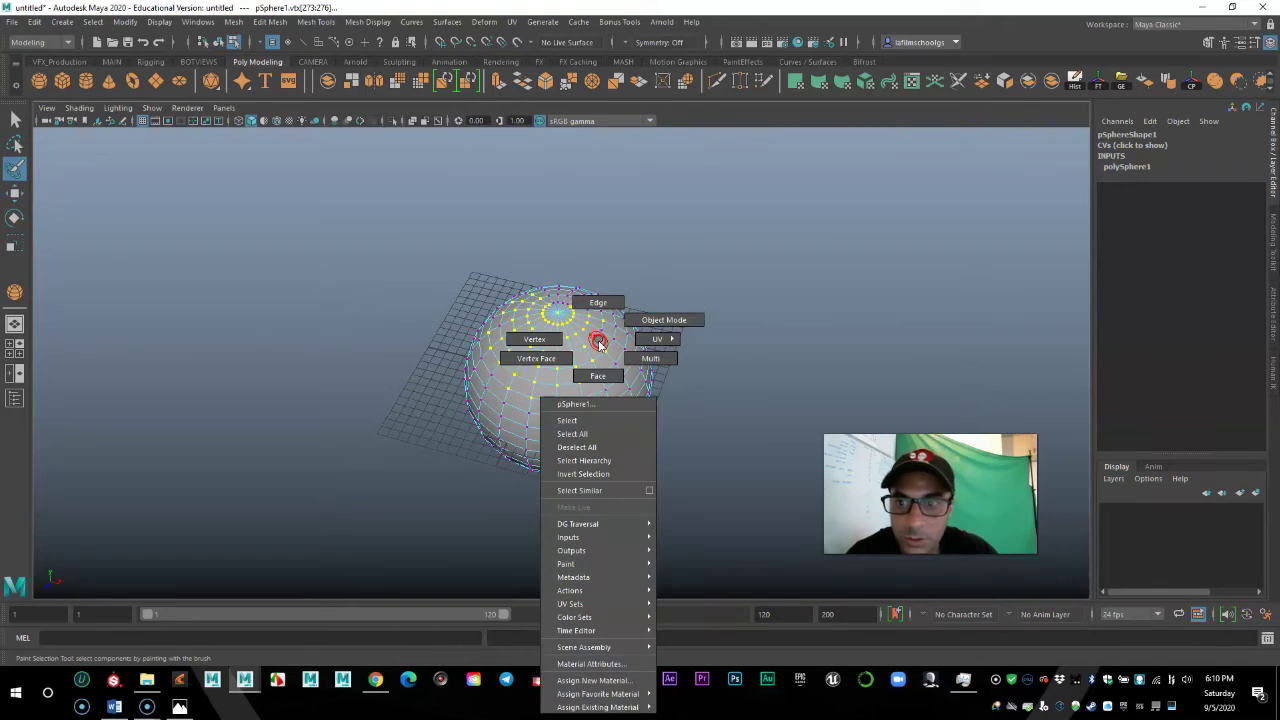
pyautogui.moveTo(608, 340); pyautogui.dragTo(648, 316, button='right')
pyautogui.click(15, 193)
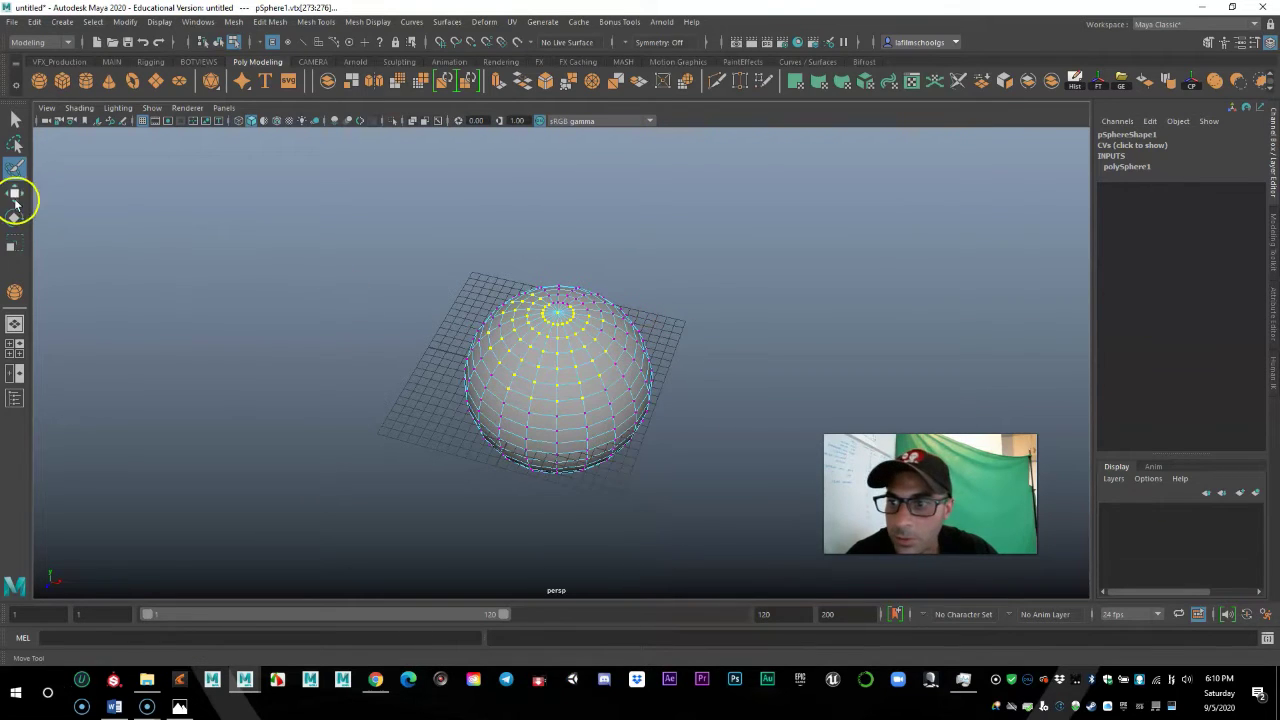
pyautogui.moveTo(607, 305); pyautogui.dragTo(660, 290, button='right')
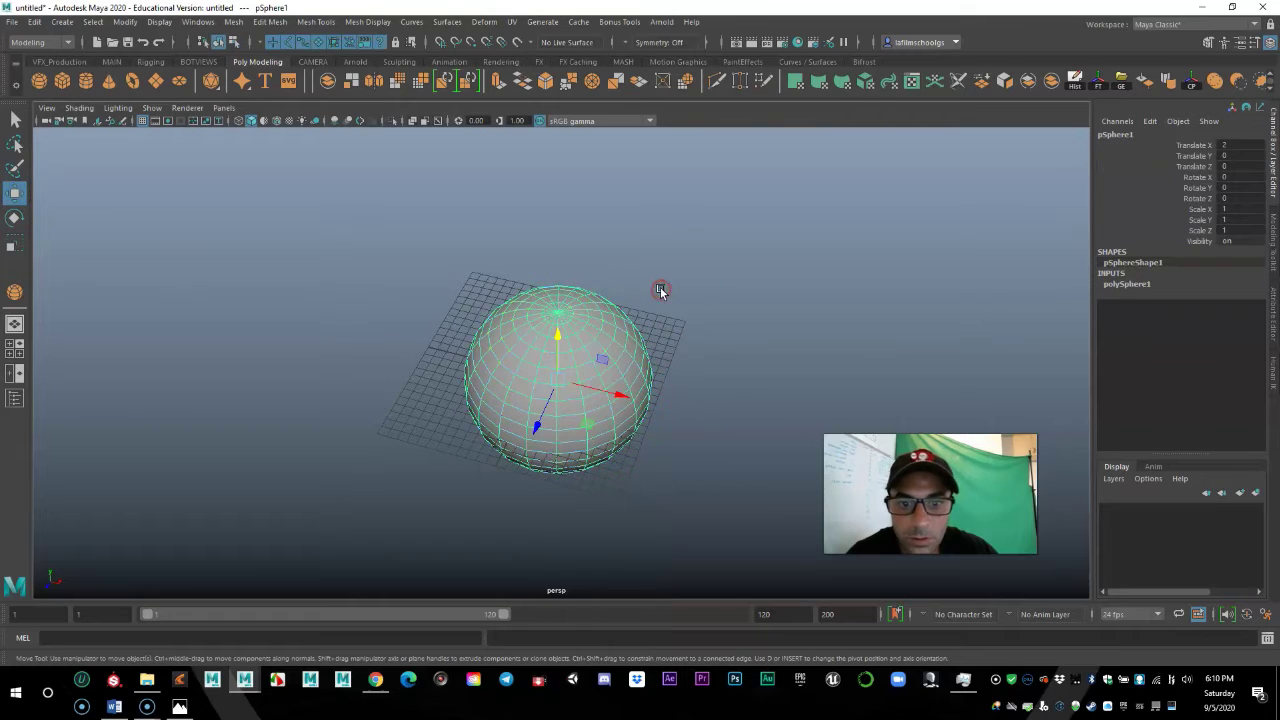
# - Reselect the sphere and rotate it about 20 degrees around the Y axis with the Rotate tool
pyautogui.click(417, 300)
pyautogui.click(13, 225)
pyautogui.click(15, 193)
pyautogui.click(588, 344)
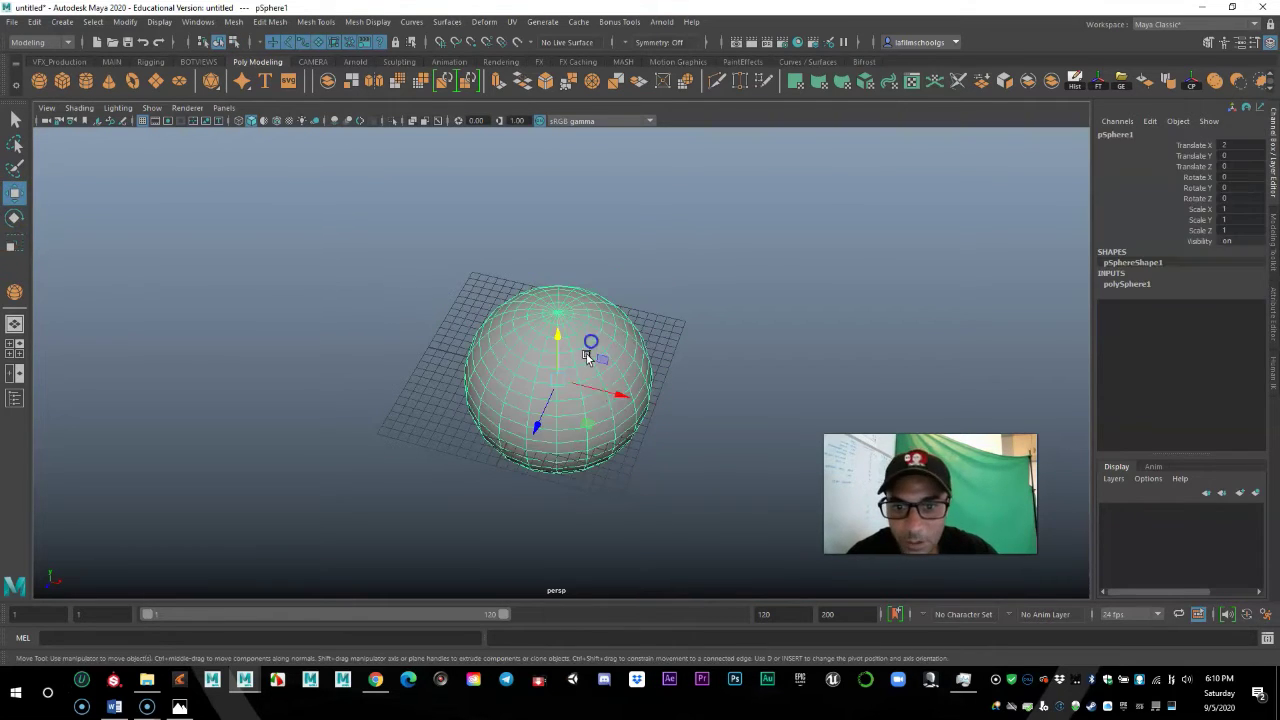
pyautogui.click(14, 217)
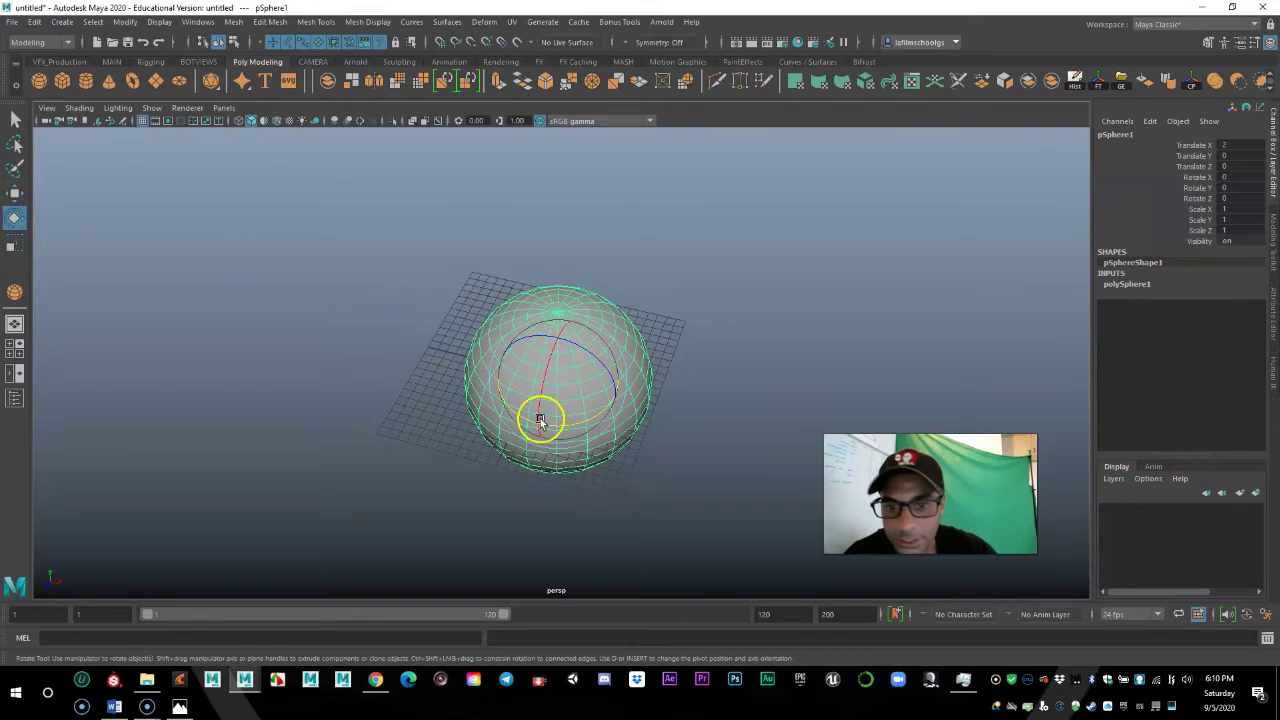
pyautogui.moveTo(589, 418); pyautogui.dragTo(625, 412)
# - Scale the sphere uniformly to about 1.47 and stretch it along X to about 2.66
pyautogui.click(14, 242)
pyautogui.moveTo(560, 378); pyautogui.dragTo(651, 362)
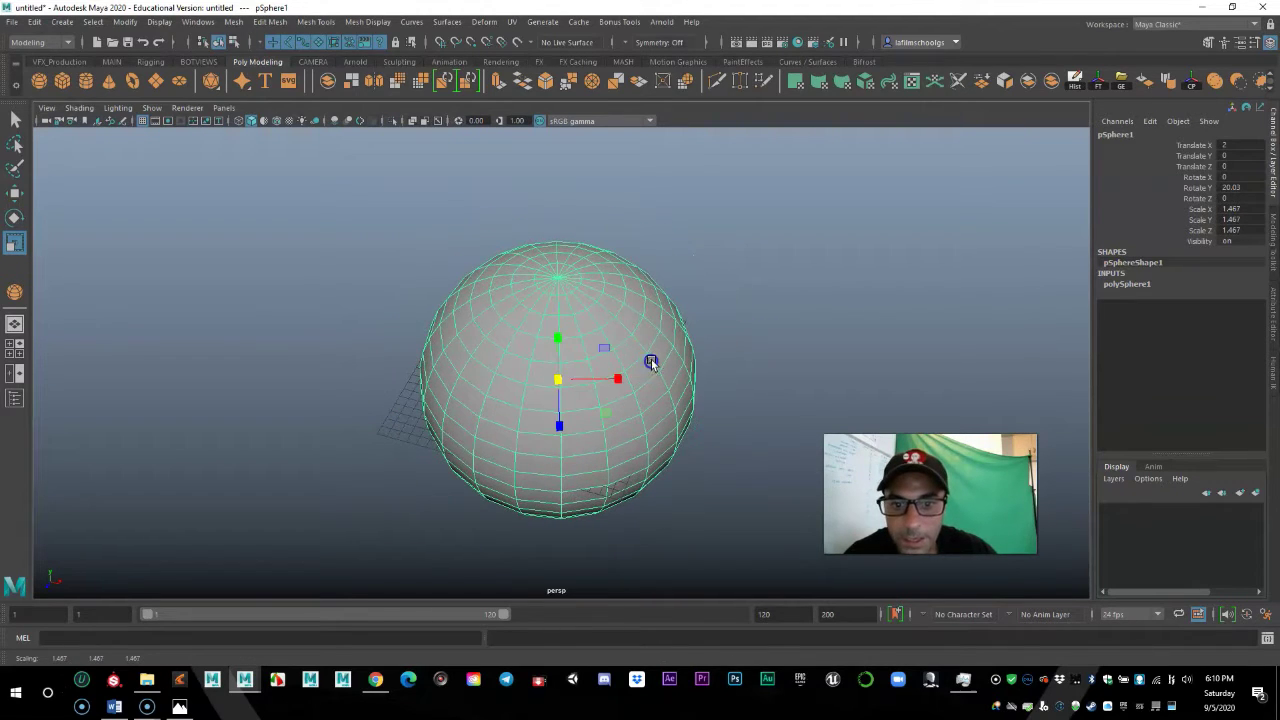
pyautogui.click(621, 380)
pyautogui.moveTo(621, 380); pyautogui.dragTo(669, 374)
pyautogui.click(634, 380)
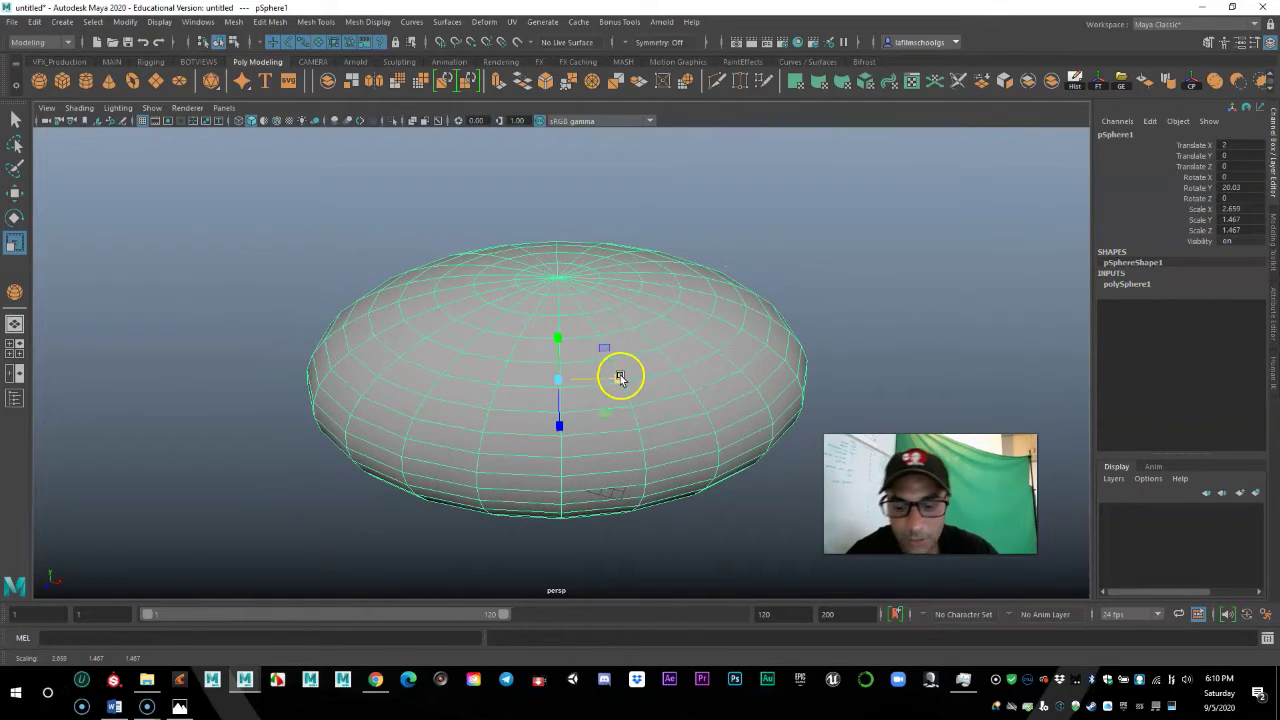
# - Stretch the sphere along Y to a scale of about 2.78 and along Z to about 4.32
pyautogui.keyDown('alt'); pyautogui.moveTo(617, 429); pyautogui.dragTo(497, 391); pyautogui.keyUp('alt')
pyautogui.moveTo(549, 323); pyautogui.dragTo(566, 289)
pyautogui.keyDown('alt'); pyautogui.moveTo(686, 397); pyautogui.dragTo(443, 418, button='right'); pyautogui.keyUp('alt')
pyautogui.moveTo(499, 386); pyautogui.dragTo(377, 385)
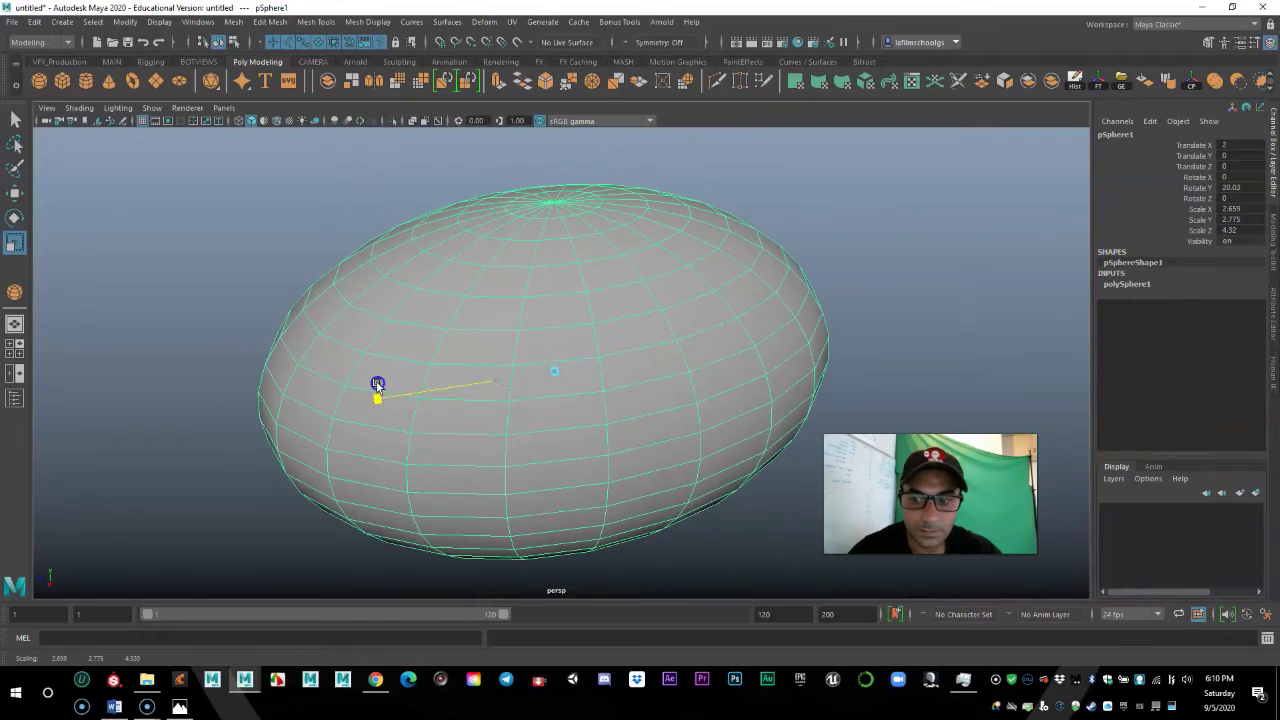
# - Undo all of the sphere's scale changes and keep the Scale tool active
pyautogui.hotkey('ctrl', 'z')
pyautogui.hotkey('shift', 'z')
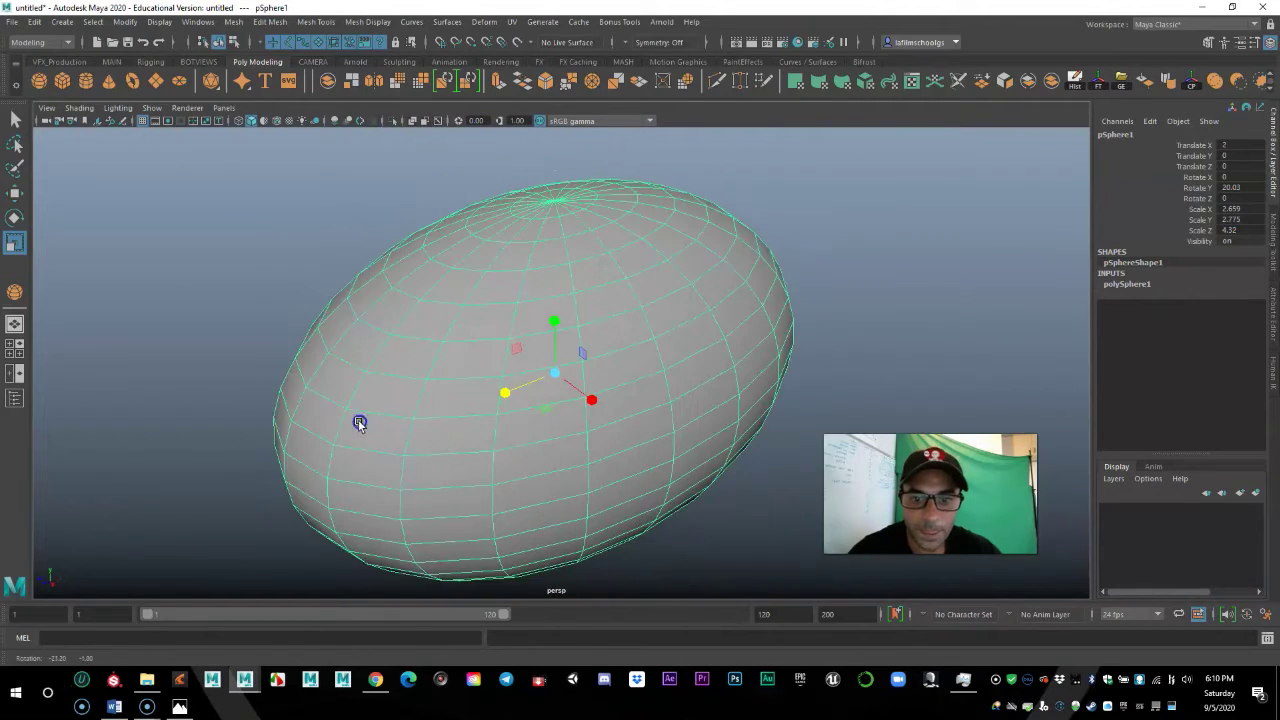
pyautogui.hotkey('ctrl', 'z')
pyautogui.hotkey('ctrl', 'z')
pyautogui.hotkey('ctrl', 'z')
pyautogui.hotkey('ctrl', 'z')
pyautogui.keyDown('alt'); pyautogui.moveTo(414, 429); pyautogui.dragTo(566, 449, button='right'); pyautogui.keyUp('alt')
pyautogui.keyDown('alt'); pyautogui.moveTo(566, 449); pyautogui.dragTo(414, 466); pyautogui.keyUp('alt')
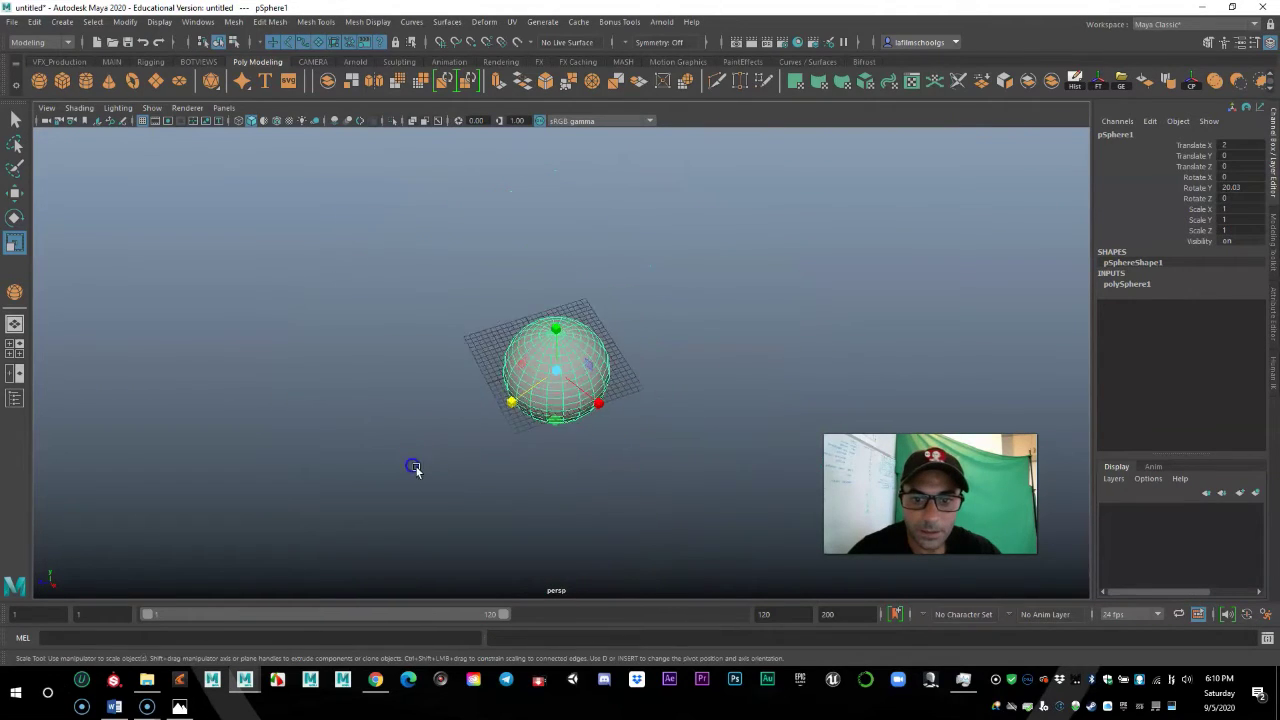
pyautogui.keyDown('alt'); pyautogui.moveTo(414, 466); pyautogui.dragTo(612, 544, button='right'); pyautogui.keyUp('alt')
pyautogui.moveTo(612, 544)
pyautogui.keyDown('alt'); pyautogui.mouseDown()
pyautogui.moveTo(560, 503)
pyautogui.moveTo(583, 500)
pyautogui.moveTo(599, 531)
pyautogui.mouseUp(); pyautogui.keyUp('alt')
pyautogui.scroll(2, 555, 516)
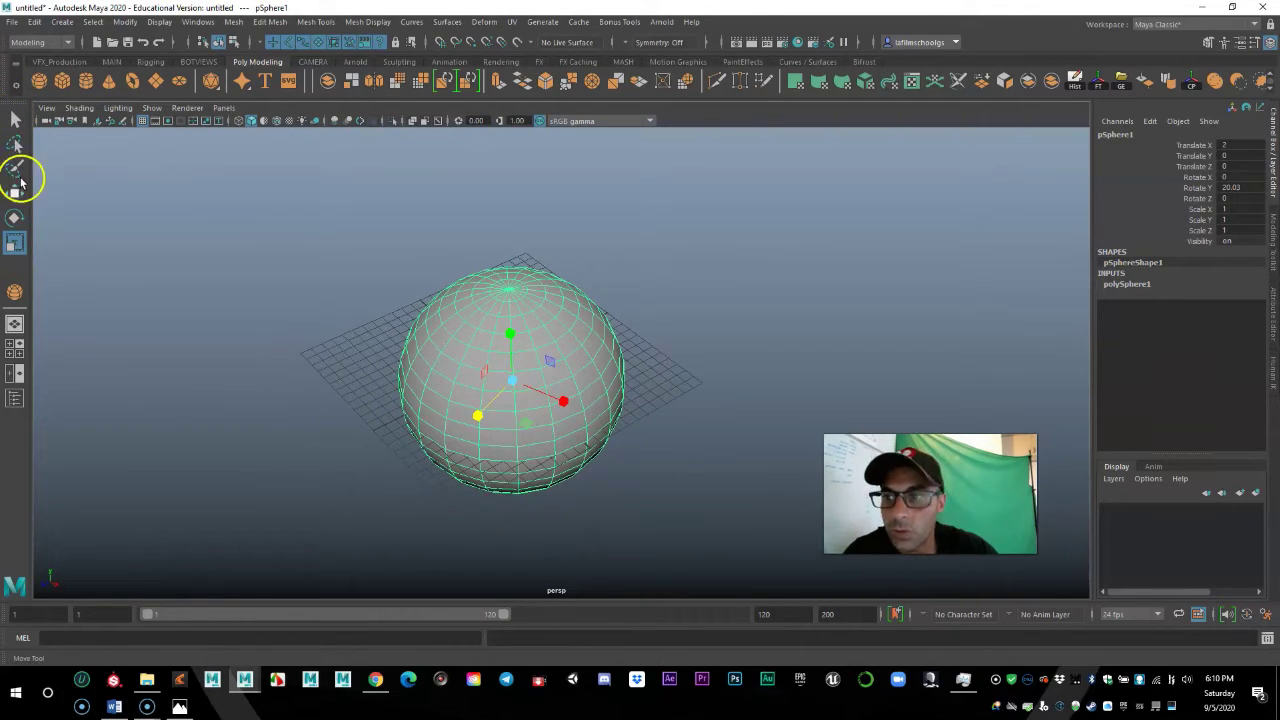
pyautogui.click(16, 247)
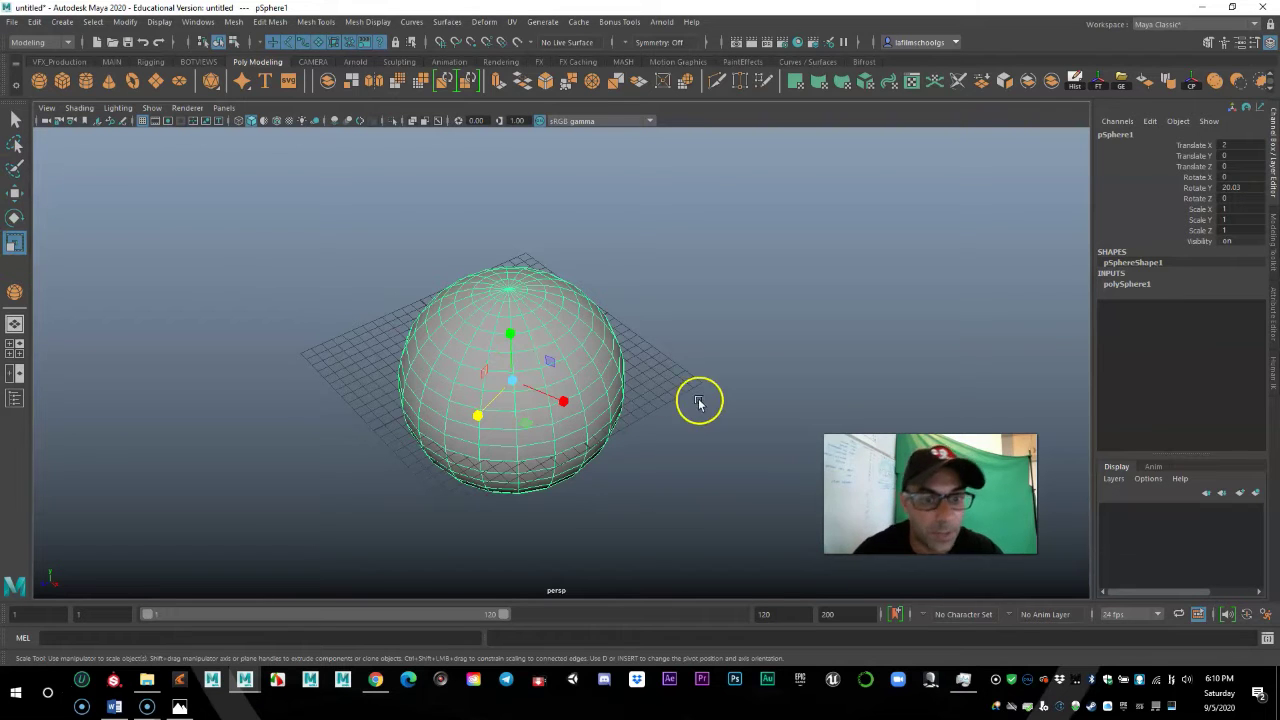
# - Switch to the Raccourci.jpg image in Photos, enlarge the Maya keyboard shortcut chart to examine the tool hotkeys, and return to Maya
pyautogui.click(181, 707)
pyautogui.click(577, 39)
pyautogui.moveTo(520, 68); pyautogui.dragTo(547, 69)
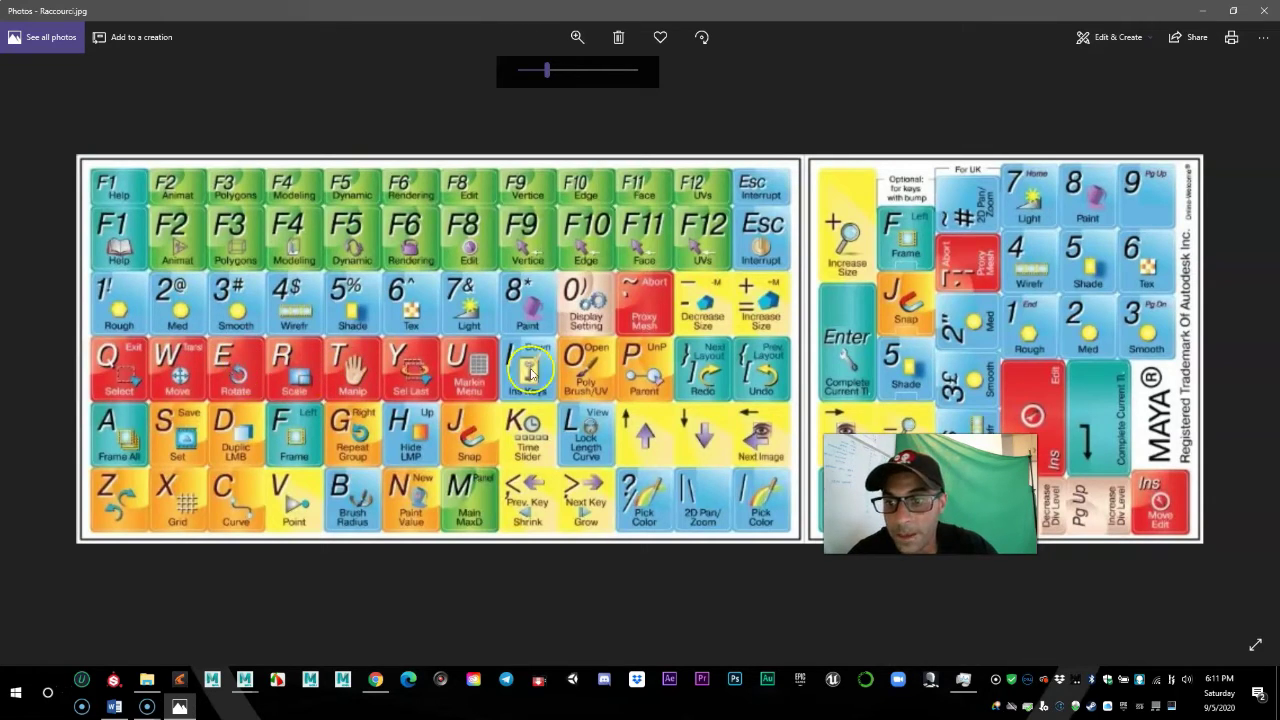
pyautogui.click(1204, 15)
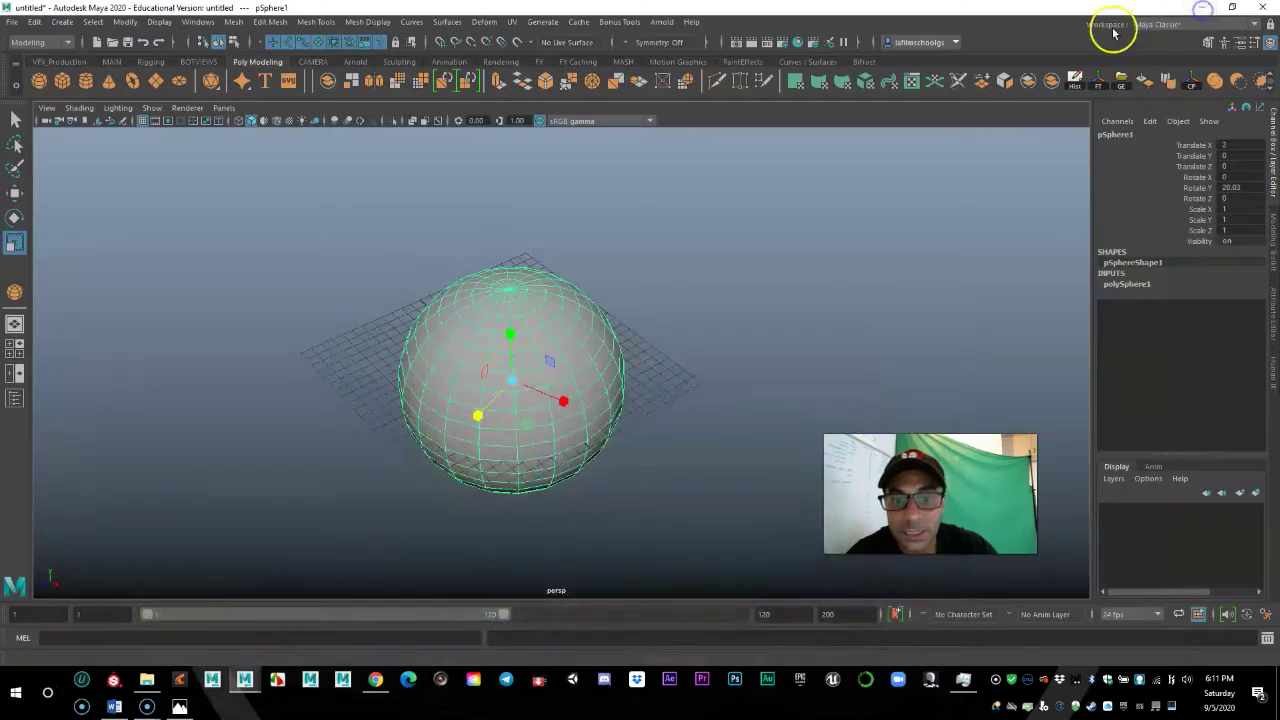
# - Look through the available menu sets with nothing selected and hide the grid in the perspective view
pyautogui.click(657, 427)
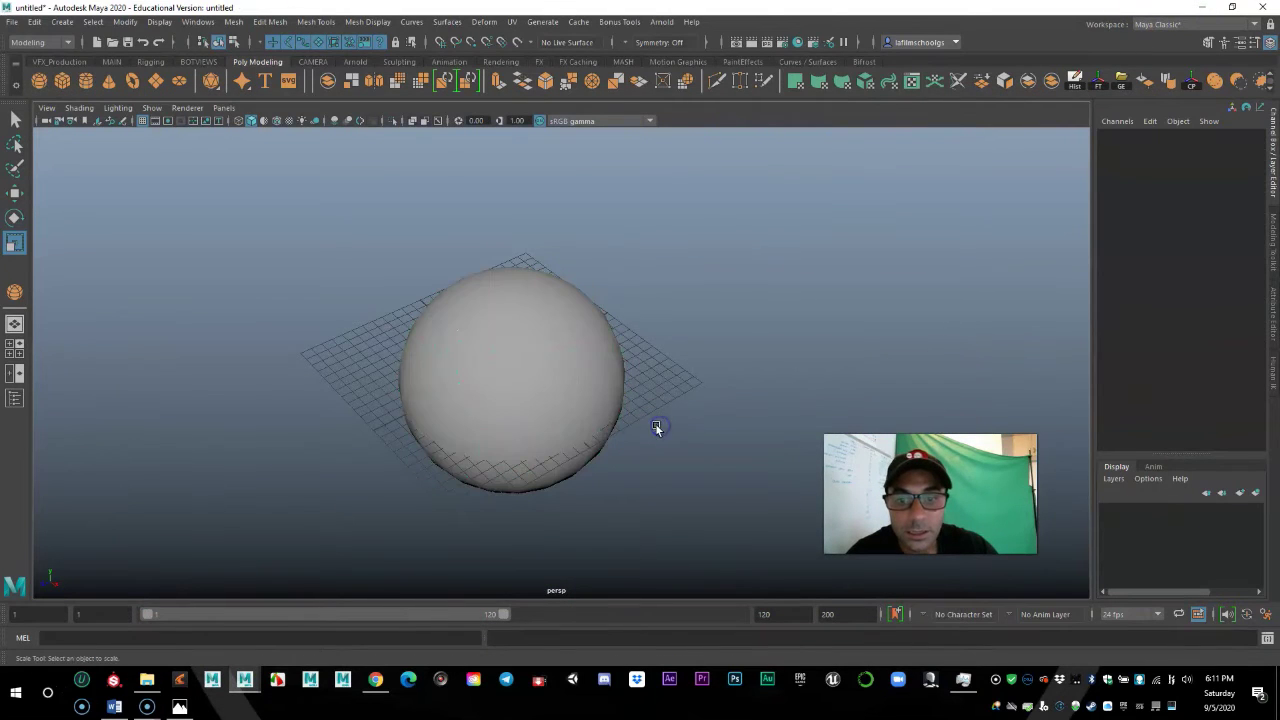
pyautogui.click(31, 43)
pyautogui.click(24, 72)
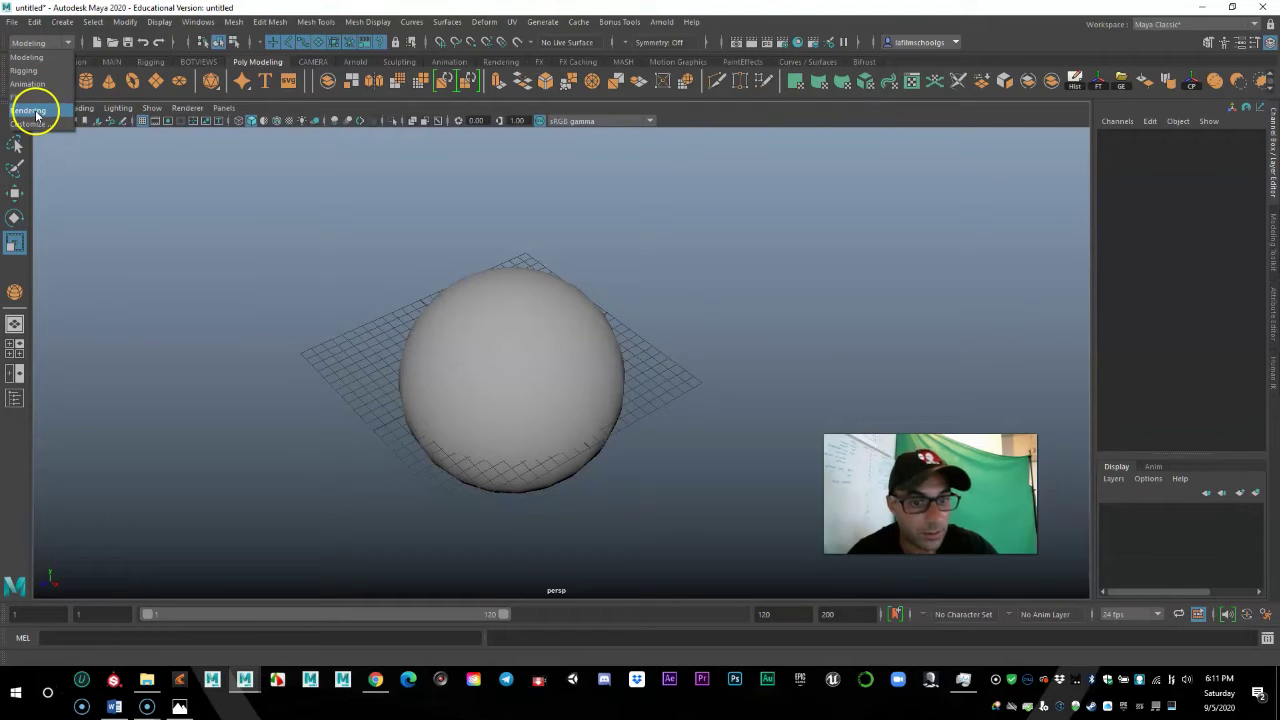
pyautogui.click(143, 120)
pyautogui.scroll(-3, 256, 245)
pyautogui.scroll(3, 258, 245)
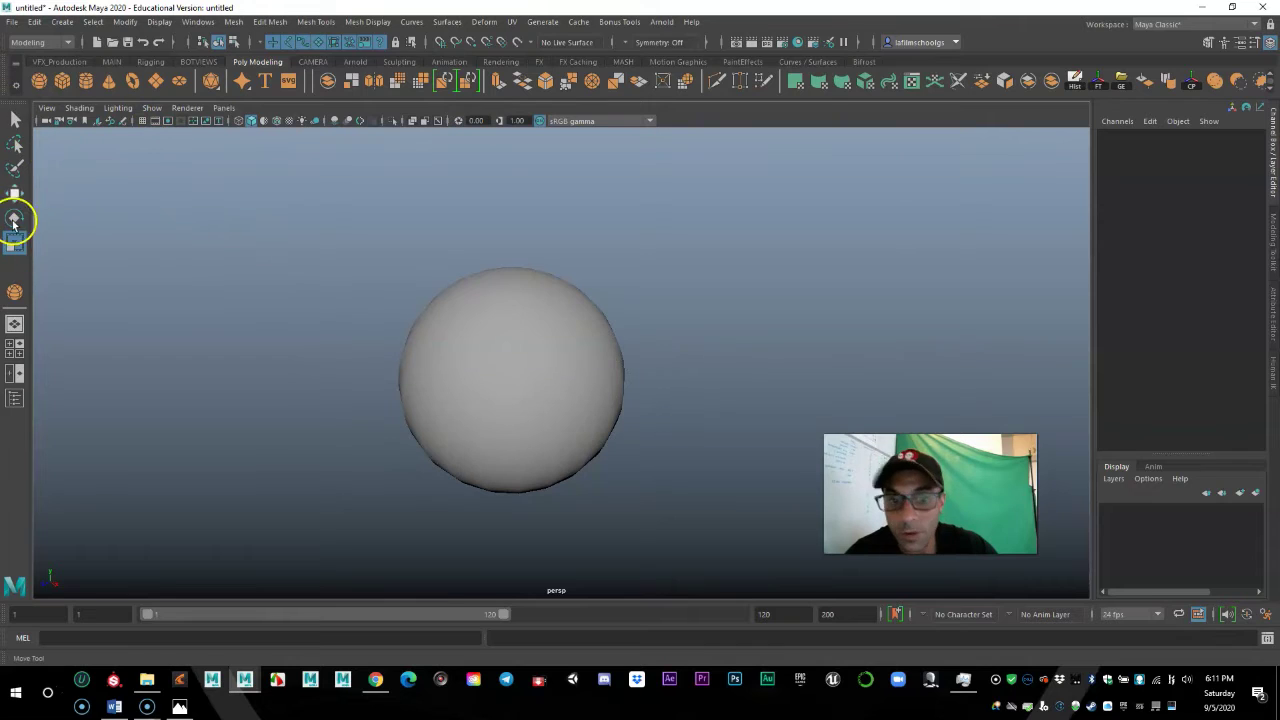
# - Select the sphere, lasso vertices on its upper part, and switch from the Paint Selection tool to the Move tool
pyautogui.click(15, 119)
pyautogui.click(508, 361)
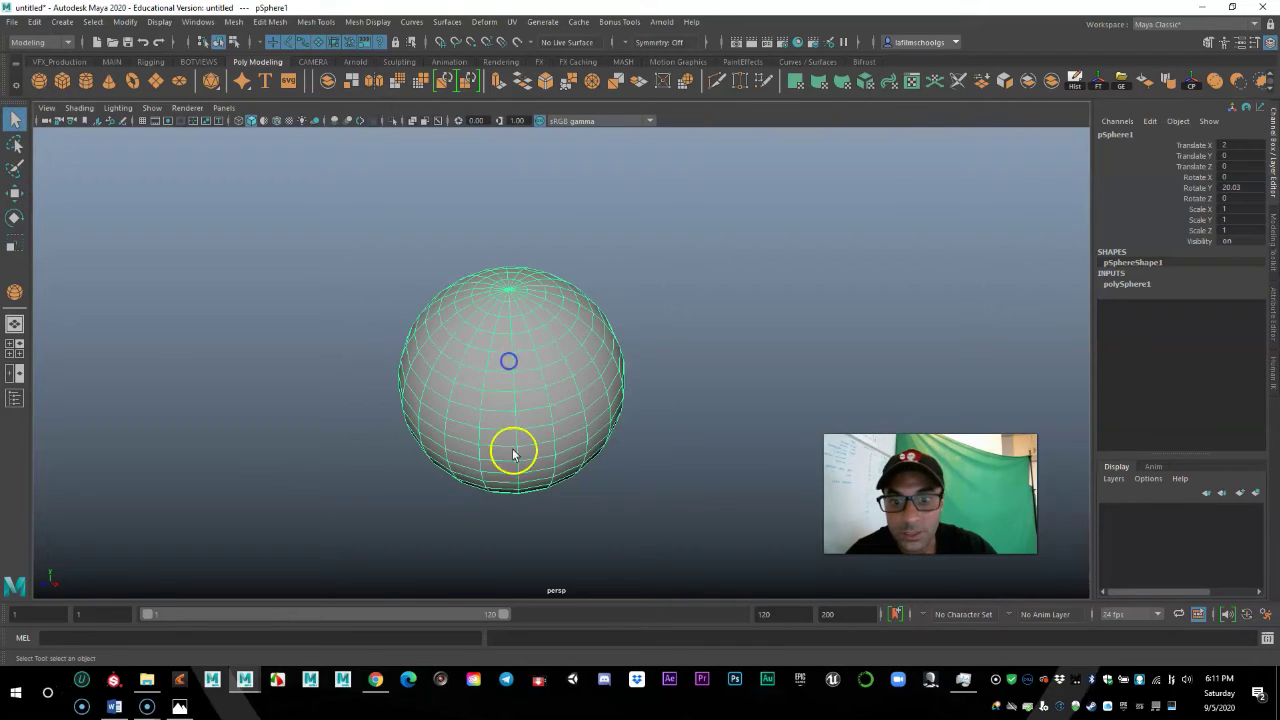
pyautogui.click(15, 143)
pyautogui.moveTo(397, 240)
pyautogui.mouseDown()
pyautogui.moveTo(250, 405)
pyautogui.moveTo(248, 380)
pyautogui.mouseUp()
pyautogui.click(15, 168)
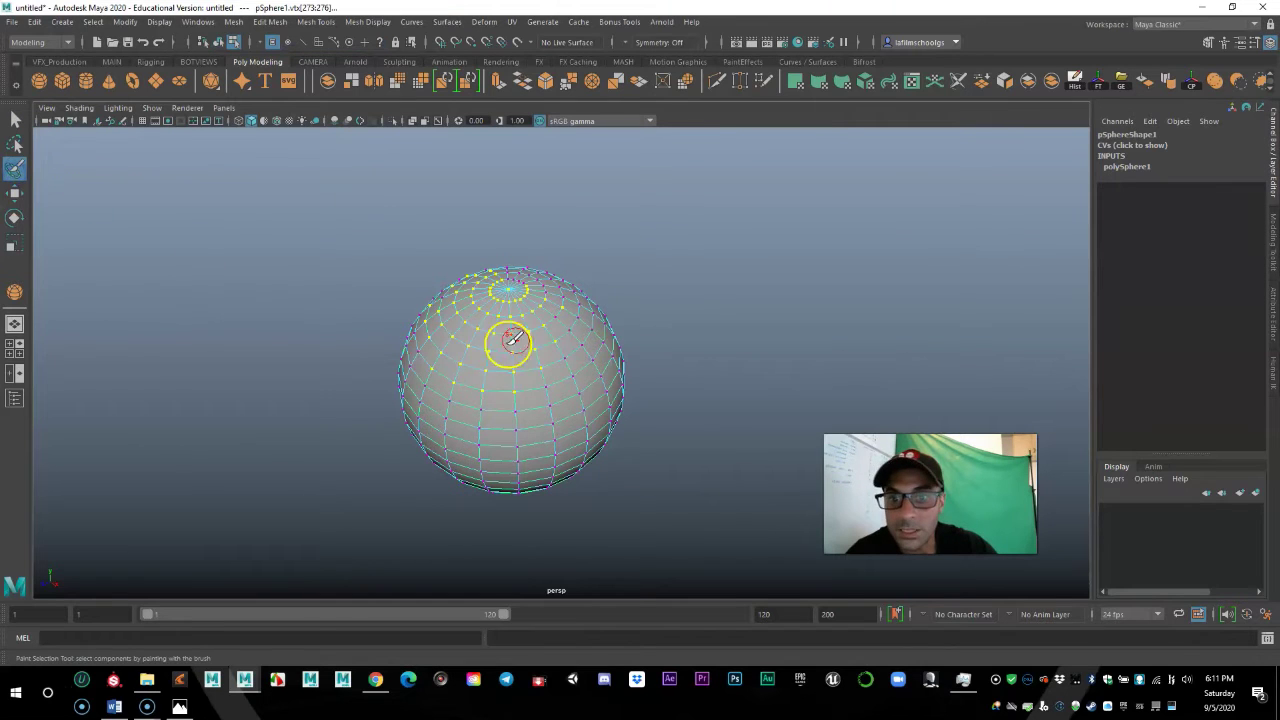
pyautogui.click(15, 192)
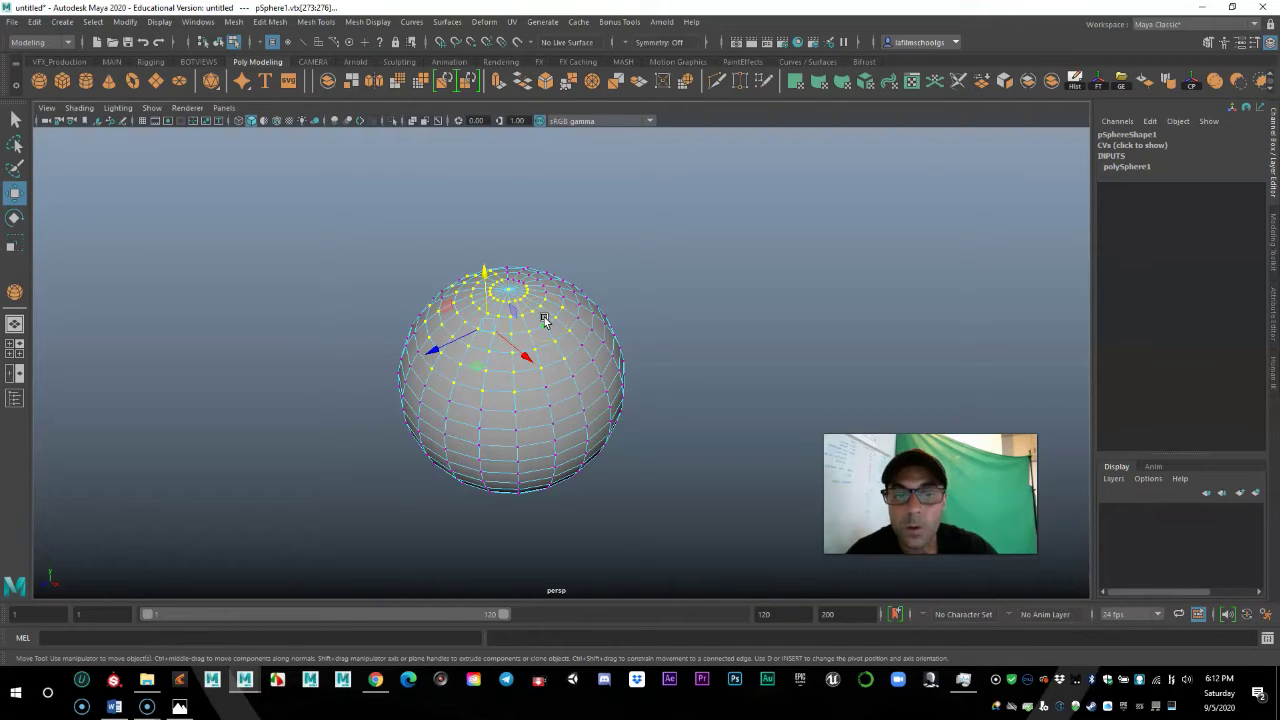
# - Return the sphere from vertex selection to Object Mode and deselect it
pyautogui.rightClick(544, 318)
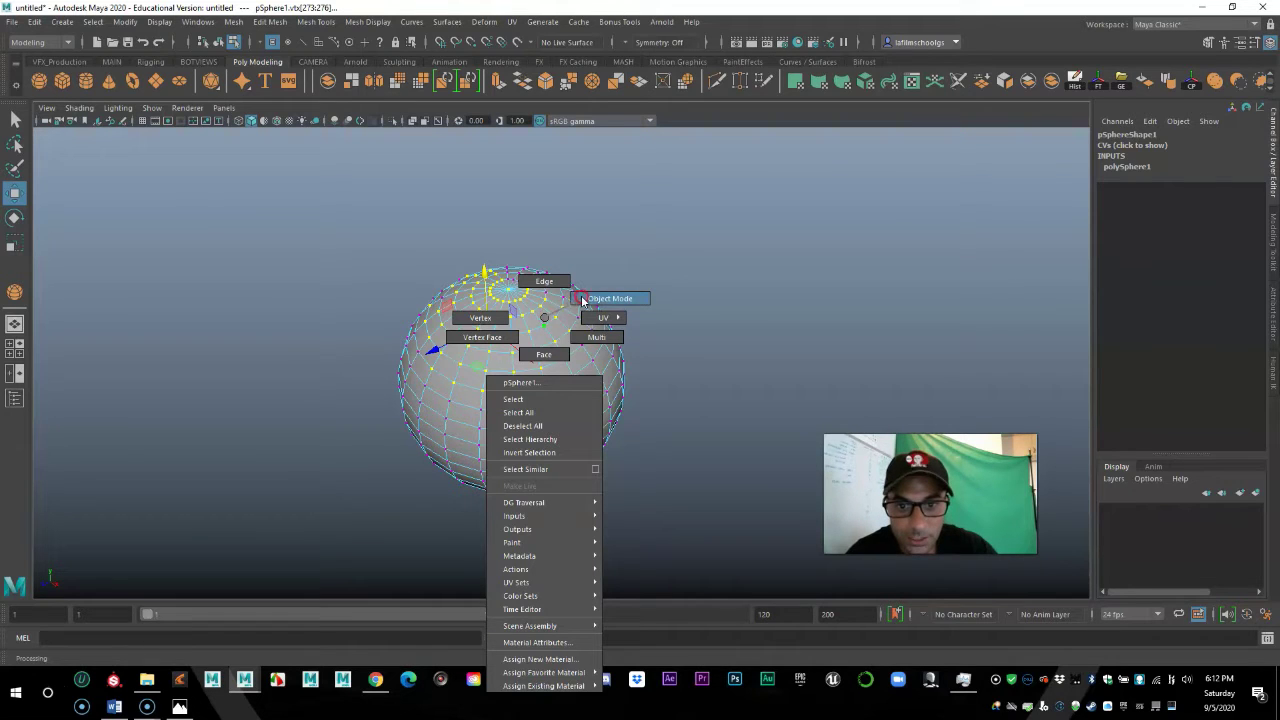
pyautogui.click(611, 299)
pyautogui.click(674, 286)
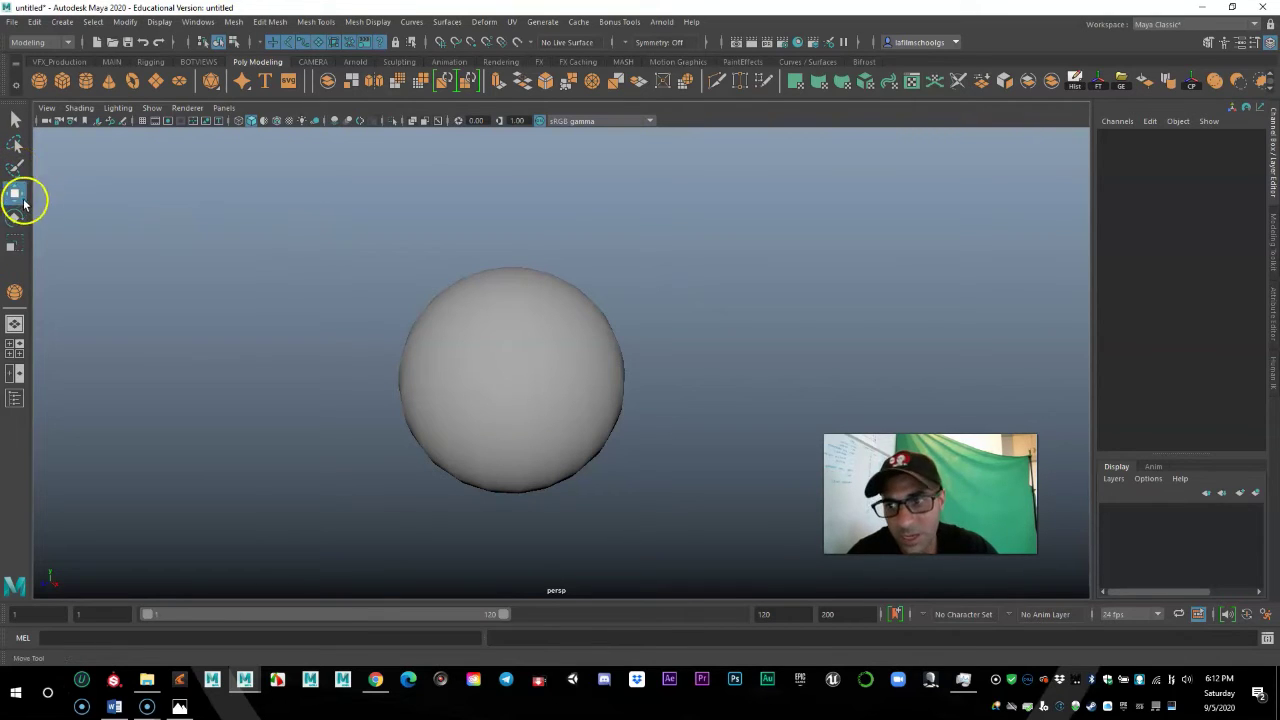
# - Select the sphere and rotate it around Y to about 19.6 degrees with the Rotate tool
pyautogui.click(593, 382)
pyautogui.scroll(-2, 600, 395)
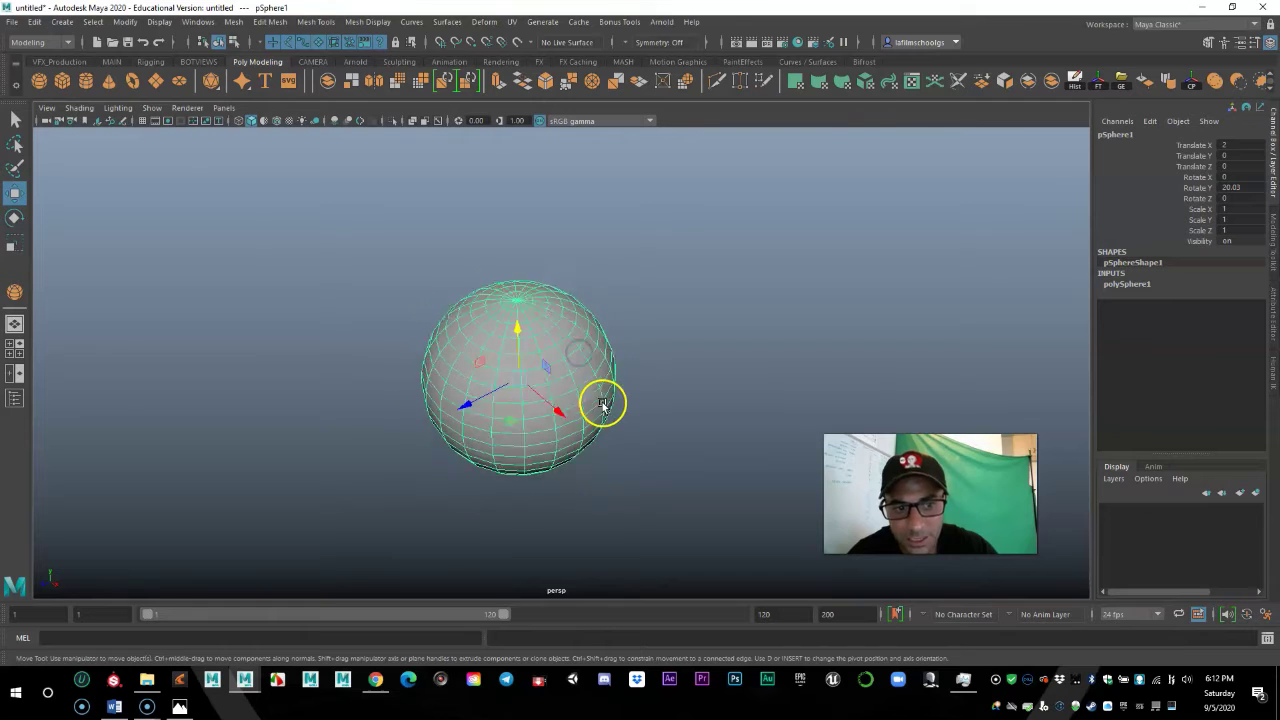
pyautogui.click(14, 218)
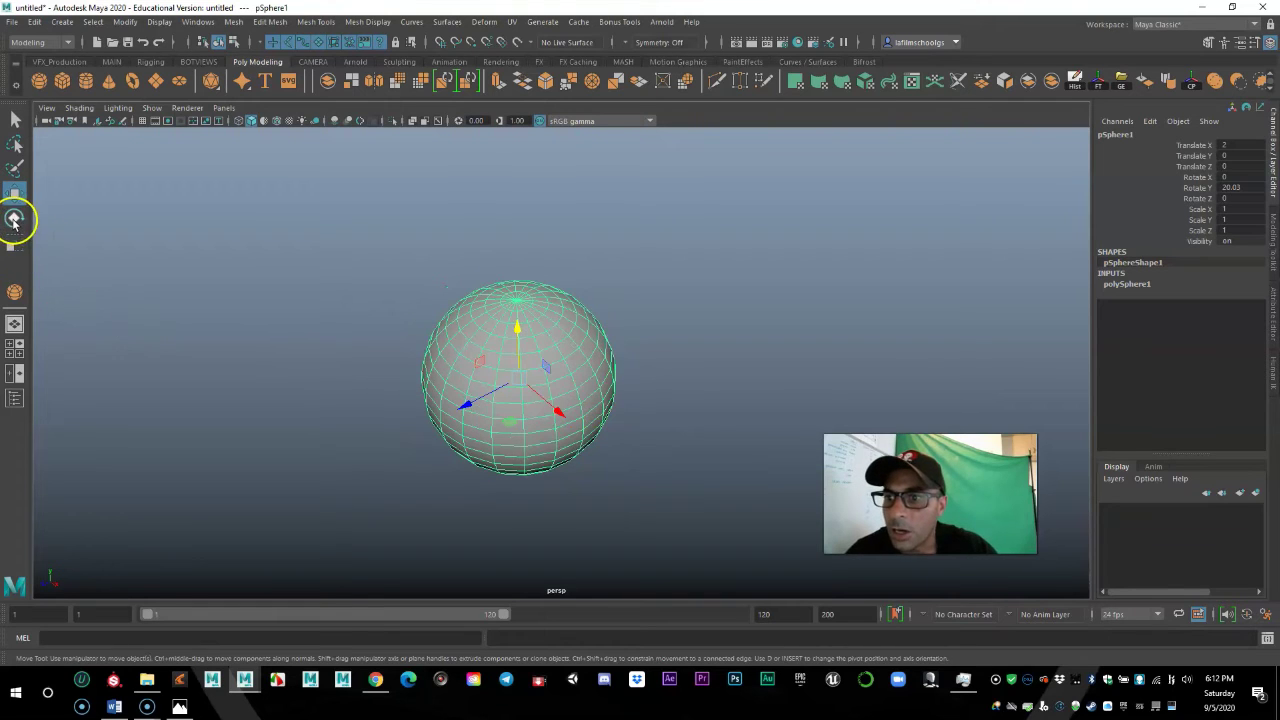
pyautogui.moveTo(477, 400); pyautogui.dragTo(526, 409)
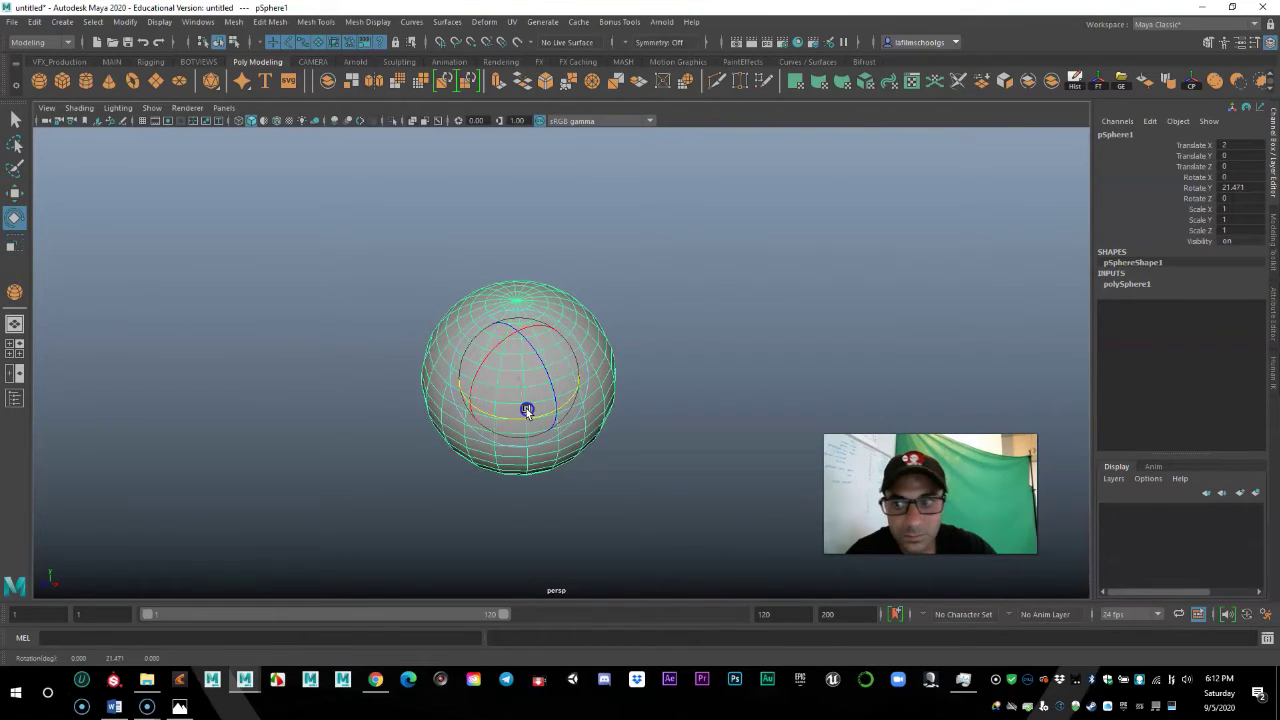
# - Scale the sphere uniformly to about 1.6 with the Scale tool and undo that scaling
pyautogui.click(14, 242)
pyautogui.moveTo(517, 371); pyautogui.dragTo(641, 299)
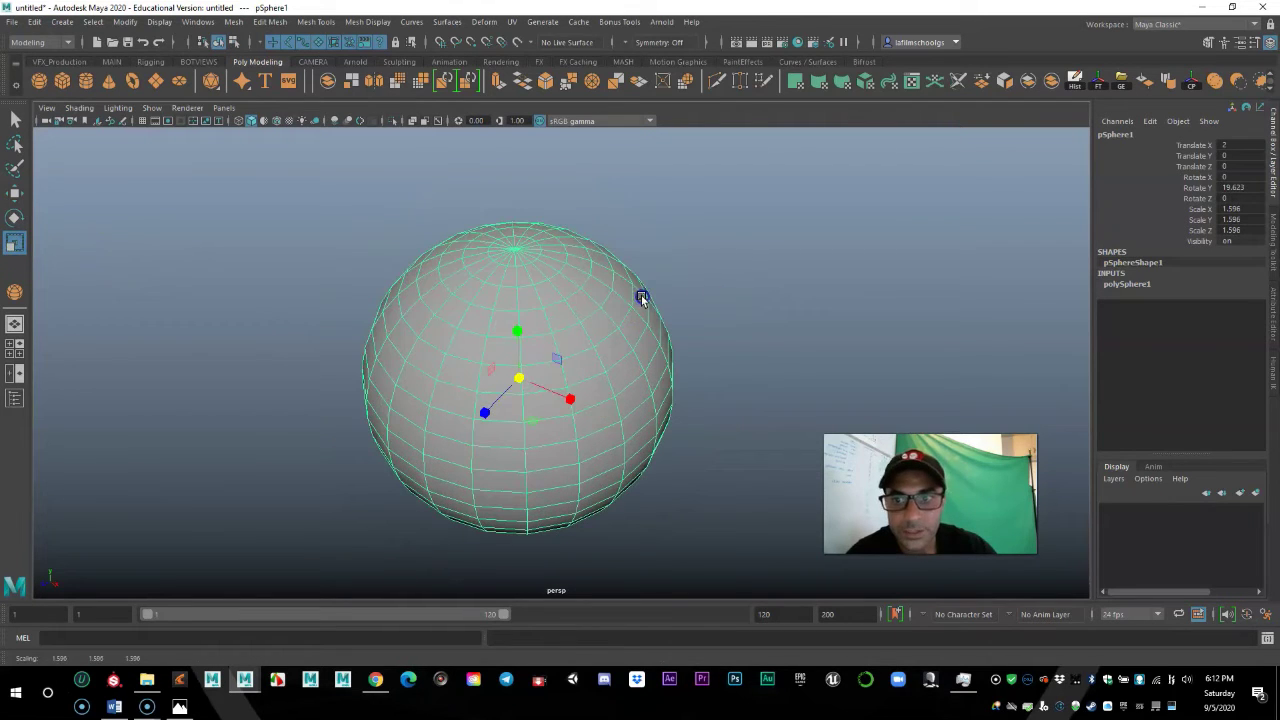
pyautogui.hotkey('ctrl', 'z')
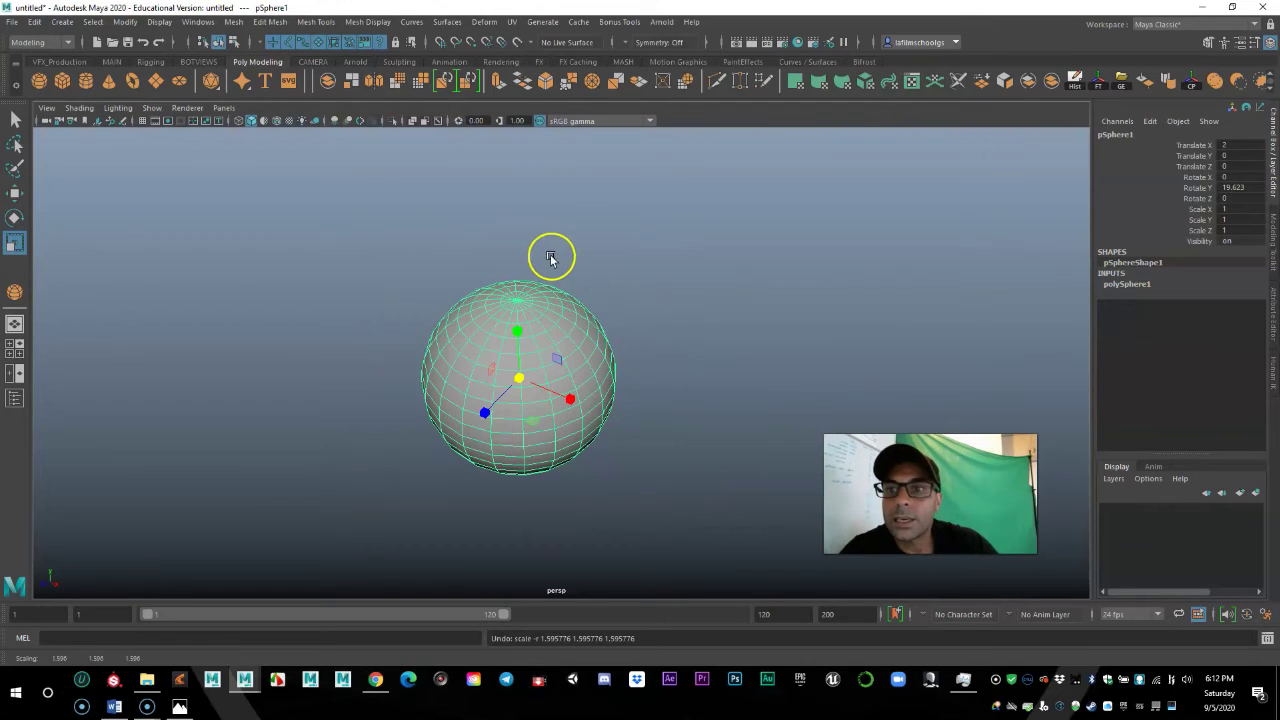
# - Open the Outliner, move it clear of the sphere and shorten its window
pyautogui.click(195, 22)
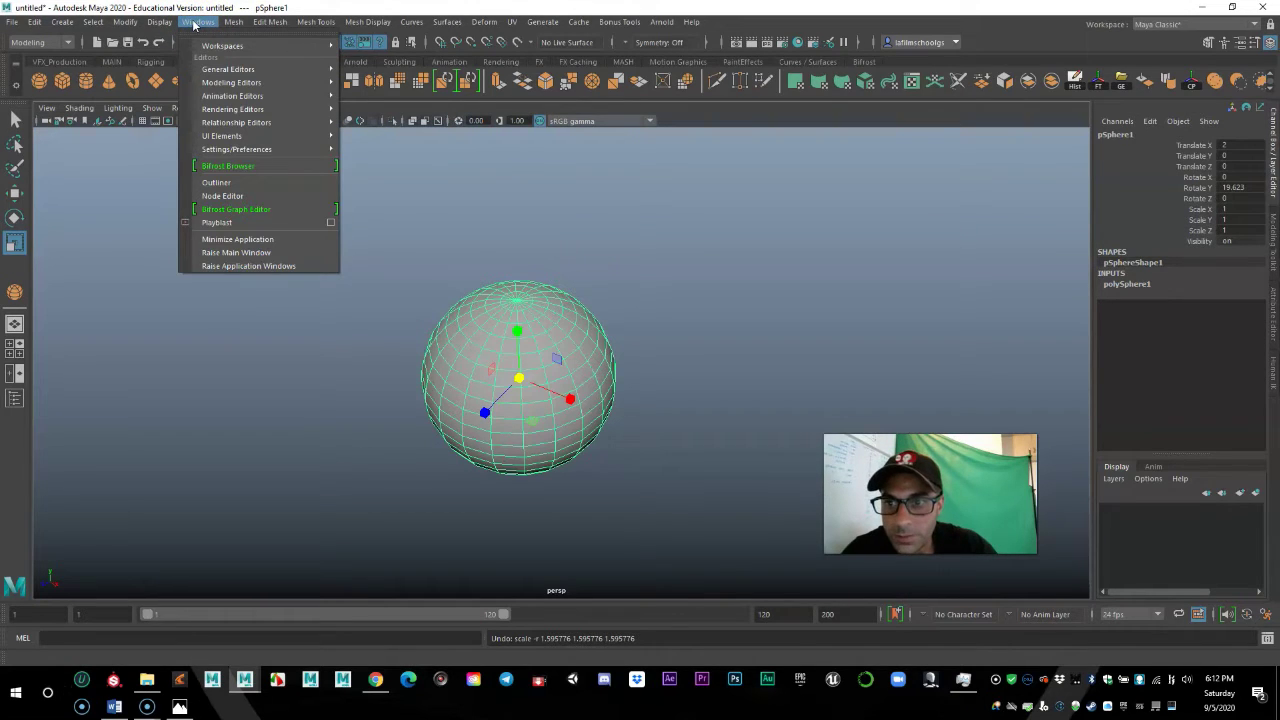
pyautogui.click(226, 184)
pyautogui.moveTo(238, 150); pyautogui.dragTo(191, 149)
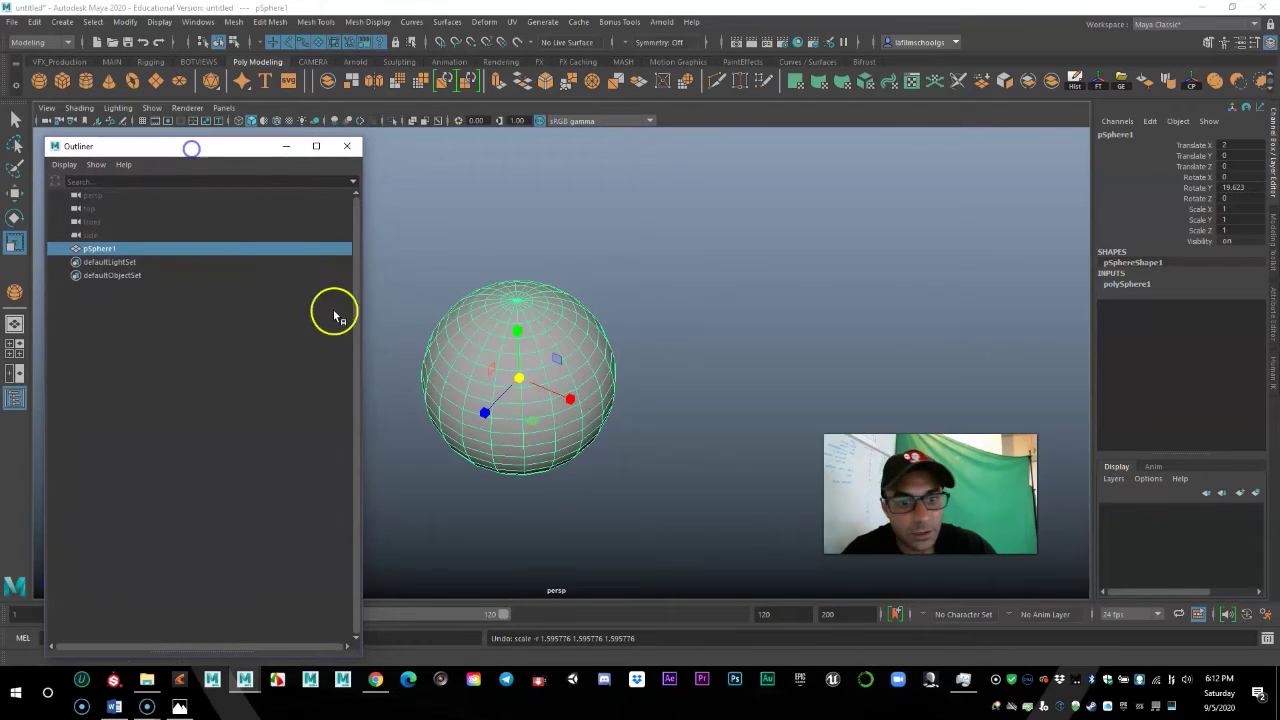
pyautogui.moveTo(338, 656); pyautogui.dragTo(338, 656)
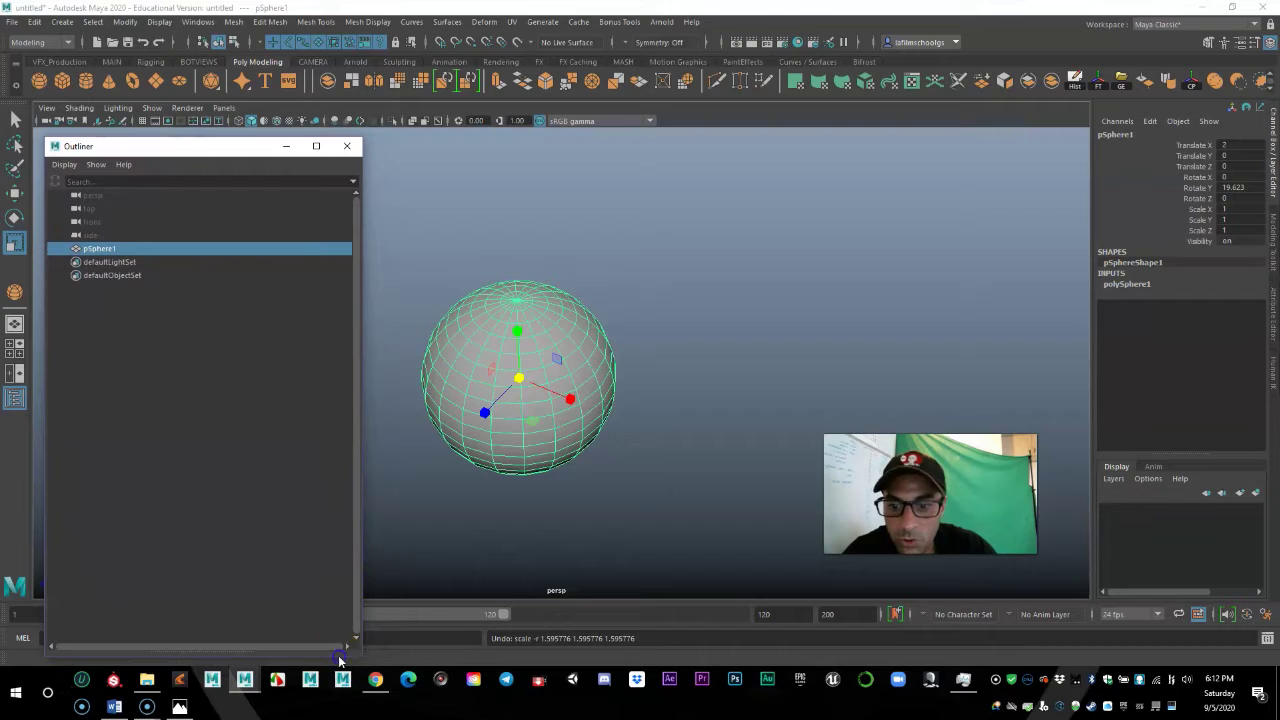
pyautogui.moveTo(337, 651); pyautogui.dragTo(271, 514)
# - Select the sphere and rename it Doronbit in the Outliner
pyautogui.click(708, 333)
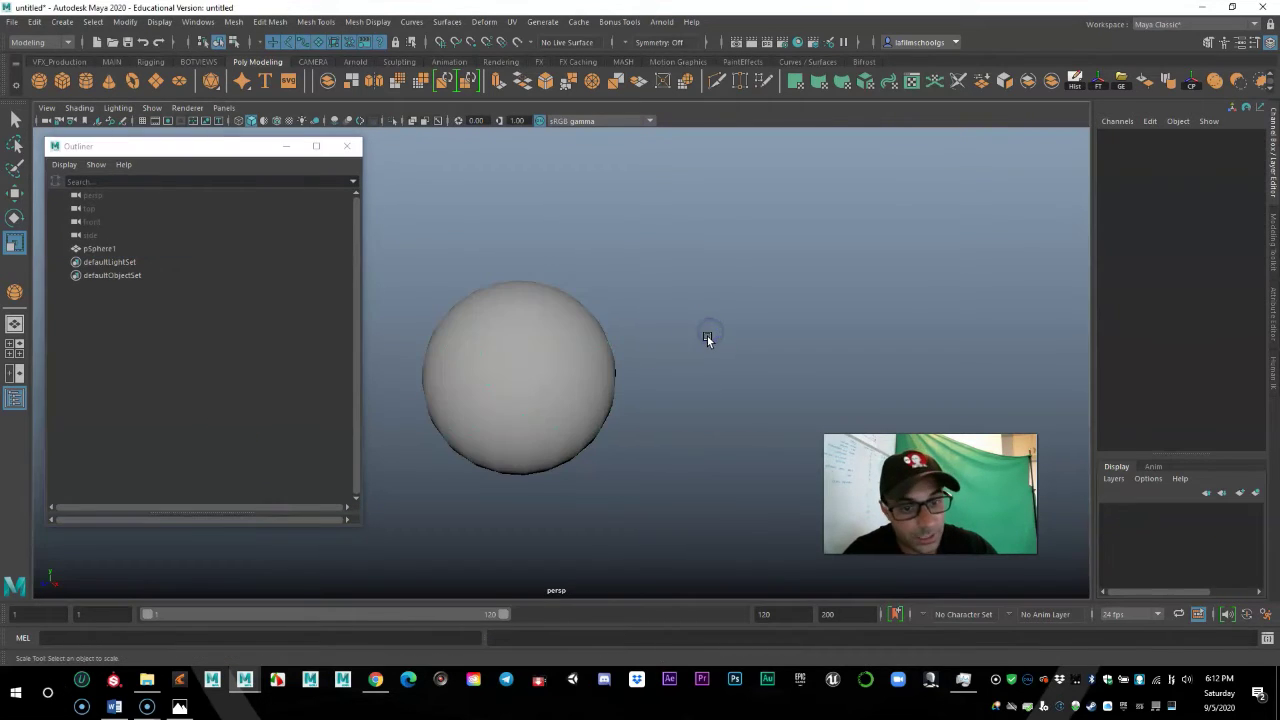
pyautogui.click(539, 324)
pyautogui.click(539, 324)
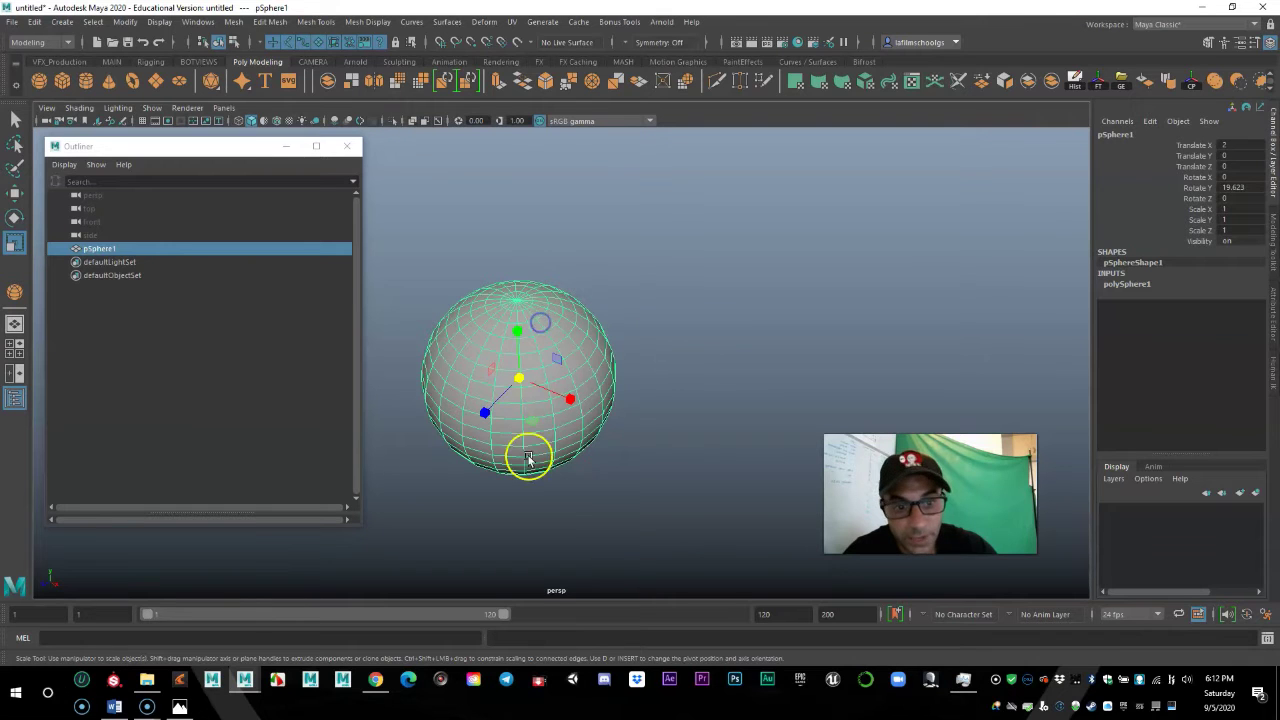
pyautogui.click(112, 249)
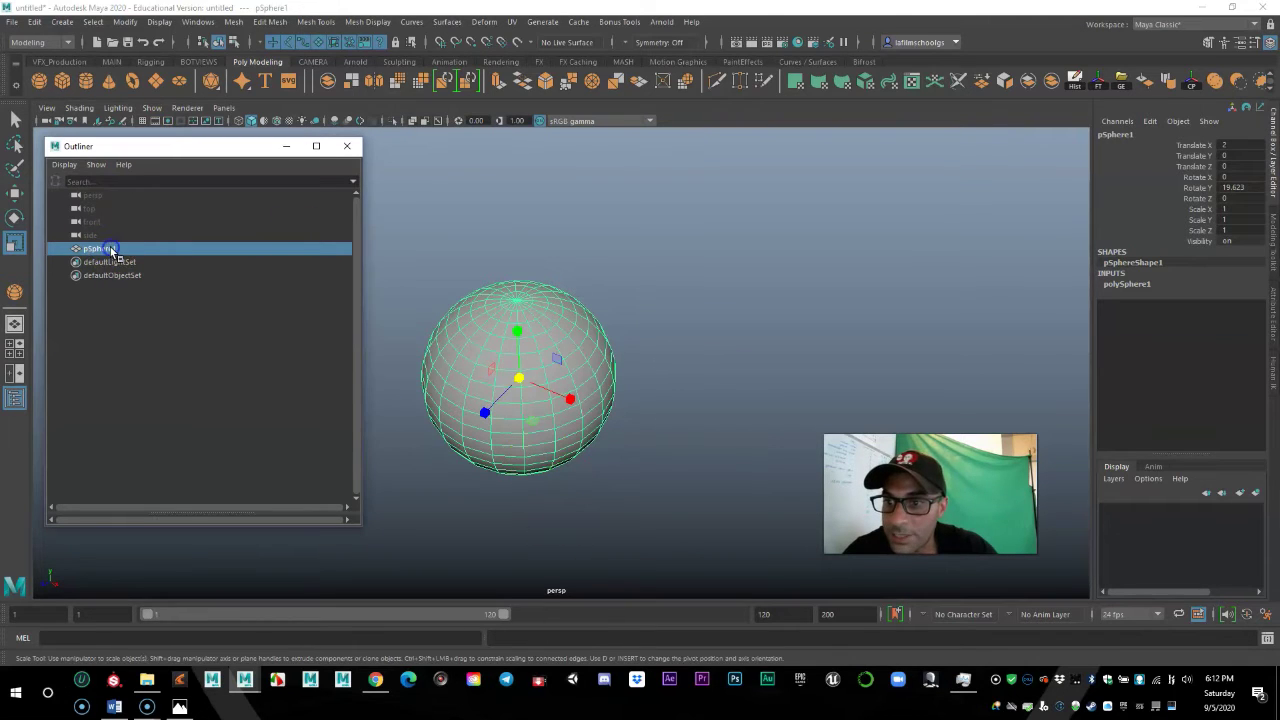
pyautogui.doubleClick(113, 250)
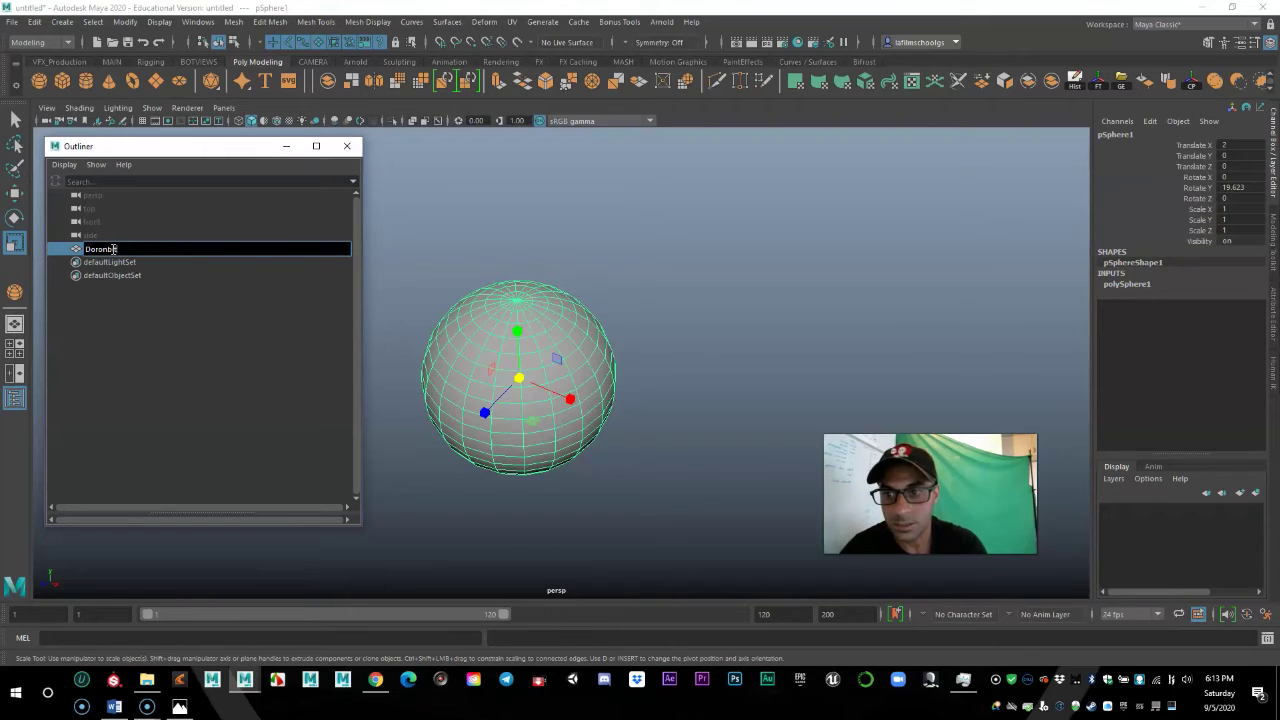
pyautogui.press('Return')
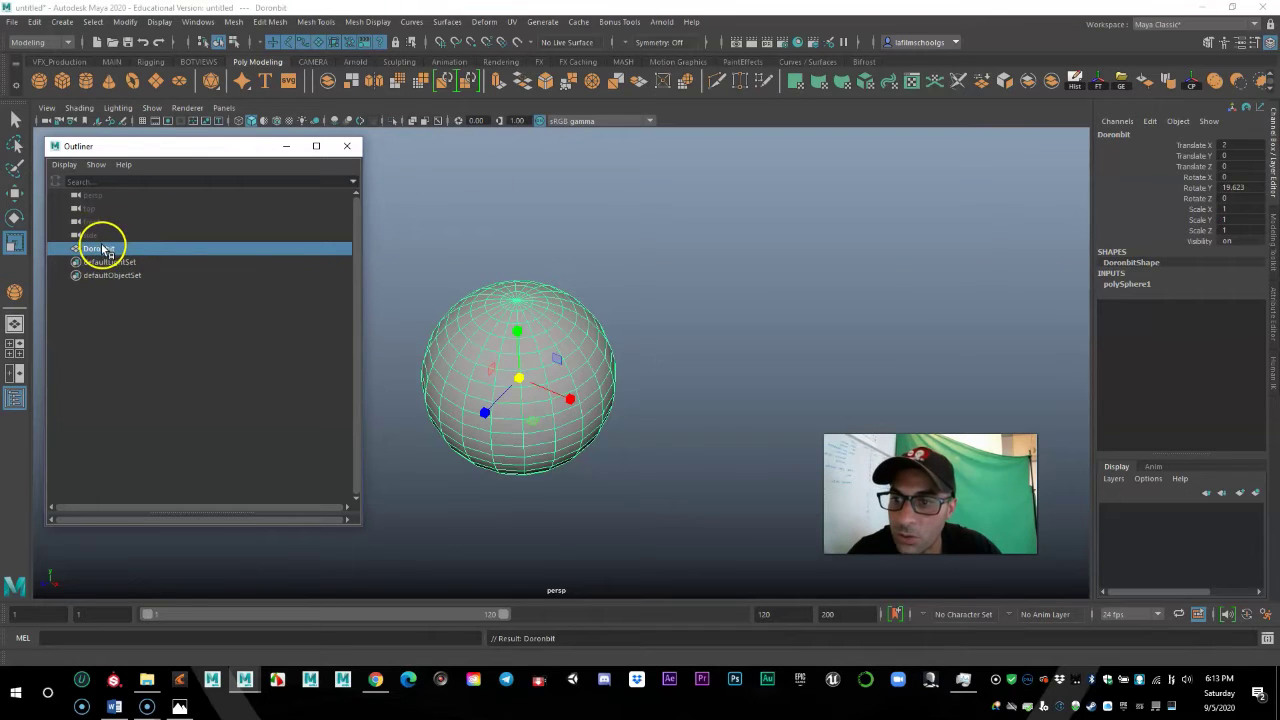
# - Set the Doronbit sphere's Rotate Y value to 0
pyautogui.moveTo(85, 147)
pyautogui.mouseDown()
pyautogui.moveTo(140, 145)
pyautogui.moveTo(90, 148)
pyautogui.mouseUp()
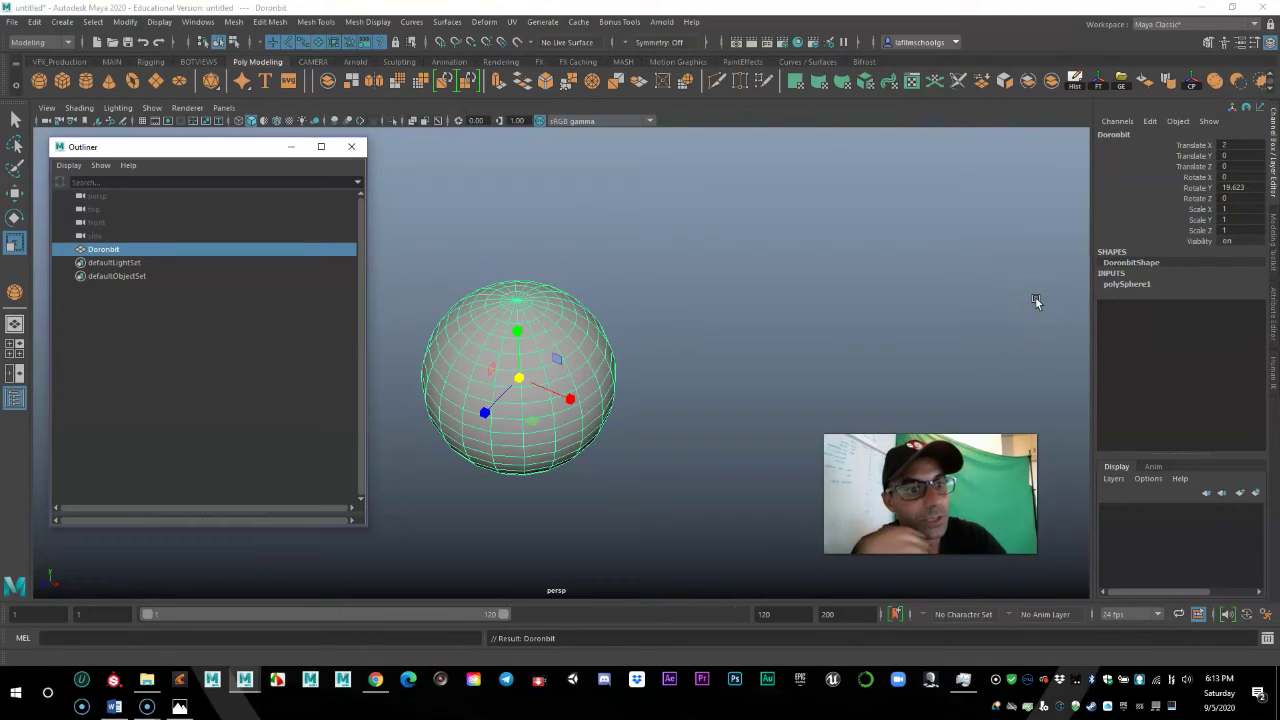
pyautogui.click(1252, 187)
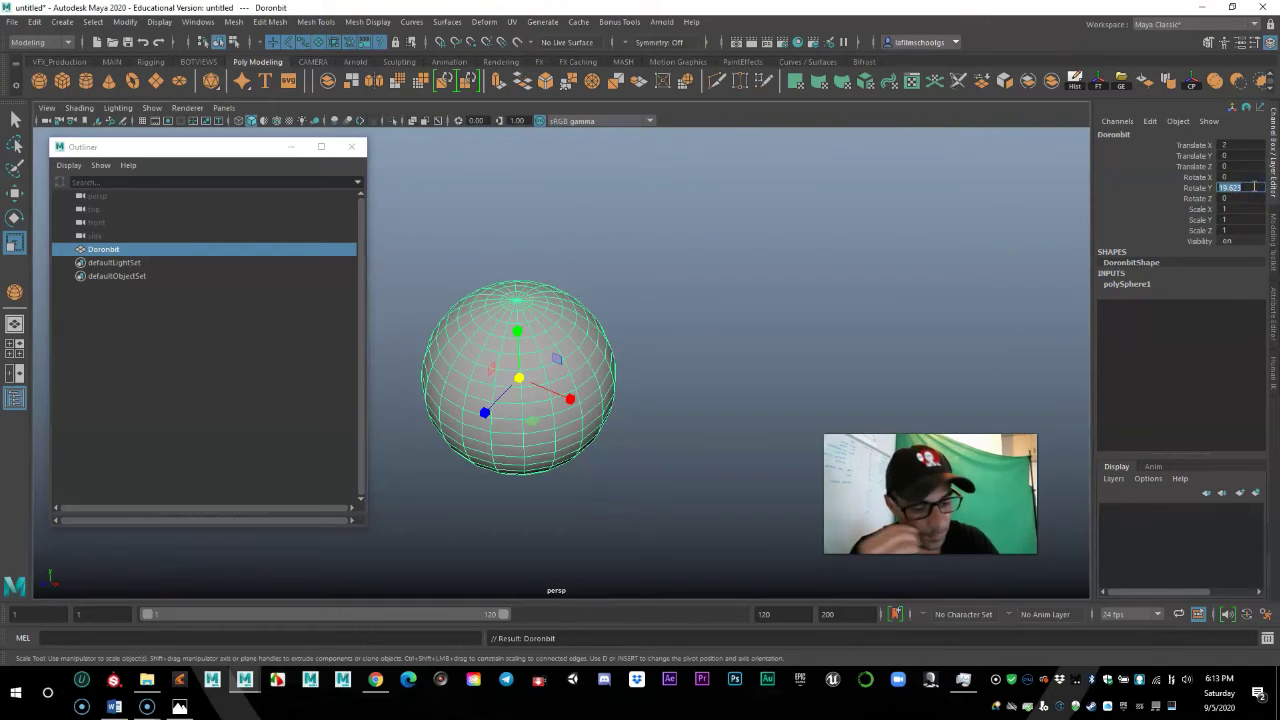
pyautogui.write('0')
pyautogui.press('Return')
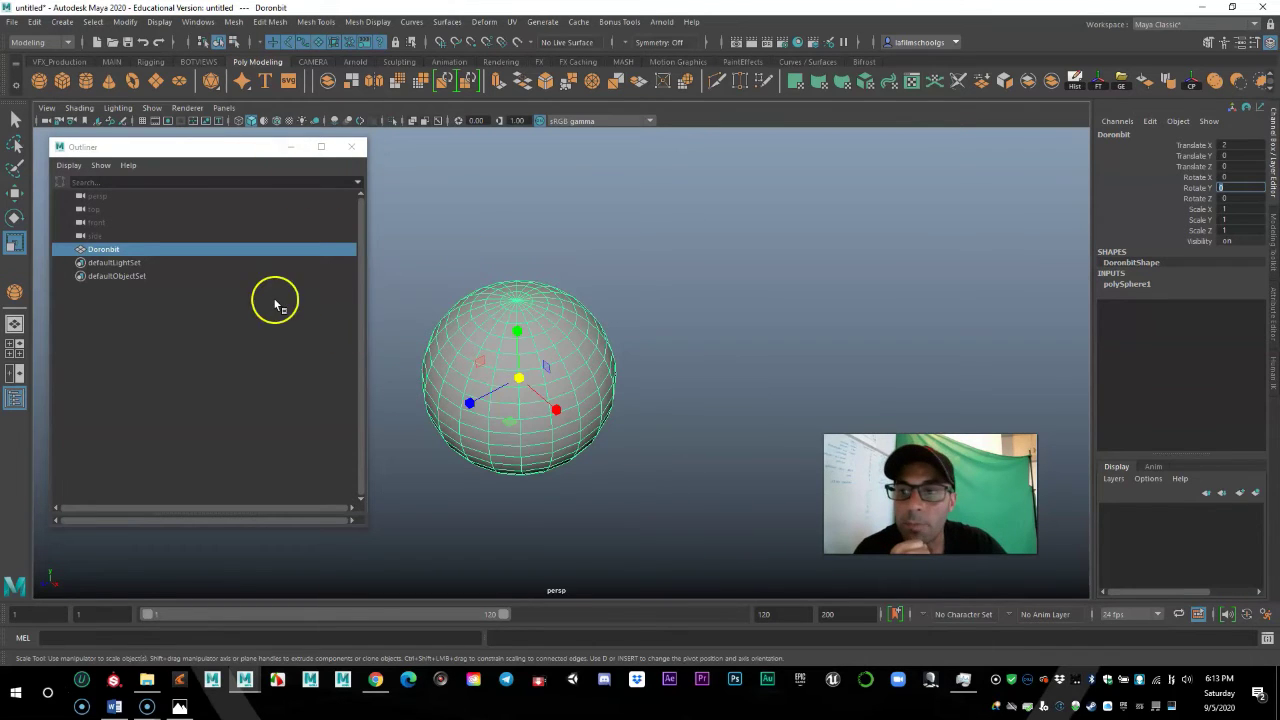
# - Select Doronbit in the Outliner and duplicate it once in place
pyautogui.click(186, 400)
pyautogui.click(104, 250)
pyautogui.moveTo(100, 146)
pyautogui.mouseDown()
pyautogui.moveTo(119, 137)
pyautogui.moveTo(92, 155)
pyautogui.mouseUp()
pyautogui.click(174, 403)
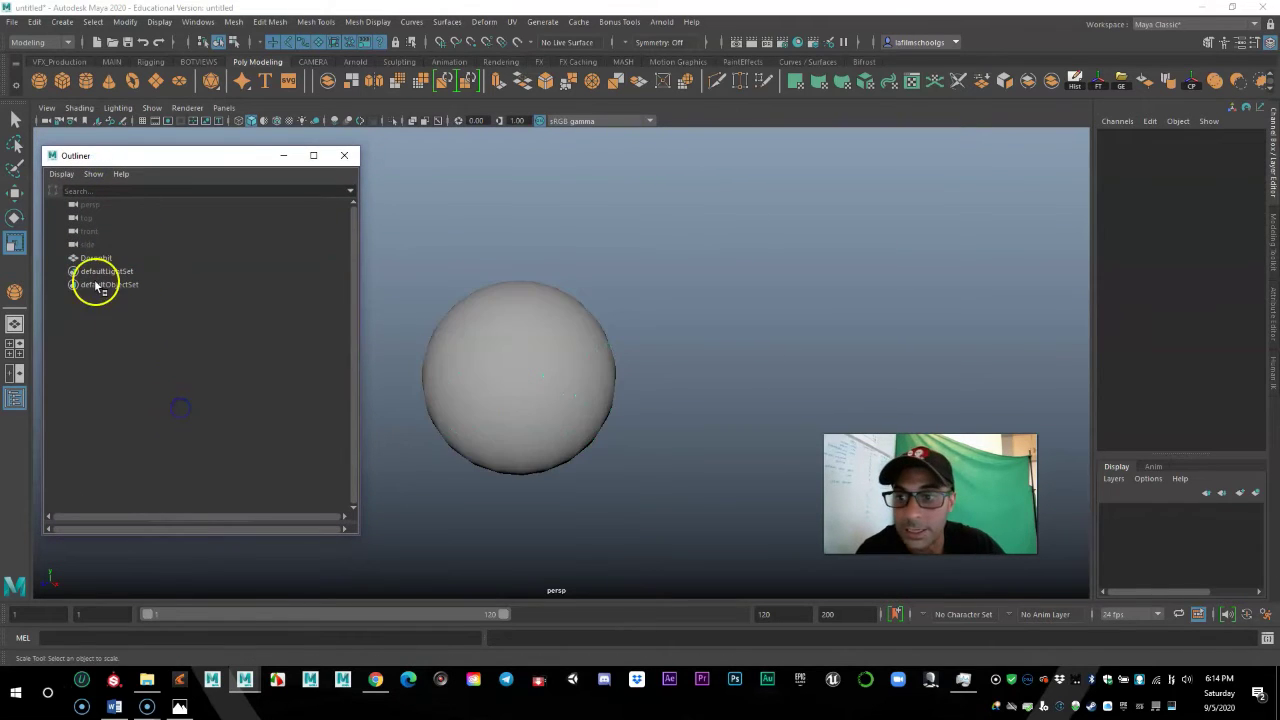
pyautogui.click(98, 261)
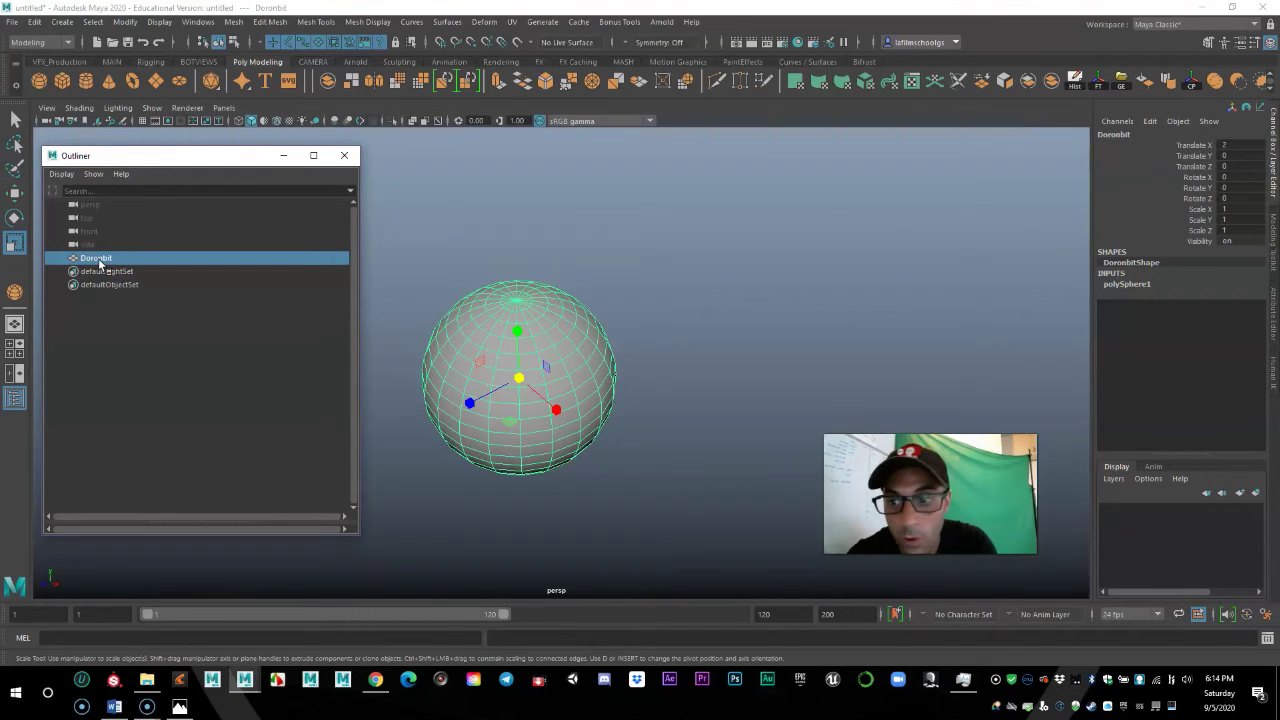
pyautogui.hotkey('ctrl', 'd')
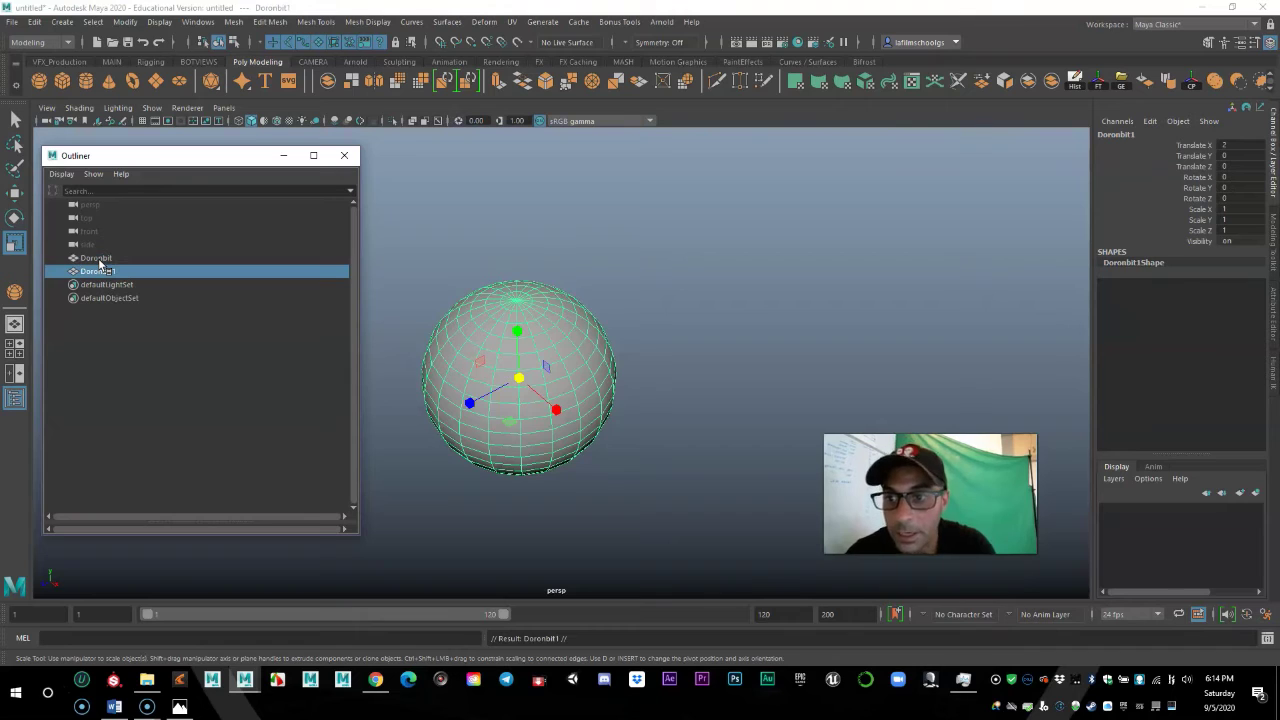
# - Make five more in-place duplicates of the sphere, starting from the first copy
pyautogui.moveTo(143, 271)
pyautogui.mouseDown()
pyautogui.moveTo(89, 276)
pyautogui.moveTo(115, 280)
pyautogui.mouseUp()
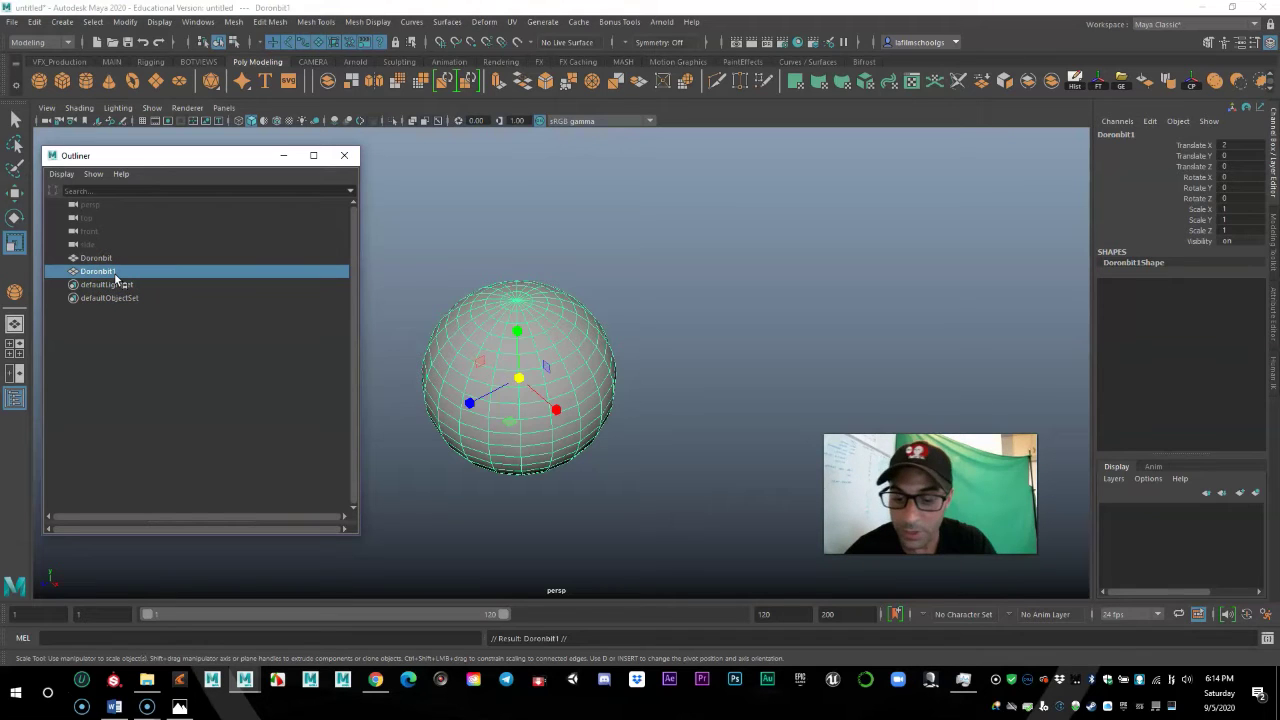
pyautogui.hotkey('ctrl', 'd')
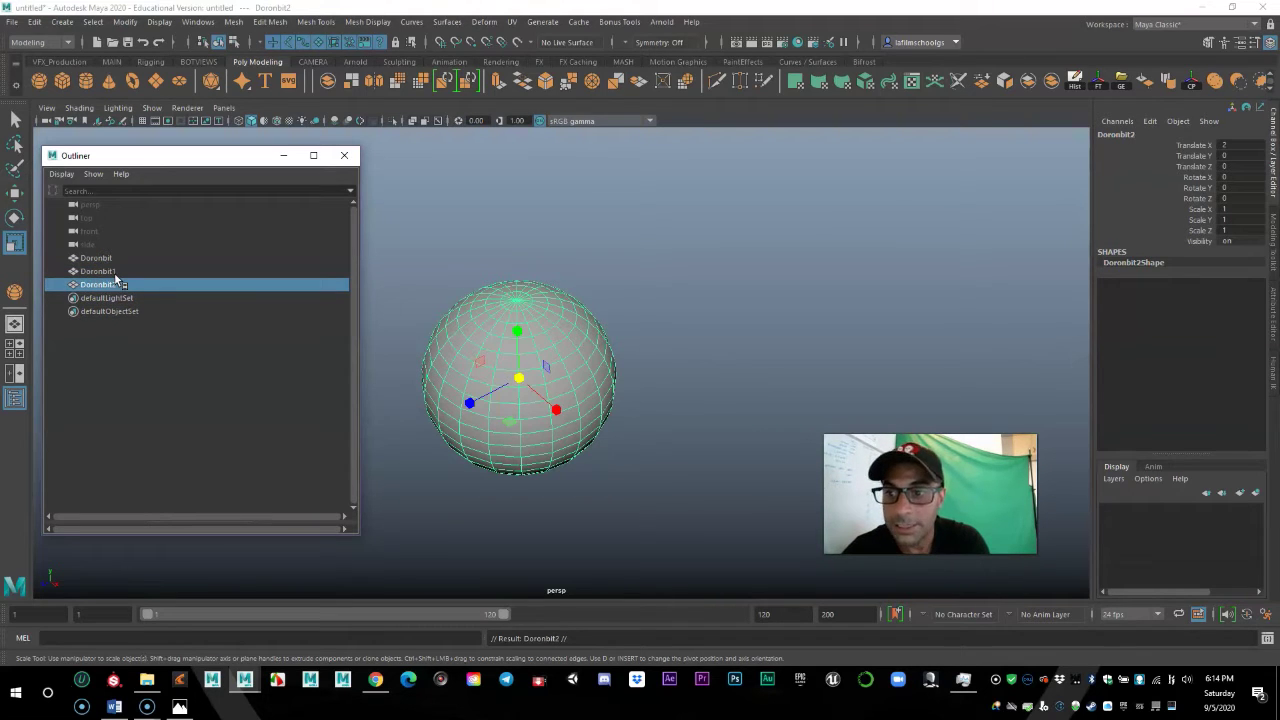
pyautogui.hotkey('ctrl', 'd')
pyautogui.hotkey('ctrl', 'd')
pyautogui.hotkey('ctrl', 'd')
pyautogui.hotkey('ctrl', 'd')
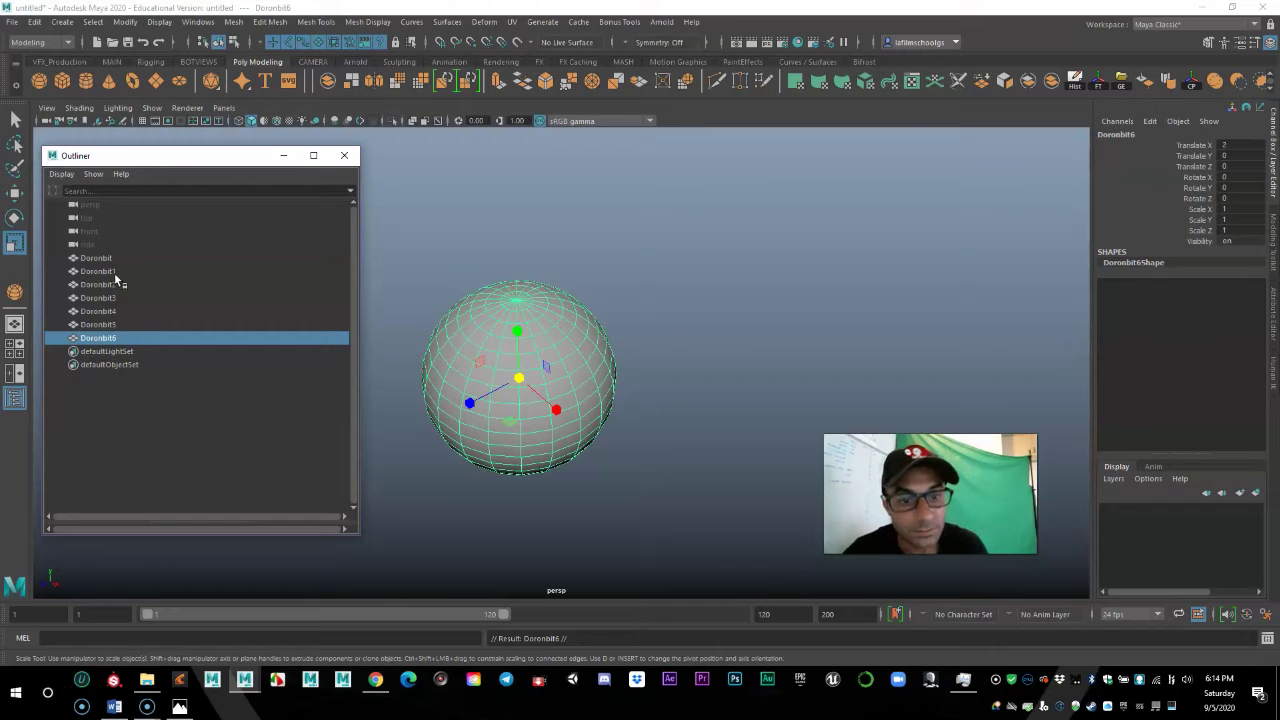
# - Pick Doronbit4 in the Outliner, move it along X to about 24.6 and rotate it about Y to about -2.35
pyautogui.keyDown('alt'); pyautogui.moveTo(543, 363); pyautogui.dragTo(751, 387); pyautogui.keyUp('alt')
pyautogui.keyDown('alt'); pyautogui.moveTo(751, 387); pyautogui.dragTo(731, 423, button='right'); pyautogui.keyUp('alt')
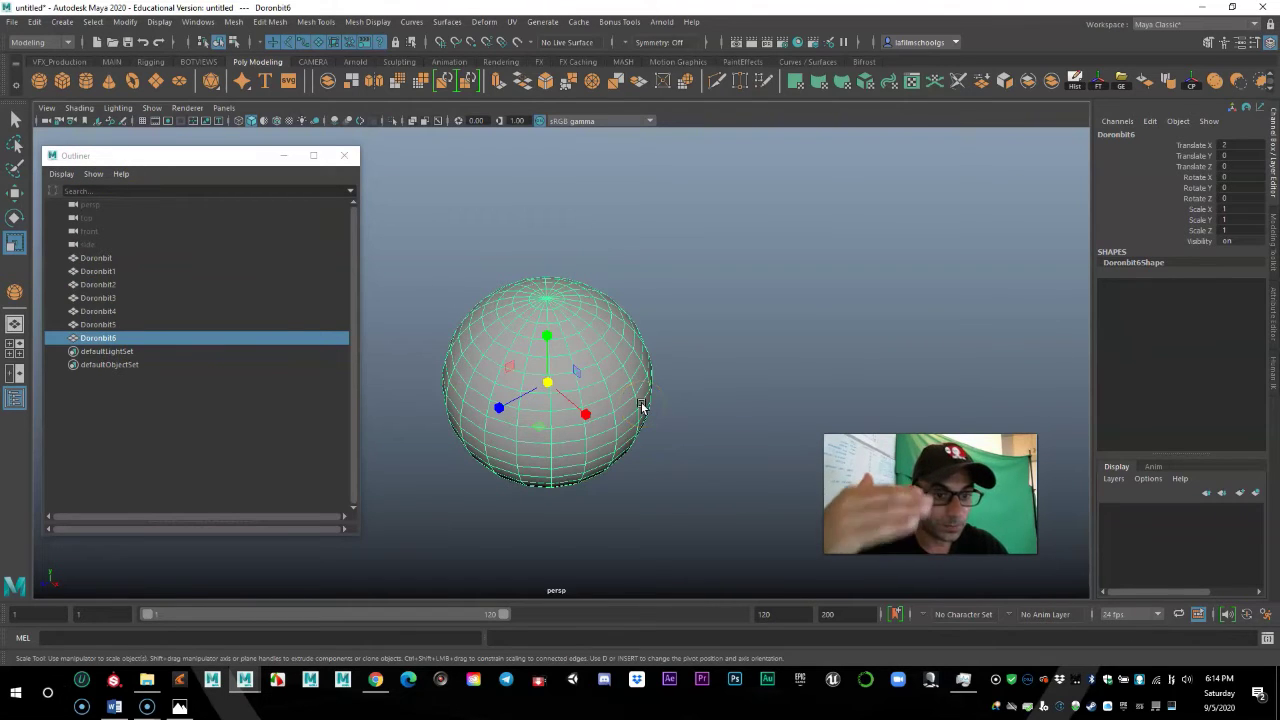
pyautogui.click(105, 312)
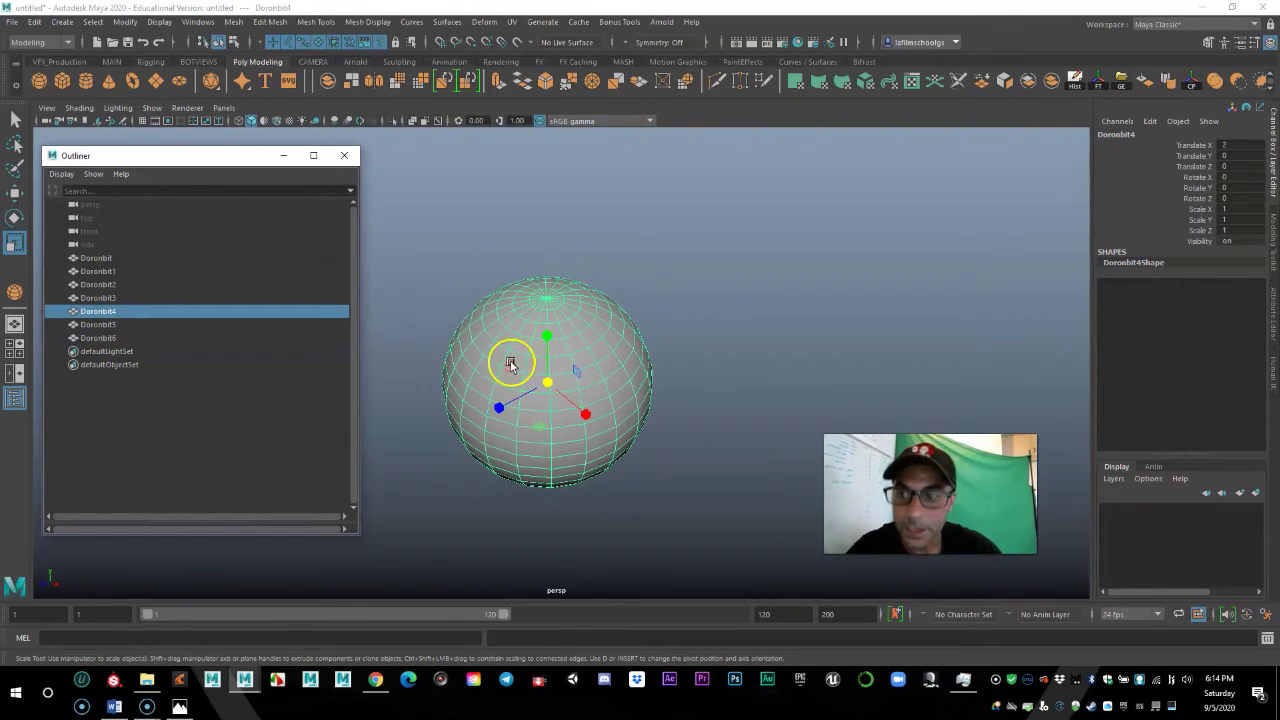
pyautogui.moveTo(85, 160); pyautogui.dragTo(108, 151)
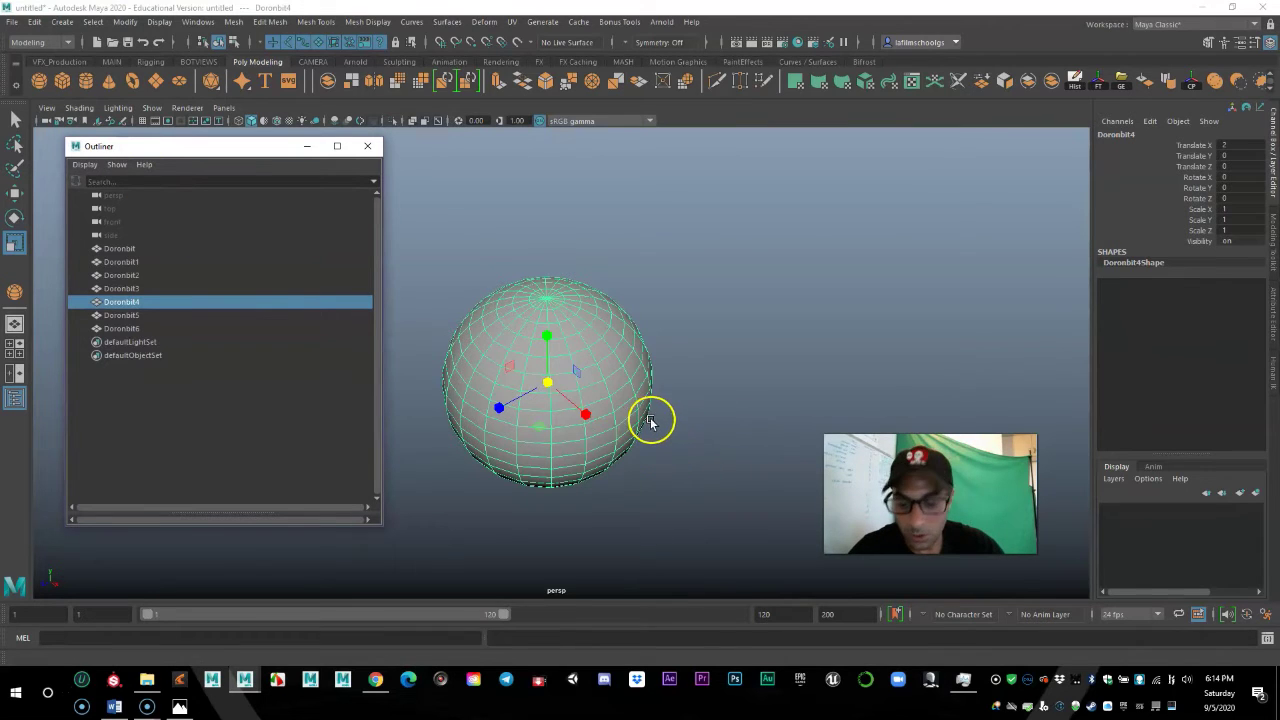
pyautogui.moveTo(658, 443)
pyautogui.keyDown('alt'); pyautogui.mouseDown()
pyautogui.moveTo(617, 451)
pyautogui.moveTo(657, 441)
pyautogui.mouseUp(); pyautogui.keyUp('alt')
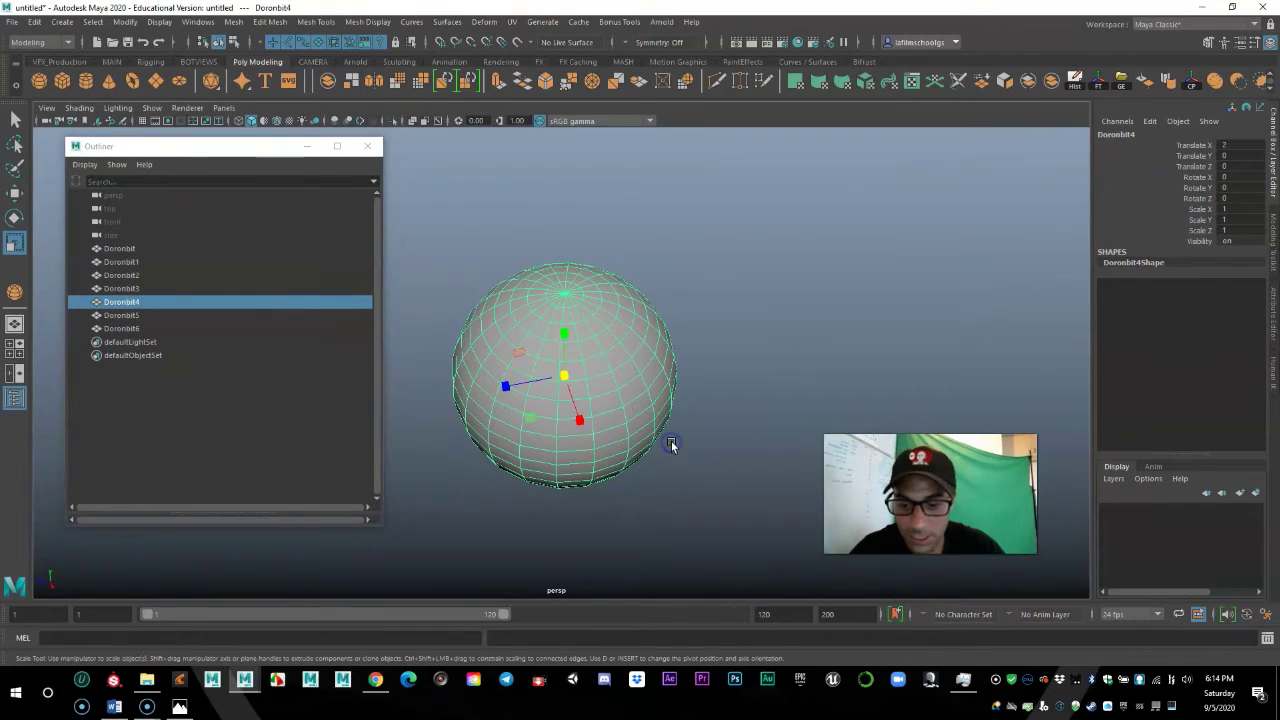
pyautogui.press('w')
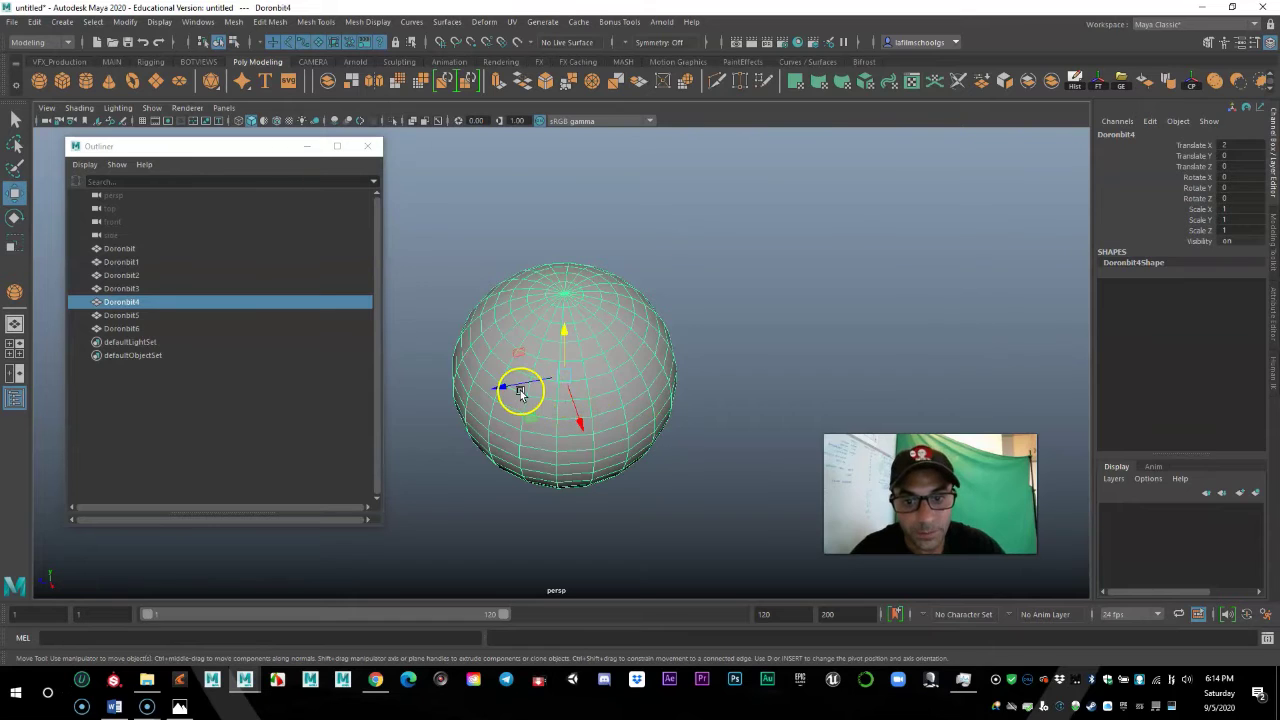
pyautogui.keyDown('alt'); pyautogui.moveTo(474, 506); pyautogui.dragTo(597, 497); pyautogui.keyUp('alt')
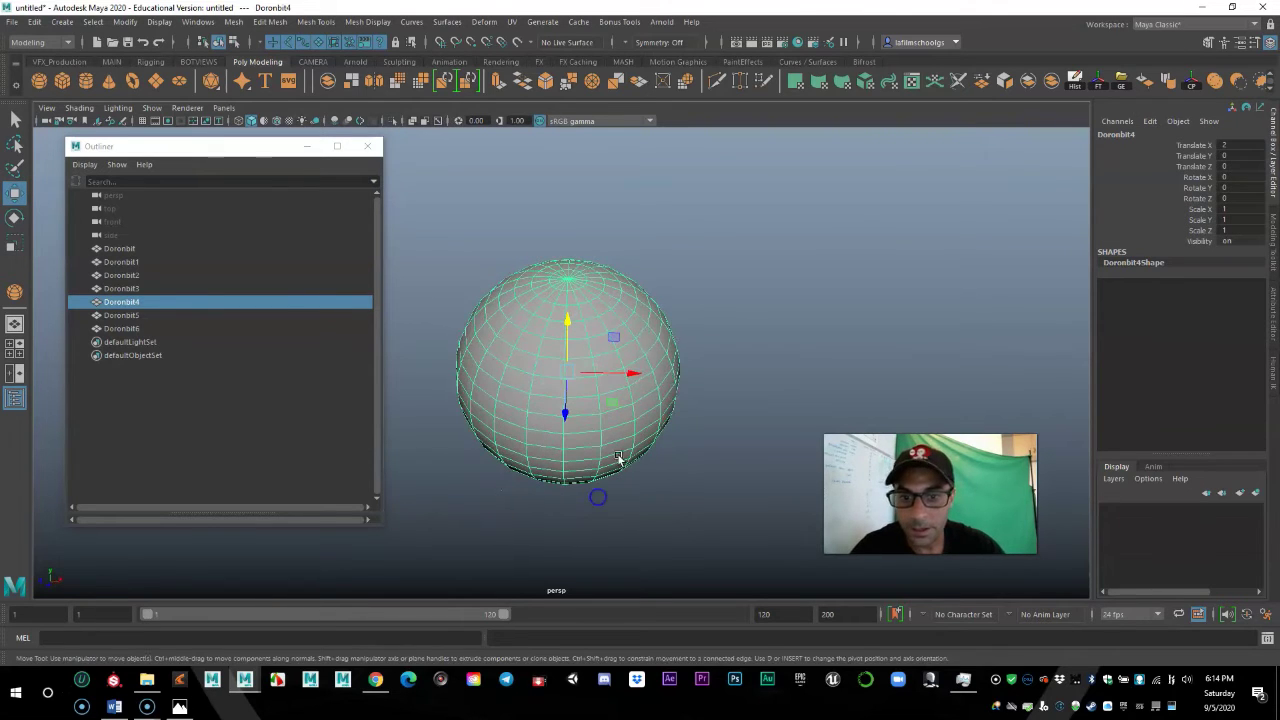
pyautogui.moveTo(635, 372); pyautogui.dragTo(826, 382)
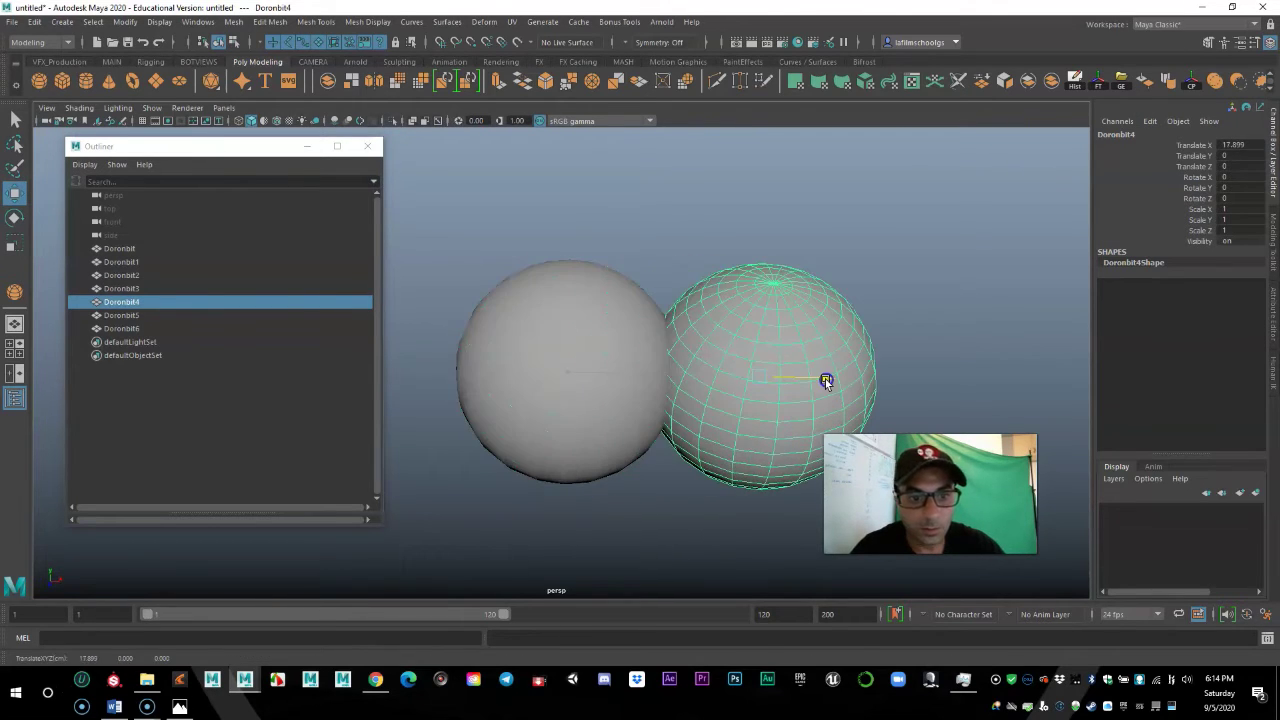
pyautogui.keyDown('alt'); pyautogui.moveTo(778, 400); pyautogui.dragTo(569, 414, button='right'); pyautogui.keyUp('alt')
pyautogui.moveTo(778, 374); pyautogui.dragTo(817, 409)
pyautogui.press('e')
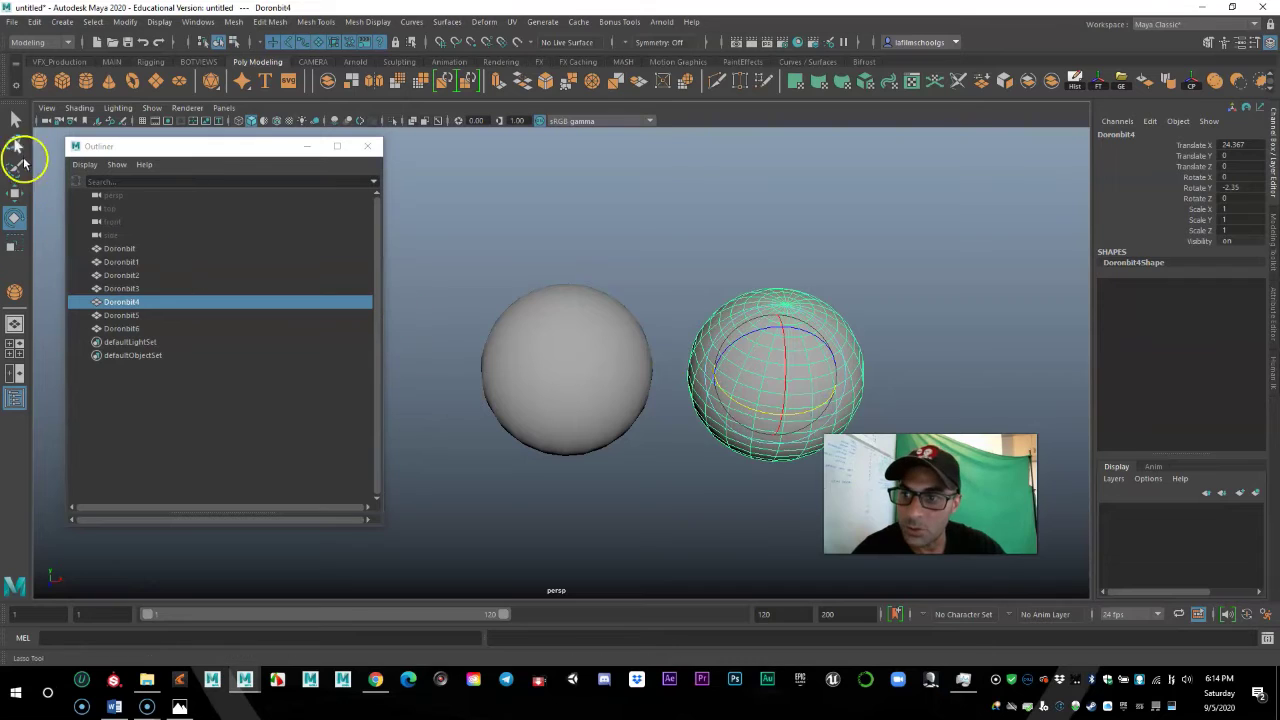
# - Cycle through the Rotate, Scale and Move tools with Doronbit4 selected, ending on the Scale tool
pyautogui.click(17, 217)
pyautogui.click(18, 222)
pyautogui.click(17, 247)
pyautogui.click(14, 200)
pyautogui.click(17, 218)
pyautogui.click(17, 240)
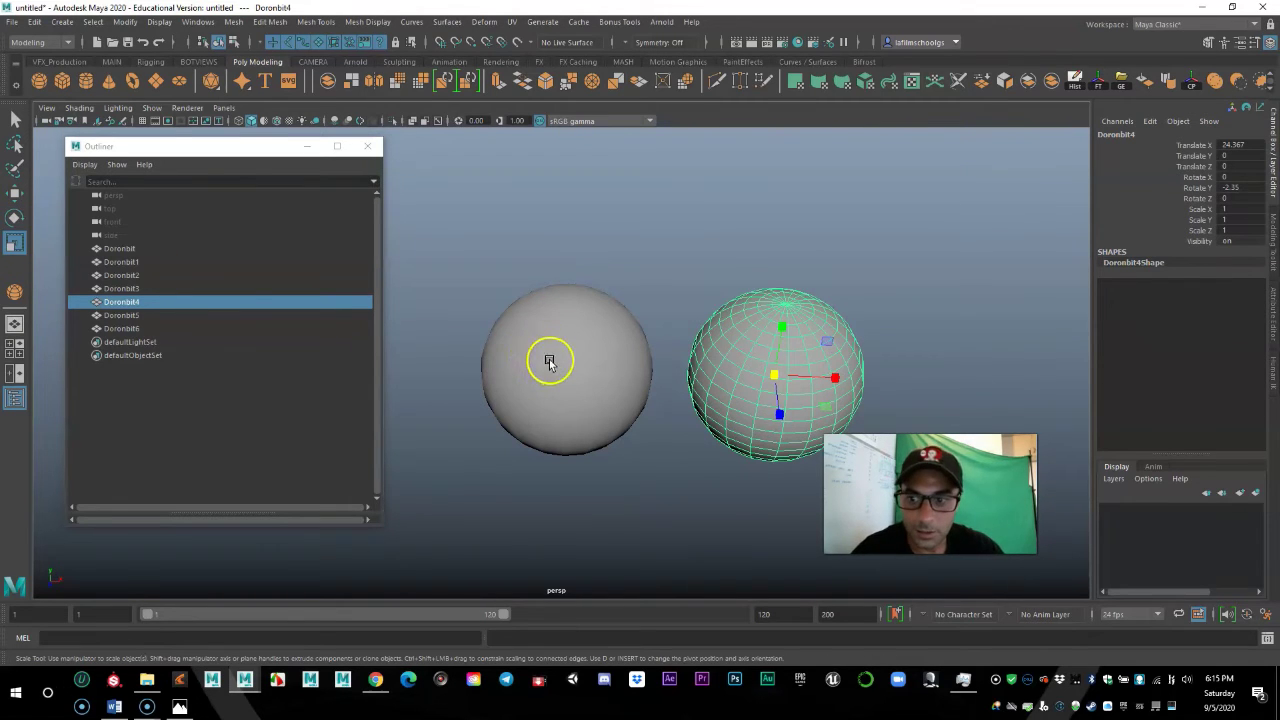
# - Pick Doronbit5 in the Outliner and move it backward along Z to about -30.4
pyautogui.click(122, 316)
pyautogui.keyDown('alt'); pyautogui.moveTo(713, 440); pyautogui.dragTo(585, 455, button='right'); pyautogui.keyUp('alt')
pyautogui.keyDown('alt'); pyautogui.moveTo(585, 455); pyautogui.dragTo(550, 453, button='middle'); pyautogui.keyUp('alt')
pyautogui.keyDown('alt'); pyautogui.moveTo(550, 453); pyautogui.dragTo(502, 447); pyautogui.keyUp('alt')
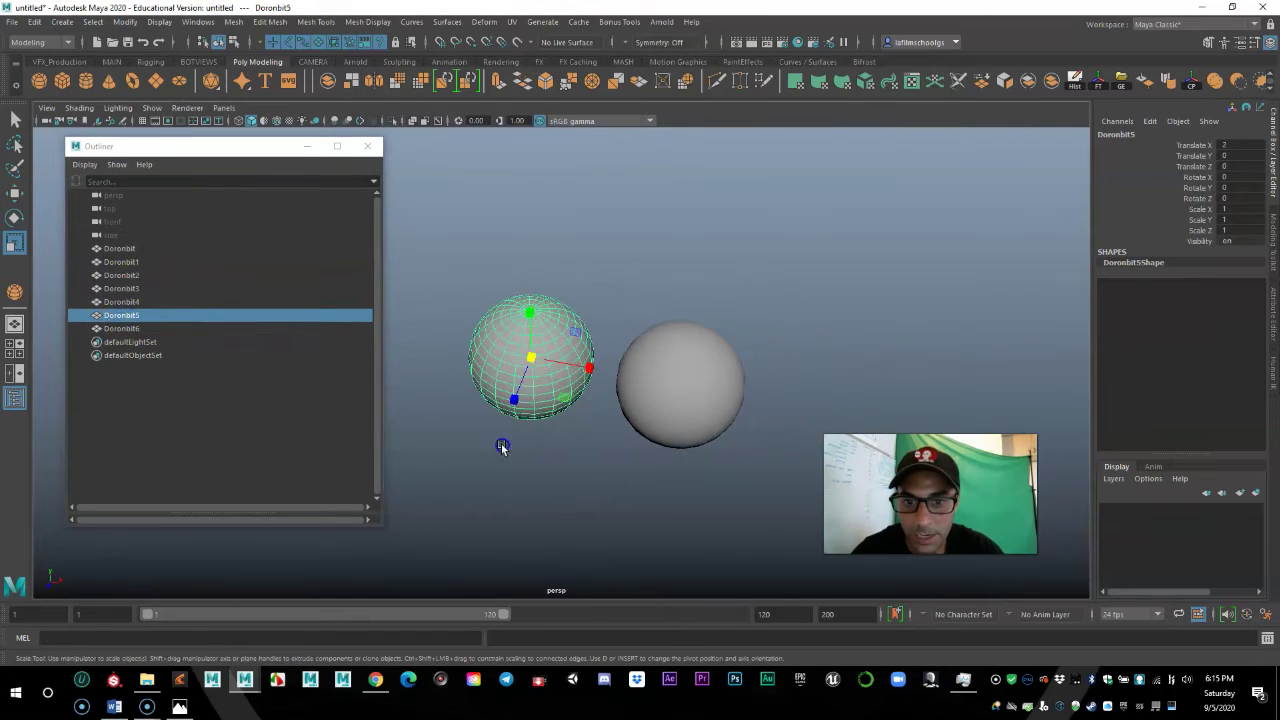
pyautogui.keyDown('alt'); pyautogui.moveTo(502, 447); pyautogui.dragTo(571, 457, button='right'); pyautogui.keyUp('alt')
pyautogui.press('w')
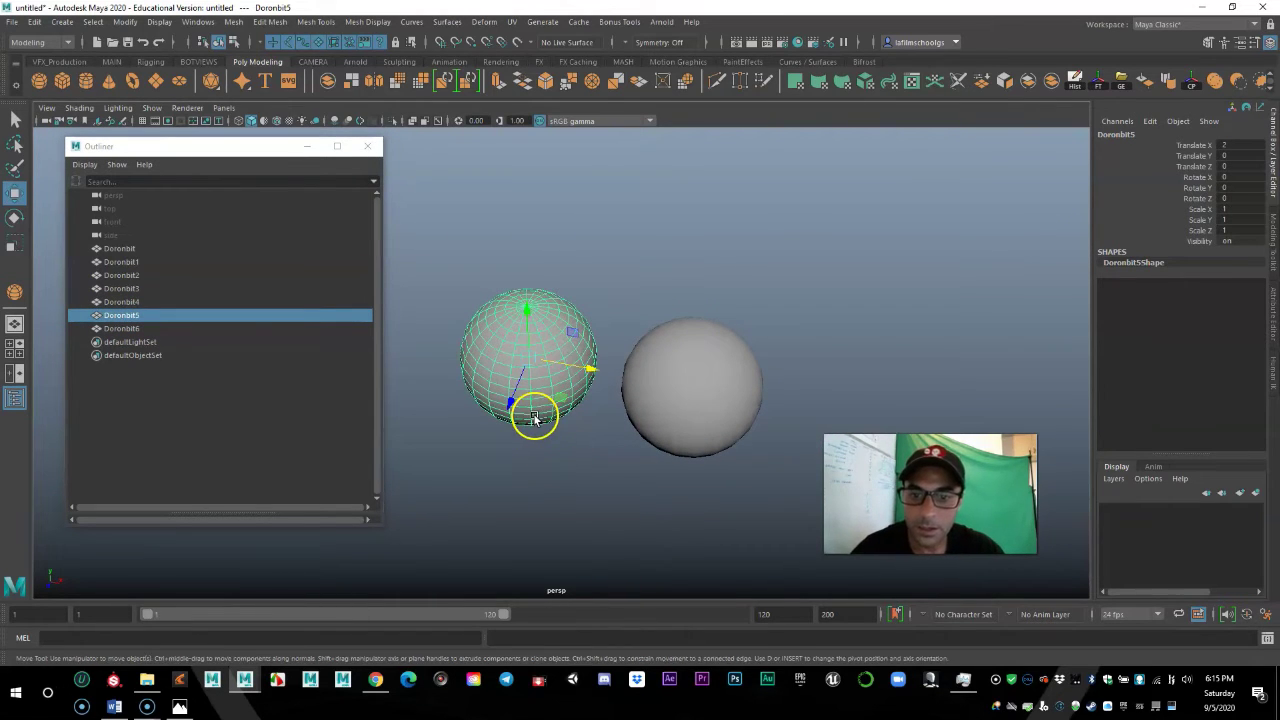
pyautogui.moveTo(508, 400); pyautogui.dragTo(596, 270)
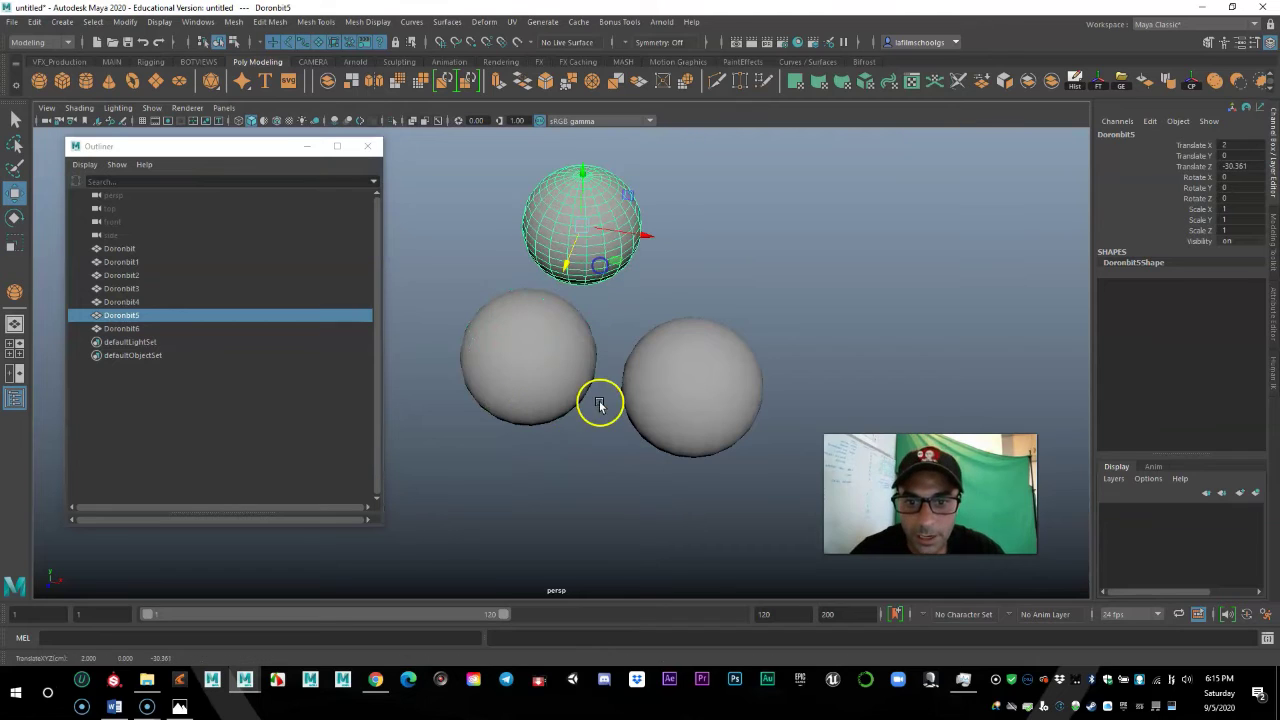
# - Move Doronbit away from the stack along negative X and Doronbit3 forward along Z to about 29.4
pyautogui.click(557, 361)
pyautogui.keyDown('alt'); pyautogui.moveTo(527, 446); pyautogui.dragTo(569, 443); pyautogui.keyUp('alt')
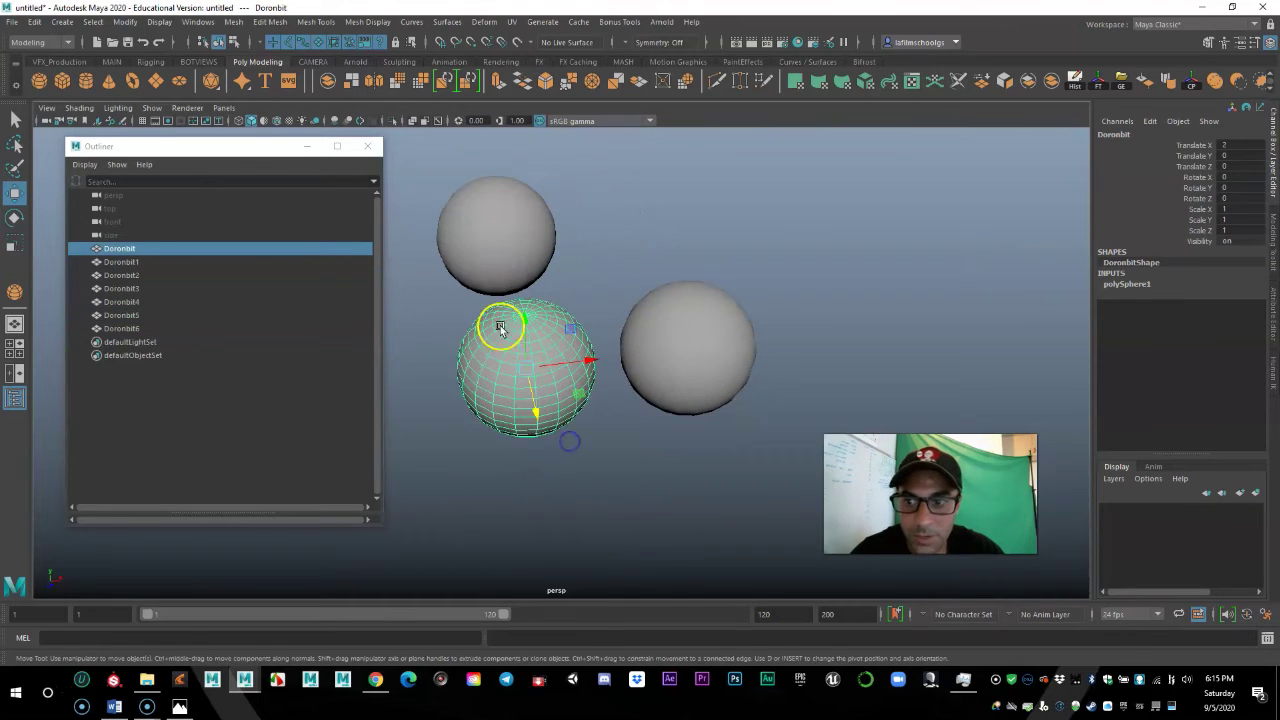
pyautogui.moveTo(600, 369); pyautogui.dragTo(383, 360)
pyautogui.keyDown('alt'); pyautogui.moveTo(666, 417); pyautogui.dragTo(581, 386); pyautogui.keyUp('alt')
pyautogui.click(614, 371)
pyautogui.keyDown('alt'); pyautogui.moveTo(674, 449); pyautogui.dragTo(509, 471); pyautogui.keyUp('alt')
# - Move Doronbit6 along X to about -66.8 and Doronbit1 along Z to about -64.4
pyautogui.click(600, 429)
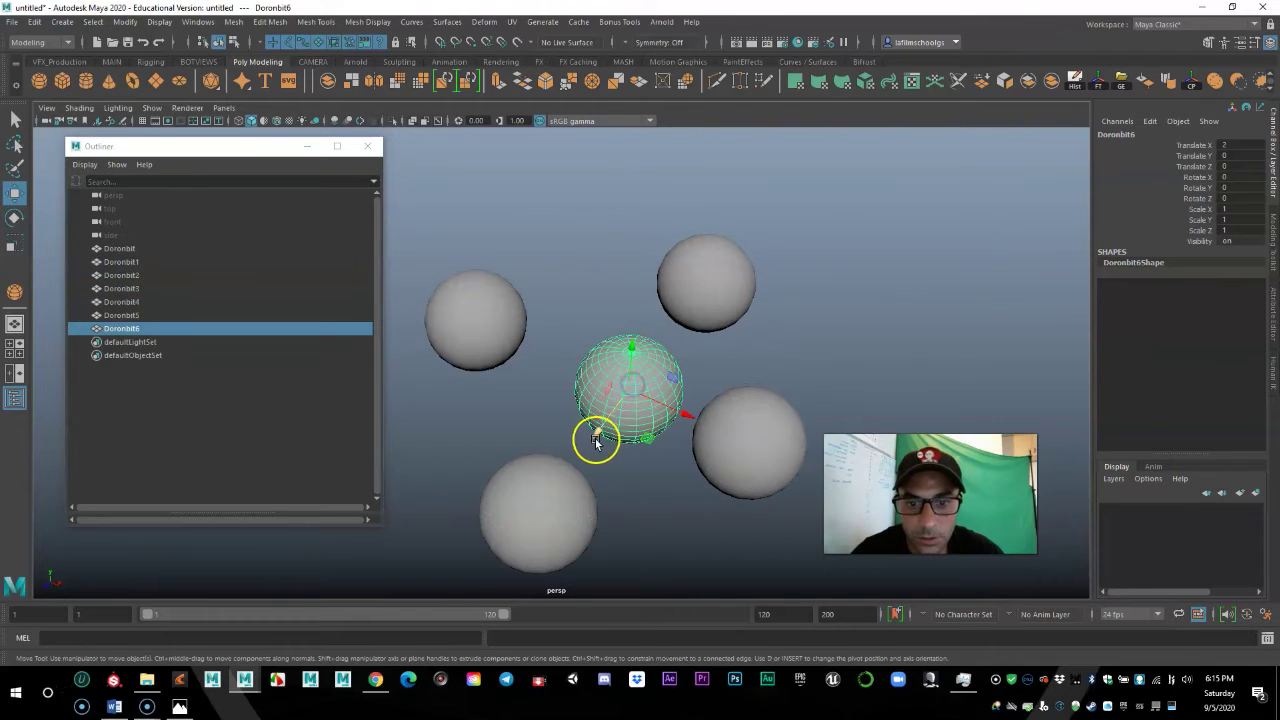
pyautogui.keyDown('alt'); pyautogui.moveTo(648, 436); pyautogui.dragTo(494, 286); pyautogui.keyUp('alt')
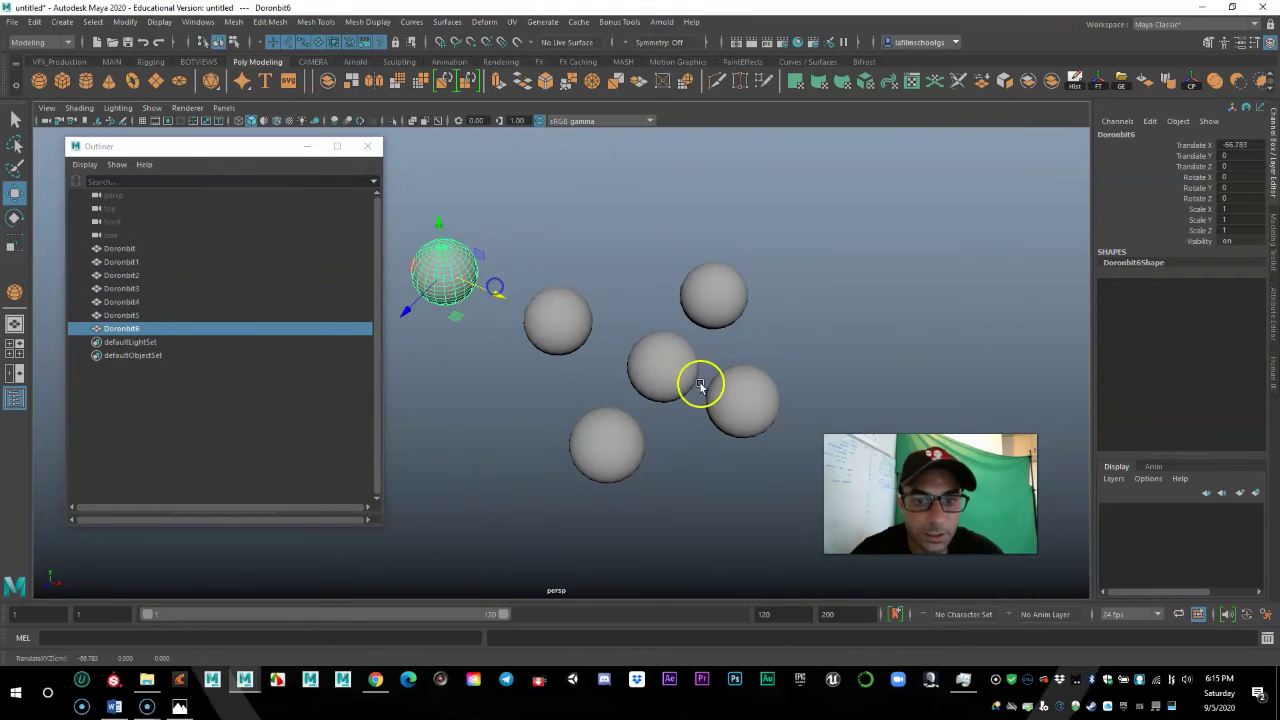
pyautogui.click(660, 397)
pyautogui.moveTo(634, 408); pyautogui.dragTo(831, 297)
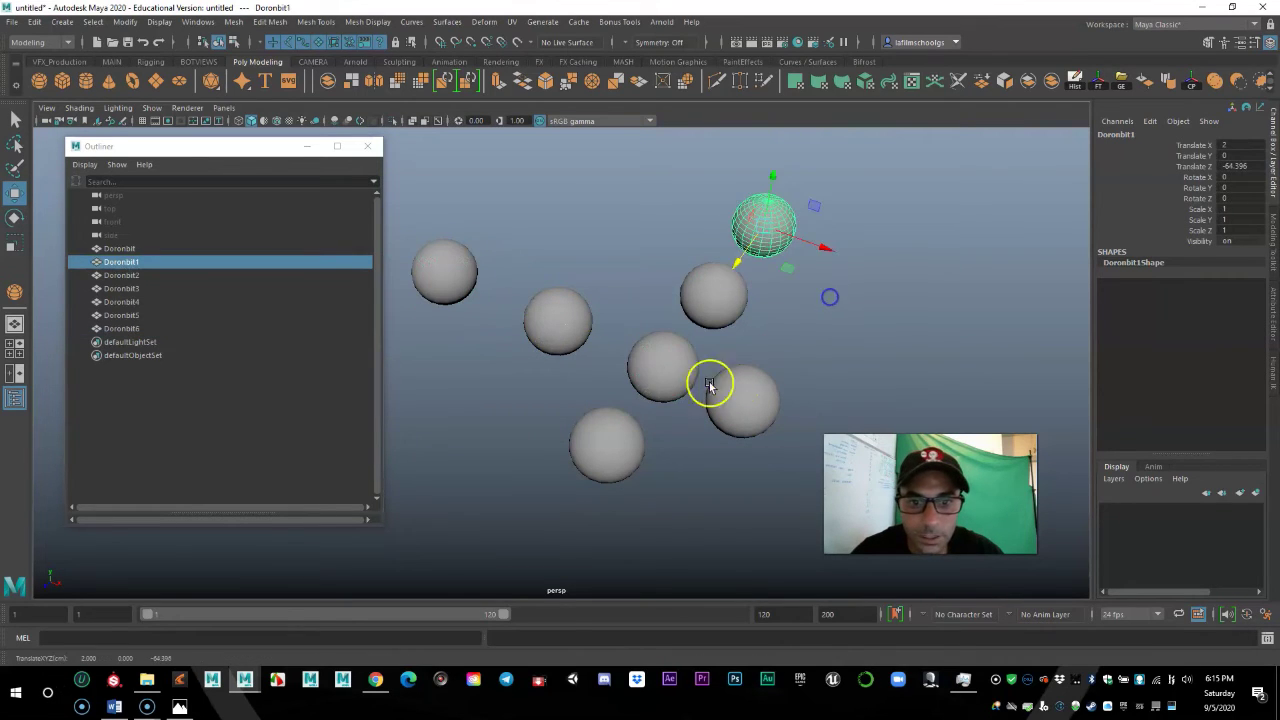
pyautogui.click(677, 382)
pyautogui.moveTo(722, 392); pyautogui.dragTo(640, 345)
pyautogui.hotkey('ctrl', 'z')
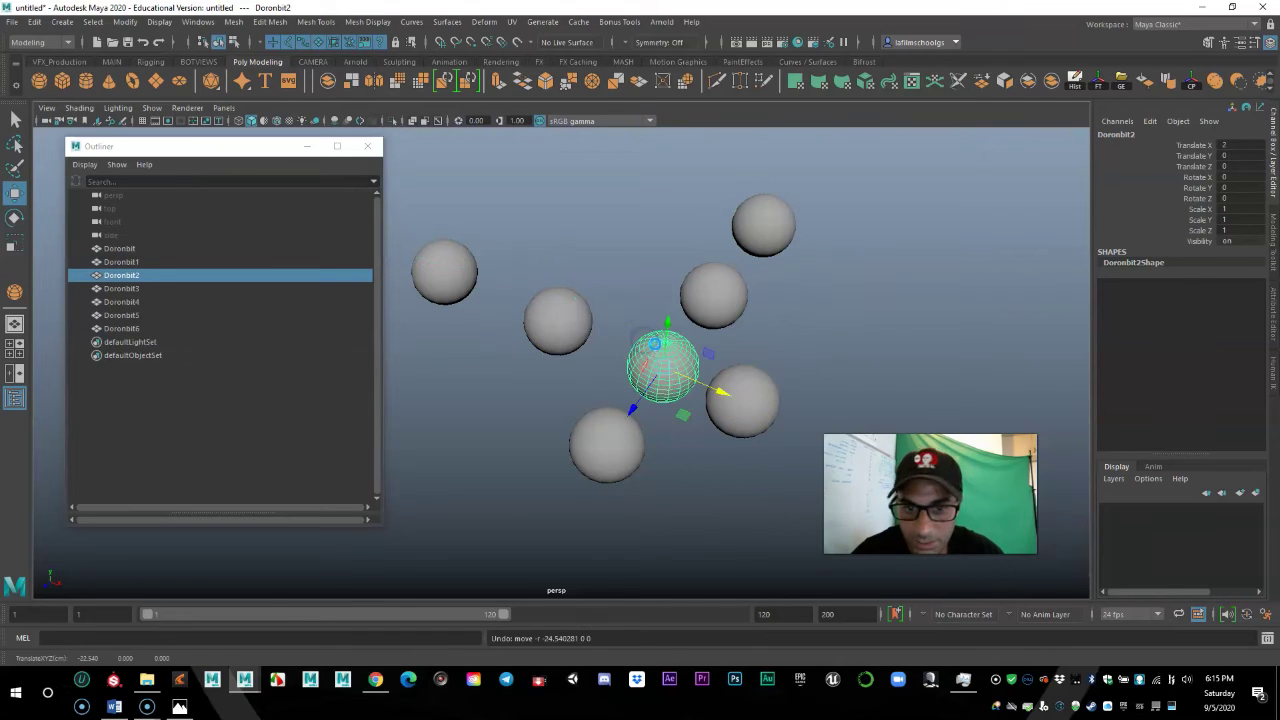
# - Select all the spheres in the viewport except Doronbit2 and delete them
pyautogui.keyDown('alt'); pyautogui.moveTo(627, 409); pyautogui.dragTo(571, 434); pyautogui.keyUp('alt')
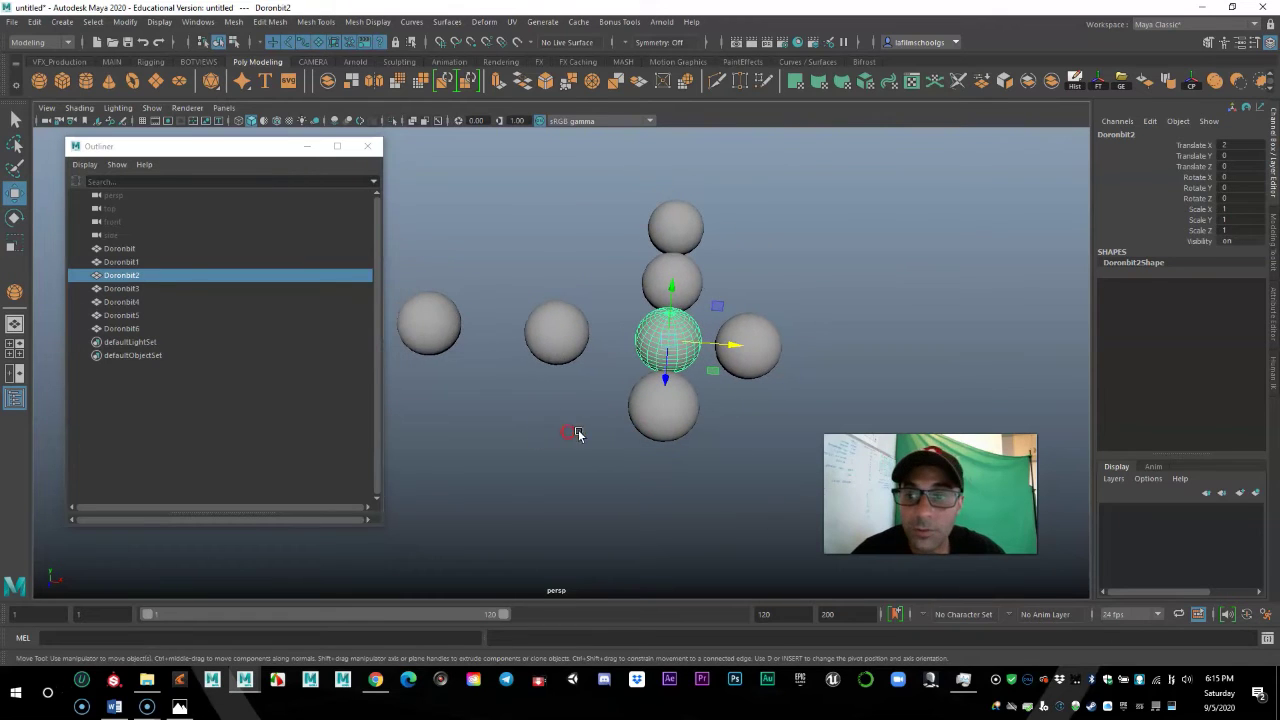
pyautogui.click(676, 421)
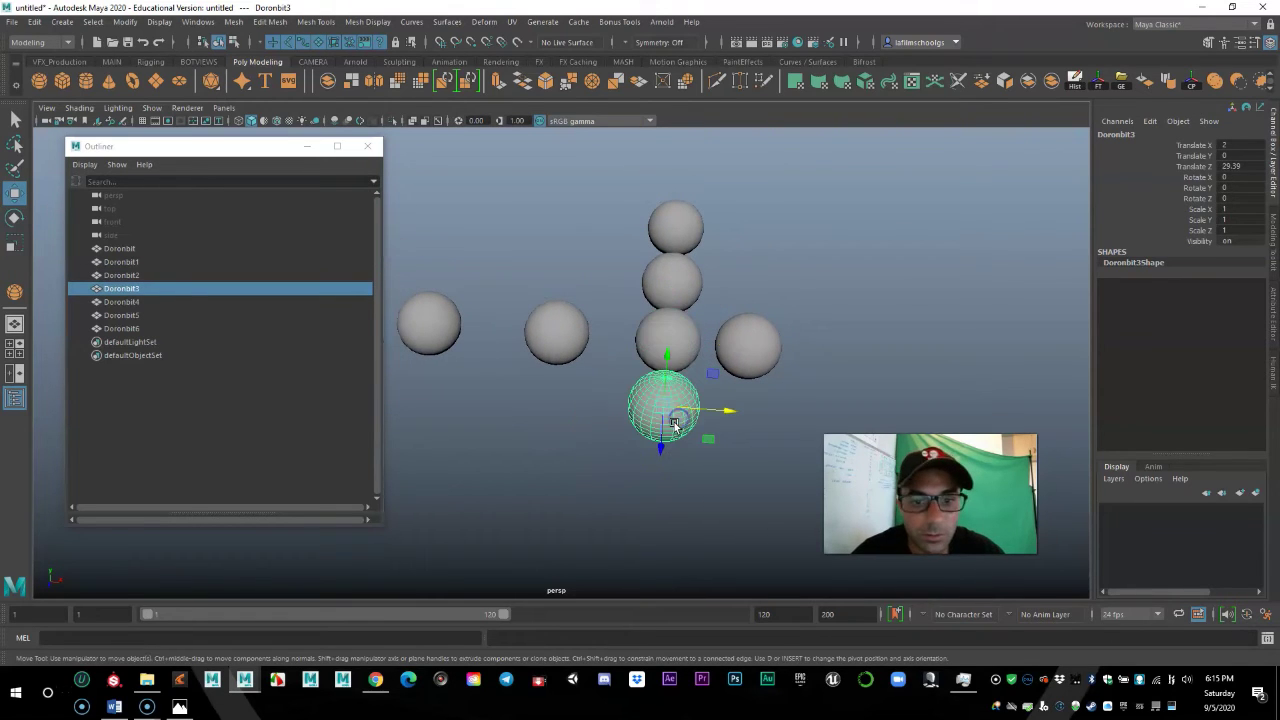
pyautogui.keyDown('shift'); pyautogui.moveTo(606, 280); pyautogui.dragTo(405, 375); pyautogui.keyUp('shift')
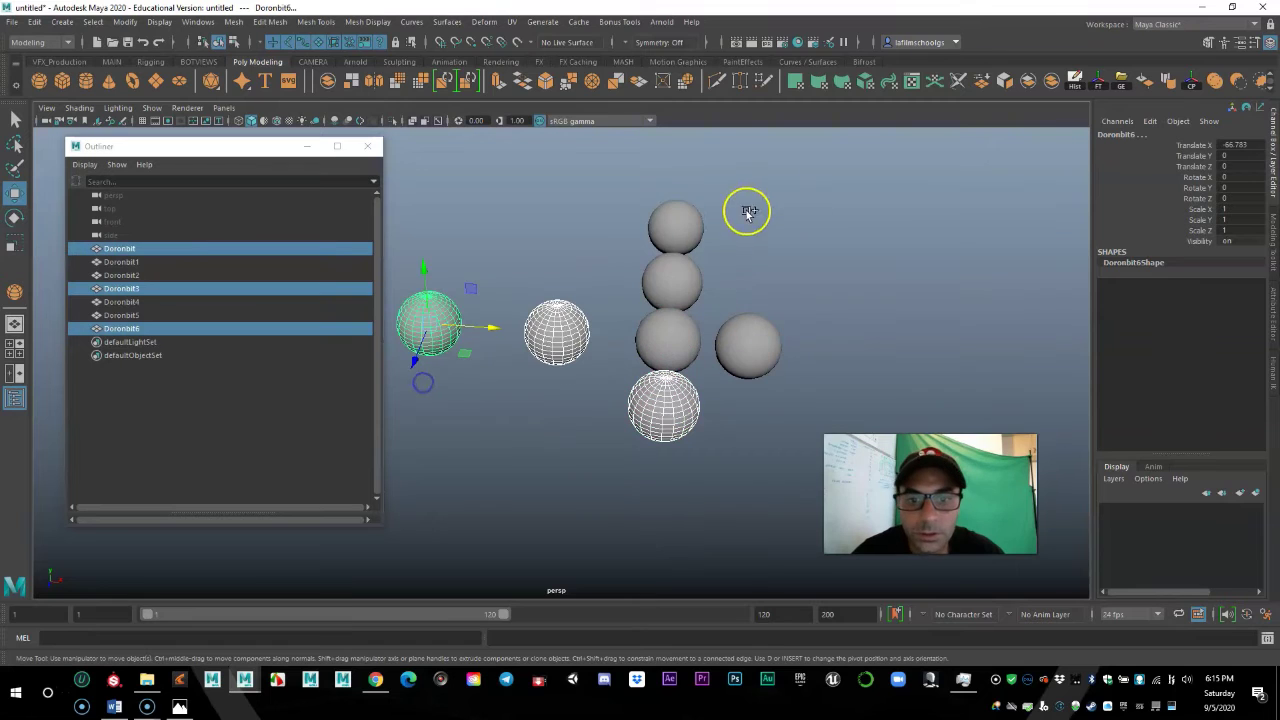
pyautogui.keyDown('shift'); pyautogui.moveTo(743, 214); pyautogui.dragTo(660, 272); pyautogui.keyUp('shift')
pyautogui.keyDown('shift'); pyautogui.click(748, 372); pyautogui.keyUp('shift')
pyautogui.keyDown('alt'); pyautogui.moveTo(748, 372); pyautogui.dragTo(669, 457); pyautogui.keyUp('alt')
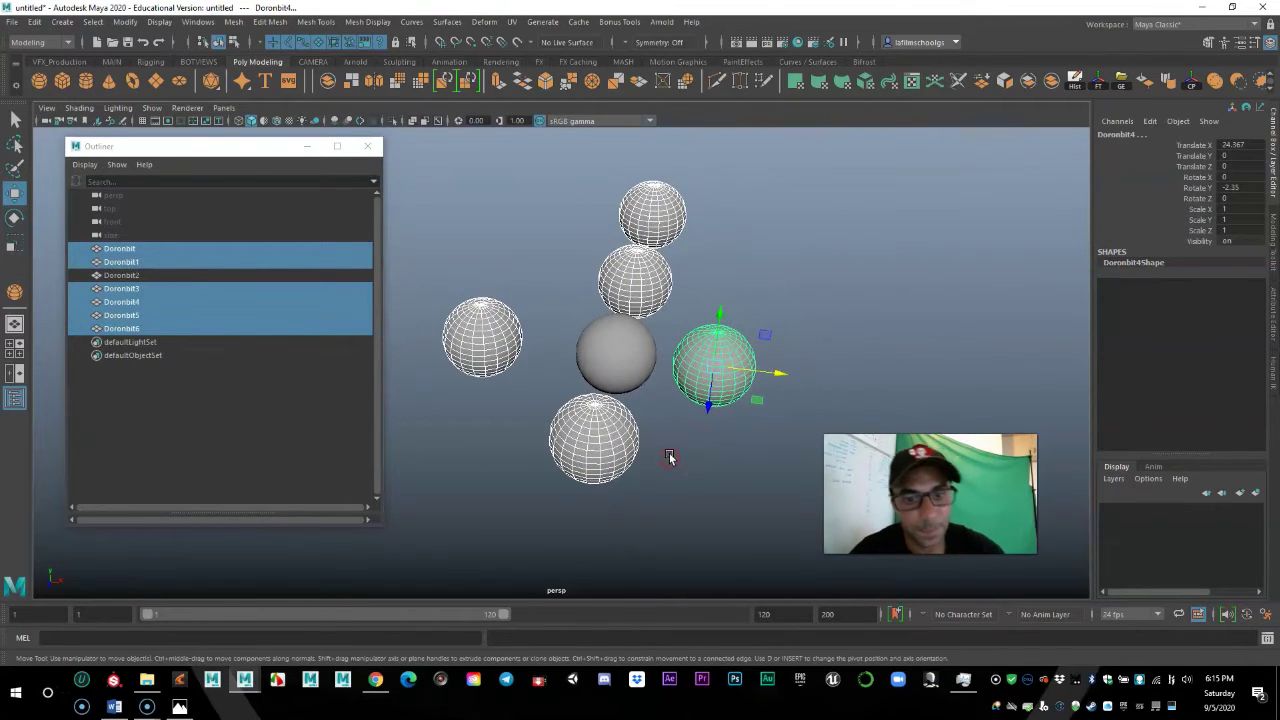
pyautogui.press('Delete')
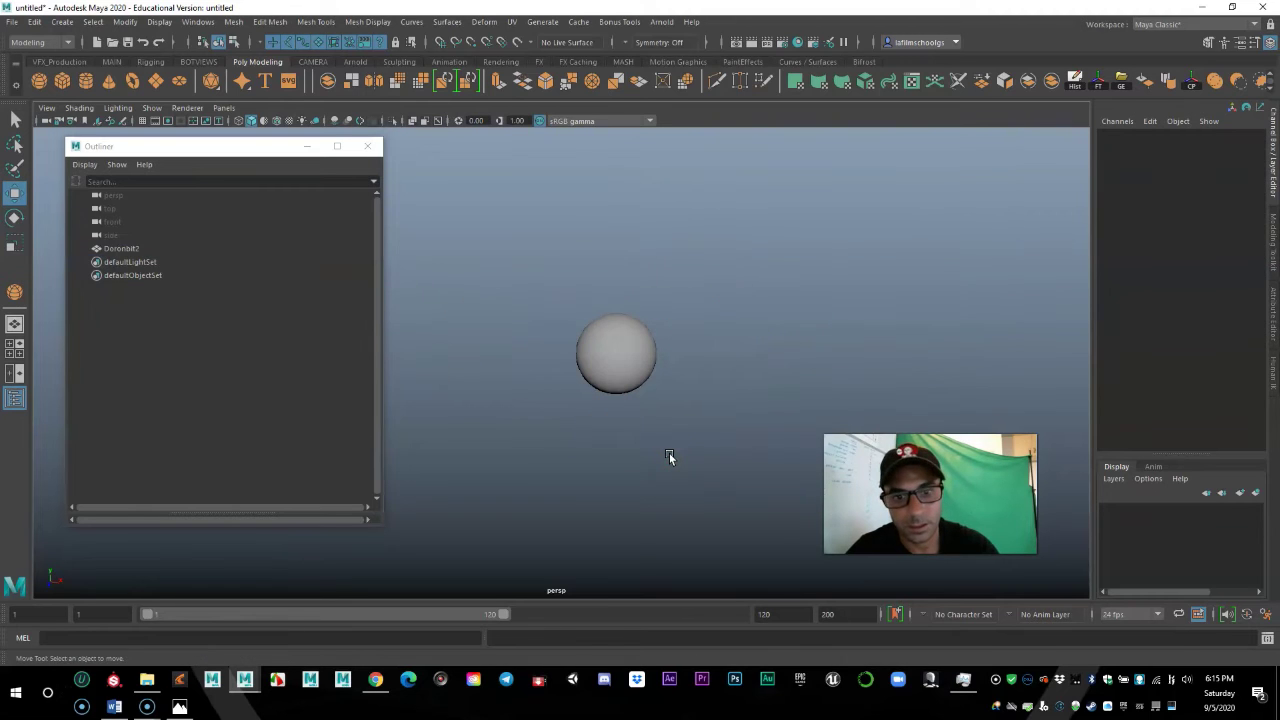
# - Select the remaining sphere and set its Translate X to 0
pyautogui.moveTo(669, 456)
pyautogui.keyDown('alt'); pyautogui.mouseDown(button='right')
pyautogui.moveTo(651, 480)
pyautogui.moveTo(762, 483)
pyautogui.mouseUp(button='right'); pyautogui.keyUp('alt')
pyautogui.keyDown('alt'); pyautogui.moveTo(762, 483); pyautogui.dragTo(671, 495); pyautogui.keyUp('alt')
pyautogui.keyDown('alt'); pyautogui.moveTo(671, 495); pyautogui.dragTo(743, 464, button='right'); pyautogui.keyUp('alt')
pyautogui.keyDown('alt'); pyautogui.moveTo(707, 453); pyautogui.dragTo(703, 452); pyautogui.keyUp('alt')
pyautogui.click(624, 355)
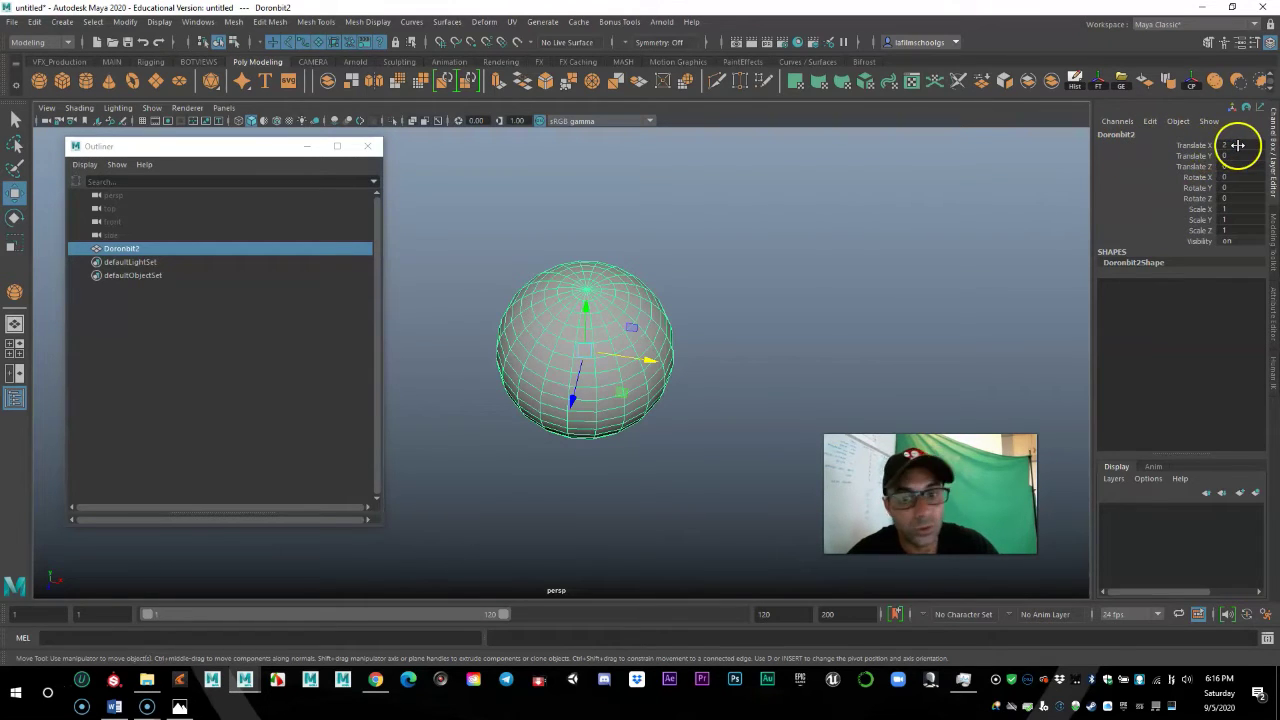
pyautogui.write('0')
pyautogui.press('Return')
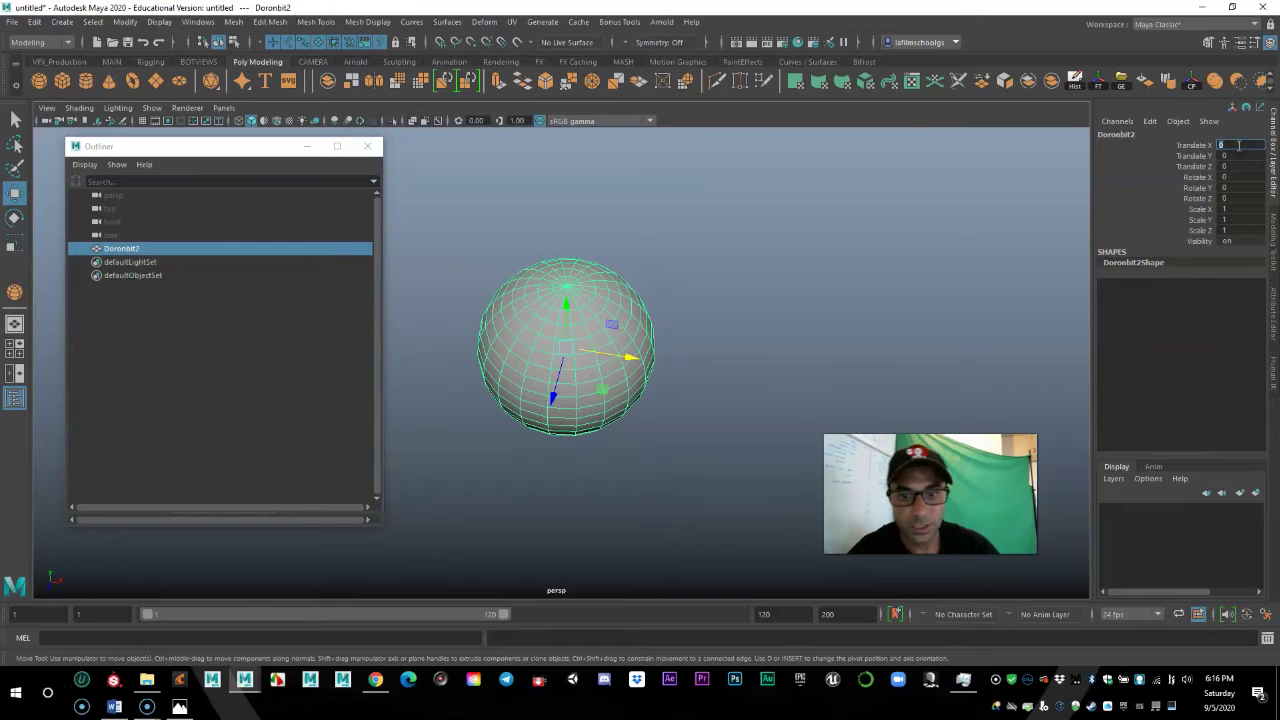
# - Minimize the Outliner window and scale the sphere down uniformly
pyautogui.keyDown('alt'); pyautogui.moveTo(728, 381); pyautogui.dragTo(450, 391, button='right'); pyautogui.keyUp('alt')
pyautogui.moveTo(450, 391)
pyautogui.keyDown('alt'); pyautogui.mouseDown()
pyautogui.moveTo(500, 369)
pyautogui.moveTo(462, 399)
pyautogui.mouseUp(); pyautogui.keyUp('alt')
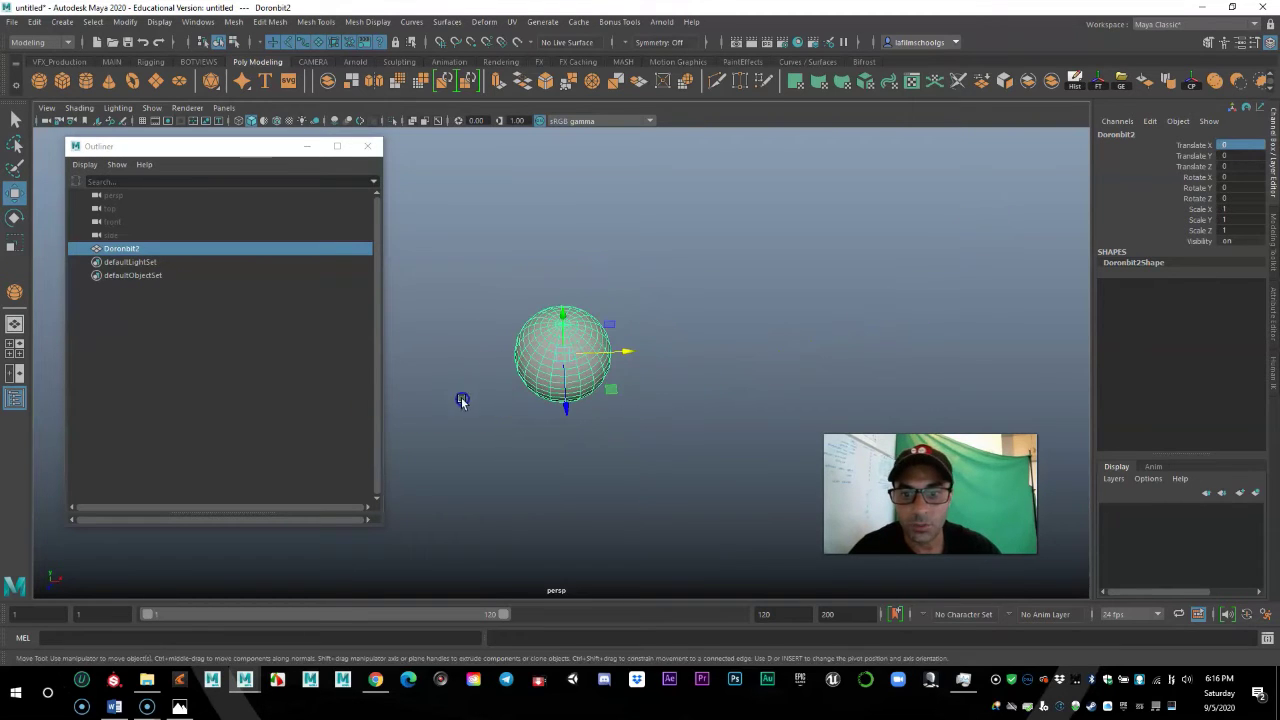
pyautogui.click(318, 154)
pyautogui.click(551, 425)
pyautogui.press('r')
pyautogui.moveTo(551, 364); pyautogui.dragTo(466, 382)
pyautogui.keyDown('alt'); pyautogui.moveTo(402, 403); pyautogui.dragTo(597, 443, button='right'); pyautogui.keyUp('alt')
pyautogui.keyDown('alt'); pyautogui.moveTo(600, 443); pyautogui.dragTo(563, 429); pyautogui.keyUp('alt')
pyautogui.keyDown('alt'); pyautogui.moveTo(563, 429); pyautogui.dragTo(649, 457, button='right'); pyautogui.keyUp('alt')
# - Turn on the viewport grid and scale the sphere uniformly to about 0.47
pyautogui.click(144, 122)
pyautogui.keyDown('alt'); pyautogui.moveTo(360, 387); pyautogui.dragTo(412, 383); pyautogui.keyUp('alt')
pyautogui.keyDown('alt'); pyautogui.moveTo(480, 425); pyautogui.dragTo(622, 468, button='right'); pyautogui.keyUp('alt')
pyautogui.keyDown('alt'); pyautogui.moveTo(622, 468); pyautogui.dragTo(626, 443); pyautogui.keyUp('alt')
pyautogui.keyDown('alt'); pyautogui.moveTo(626, 443); pyautogui.dragTo(596, 466, button='right'); pyautogui.keyUp('alt')
pyautogui.moveTo(581, 373); pyautogui.dragTo(686, 354)
pyautogui.keyDown('alt'); pyautogui.moveTo(686, 354); pyautogui.dragTo(492, 414, button='right'); pyautogui.keyUp('alt')
pyautogui.moveTo(492, 414)
pyautogui.keyDown('alt'); pyautogui.mouseDown()
pyautogui.moveTo(583, 417)
pyautogui.moveTo(512, 424)
pyautogui.mouseUp(); pyautogui.keyUp('alt')
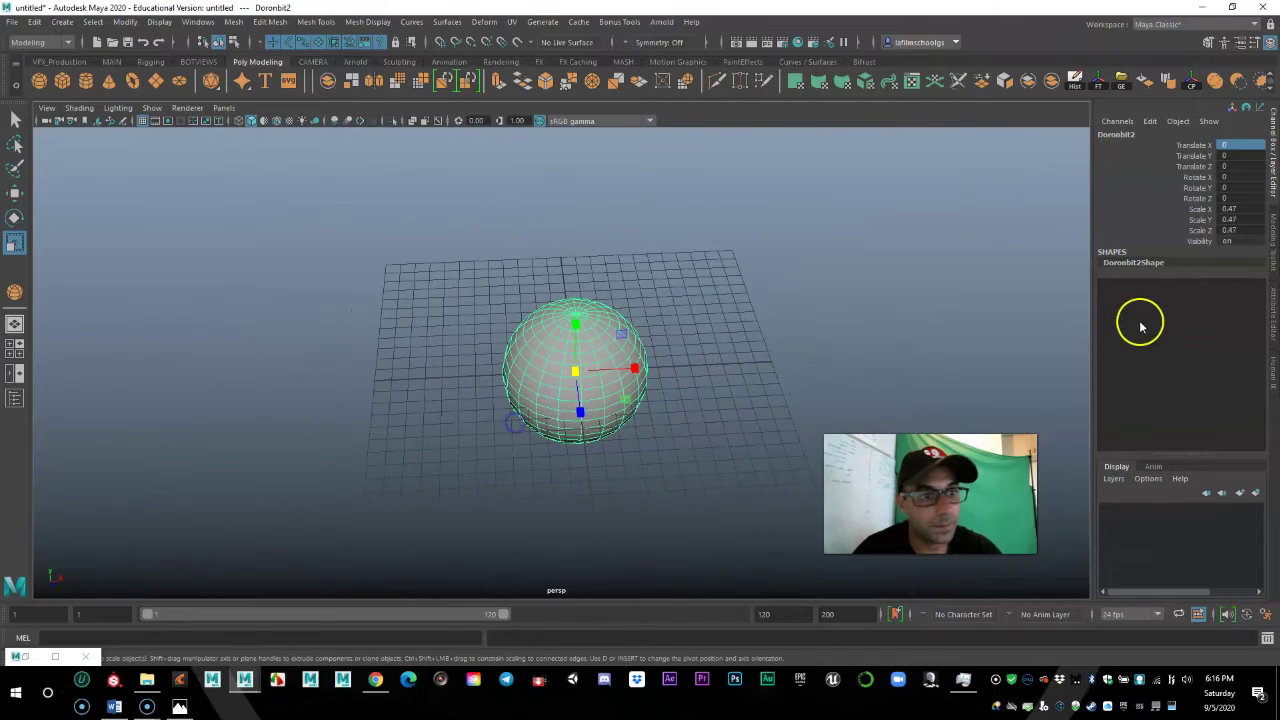
# - Set the sphere's Scale X, Y and Z together to 1
pyautogui.moveTo(1234, 210); pyautogui.dragTo(1237, 230)
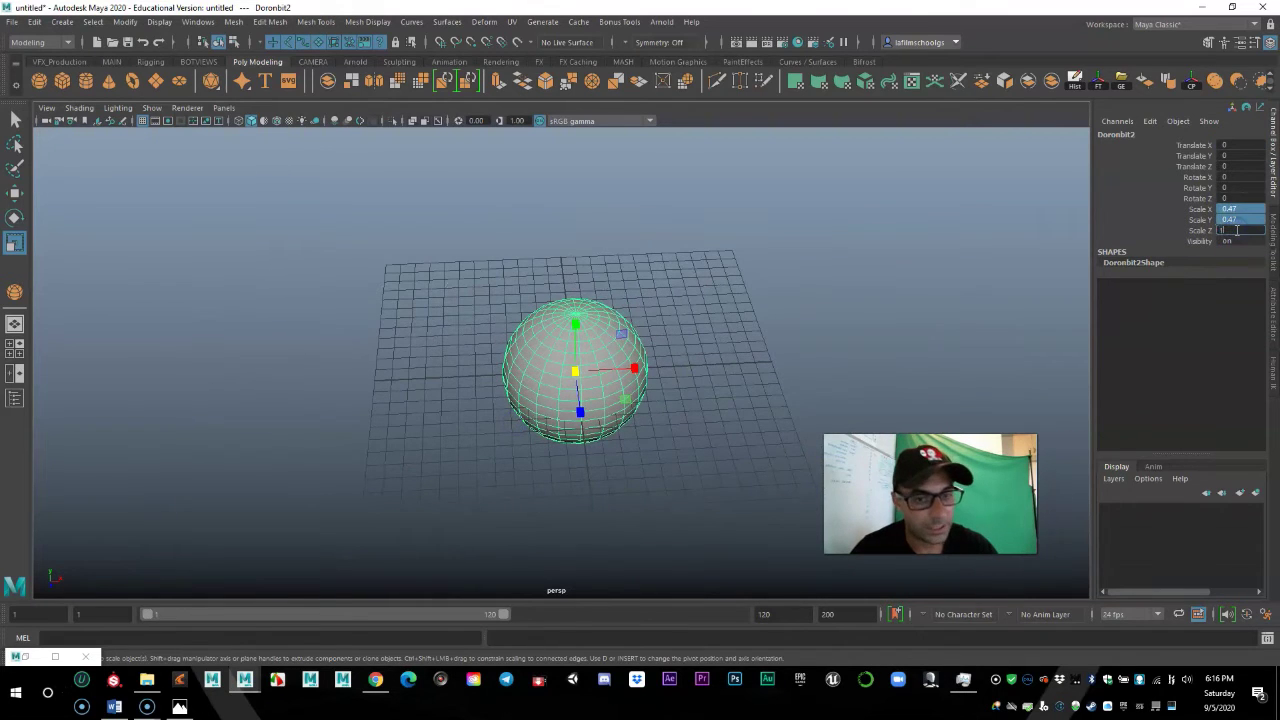
pyautogui.write('1')
pyautogui.press('Return')
# - Delete the sphere from the scene
pyautogui.keyDown('alt'); pyautogui.moveTo(676, 335); pyautogui.dragTo(574, 369, button='right'); pyautogui.keyUp('alt')
pyautogui.keyDown('alt'); pyautogui.moveTo(574, 369); pyautogui.dragTo(520, 345, button='middle'); pyautogui.keyUp('alt')
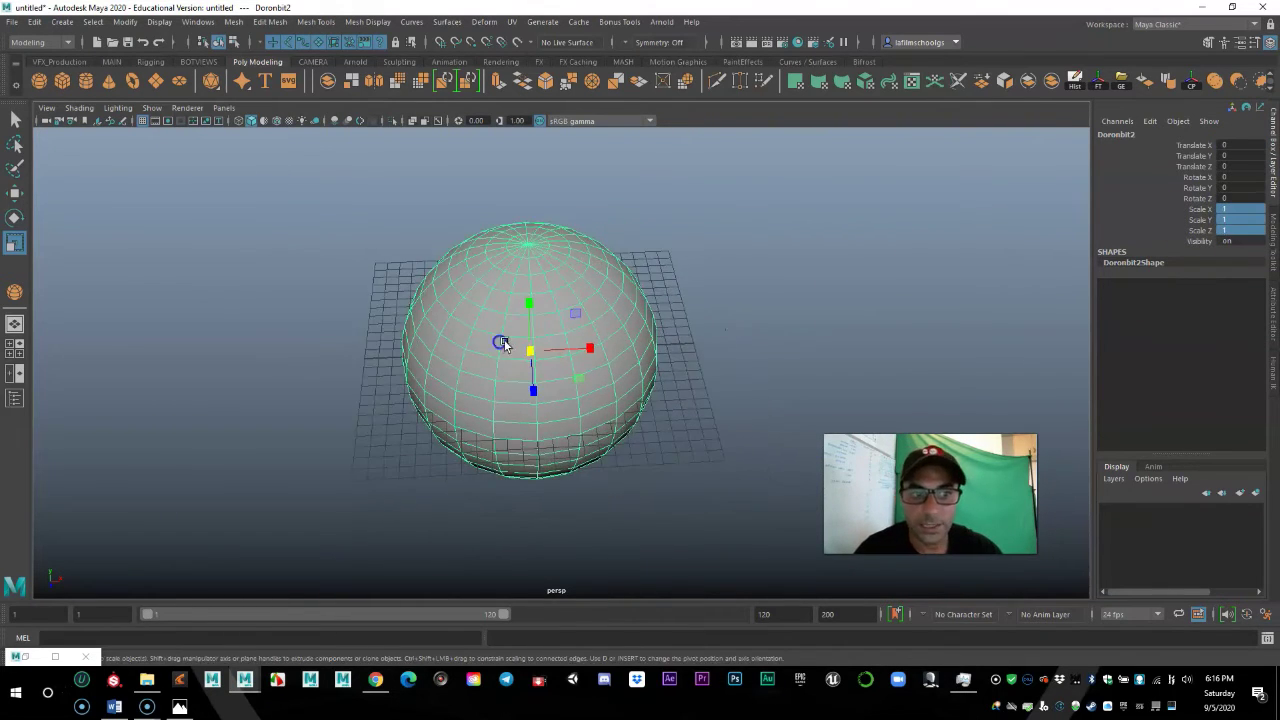
pyautogui.keyDown('alt'); pyautogui.moveTo(500, 343); pyautogui.dragTo(536, 353, button='right'); pyautogui.keyUp('alt')
pyautogui.keyDown('alt'); pyautogui.moveTo(536, 353); pyautogui.dragTo(534, 361, button='middle'); pyautogui.keyUp('alt')
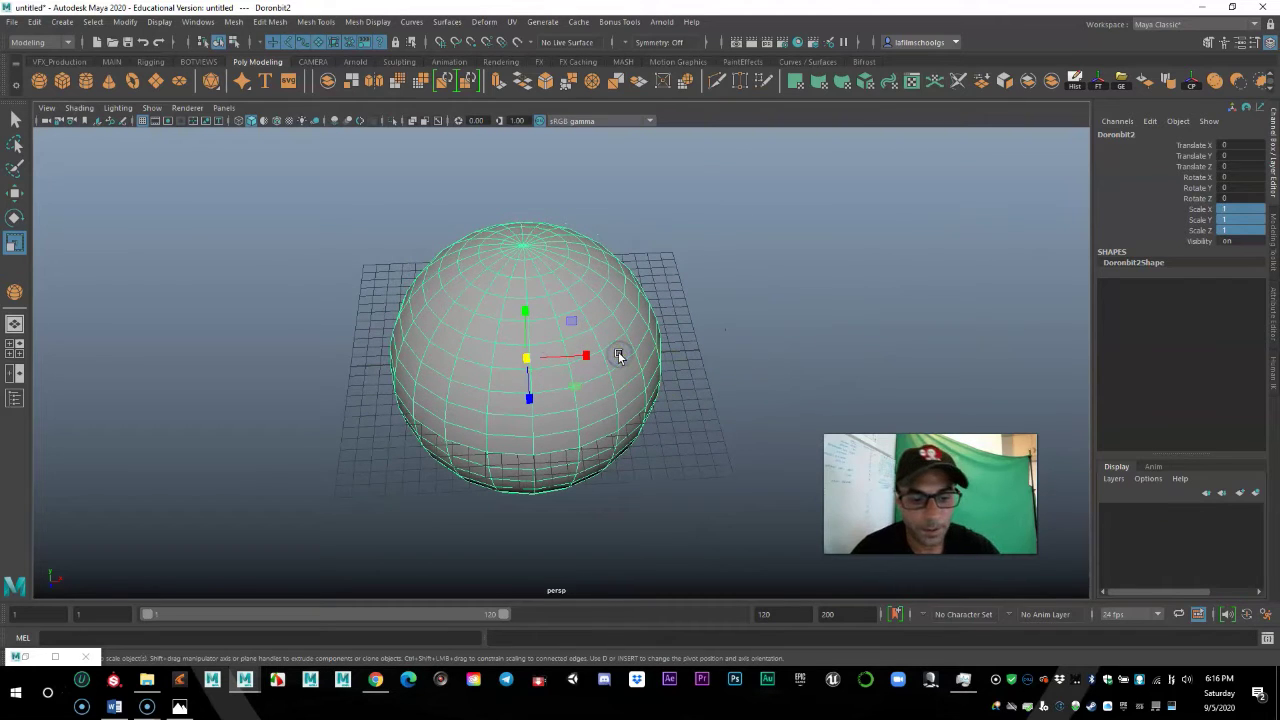
pyautogui.press('Delete')
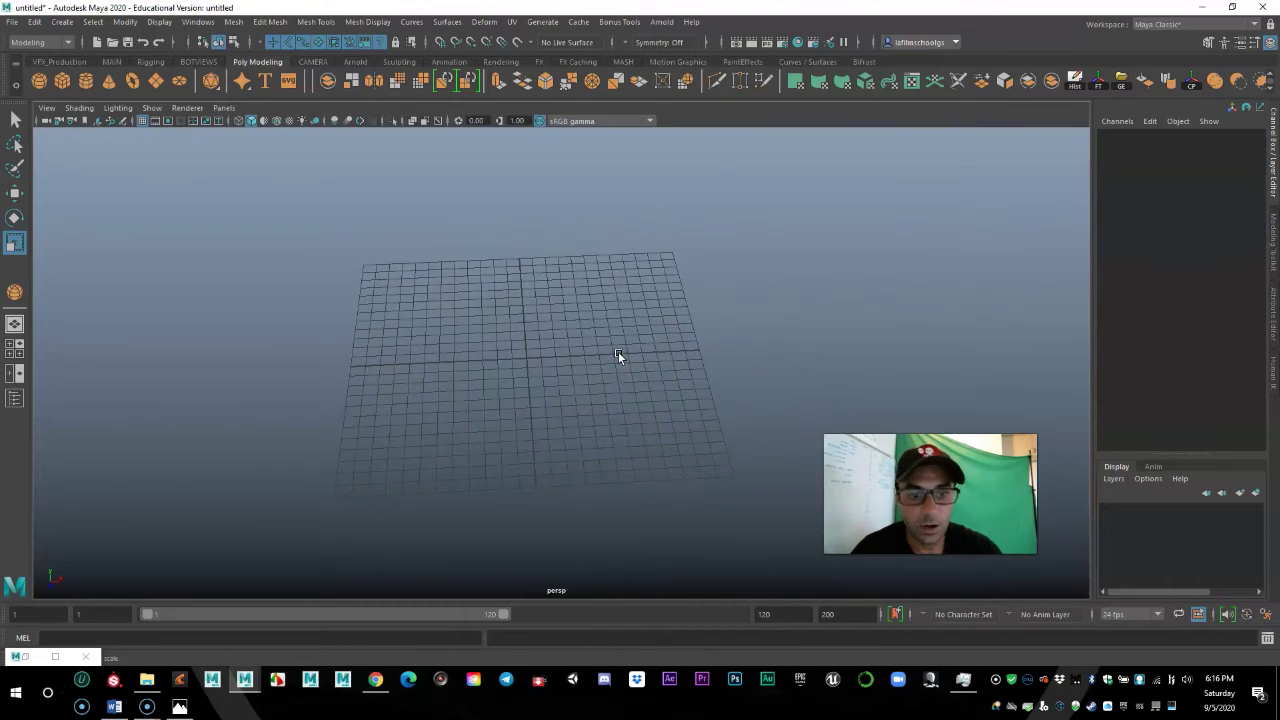
# - Create a polygon cube on the grid about 9.6 wide, 9.6 high and 11.8 deep, and activate the Move tool
pyautogui.click(63, 81)
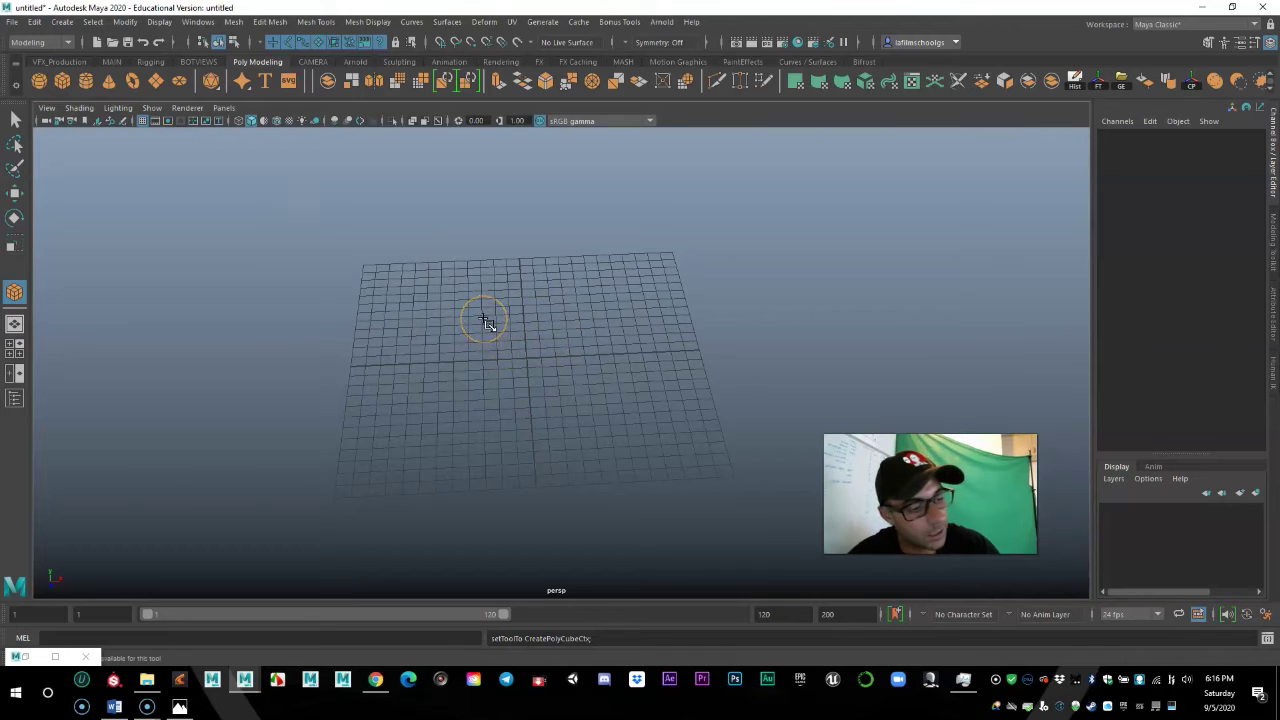
pyautogui.moveTo(484, 321); pyautogui.dragTo(643, 406)
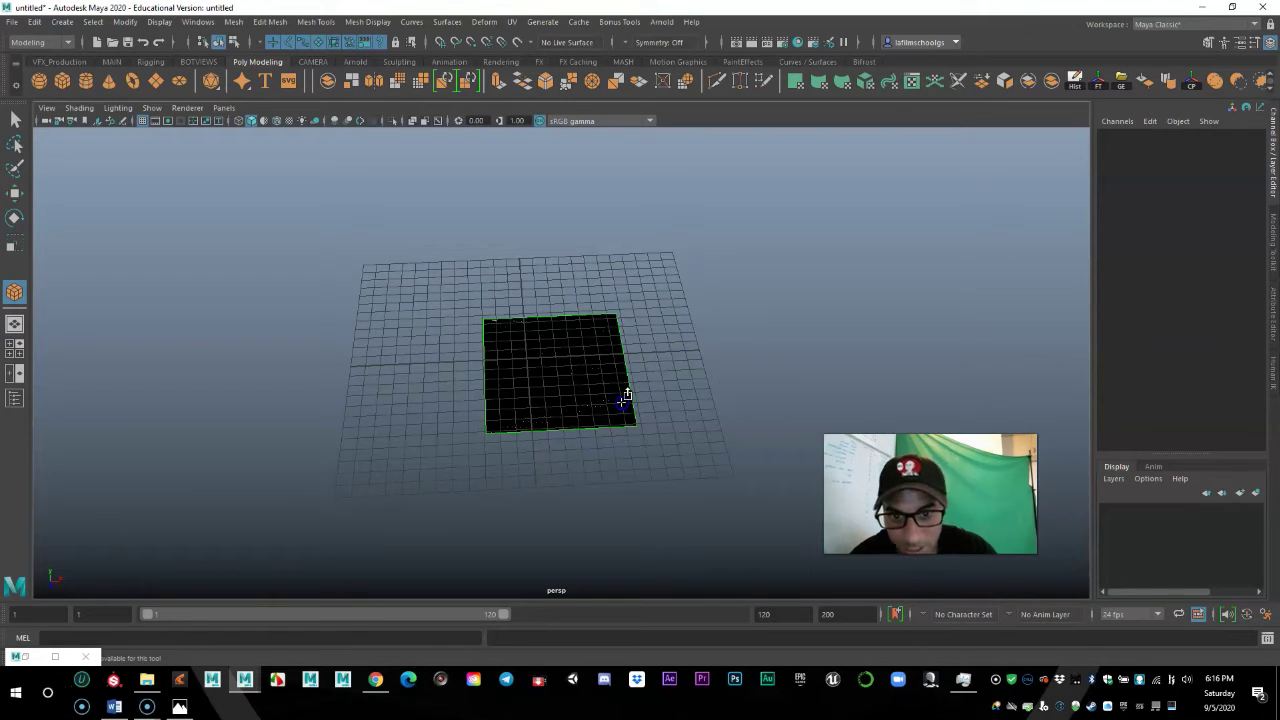
pyautogui.moveTo(625, 396)
pyautogui.mouseDown()
pyautogui.moveTo(600, 257)
pyautogui.moveTo(606, 200)
pyautogui.moveTo(603, 255)
pyautogui.moveTo(457, 360)
pyautogui.moveTo(586, 363)
pyautogui.moveTo(684, 418)
pyautogui.moveTo(634, 411)
pyautogui.mouseUp()
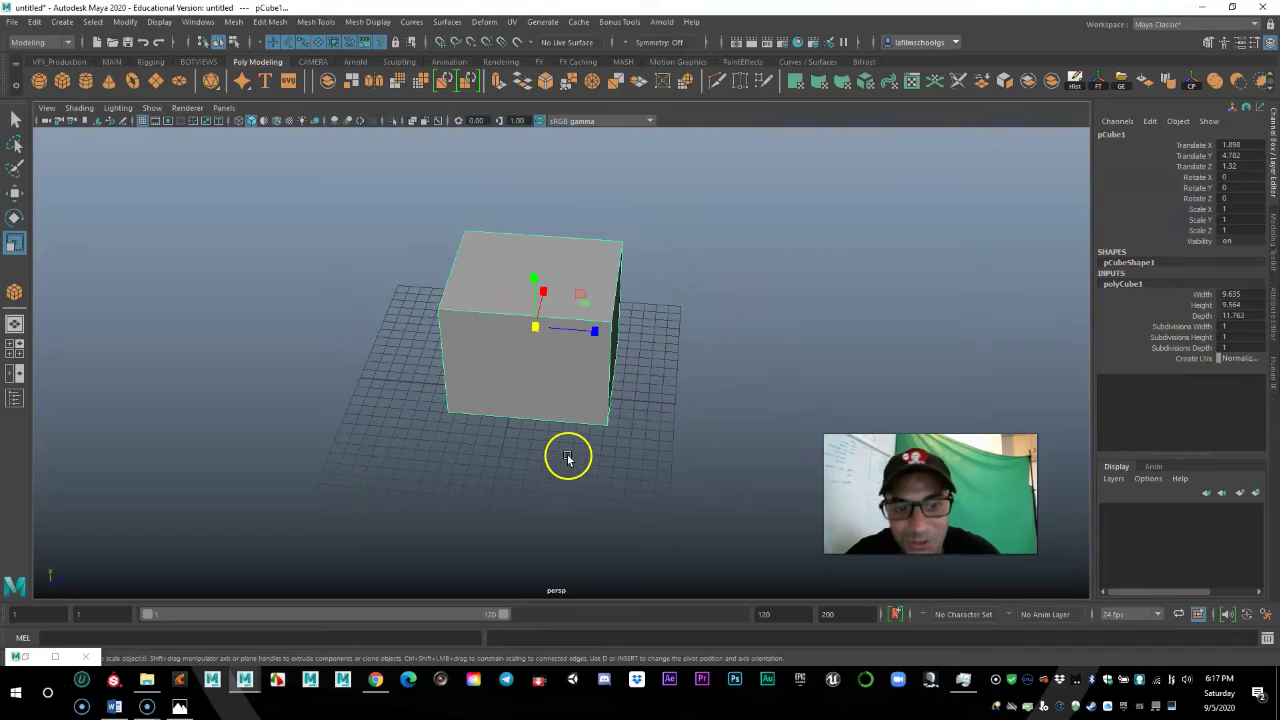
pyautogui.press('w')
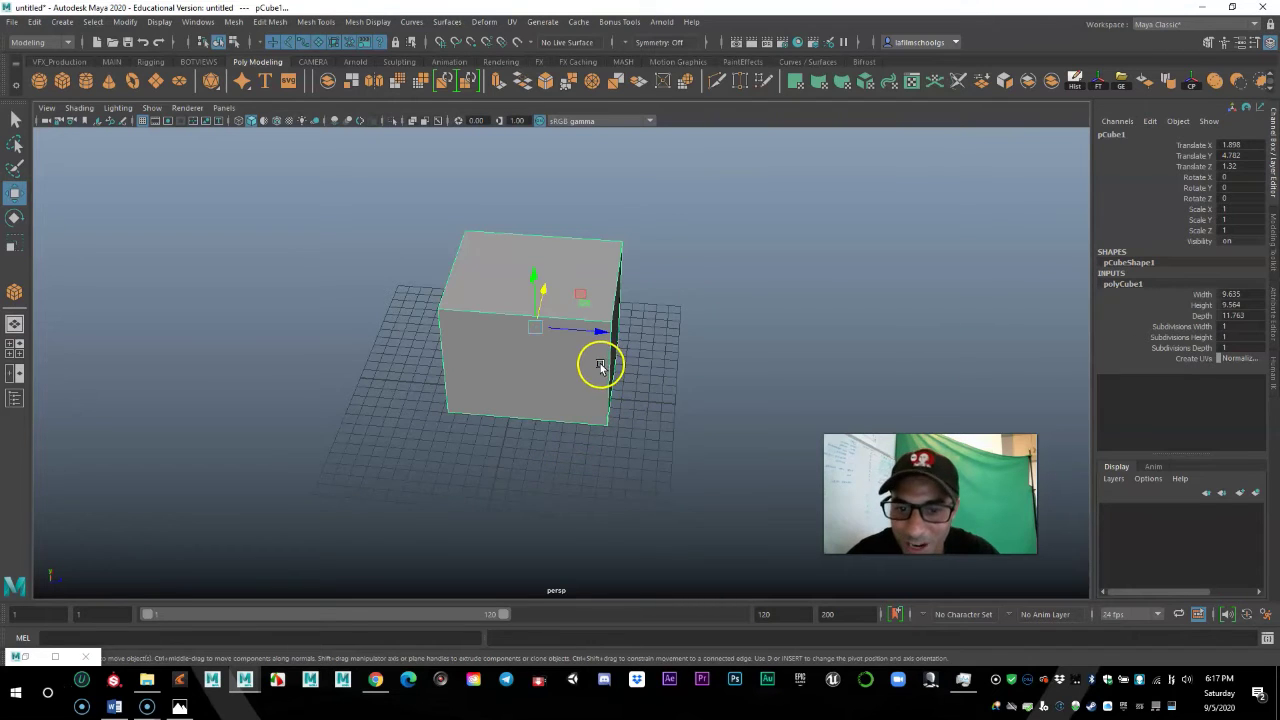
# - Try to run the MEL command PolyCube from the command line
pyautogui.click(128, 641)
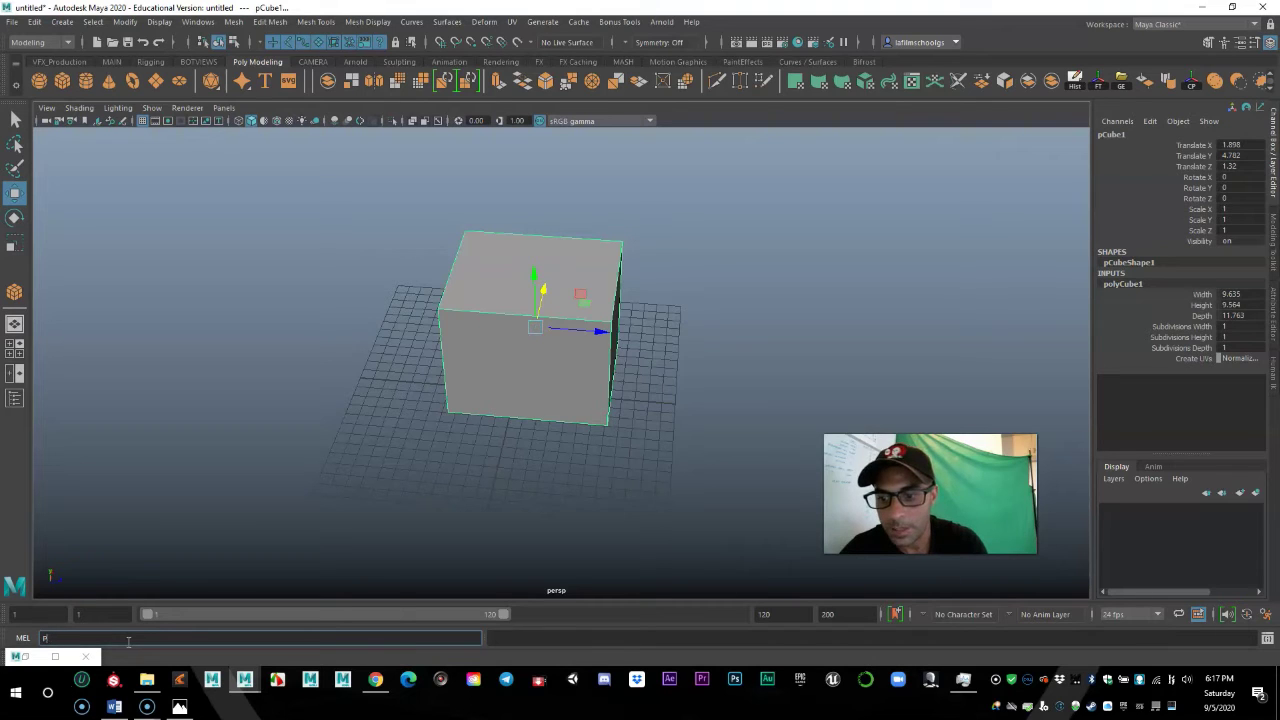
pyautogui.write('PolyCu')
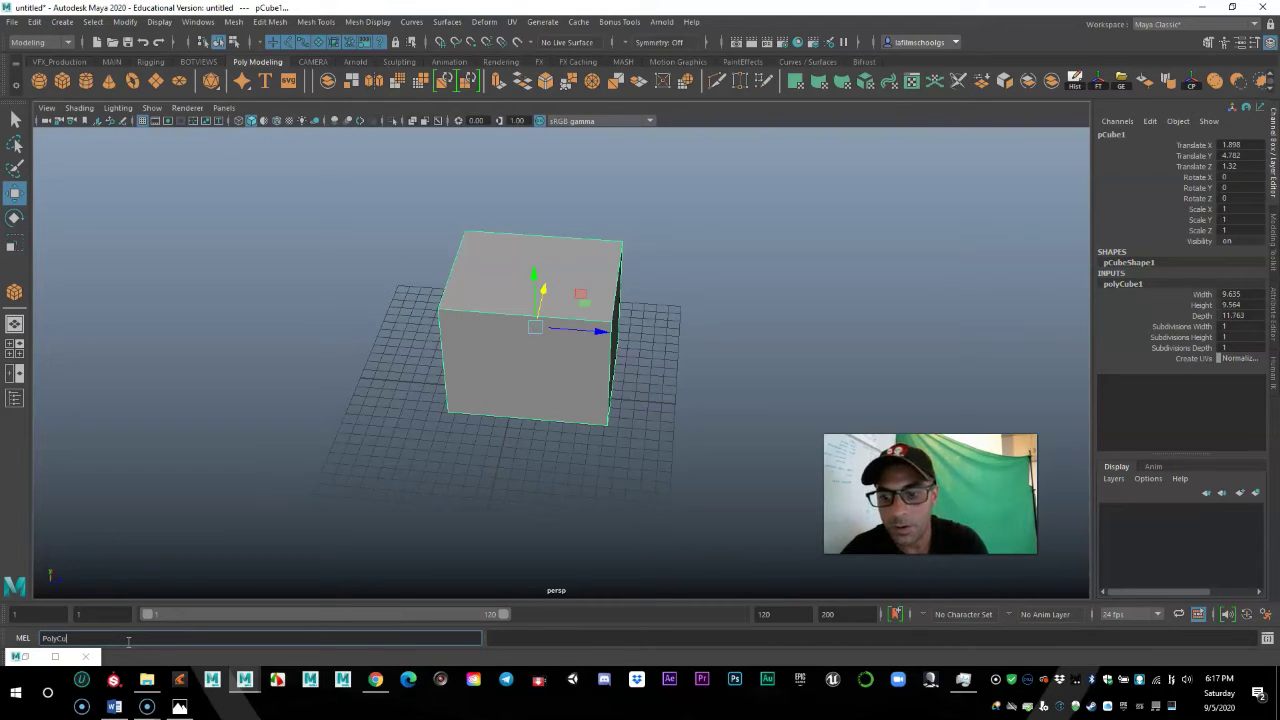
pyautogui.write('be')
pyautogui.press('Return')
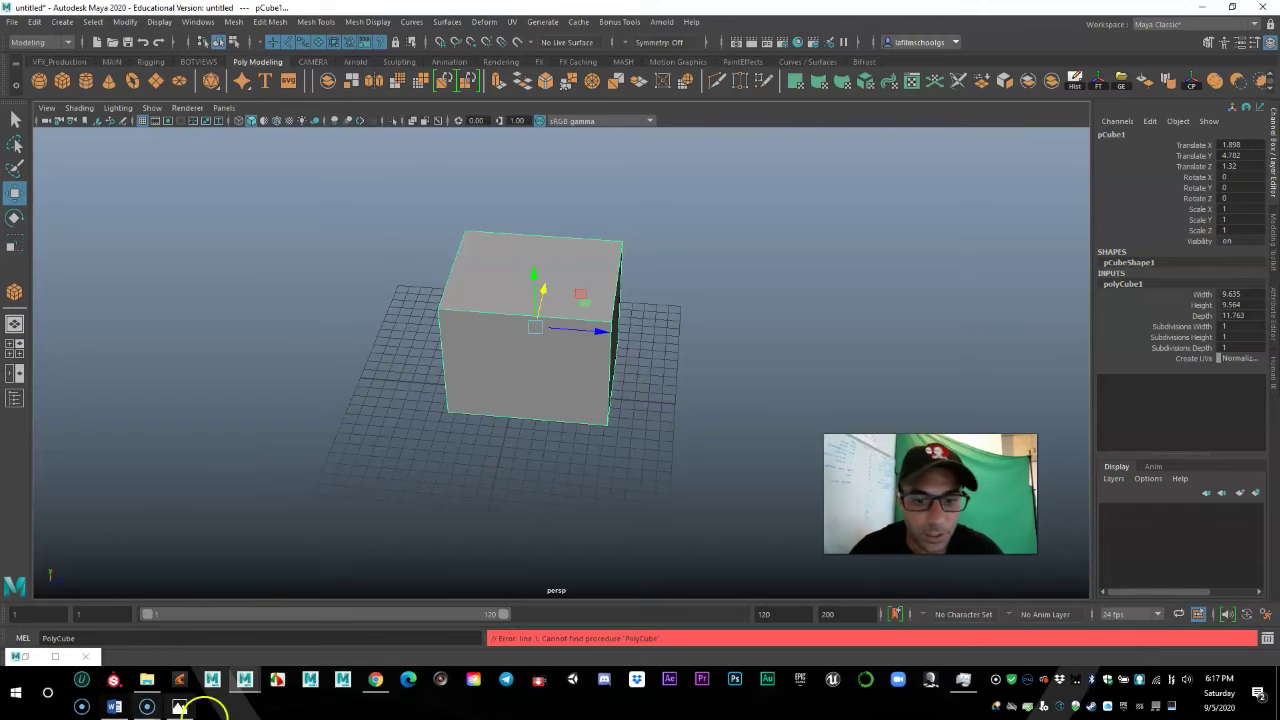
# - Replace the command line entry with the MEL command polyCube and run it to create a second cube
pyautogui.moveTo(93, 641); pyautogui.dragTo(37, 634)
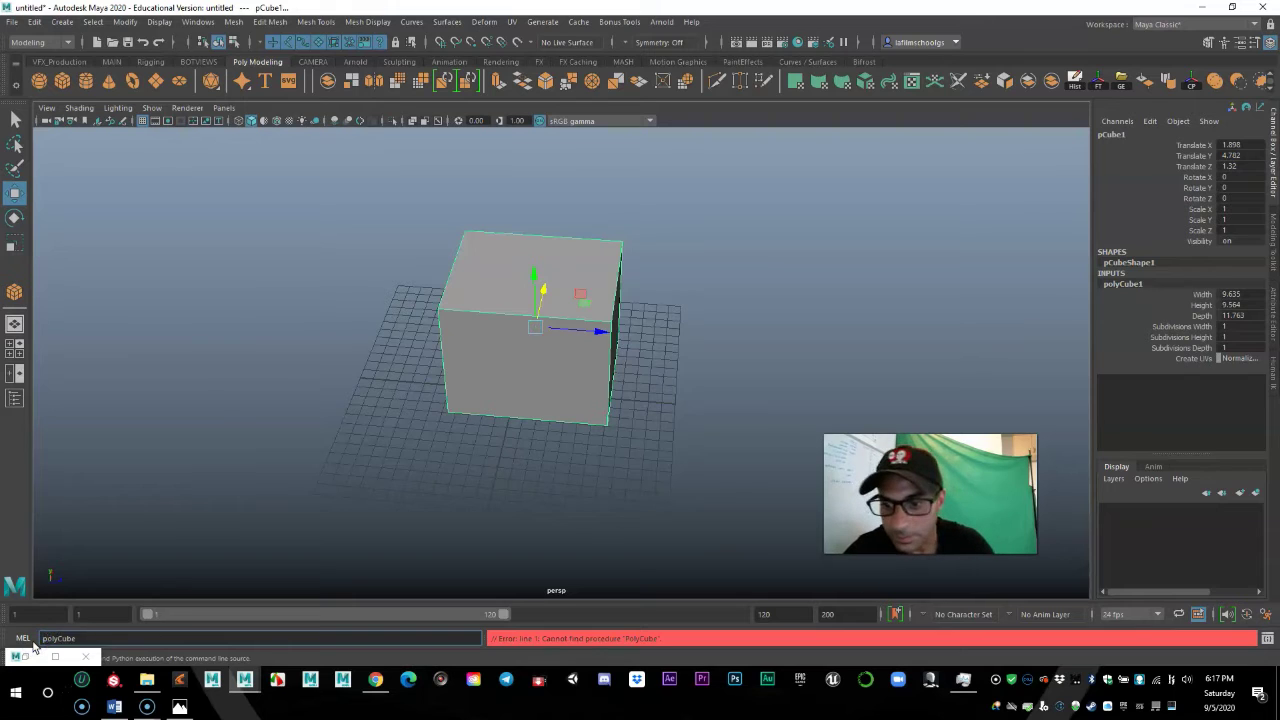
pyautogui.write('polyCube')
pyautogui.press('Return')
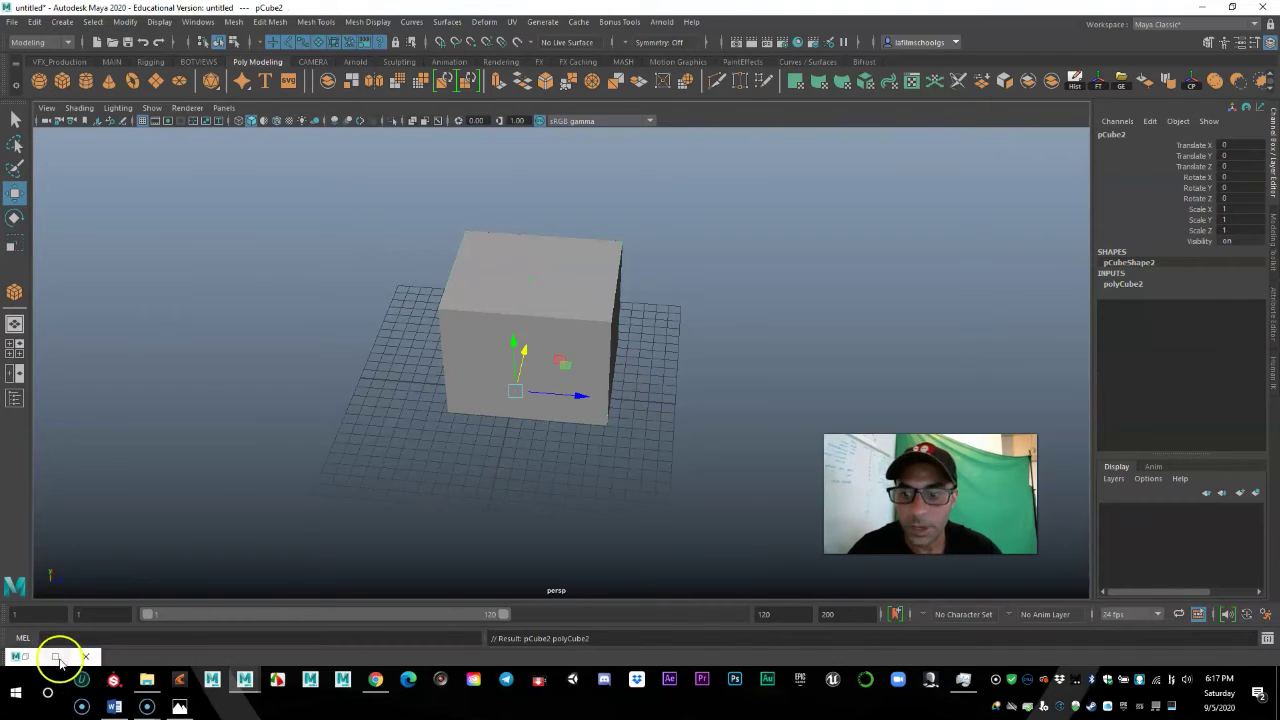
# - Move the new small cube along Z to about -15.6, clear of the large cube, and delete it
pyautogui.moveTo(578, 395); pyautogui.dragTo(431, 477)
pyautogui.click(346, 386)
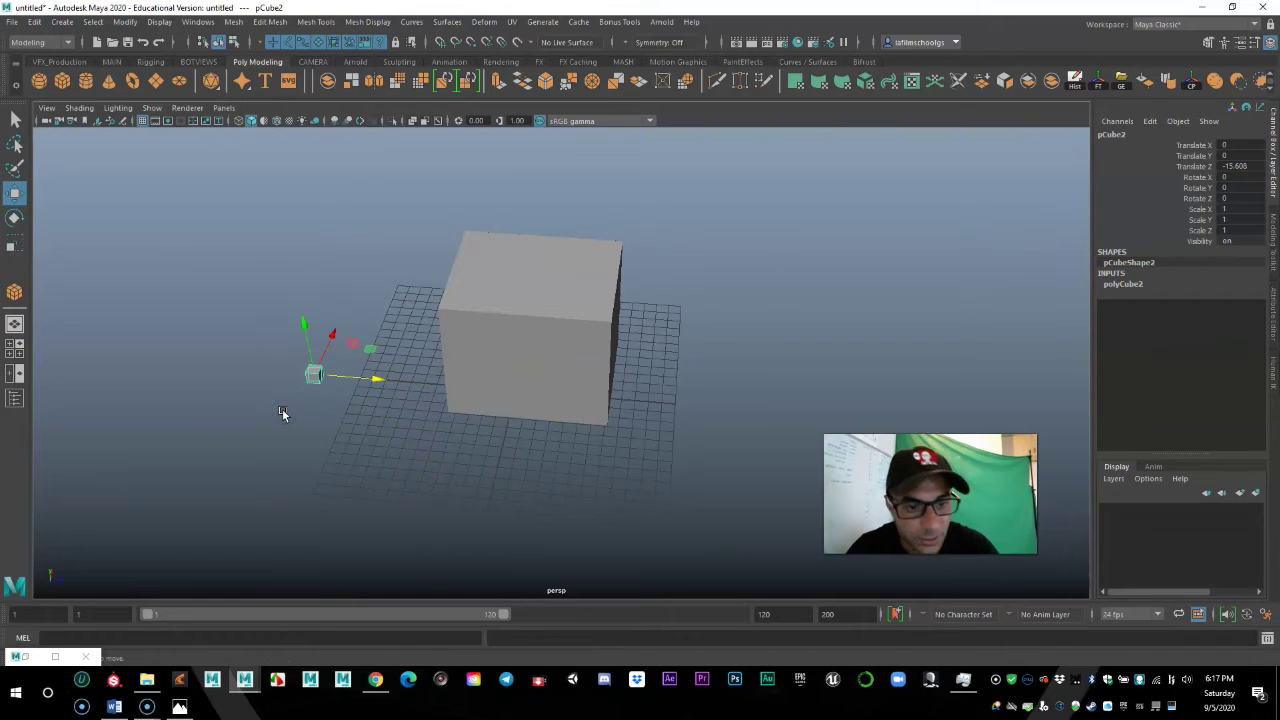
pyautogui.press('Delete')
pyautogui.keyDown('alt'); pyautogui.moveTo(297, 372); pyautogui.dragTo(686, 400, button='right'); pyautogui.keyUp('alt')
# - Select the large cube and rename it as Doronbit01
pyautogui.click(573, 400)
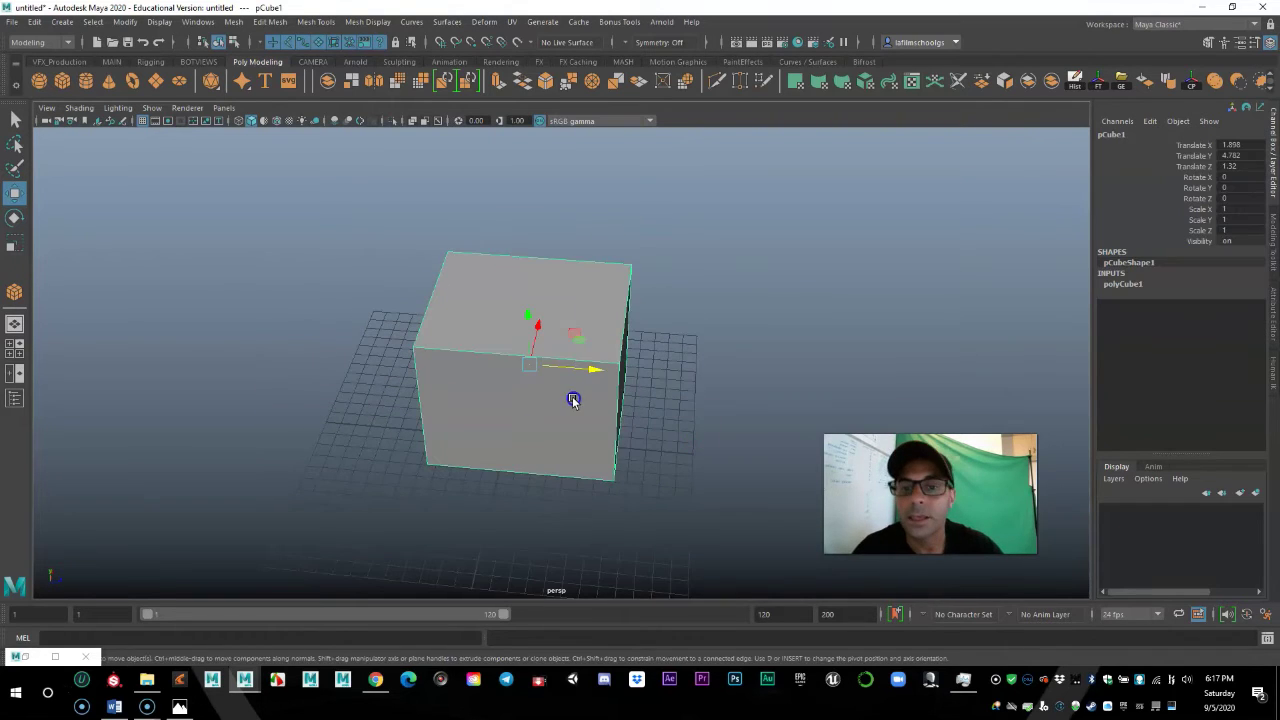
pyautogui.keyDown('alt'); pyautogui.moveTo(680, 466); pyautogui.dragTo(440, 423); pyautogui.keyUp('alt')
pyautogui.keyDown('alt'); pyautogui.moveTo(543, 289); pyautogui.dragTo(660, 439); pyautogui.keyUp('alt')
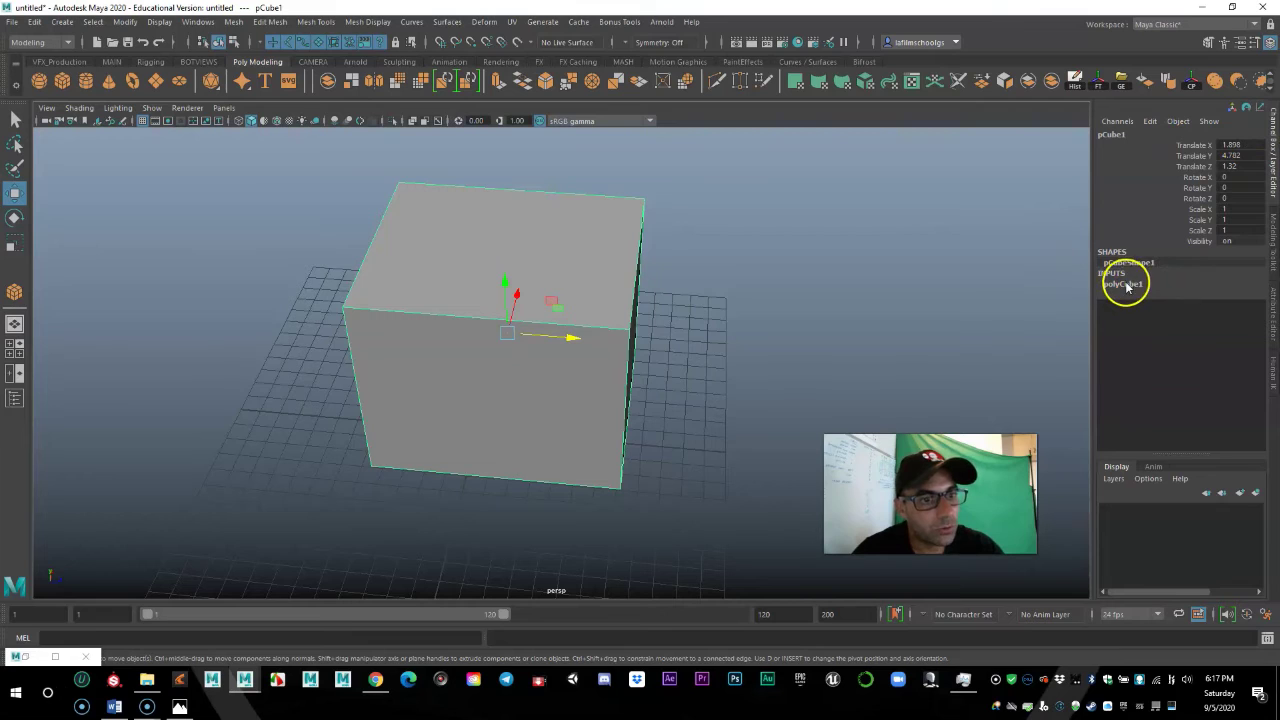
pyautogui.keyDown('alt'); pyautogui.moveTo(737, 340); pyautogui.dragTo(566, 294); pyautogui.keyUp('alt')
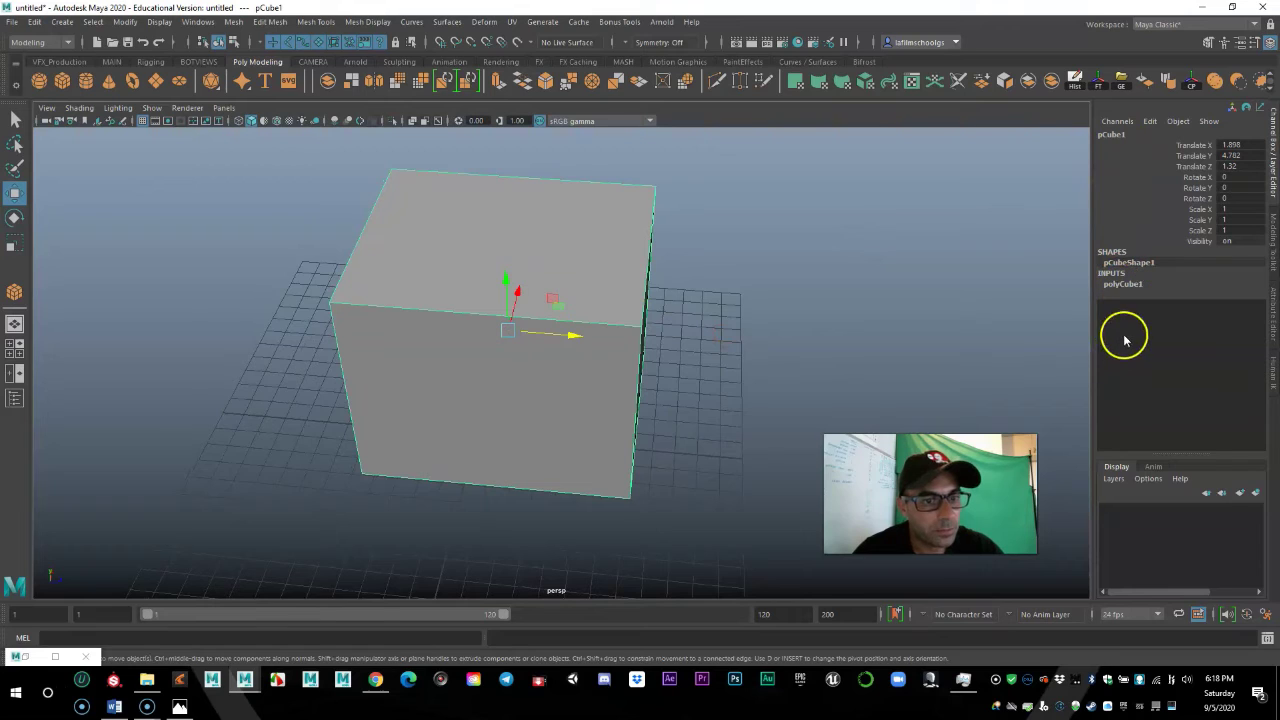
pyautogui.doubleClick(1112, 135)
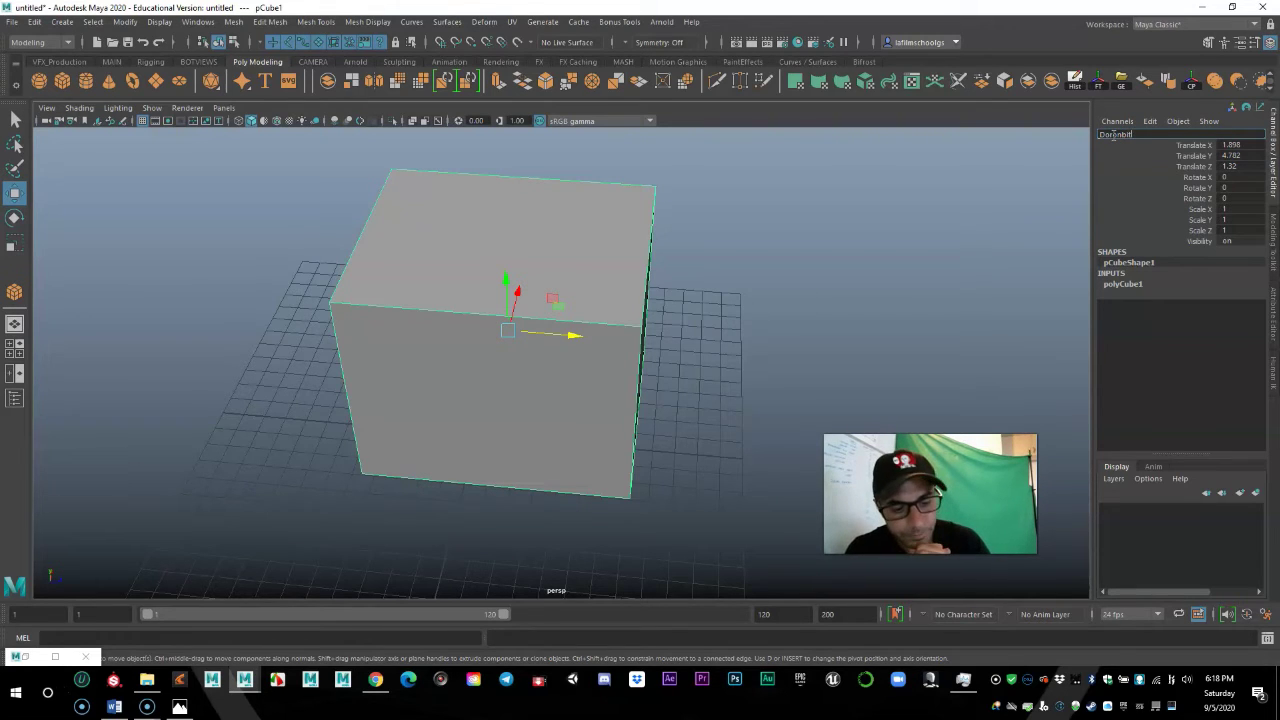
pyautogui.press('Return')
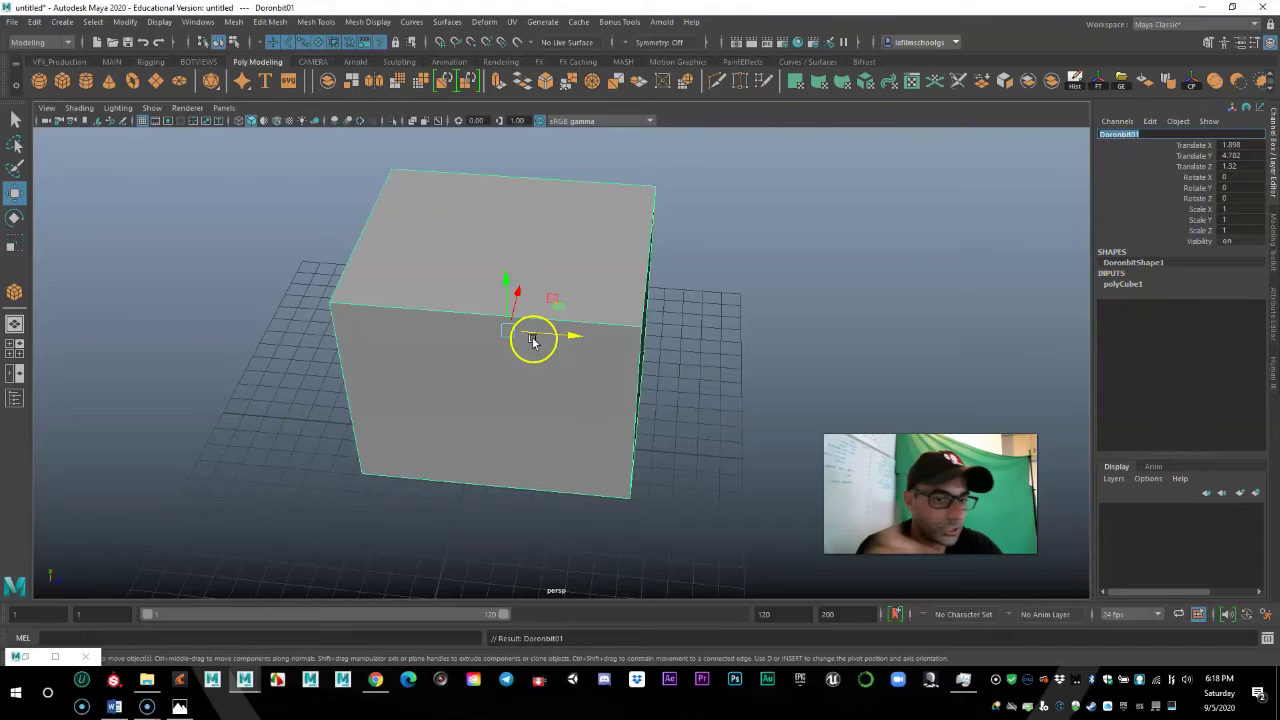
# - Expand the cube's polyCube1 construction inputs and set Subdivisions Width to 6
pyautogui.click(1114, 286)
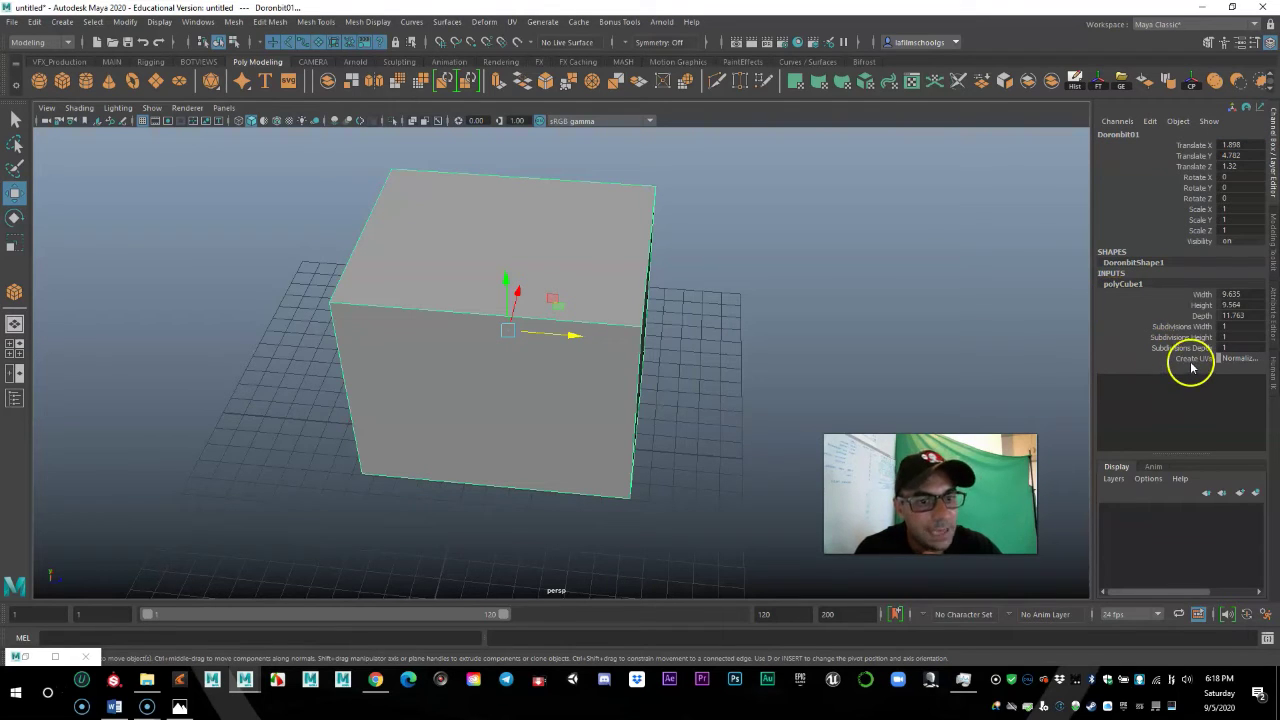
pyautogui.scroll(-4, 657, 434)
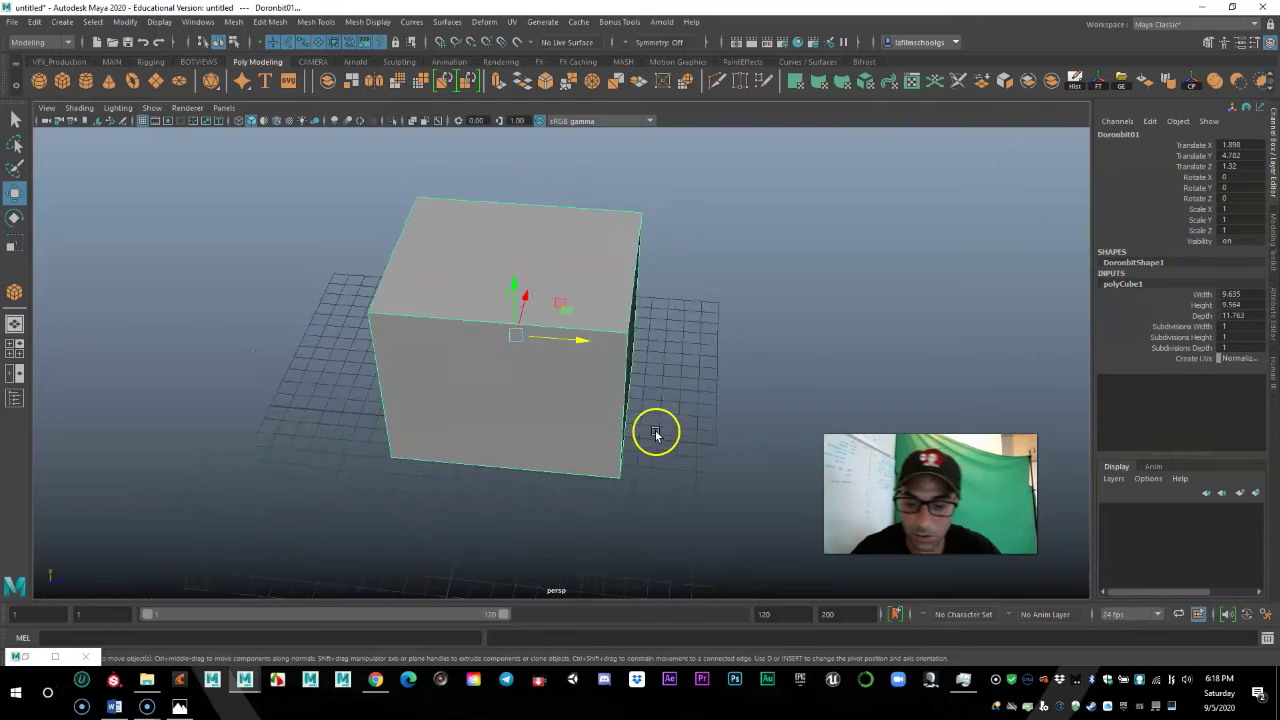
pyautogui.keyDown('alt'); pyautogui.moveTo(677, 411); pyautogui.dragTo(638, 431); pyautogui.keyUp('alt')
pyautogui.scroll(2, 638, 431)
pyautogui.keyDown('alt'); pyautogui.moveTo(638, 431); pyautogui.dragTo(628, 455, button='middle'); pyautogui.keyUp('alt')
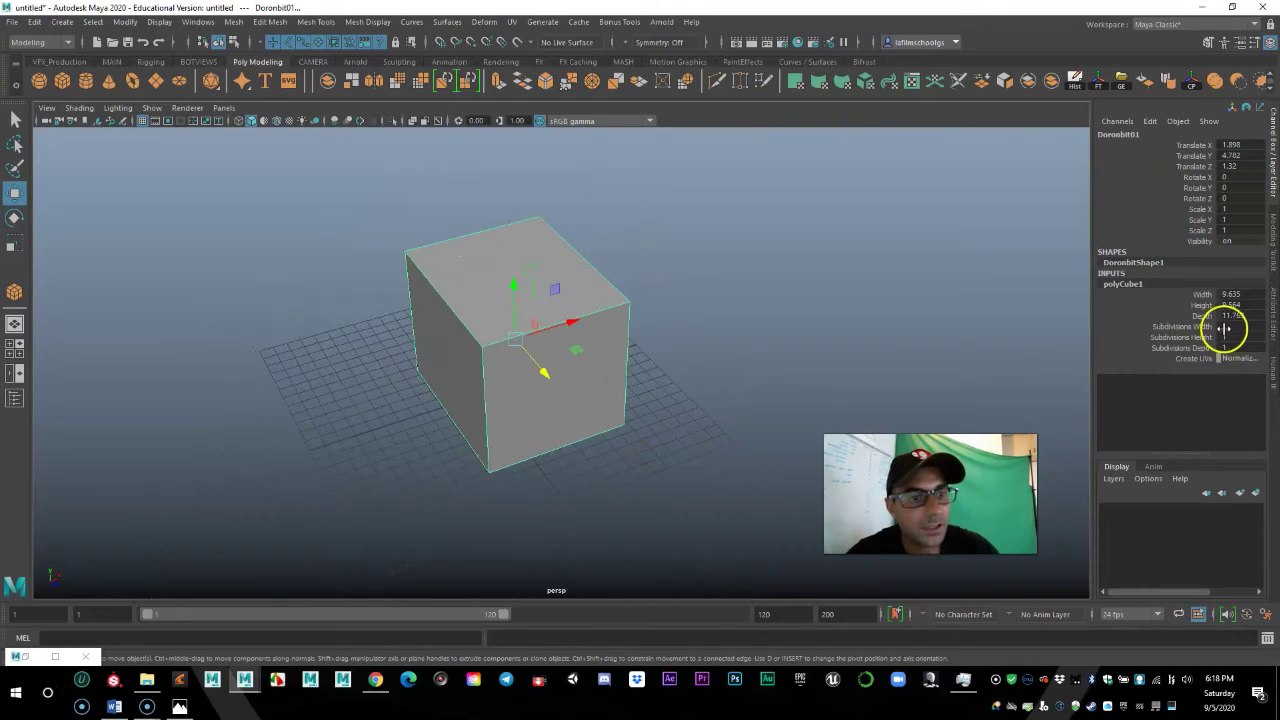
pyautogui.moveTo(1217, 327); pyautogui.dragTo(1222, 327)
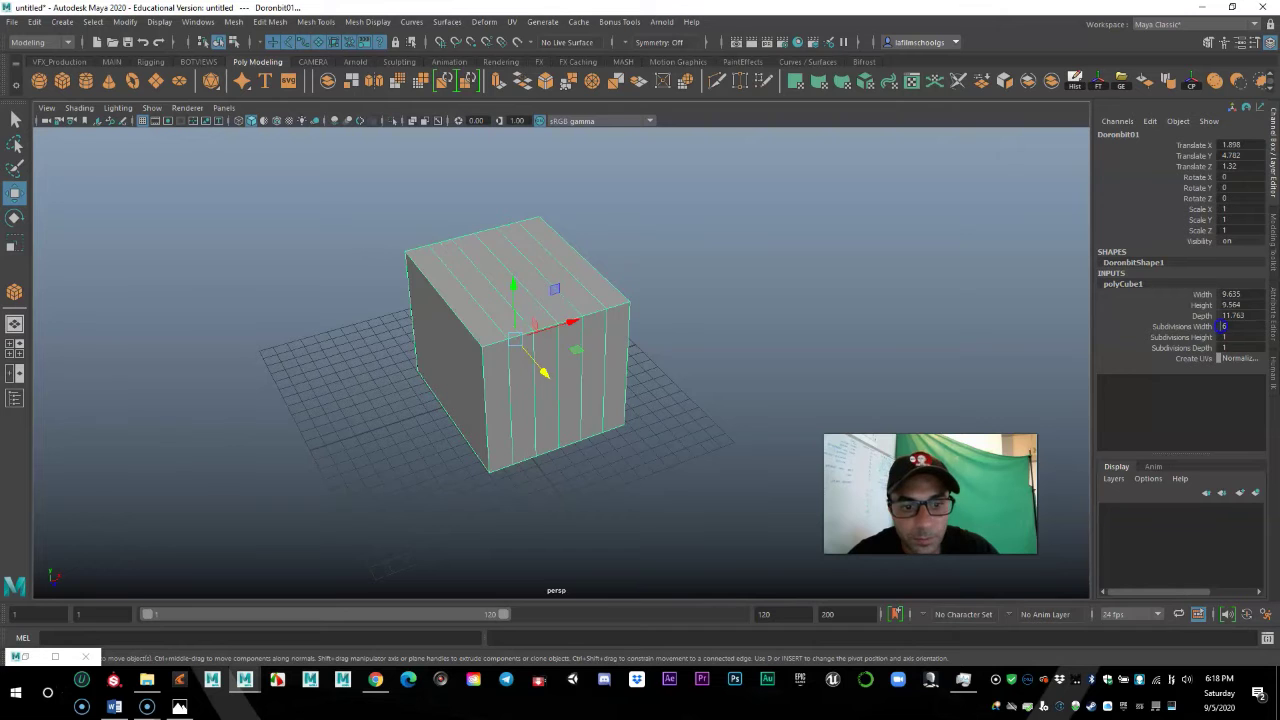
# - Set the cube's Subdivisions Height to 4
pyautogui.keyDown('alt'); pyautogui.moveTo(380, 403); pyautogui.dragTo(574, 454, button='right'); pyautogui.keyUp('alt')
pyautogui.keyDown('alt'); pyautogui.moveTo(632, 413); pyautogui.dragTo(611, 437); pyautogui.keyUp('alt')
pyautogui.keyDown('alt'); pyautogui.moveTo(611, 440); pyautogui.dragTo(666, 455, button='right'); pyautogui.keyUp('alt')
pyautogui.keyDown('alt'); pyautogui.moveTo(667, 456); pyautogui.dragTo(680, 503, button='middle'); pyautogui.keyUp('alt')
pyautogui.moveTo(678, 498)
pyautogui.keyDown('alt'); pyautogui.mouseDown()
pyautogui.moveTo(713, 472)
pyautogui.moveTo(691, 482)
pyautogui.mouseUp(); pyautogui.keyUp('alt')
pyautogui.keyDown('alt'); pyautogui.moveTo(691, 371); pyautogui.dragTo(457, 314); pyautogui.keyUp('alt')
pyautogui.click(1222, 337)
pyautogui.keyDown('ctrl'); pyautogui.moveTo(1222, 337); pyautogui.dragTo(1221, 338); pyautogui.keyUp('ctrl')
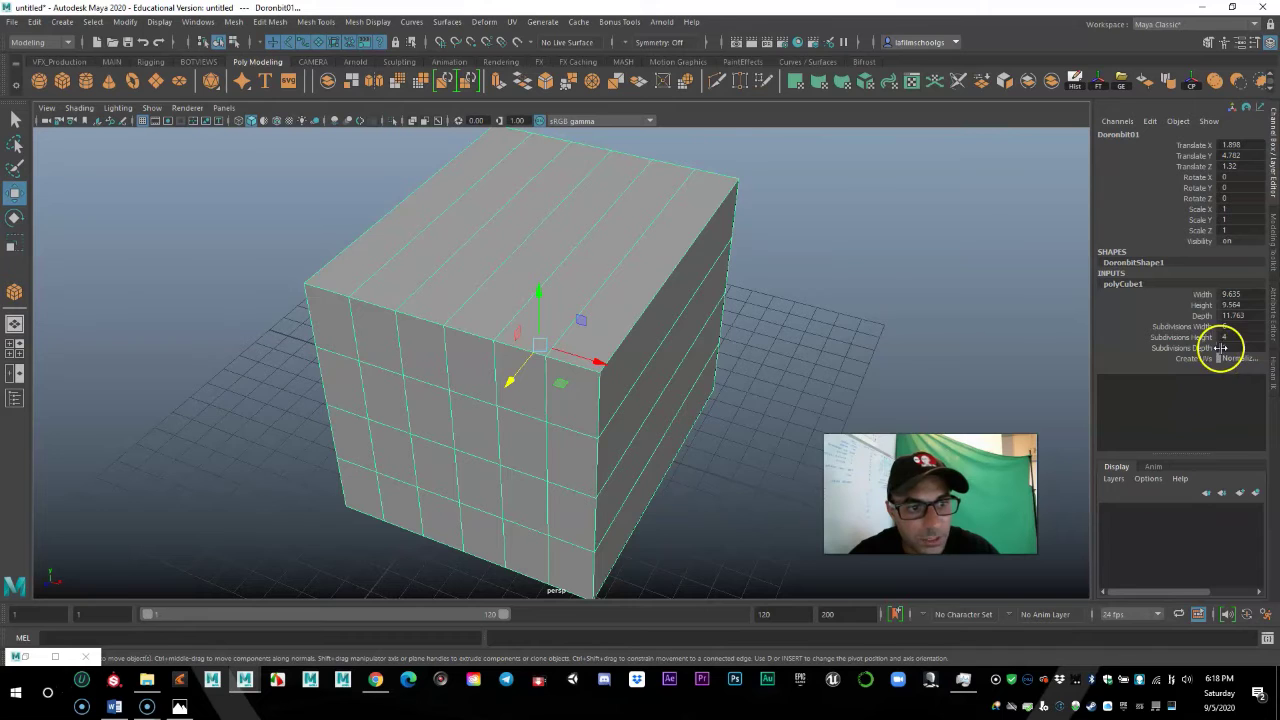
# - Set the cube's Subdivisions Depth to 6
pyautogui.keyDown('ctrl'); pyautogui.moveTo(1224, 347); pyautogui.dragTo(1222, 347); pyautogui.keyUp('ctrl')
pyautogui.keyDown('alt'); pyautogui.moveTo(740, 350); pyautogui.dragTo(571, 449); pyautogui.keyUp('alt')
pyautogui.keyDown('alt'); pyautogui.moveTo(571, 449); pyautogui.dragTo(588, 449, button='middle'); pyautogui.keyUp('alt')
pyautogui.keyDown('alt'); pyautogui.moveTo(690, 376); pyautogui.dragTo(449, 371, button='right'); pyautogui.keyUp('alt')
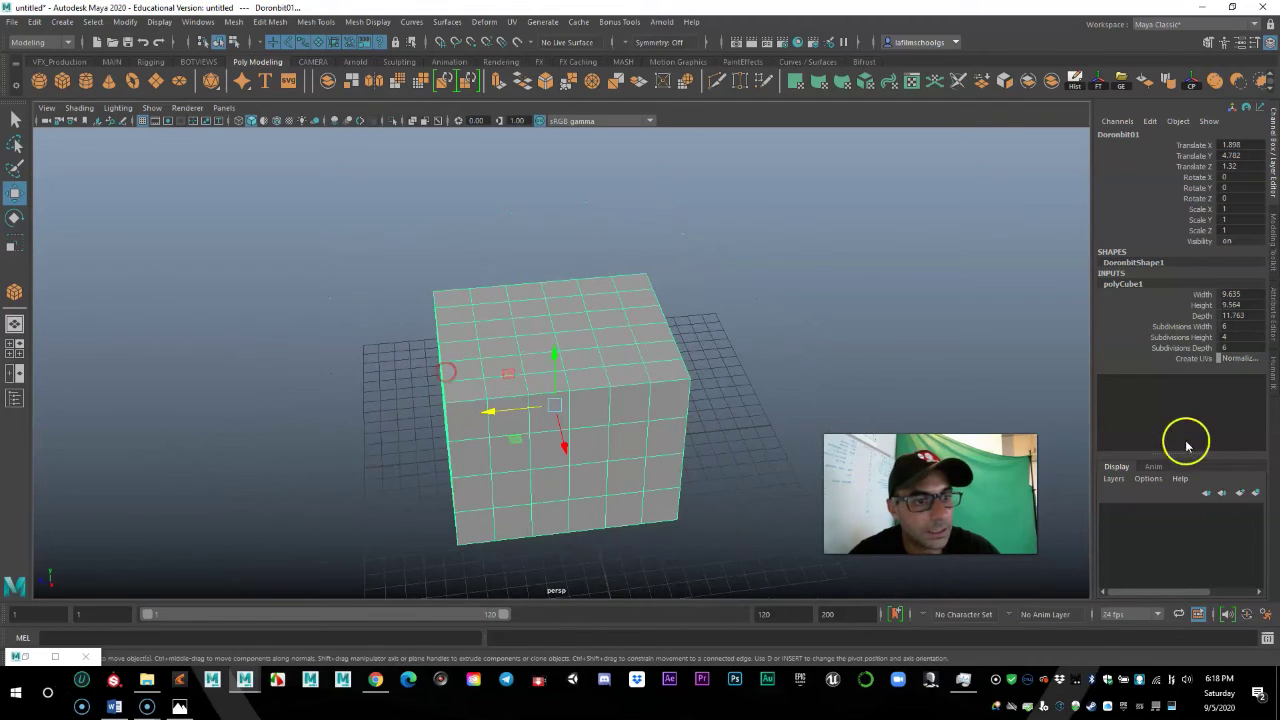
# - Try interactive changes to the cube's Depth and Width construction values, undoing each change
pyautogui.click(1202, 316)
pyautogui.moveTo(608, 458); pyautogui.dragTo(791, 469, button='middle')
pyautogui.hotkey('ctrl', 'z')
pyautogui.click(1236, 317)
pyautogui.keyDown('ctrl'); pyautogui.moveTo(1222, 317); pyautogui.dragTo(1230, 294); pyautogui.keyUp('ctrl')
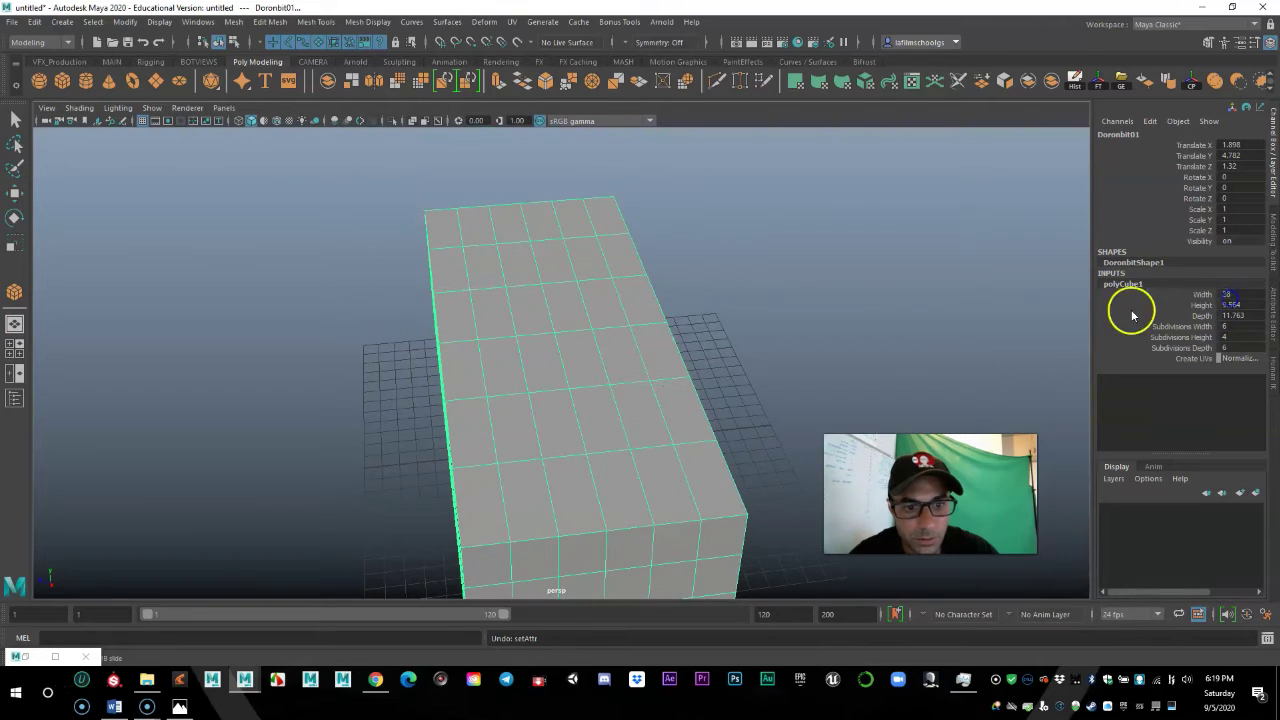
pyautogui.hotkey('ctrl', 'z')
pyautogui.keyDown('alt'); pyautogui.moveTo(683, 357); pyautogui.dragTo(590, 360, button='right'); pyautogui.keyUp('alt')
pyautogui.keyDown('alt'); pyautogui.moveTo(590, 360); pyautogui.dragTo(623, 389); pyautogui.keyUp('alt')
pyautogui.keyDown('alt'); pyautogui.moveTo(623, 389); pyautogui.dragTo(691, 403, button='right'); pyautogui.keyUp('alt')
pyautogui.keyDown('alt'); pyautogui.moveTo(691, 403); pyautogui.dragTo(618, 432); pyautogui.keyUp('alt')
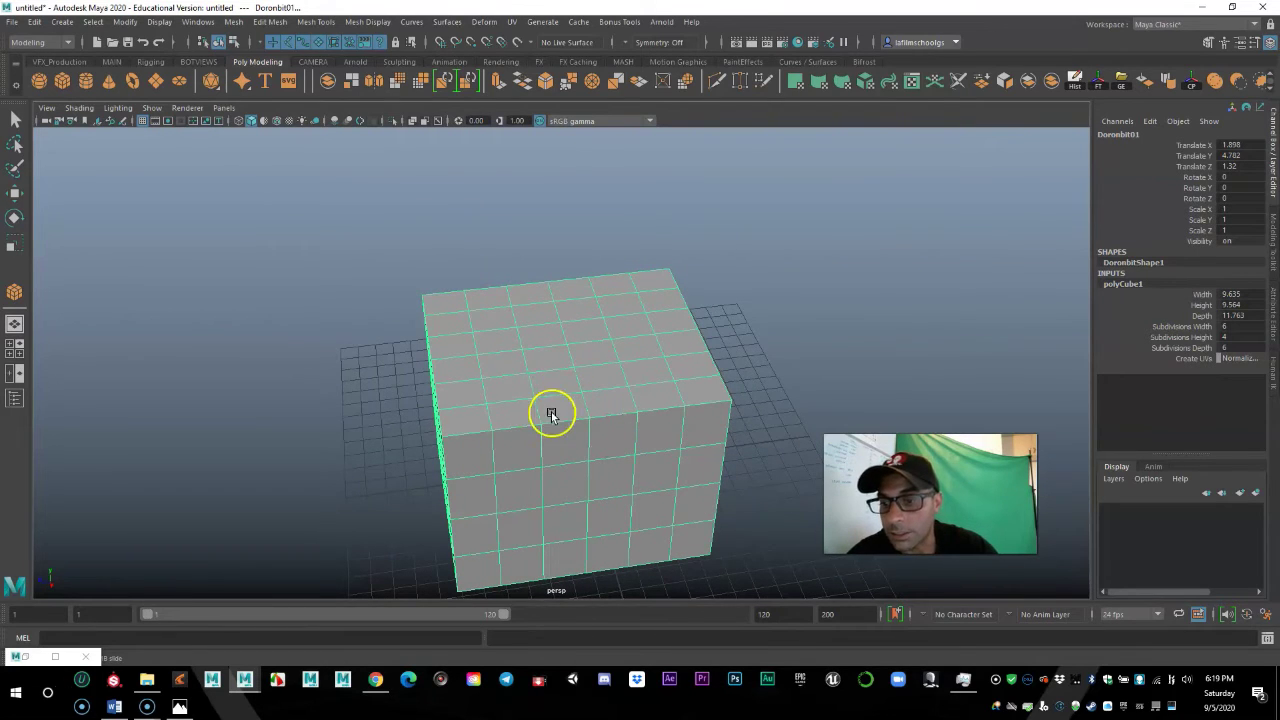
# - Switch the cube to face selection, pull one face of its top side upward, and undo the move
pyautogui.rightClick(568, 312)
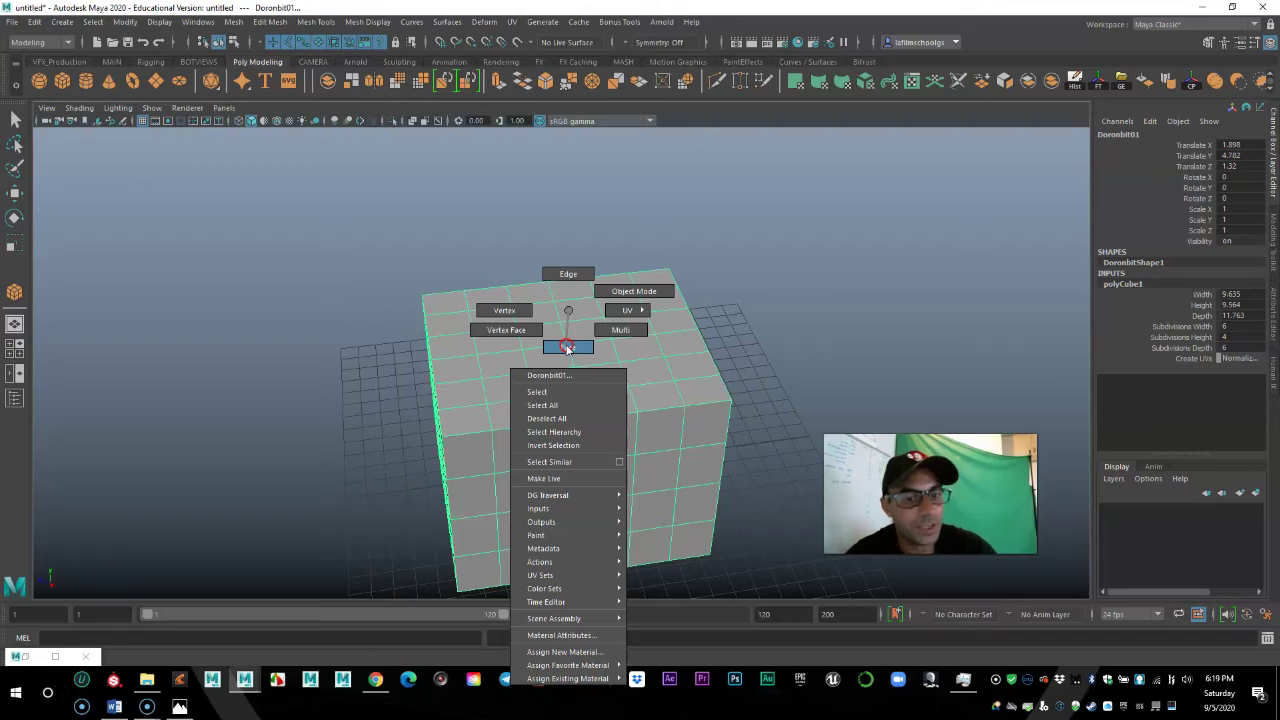
pyautogui.moveTo(566, 347); pyautogui.dragTo(564, 348, button='right')
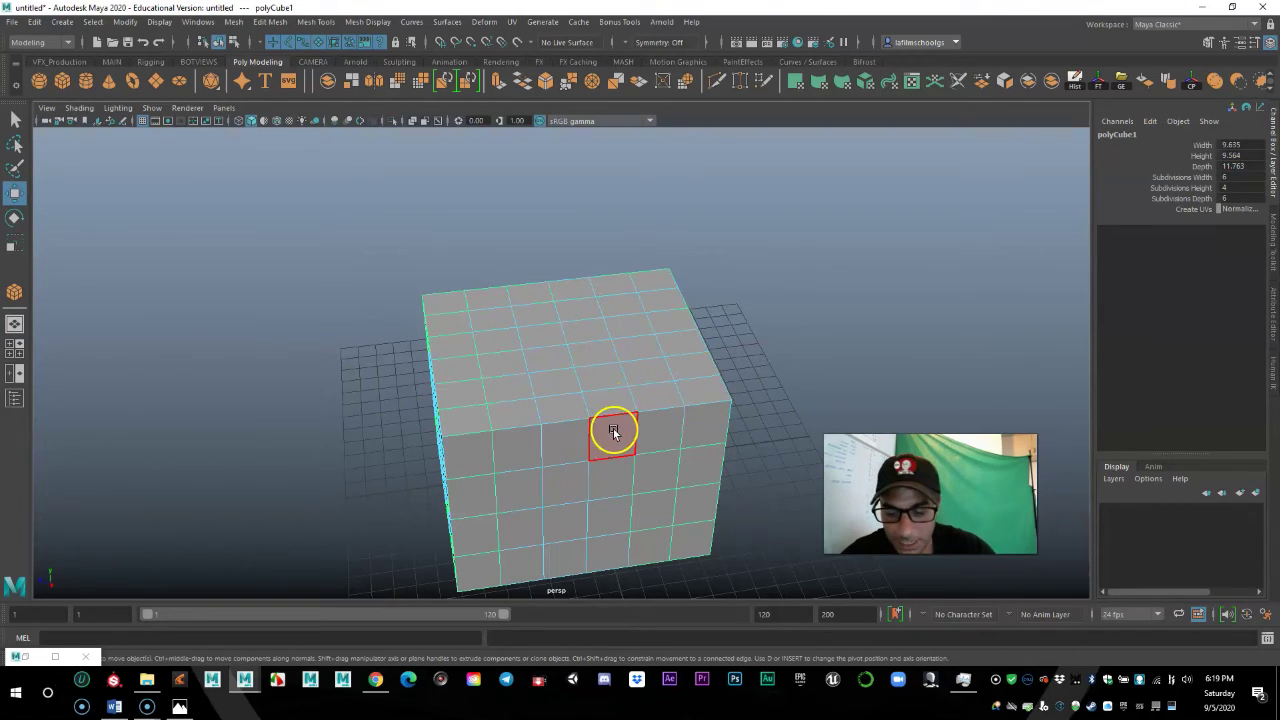
pyautogui.keyDown('alt'); pyautogui.moveTo(551, 457); pyautogui.dragTo(612, 428); pyautogui.keyUp('alt')
pyautogui.click(593, 330)
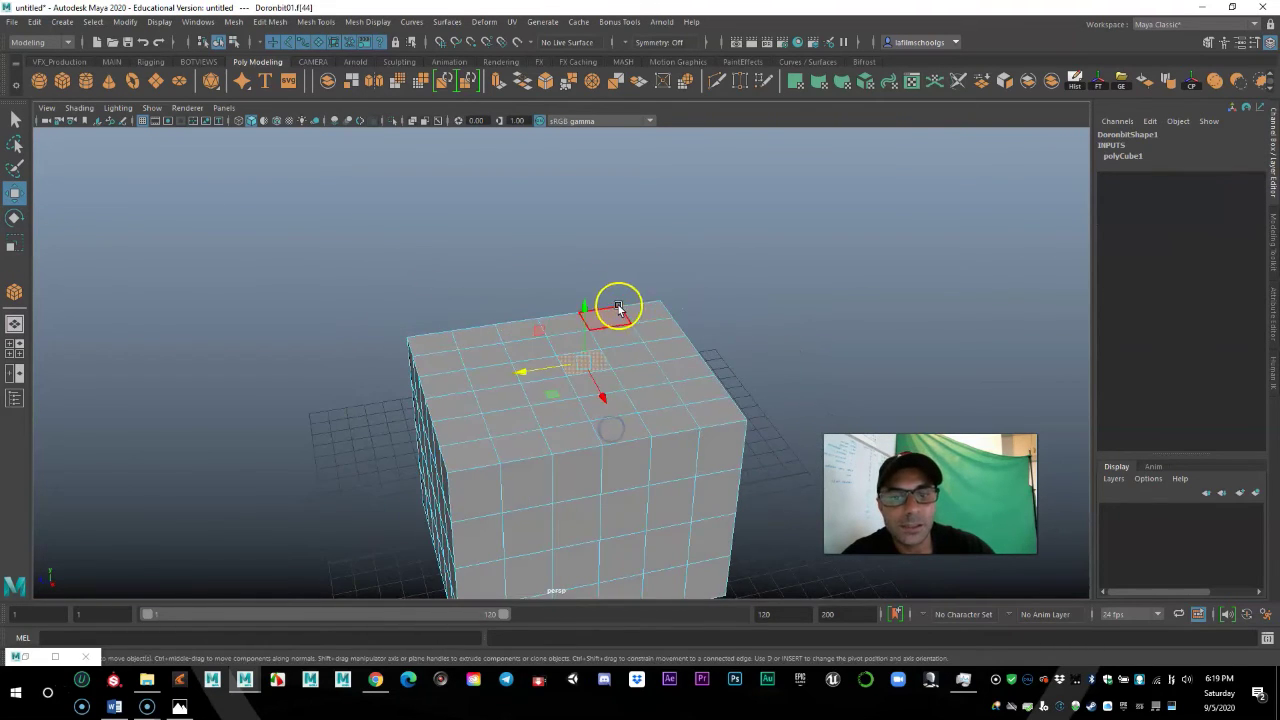
pyautogui.moveTo(583, 305); pyautogui.dragTo(573, 204)
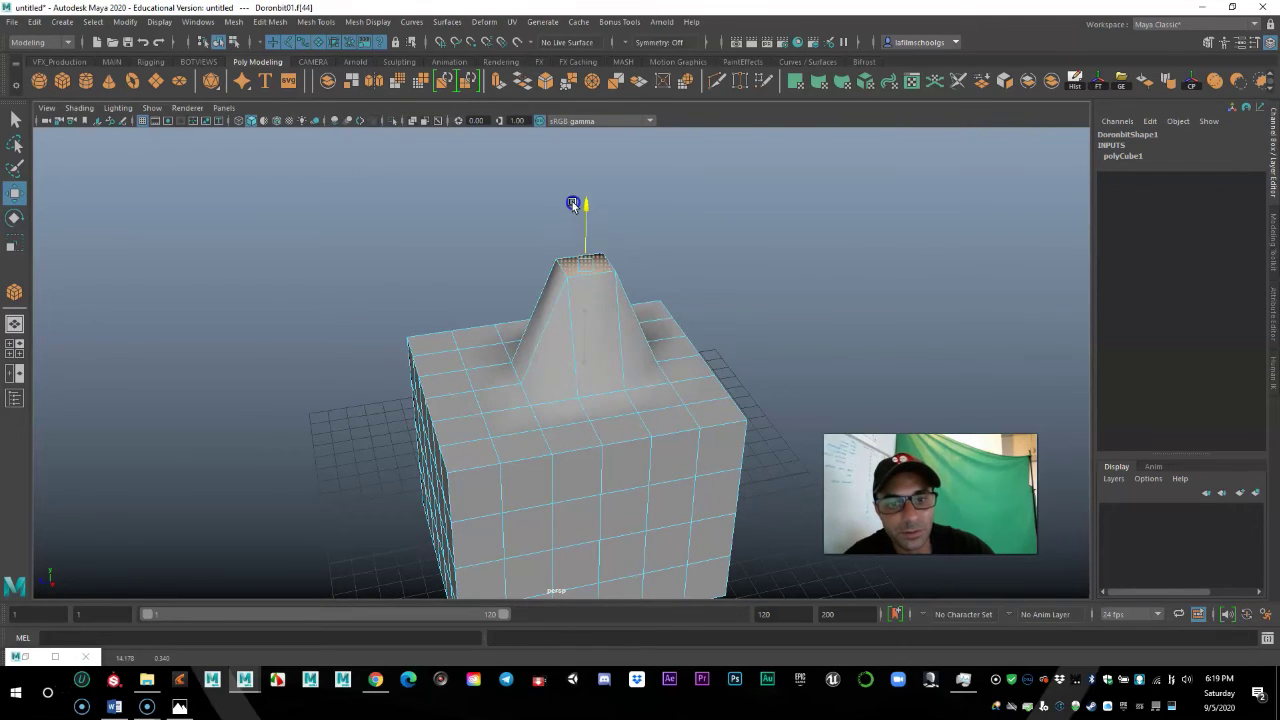
pyautogui.hotkey('ctrl', 'z')
# - Pull one face on a vertical side of the cube outward and undo the move
pyautogui.keyDown('alt'); pyautogui.moveTo(674, 403); pyautogui.dragTo(786, 515); pyautogui.keyUp('alt')
pyautogui.hotkey('ctrl', 'e')
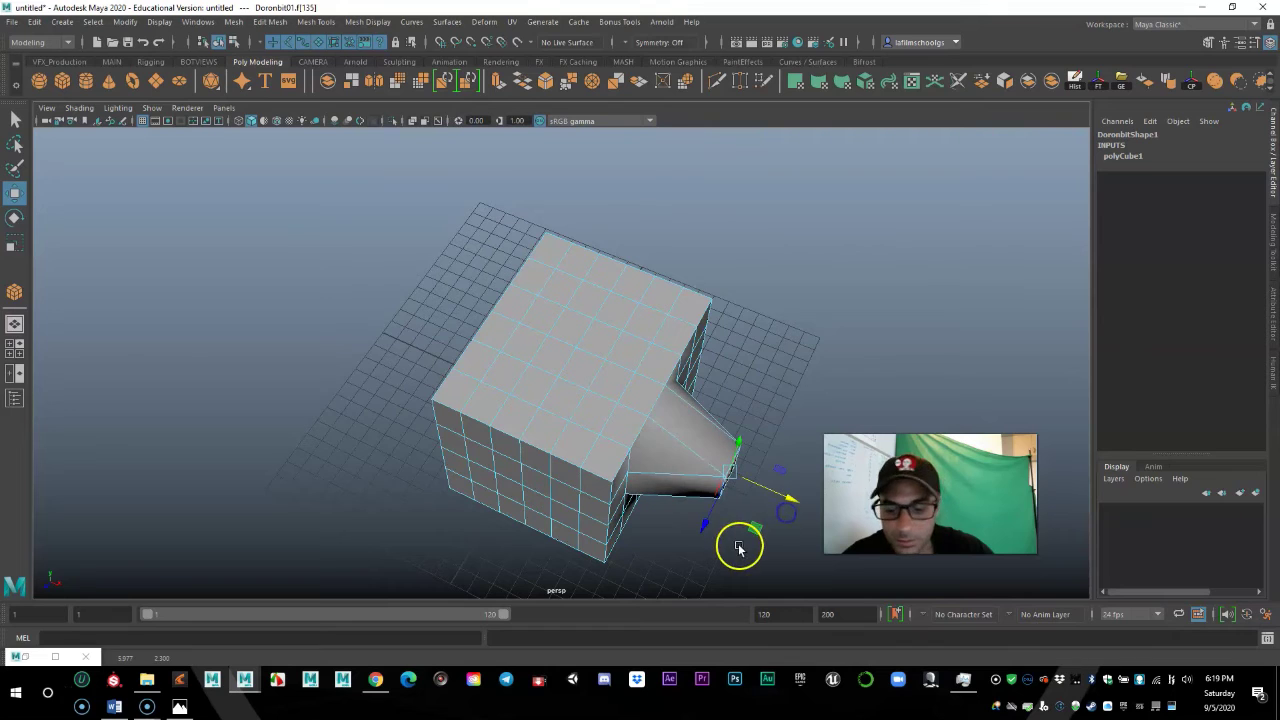
pyautogui.hotkey('ctrl', 'z')
pyautogui.keyDown('alt'); pyautogui.moveTo(734, 549); pyautogui.dragTo(578, 515); pyautogui.keyUp('alt')
# - Switch the cube to vertex selection and select a vertex in the middle of its top side
pyautogui.click(544, 279)
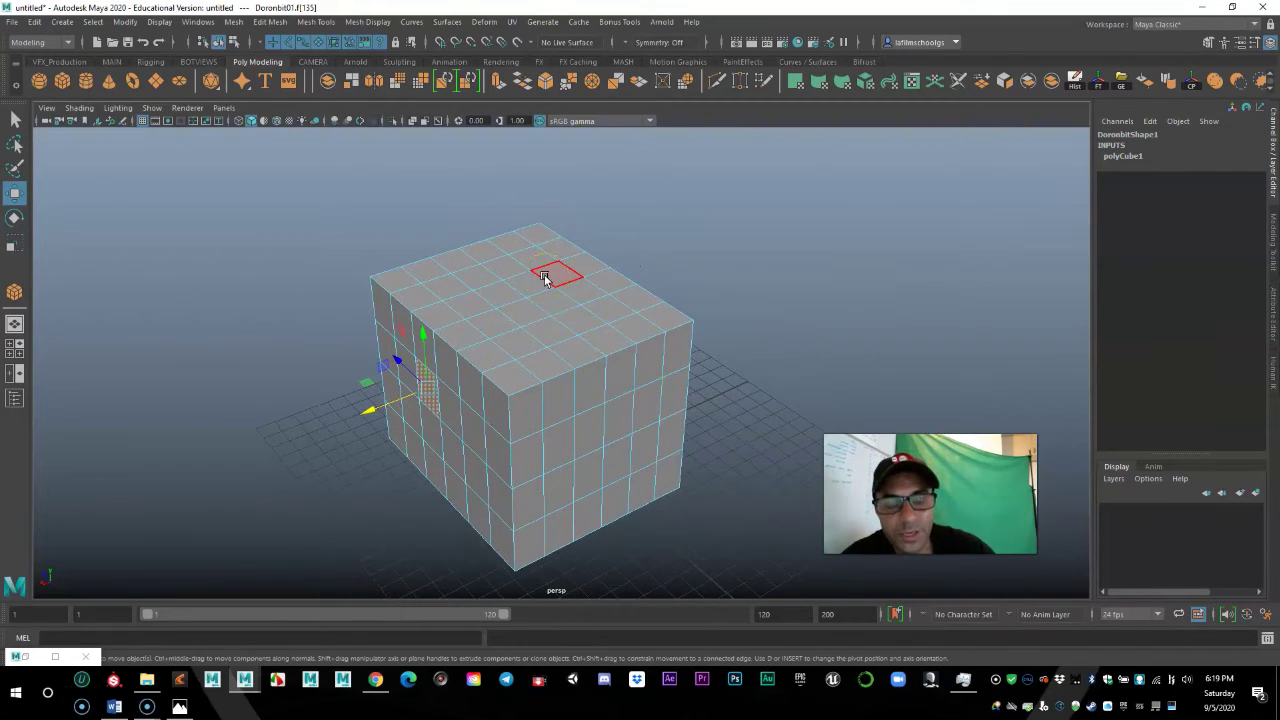
pyautogui.rightClick(545, 279)
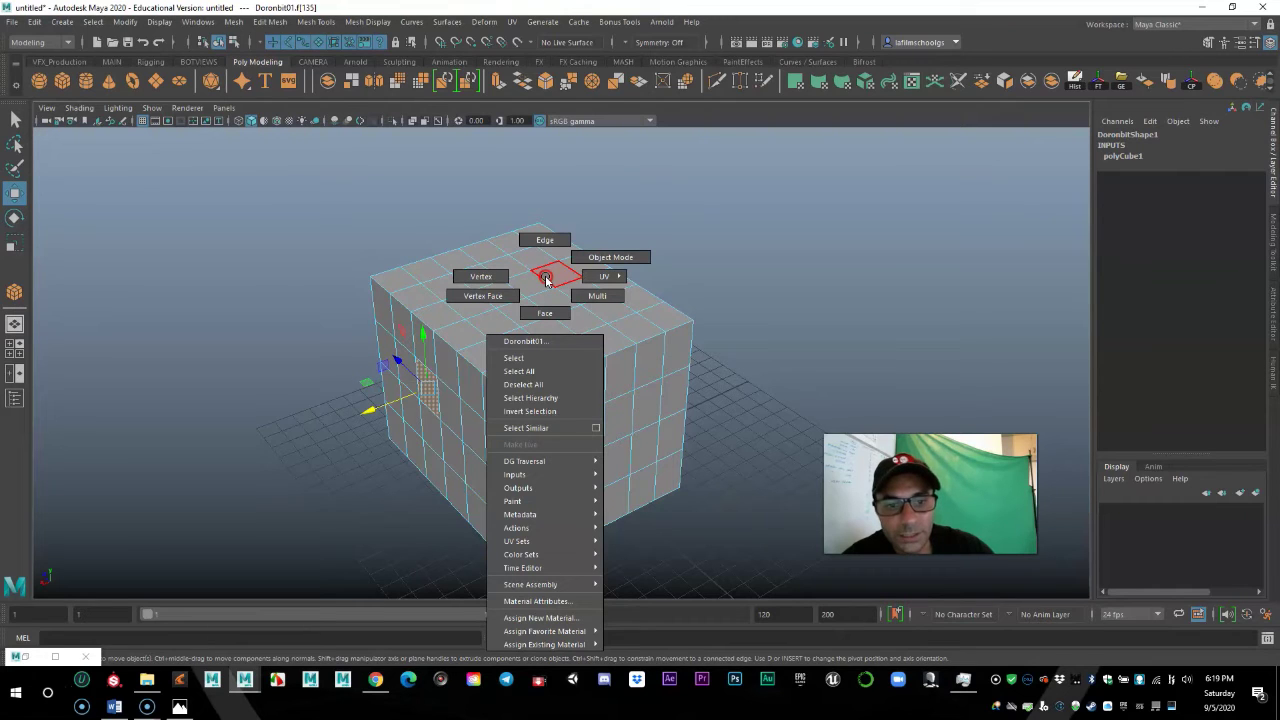
pyautogui.moveTo(544, 279); pyautogui.dragTo(485, 278, button='right')
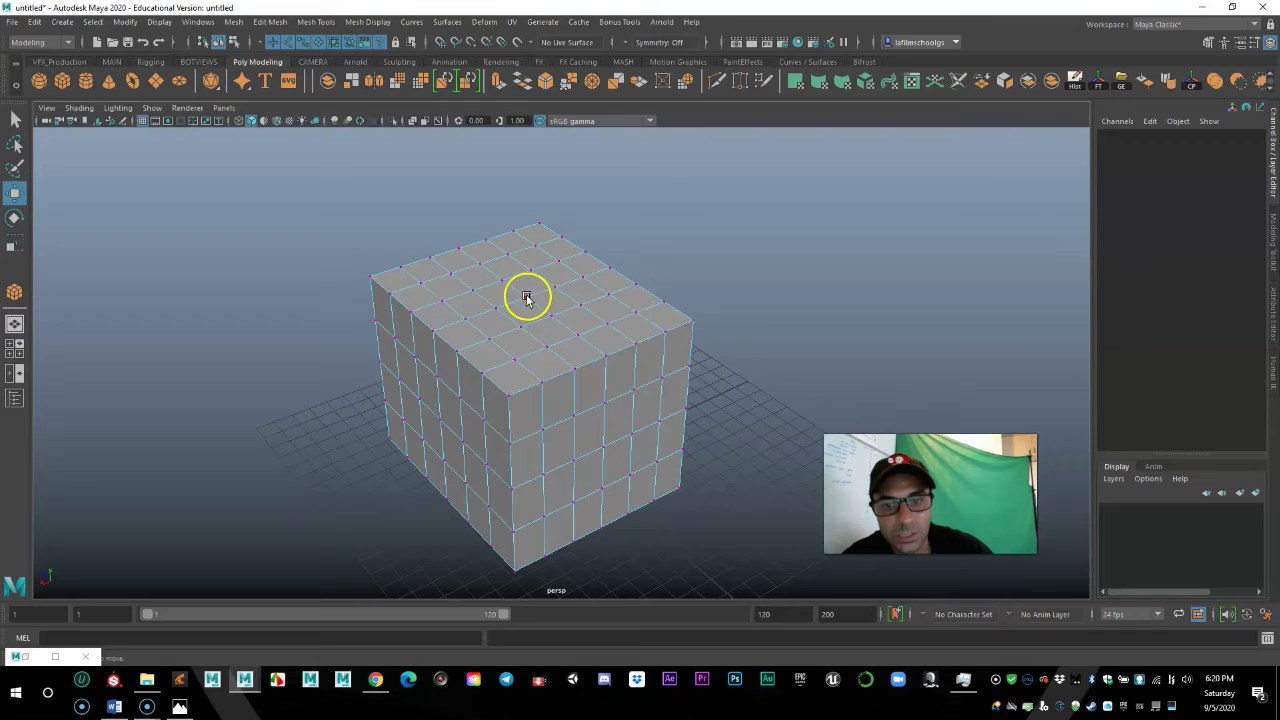
pyautogui.click(524, 295)
pyautogui.keyDown('alt'); pyautogui.moveTo(531, 380); pyautogui.dragTo(570, 381); pyautogui.keyUp('alt')
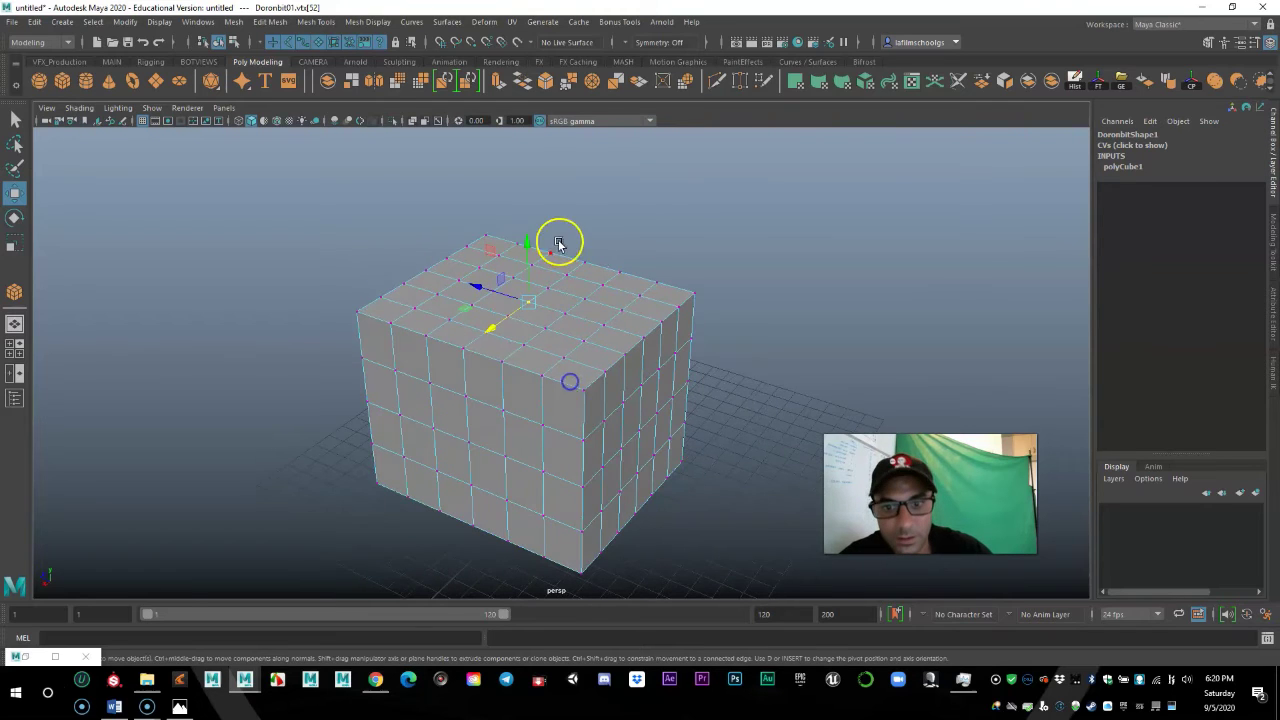
# - Move the selected top vertex down and a neighbouring top vertex up, undoing each move
pyautogui.moveTo(529, 249); pyautogui.dragTo(518, 400)
pyautogui.hotkey('ctrl', 'z')
pyautogui.keyDown('alt'); pyautogui.moveTo(518, 400); pyautogui.dragTo(606, 329, button='right'); pyautogui.keyUp('alt')
pyautogui.click(620, 321)
pyautogui.moveTo(631, 275); pyautogui.dragTo(620, 194)
pyautogui.hotkey('ctrl', 'z')
pyautogui.keyDown('alt'); pyautogui.moveTo(666, 383); pyautogui.dragTo(524, 391); pyautogui.keyUp('alt')
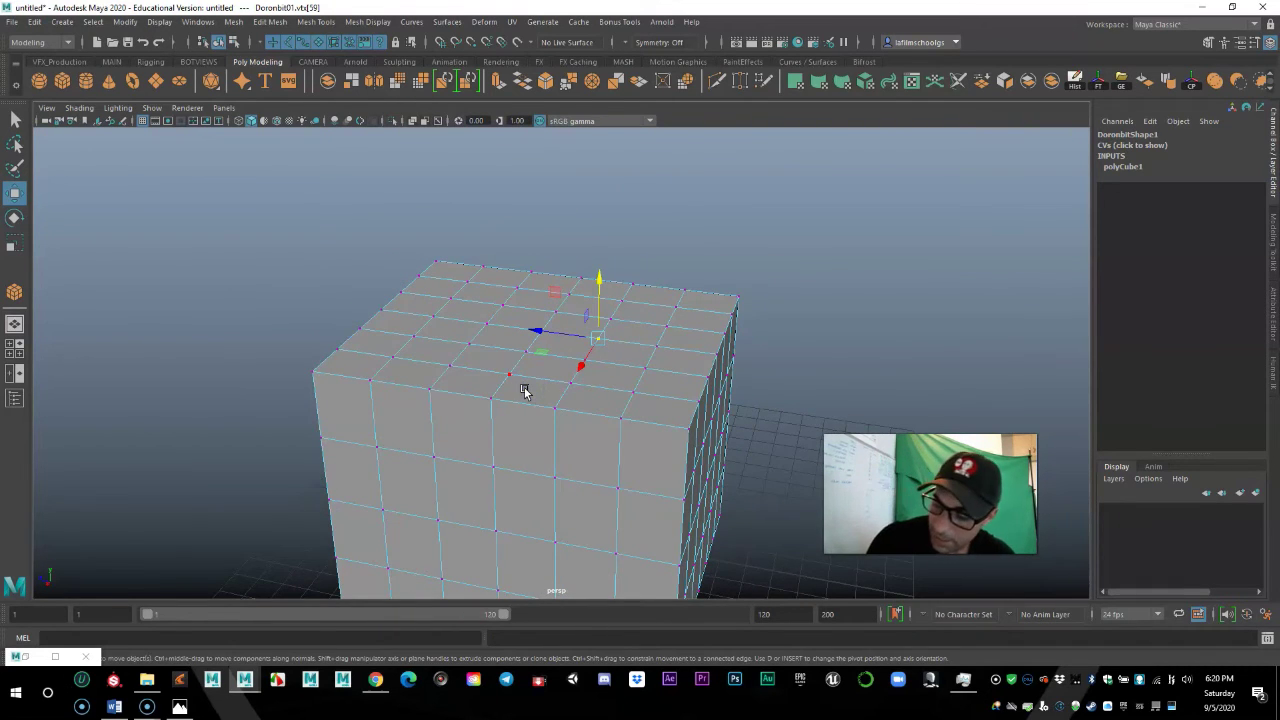
# - Turn on soft selection, raise the selected top vertex with falloff into a smooth bump, and undo the move
pyautogui.click(523, 360)
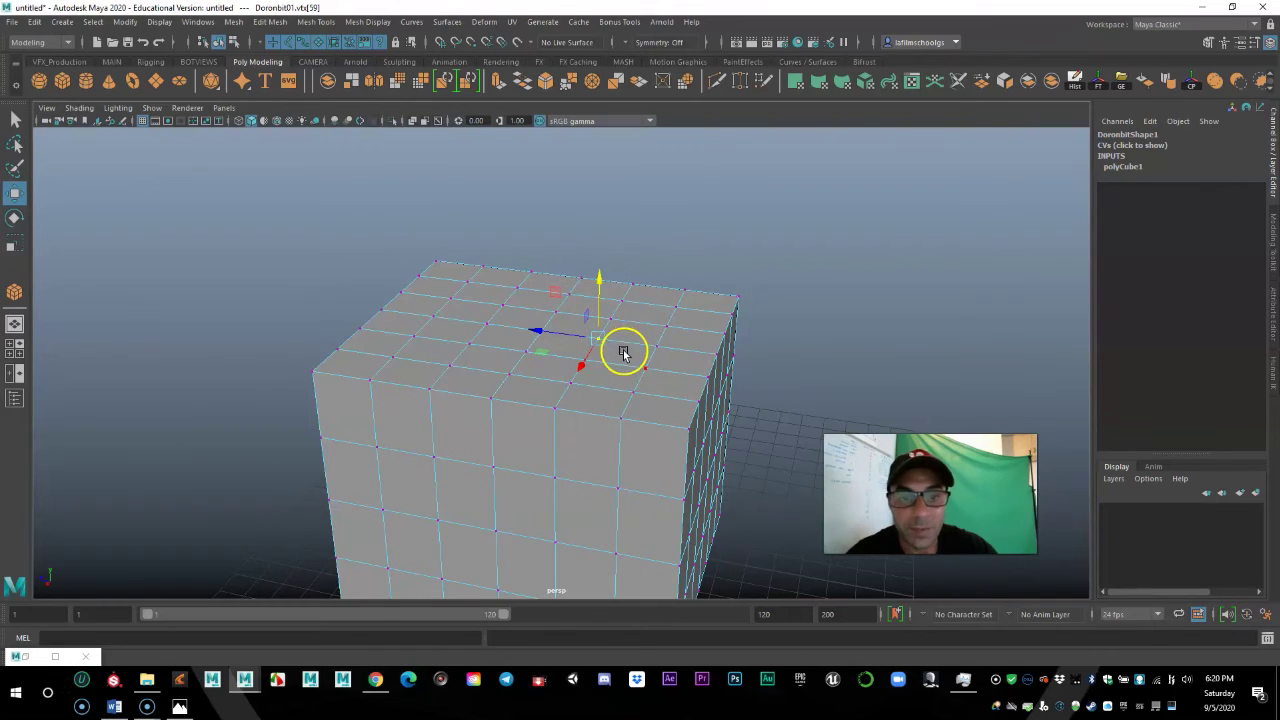
pyautogui.press('b')
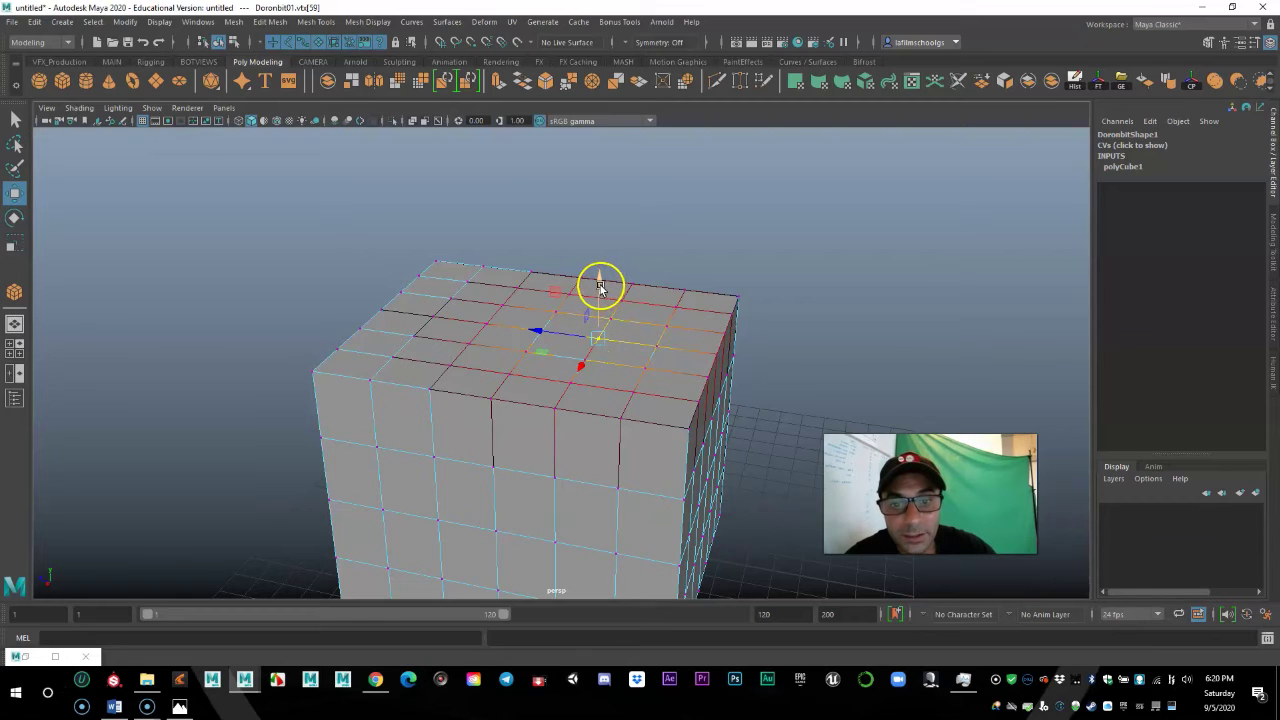
pyautogui.moveTo(600, 285); pyautogui.dragTo(613, 235)
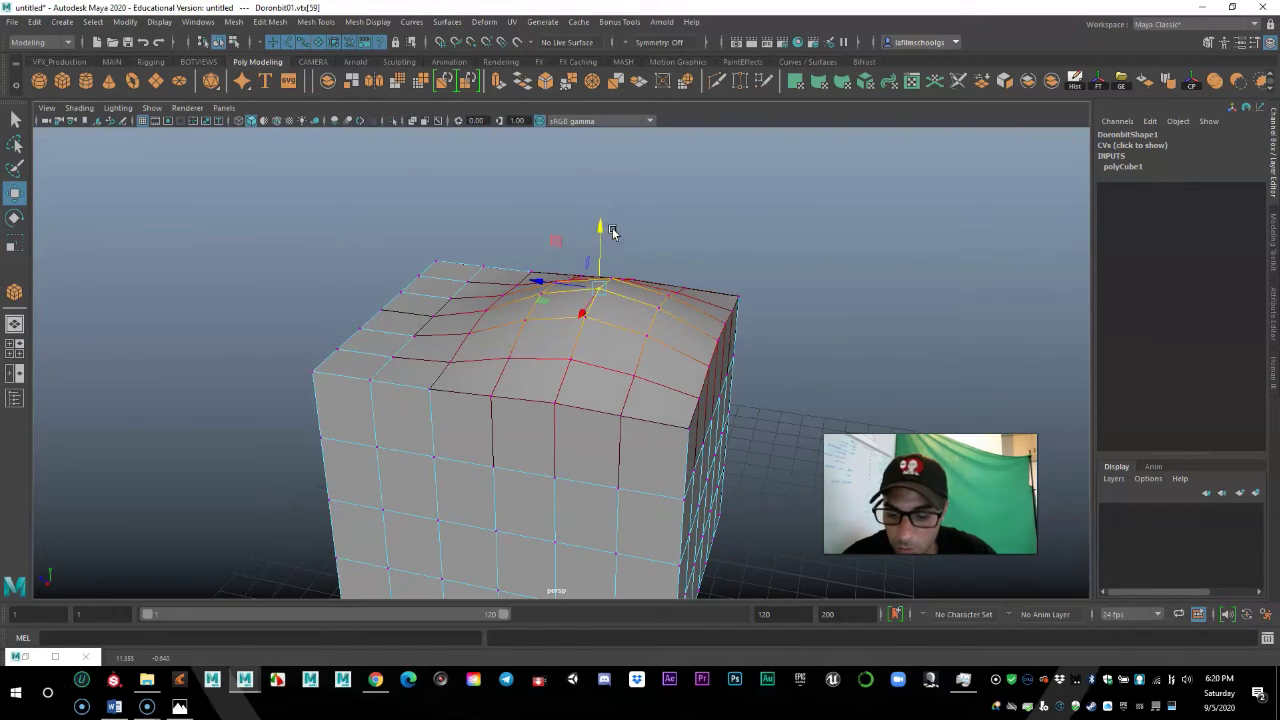
pyautogui.hotkey('ctrl', 'z')
# - Turn off soft selection, raise the single top vertex about 2.9 units, and undo the move
pyautogui.press('b')
pyautogui.moveTo(597, 277); pyautogui.dragTo(622, 206)
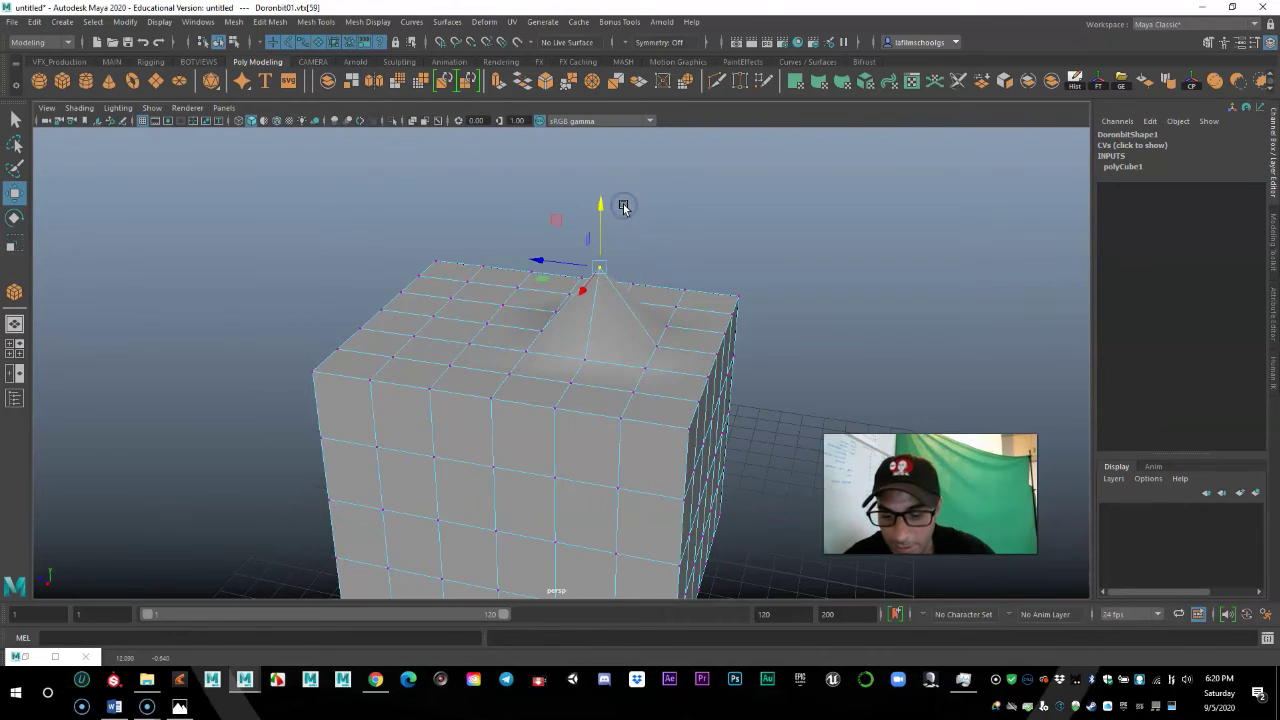
pyautogui.hotkey('ctrl', 'z')
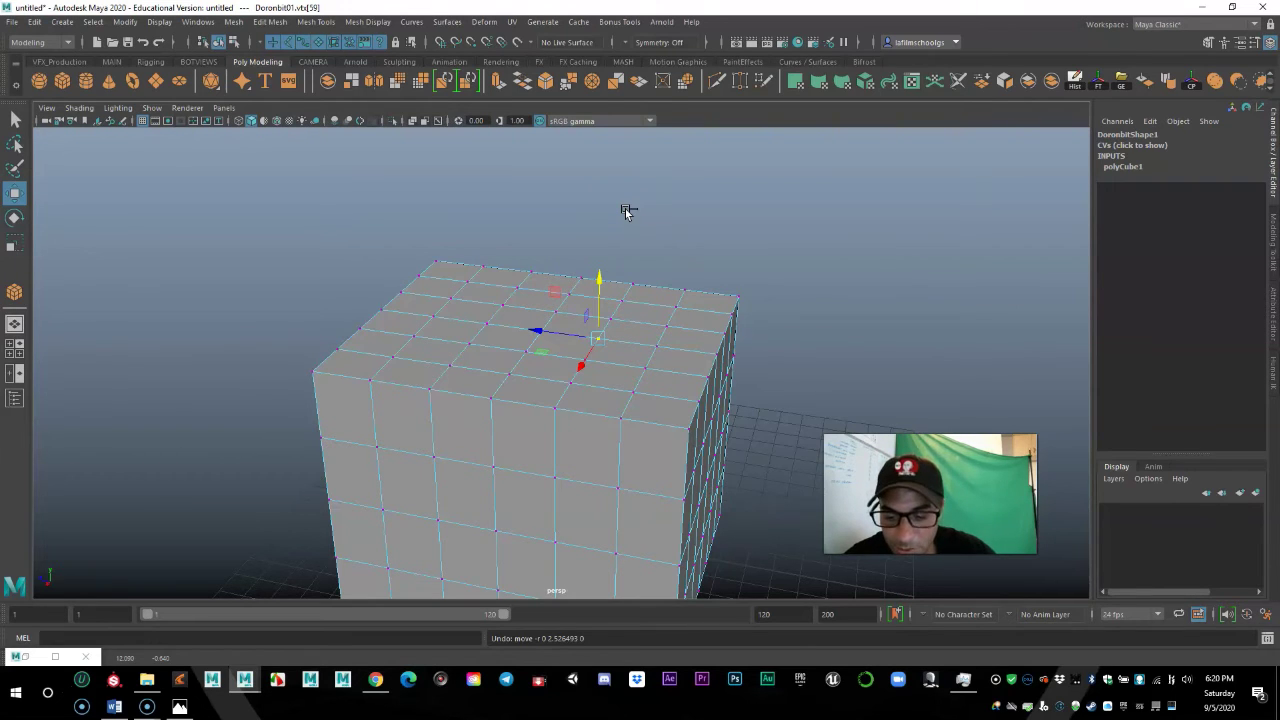
# - Open the Attribute Editor for the cube's shape
pyautogui.hotkey('ctrl', 'a')
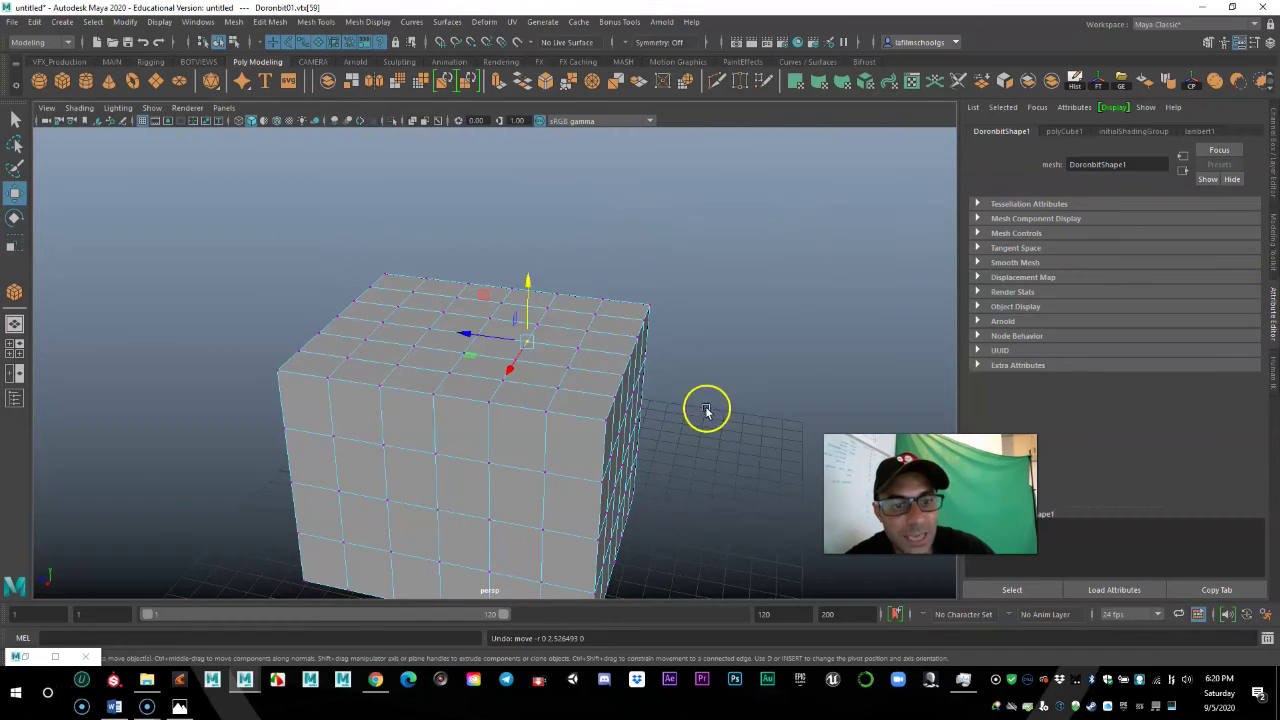
# - Look through the cube's attribute nodes up to the lambert1 material and set its Color to bright green
pyautogui.click(1066, 132)
pyautogui.click(1132, 131)
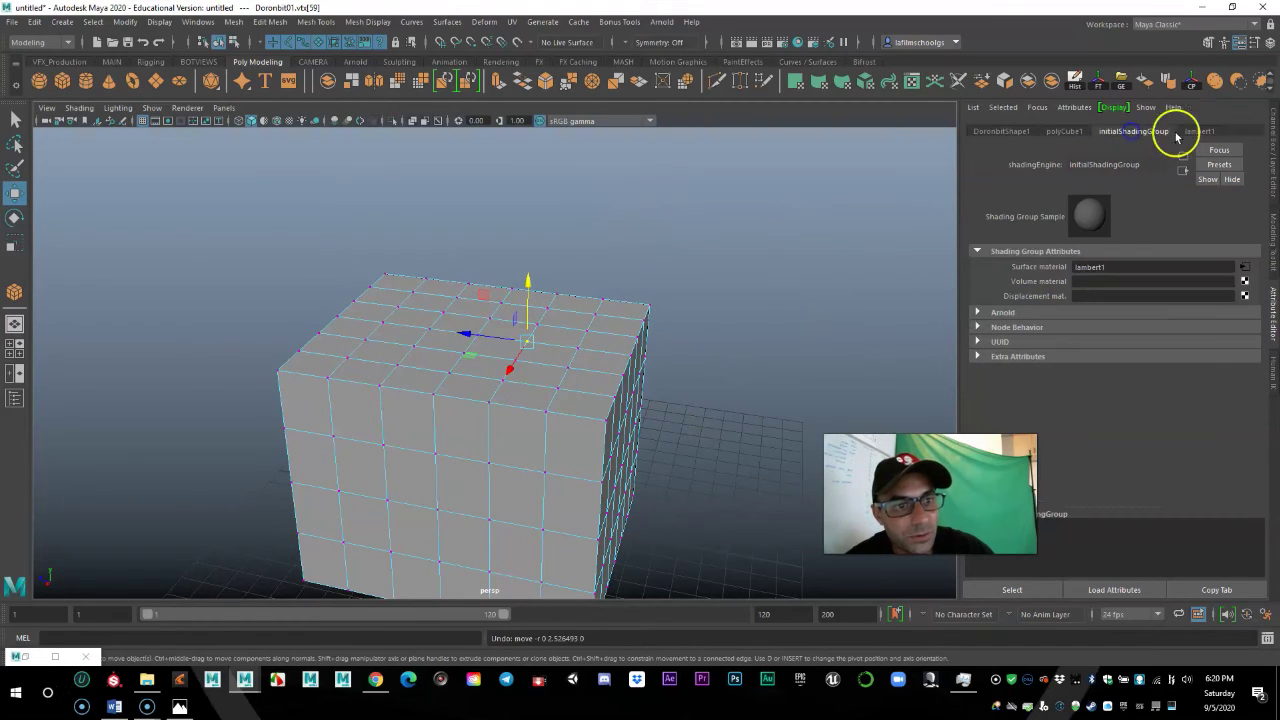
pyautogui.click(1198, 132)
pyautogui.click(560, 373)
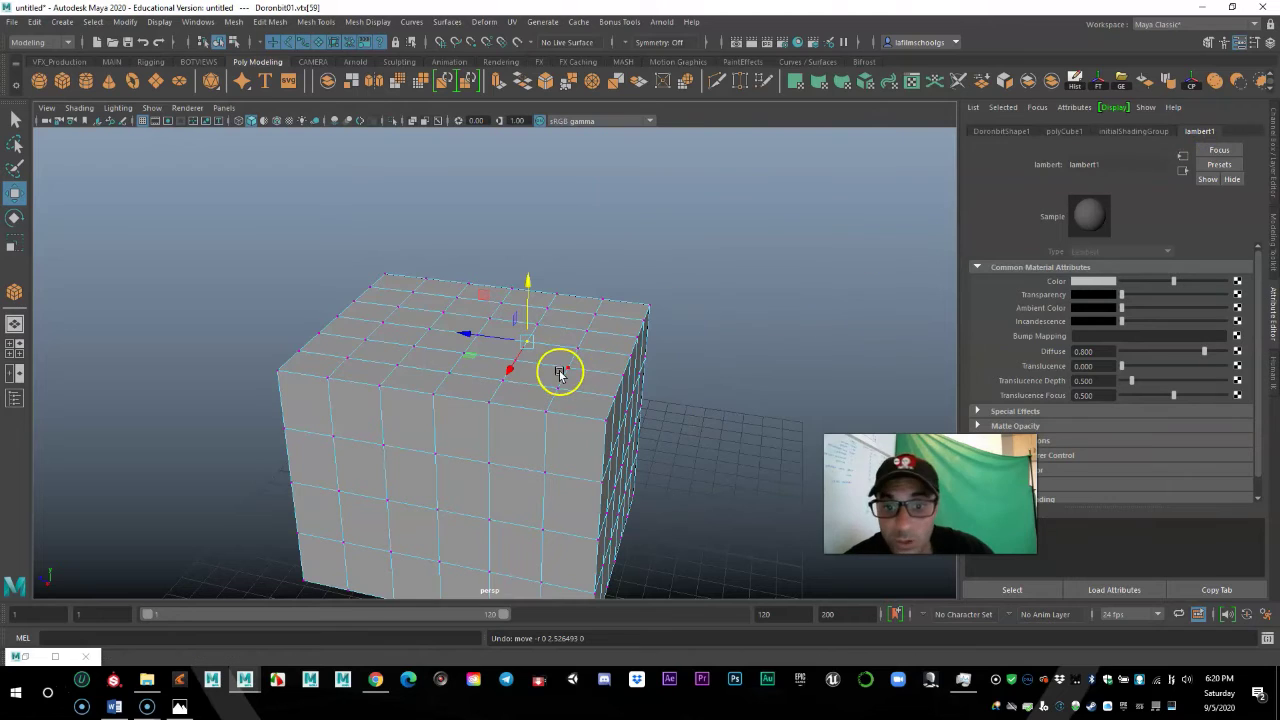
pyautogui.moveTo(1174, 281)
pyautogui.mouseDown()
pyautogui.moveTo(1134, 281)
pyautogui.moveTo(1186, 281)
pyautogui.mouseUp()
pyautogui.click(1094, 281)
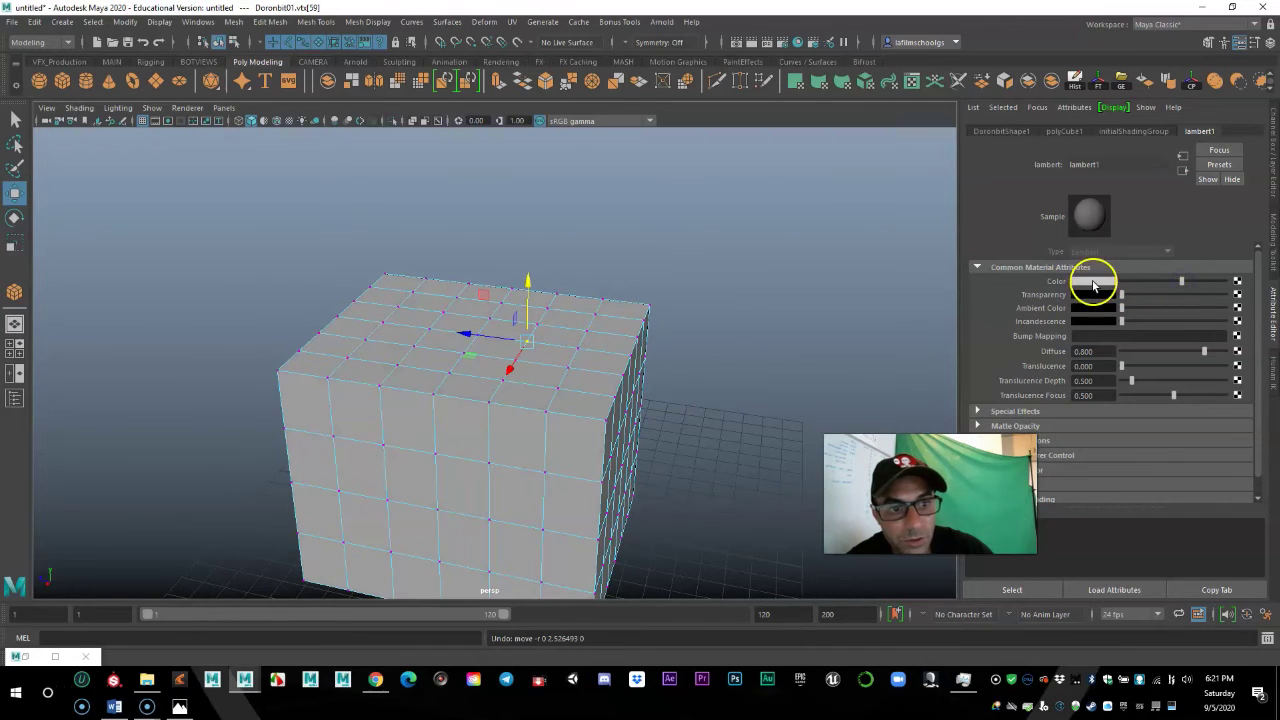
pyautogui.click(1074, 248)
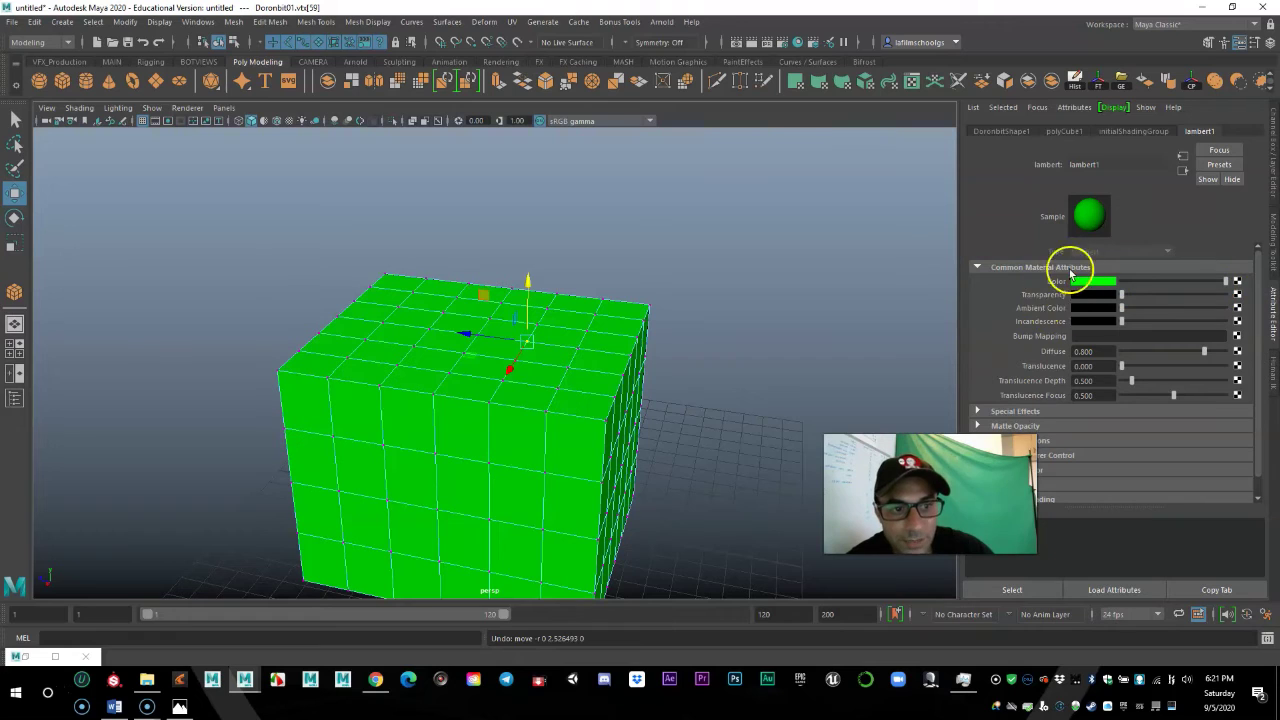
pyautogui.moveTo(1122, 300)
pyautogui.mouseDown()
pyautogui.moveTo(1188, 310)
pyautogui.moveTo(1121, 309)
pyautogui.moveTo(1174, 320)
pyautogui.moveTo(1119, 321)
pyautogui.mouseUp()
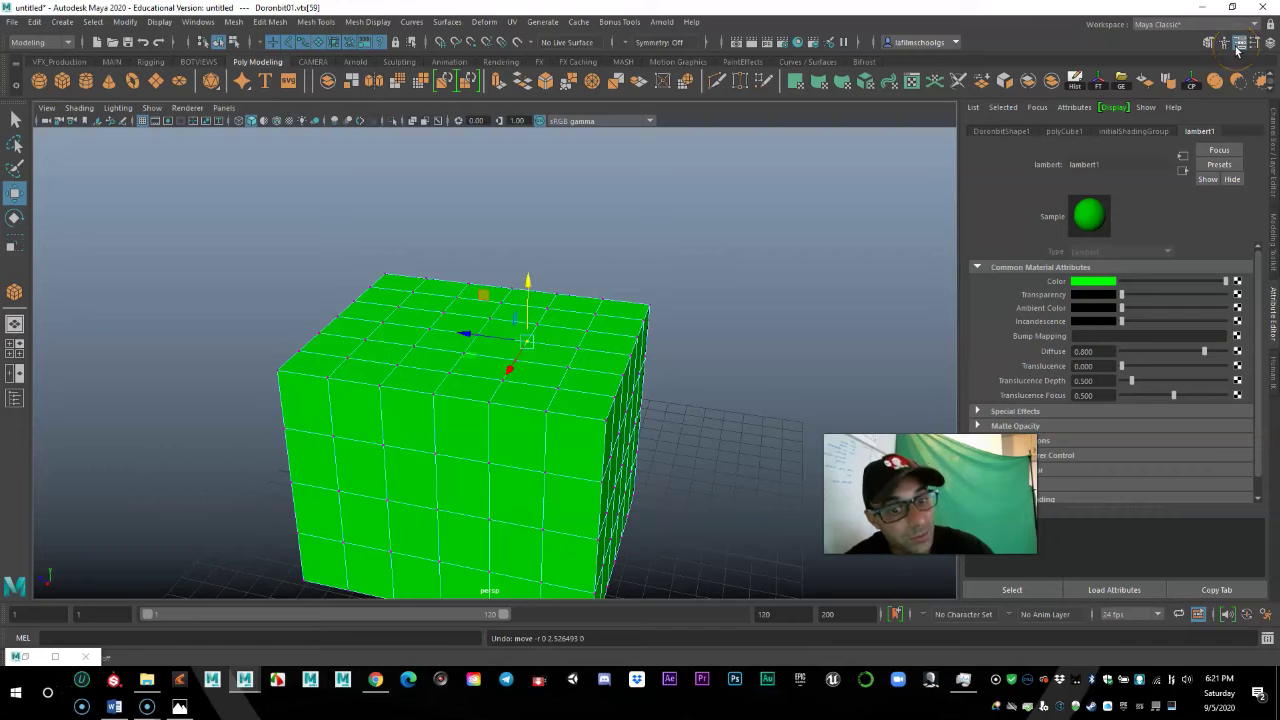
# - Switch from the Attribute Editor to the Channel Box and back again
pyautogui.scroll(3, 740, 324)
pyautogui.scroll(-3, 740, 324)
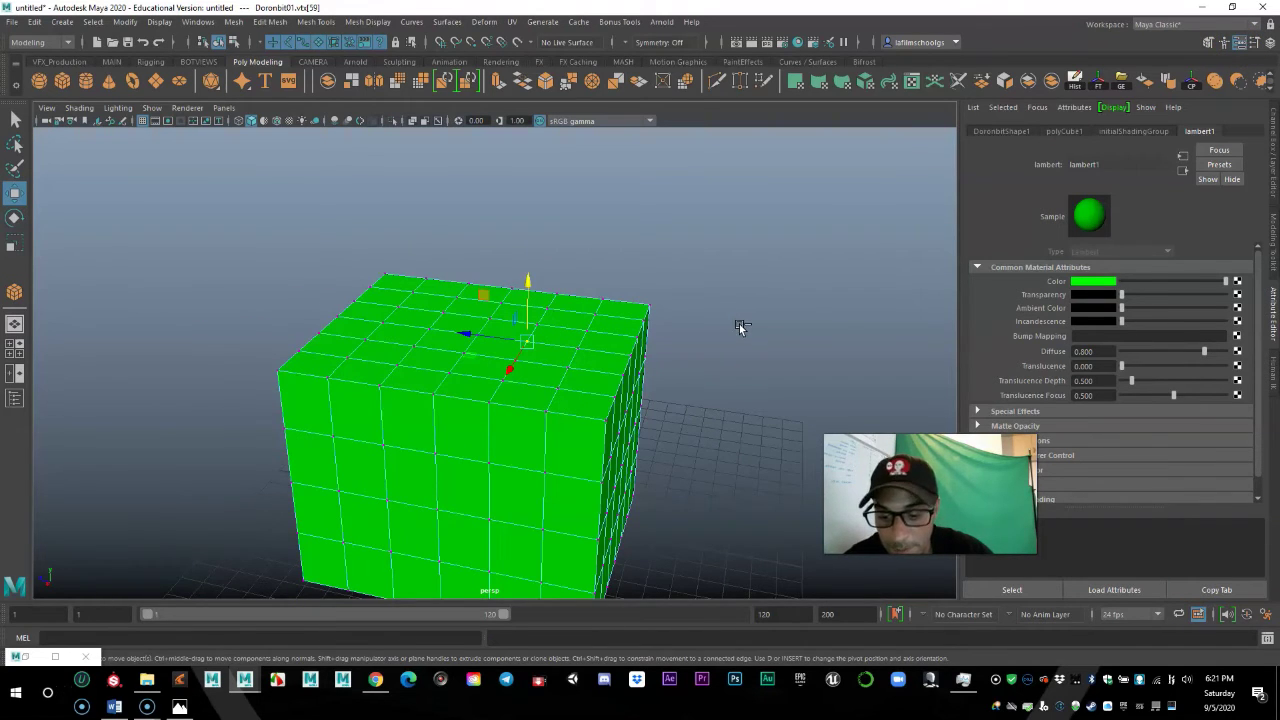
pyautogui.hotkey('ctrl', 'a')
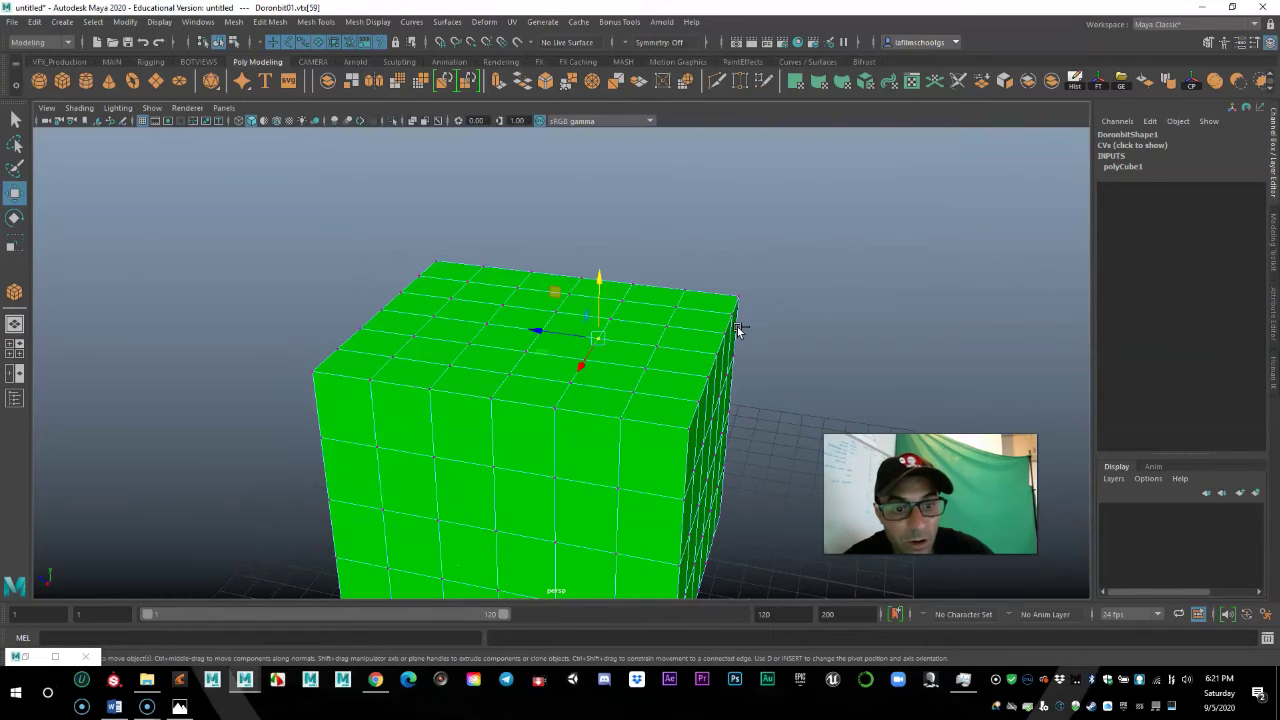
pyautogui.hotkey('ctrl', 'a')
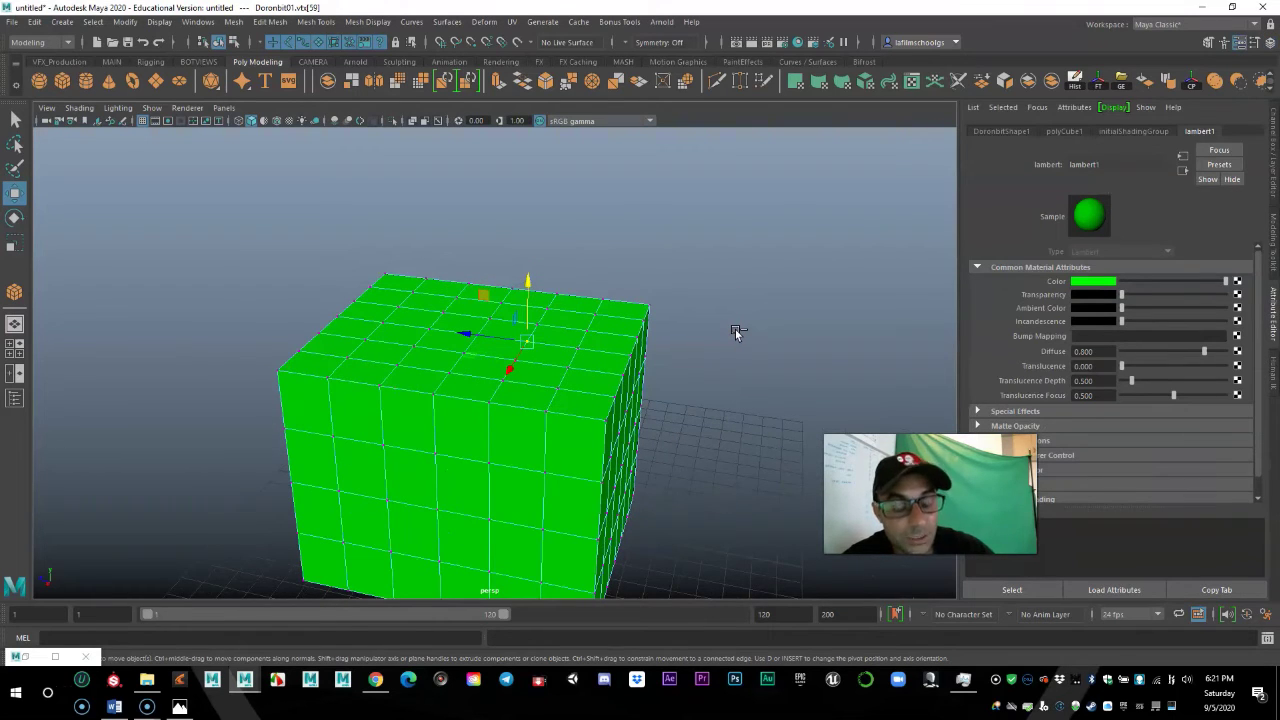
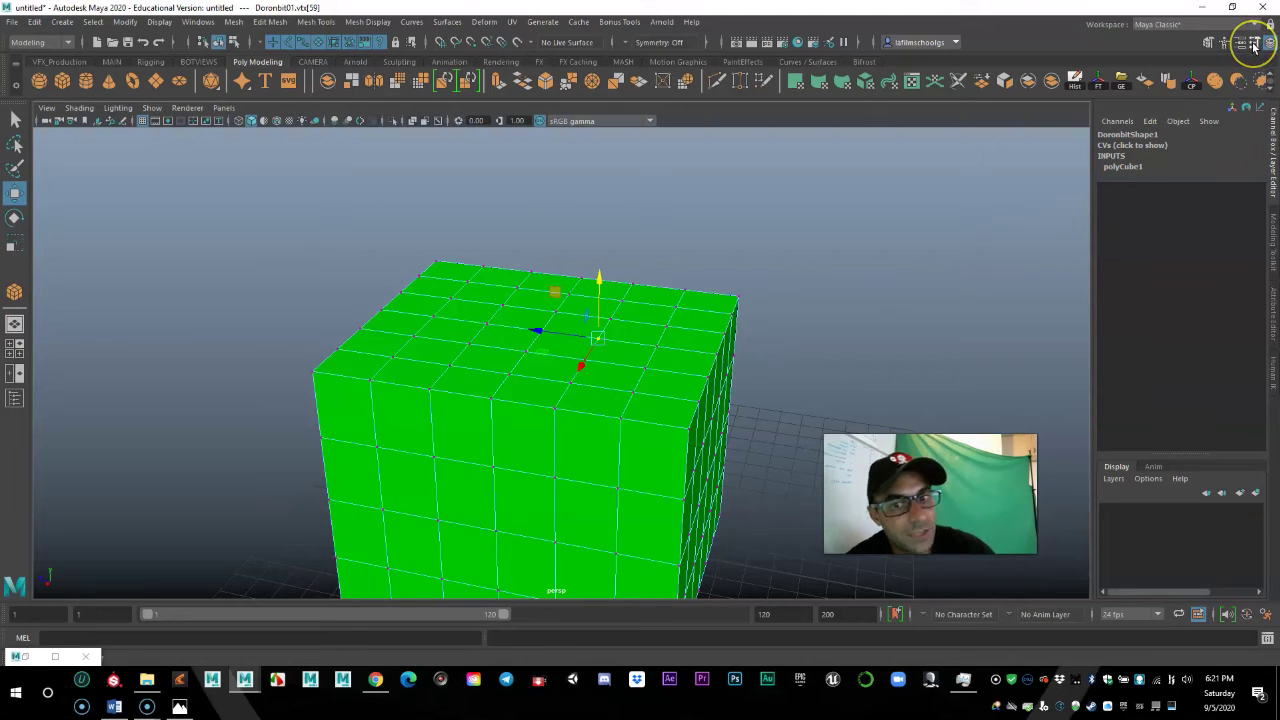
# - Open the Move tool's Tool Settings window and place it beside the green cube
pyautogui.click(1254, 46)
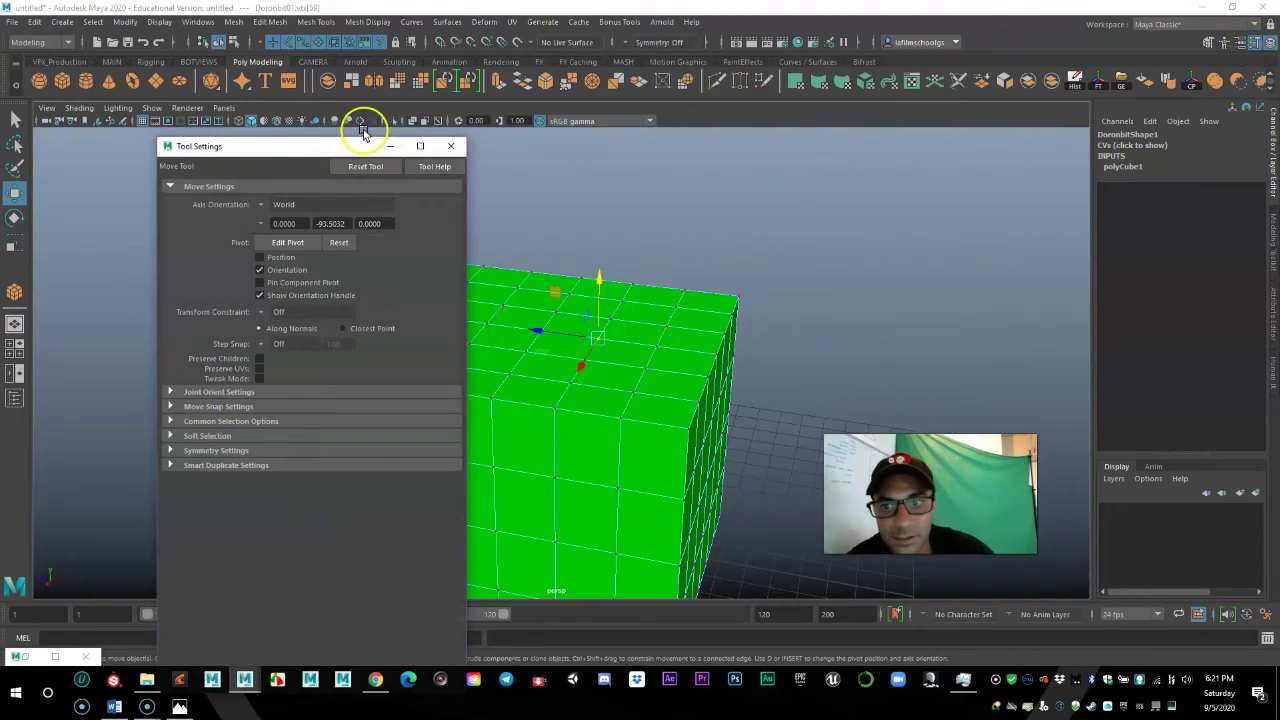
pyautogui.moveTo(251, 150); pyautogui.dragTo(158, 139)
pyautogui.scroll(-3, 650, 365)
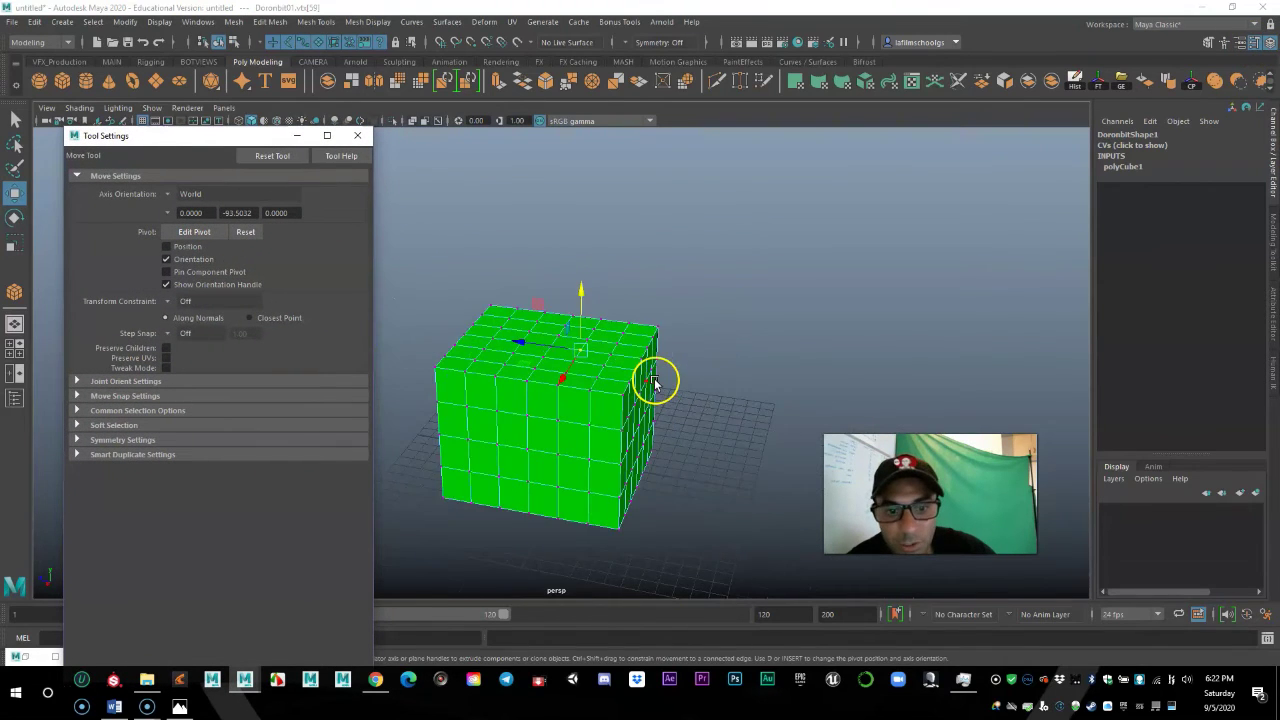
pyautogui.scroll(3, 652, 383)
pyautogui.moveTo(190, 130); pyautogui.dragTo(194, 161)
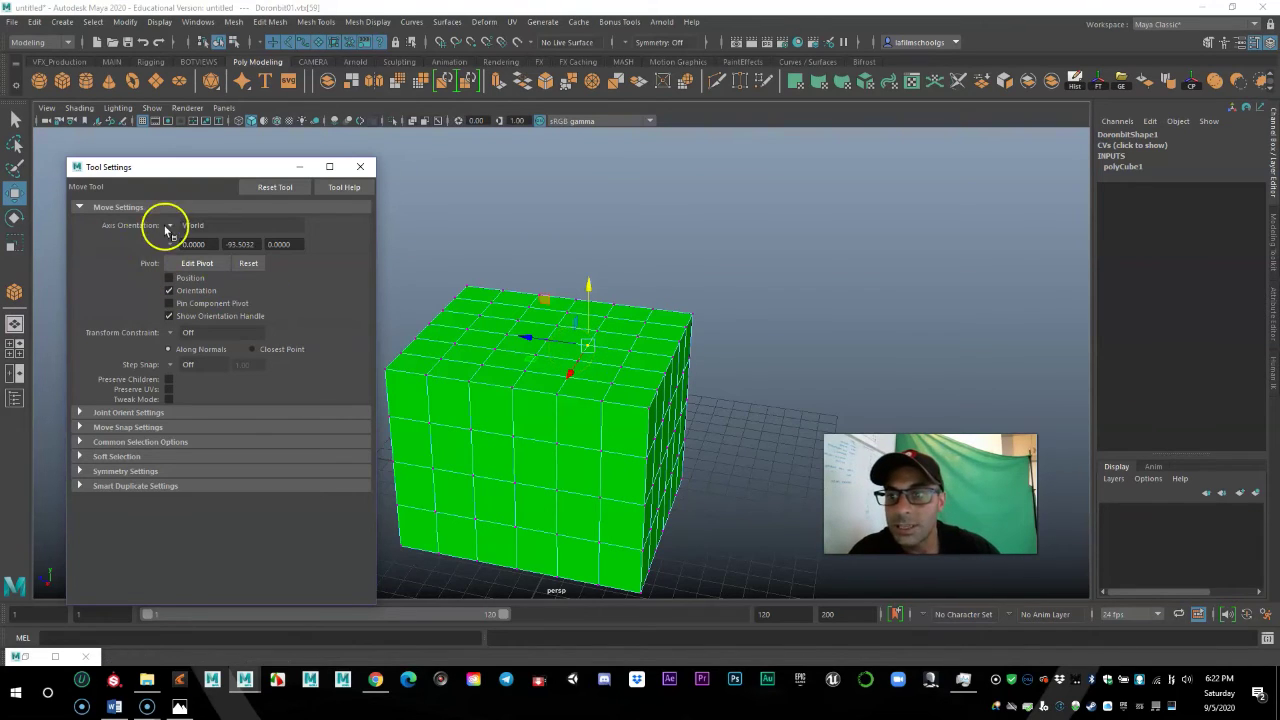
pyautogui.moveTo(160, 170); pyautogui.dragTo(227, 140)
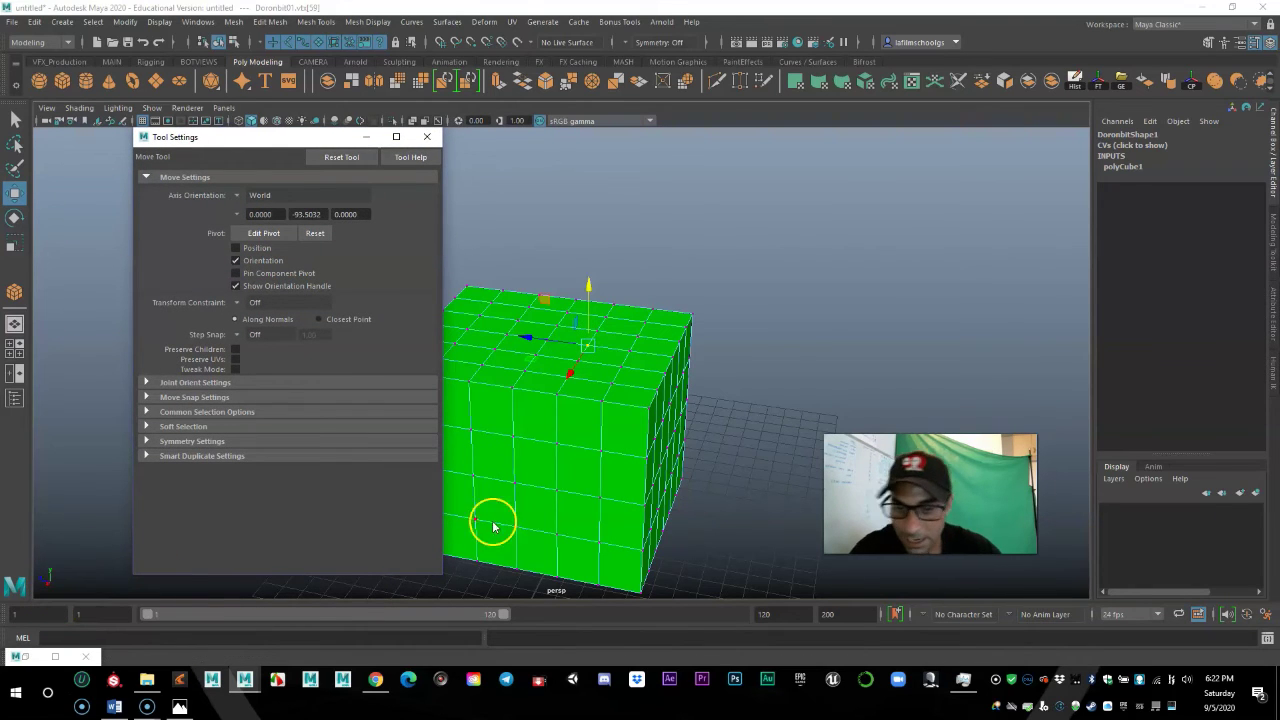
# - Examine the Move tool's Axis Orientation options, keeping World
pyautogui.keyDown('alt'); pyautogui.moveTo(587, 470); pyautogui.dragTo(760, 466); pyautogui.keyUp('alt')
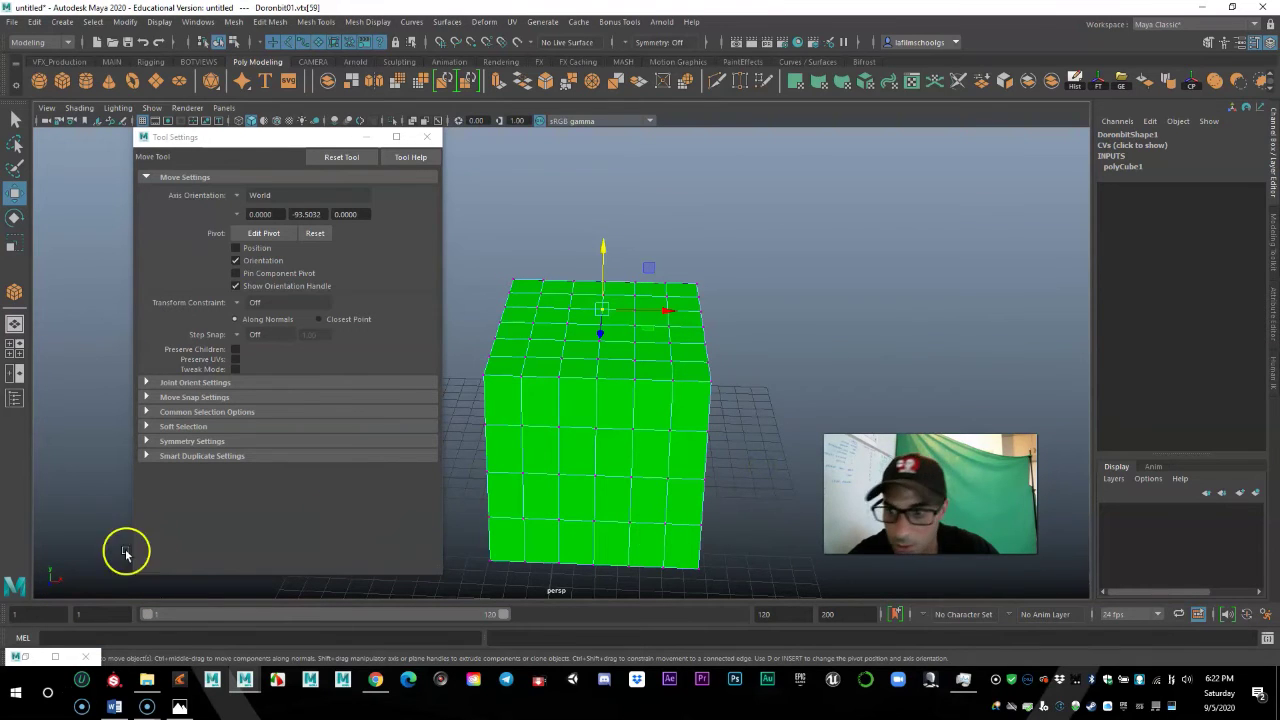
pyautogui.keyDown('alt'); pyautogui.moveTo(171, 551); pyautogui.dragTo(60, 555); pyautogui.keyUp('alt')
pyautogui.keyDown('alt'); pyautogui.moveTo(631, 492); pyautogui.dragTo(678, 484); pyautogui.keyUp('alt')
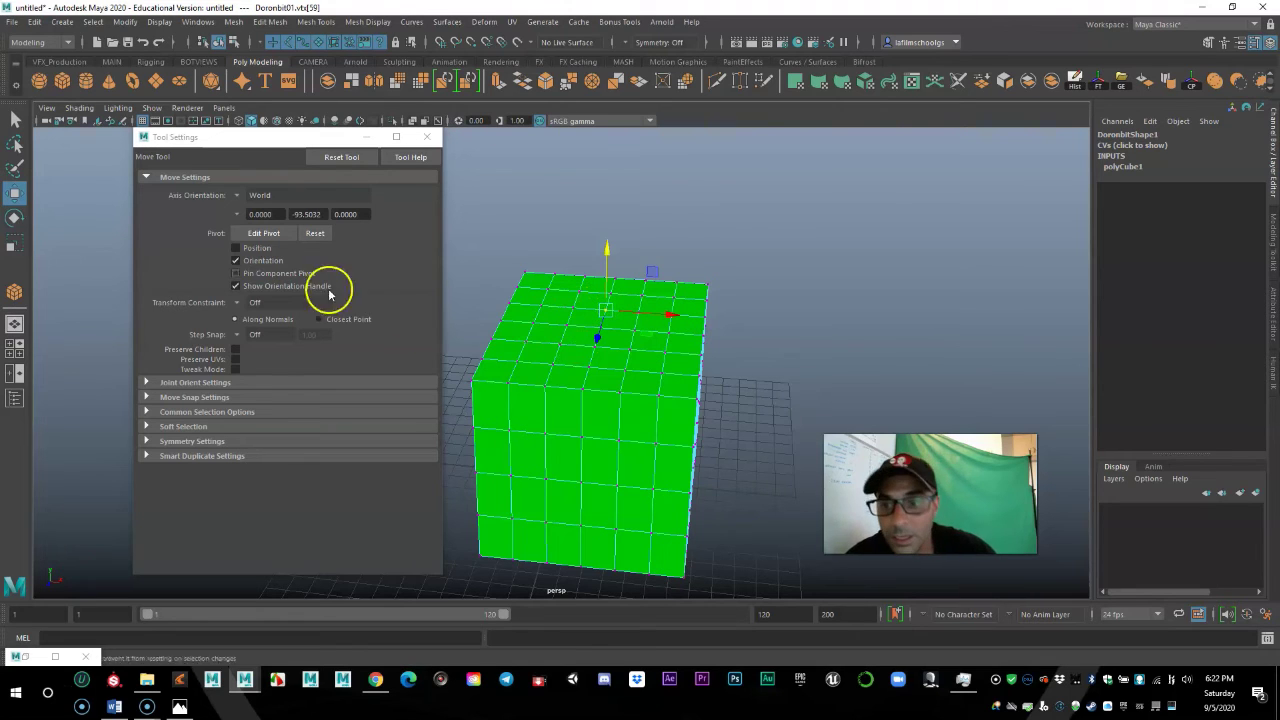
pyautogui.click(258, 195)
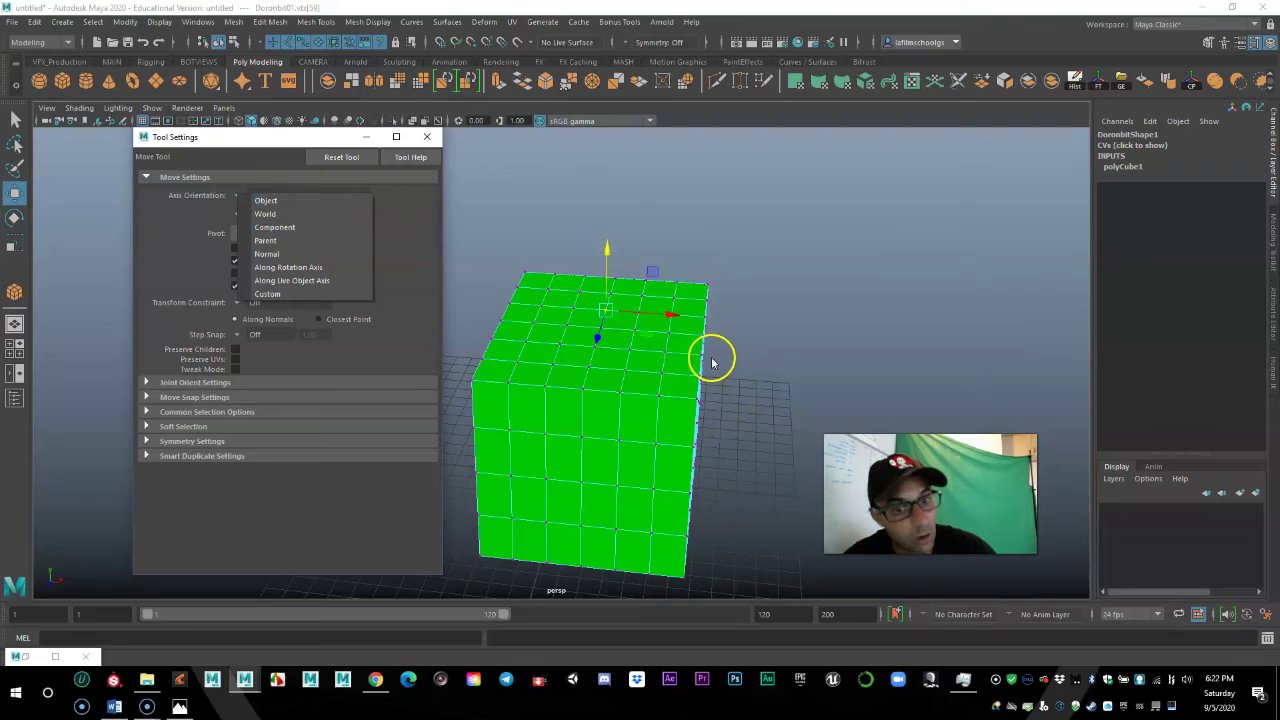
pyautogui.click(211, 153)
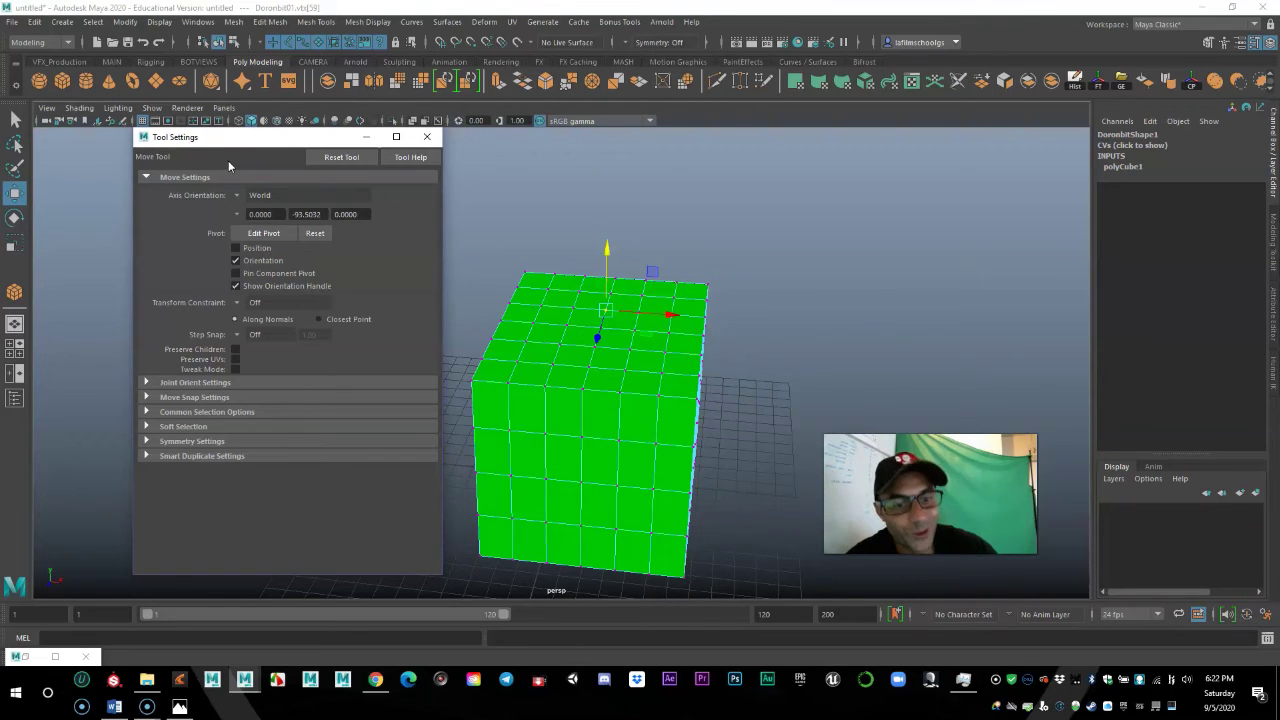
pyautogui.click(243, 194)
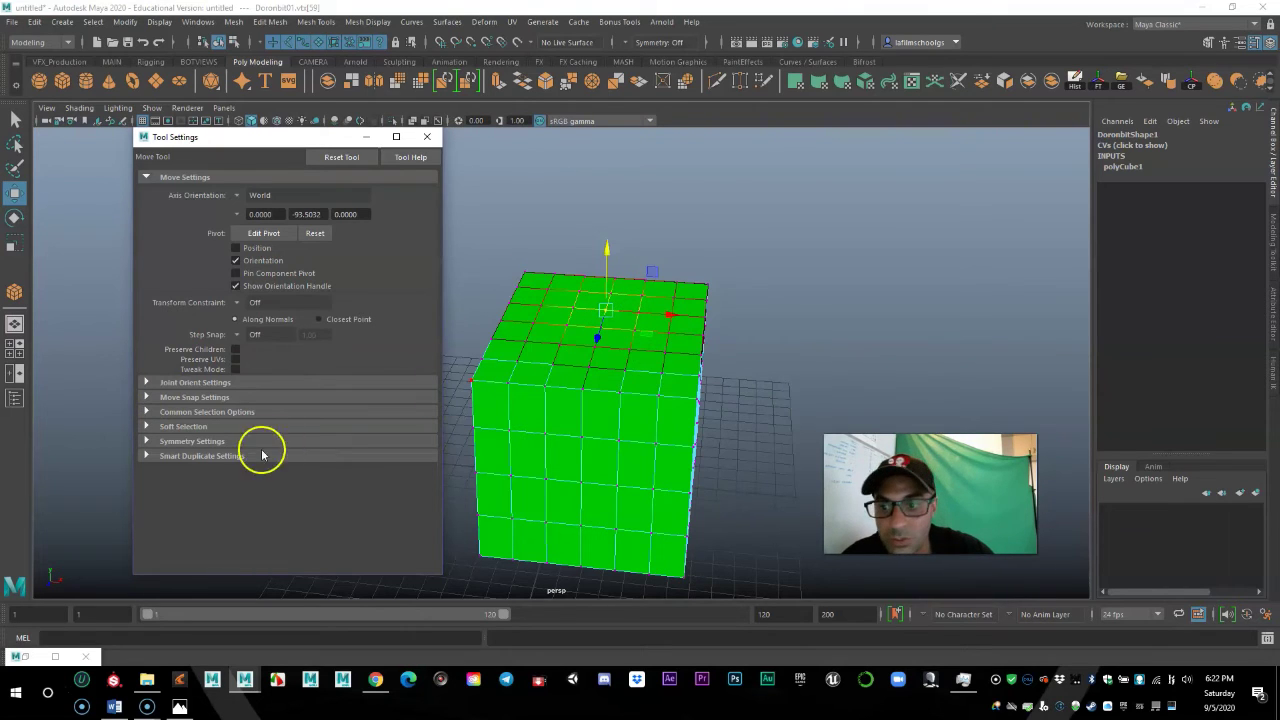
# - Expand the Soft Selection settings and try the Volume falloff mode before restoring Surface
pyautogui.click(149, 427)
pyautogui.moveTo(268, 138); pyautogui.dragTo(249, 122)
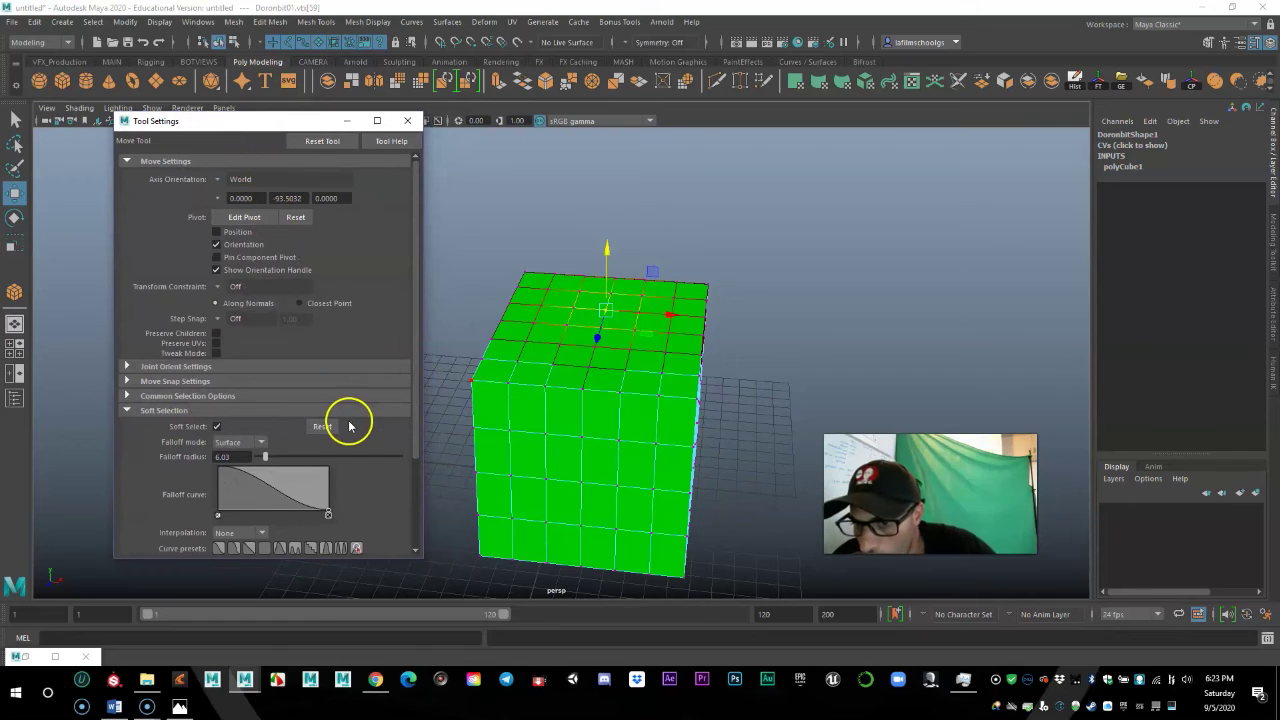
pyautogui.click(231, 444)
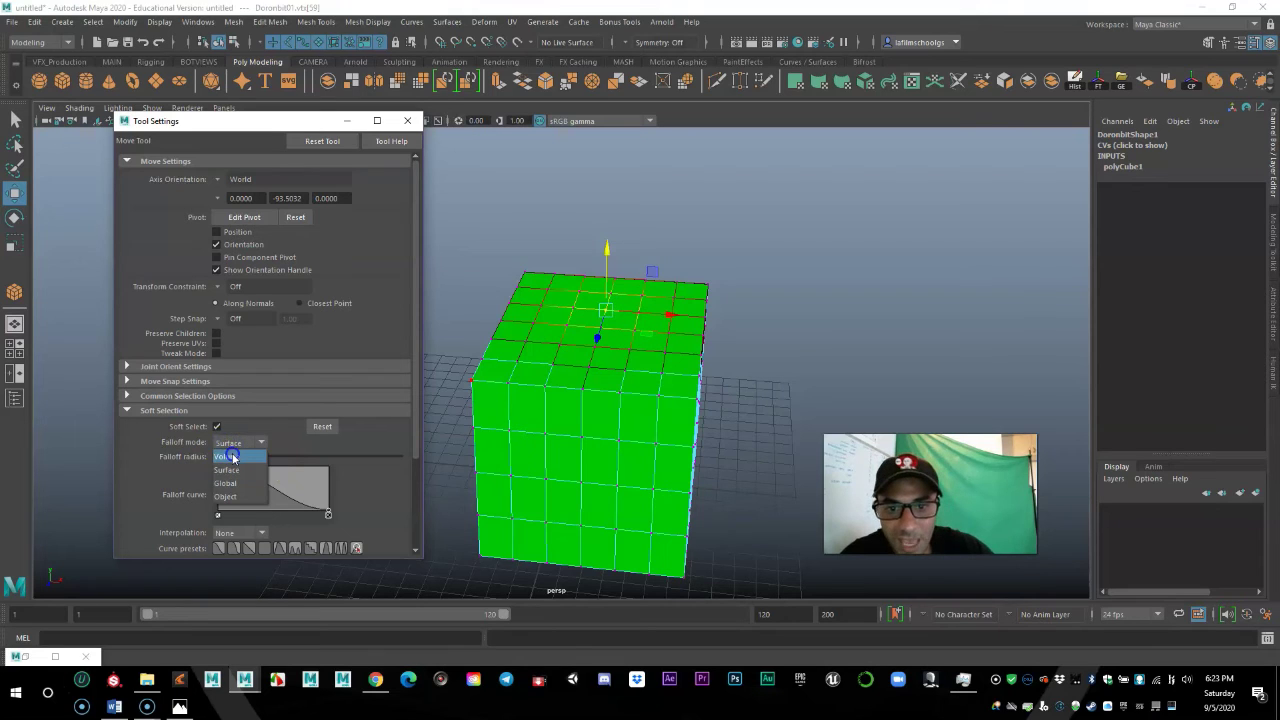
pyautogui.click(233, 457)
pyautogui.click(230, 441)
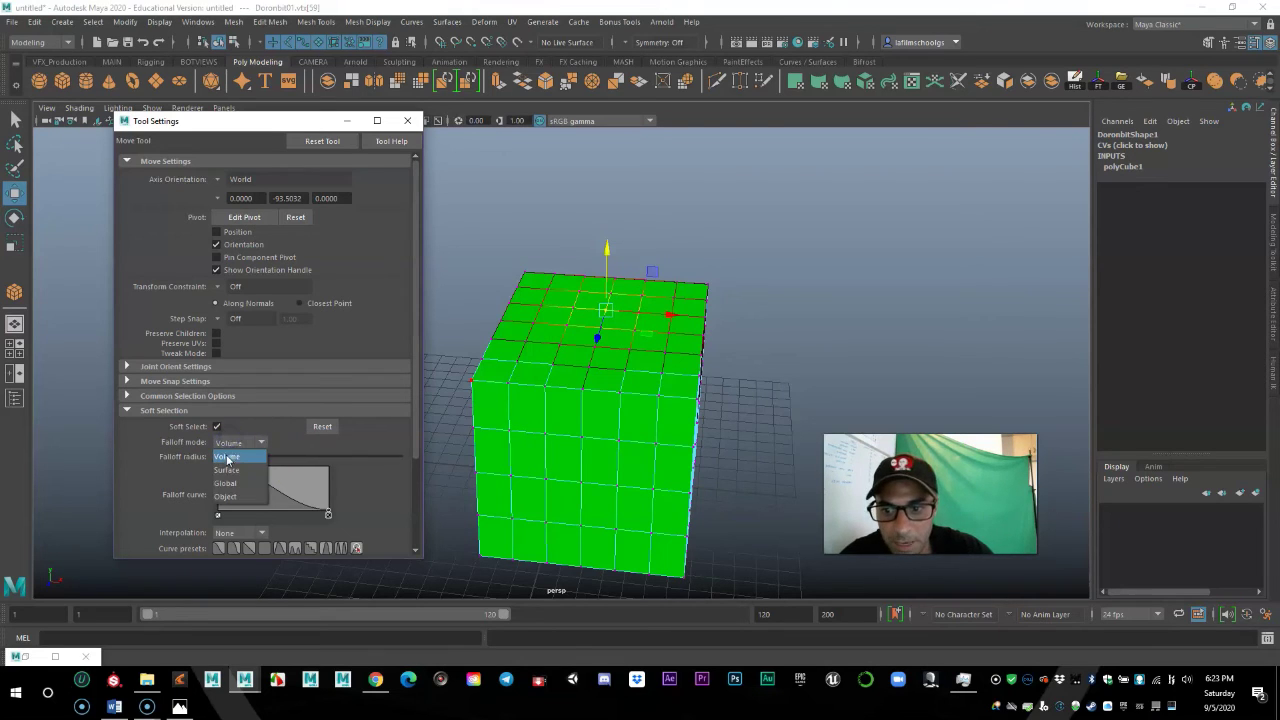
pyautogui.click(227, 471)
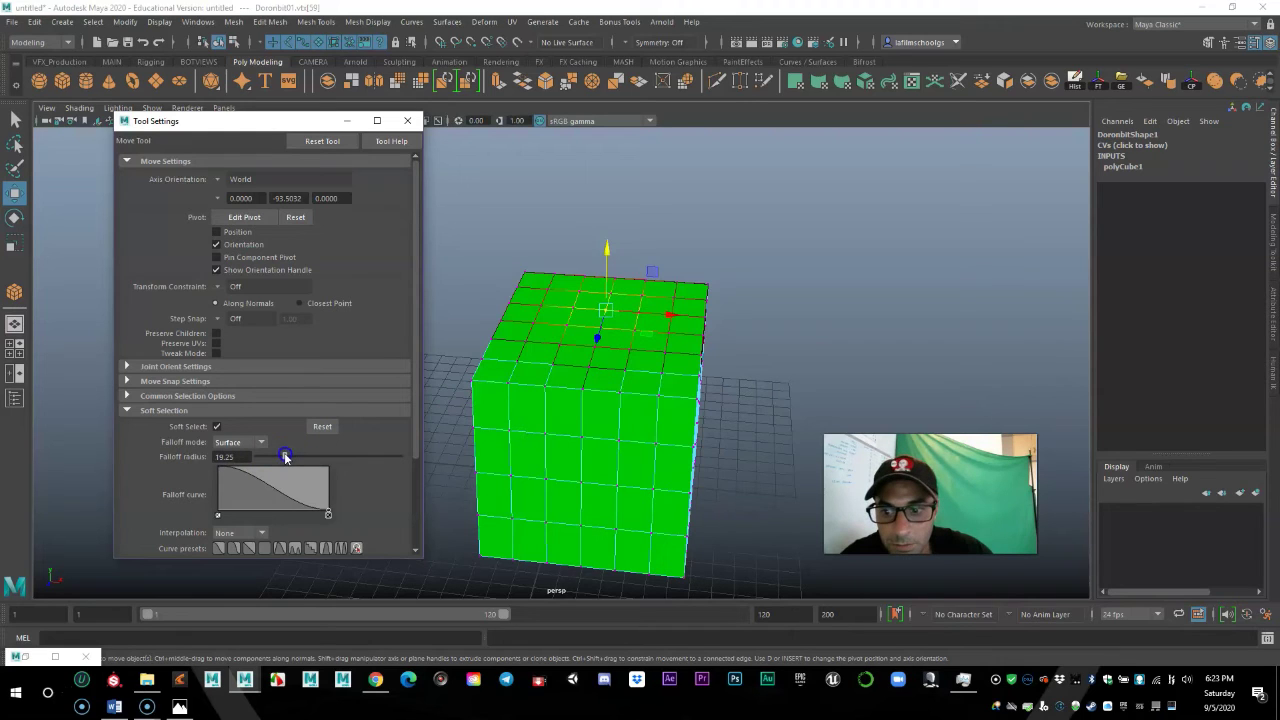
# - Set the soft selection falloff radius to 13.62 and raise the selected top vertex slightly
pyautogui.scroll(-2, 309, 466)
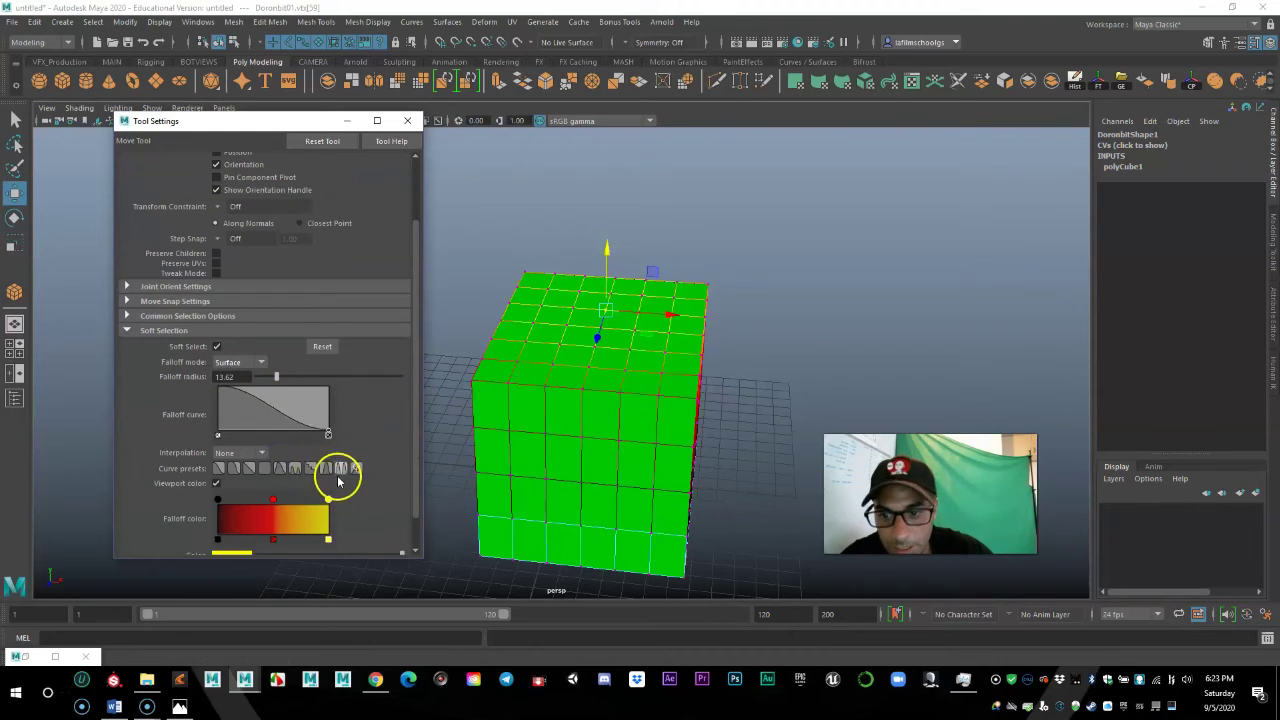
pyautogui.scroll(-1, 337, 471)
pyautogui.scroll(1, 337, 480)
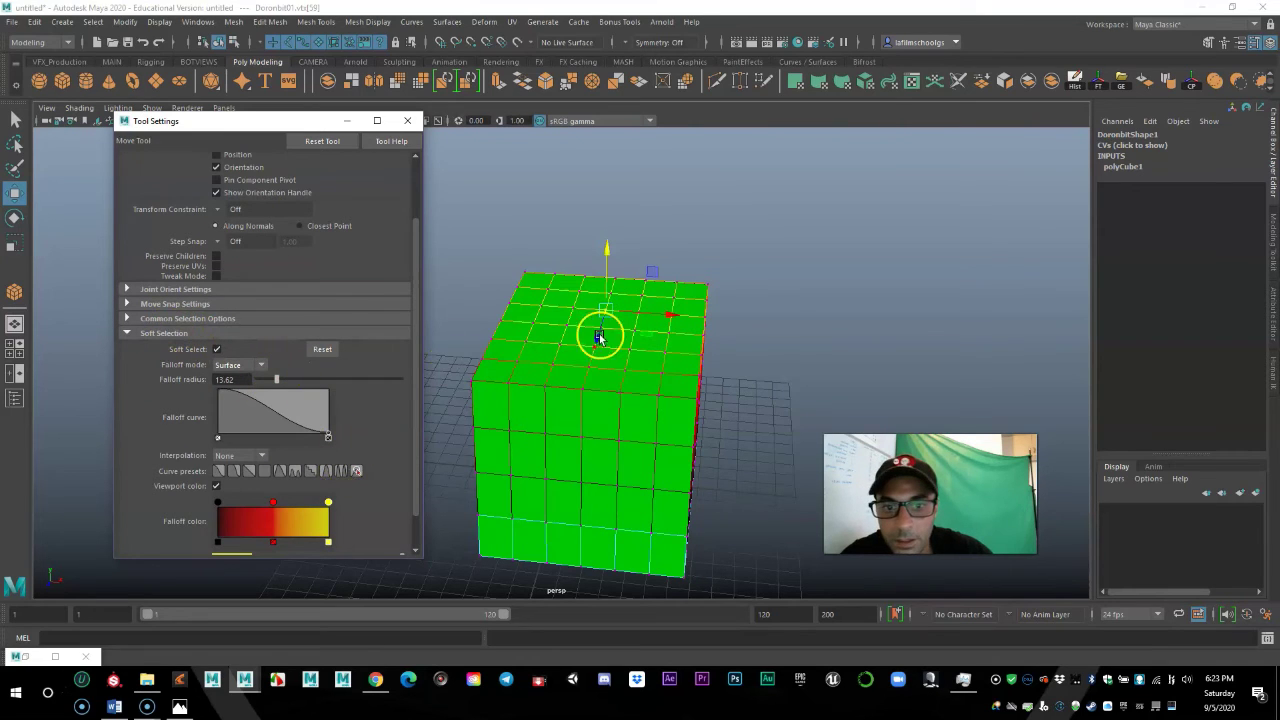
pyautogui.moveTo(606, 252)
pyautogui.mouseDown()
pyautogui.moveTo(606, 204)
pyautogui.moveTo(604, 252)
pyautogui.moveTo(603, 239)
pyautogui.mouseUp()
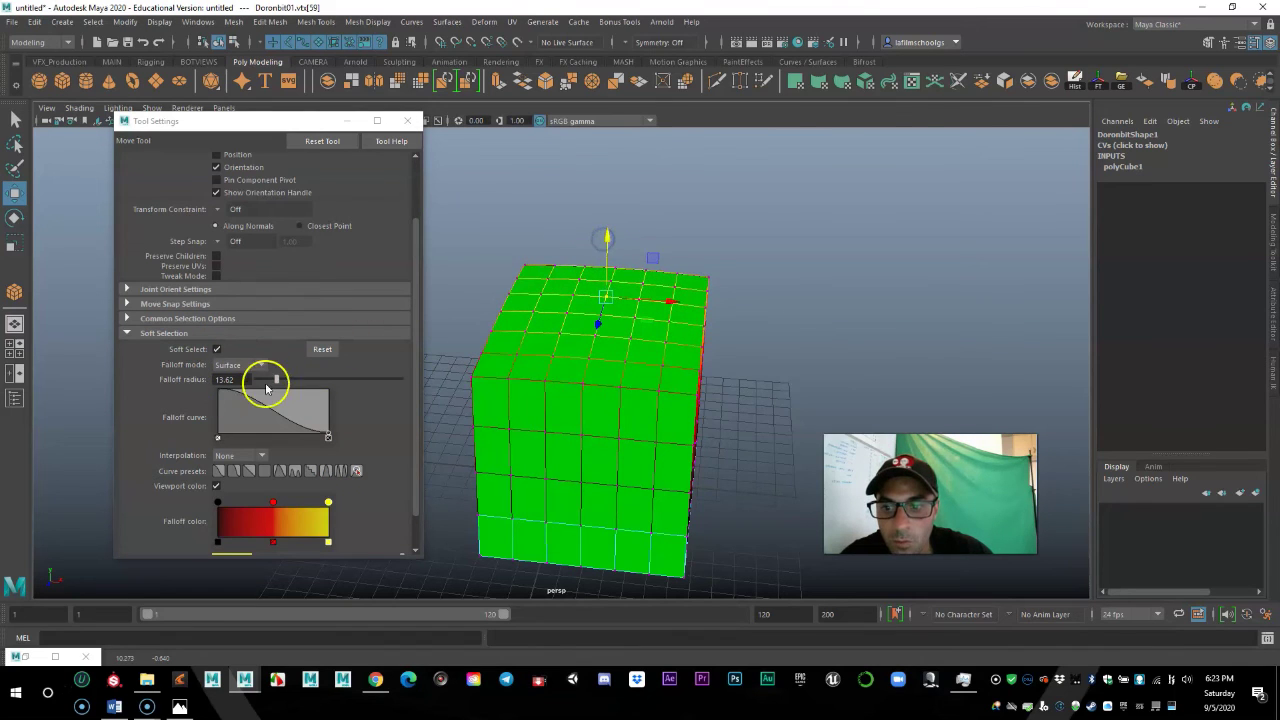
# - Raise the top vertex once with the falloff radius at 0.00 and again with the radius at 19.72
pyautogui.moveTo(262, 384); pyautogui.dragTo(261, 392)
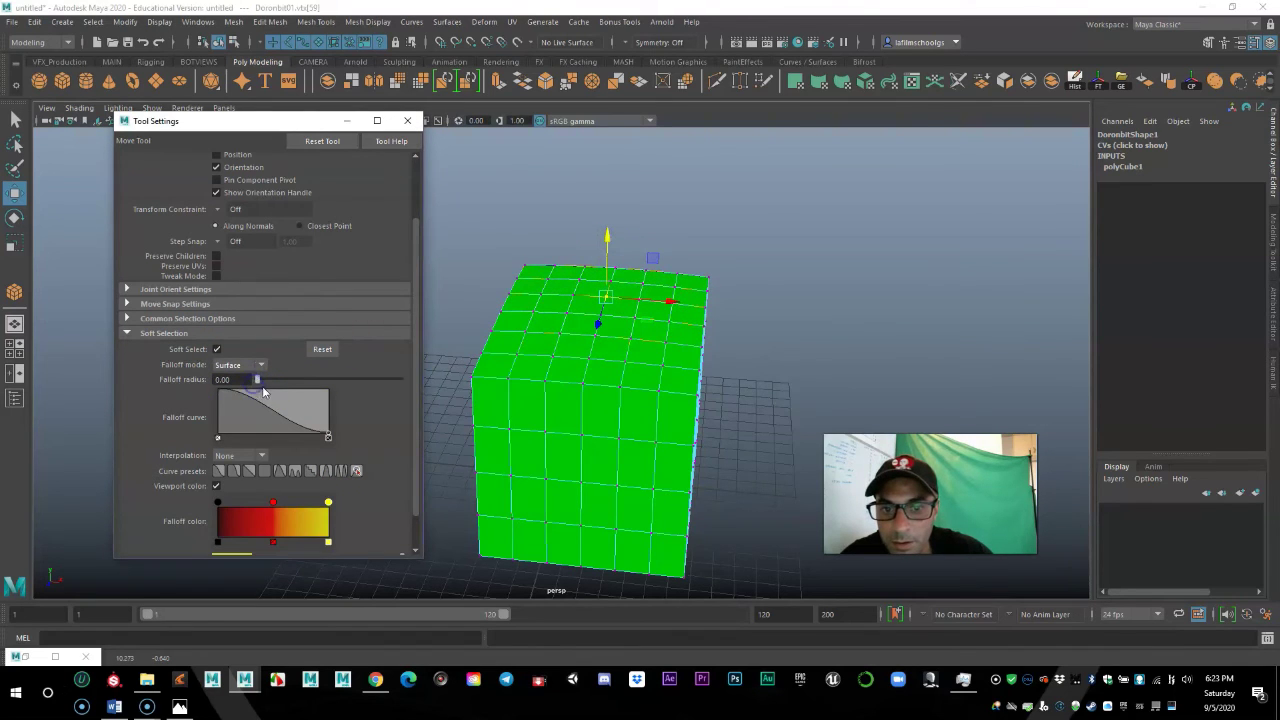
pyautogui.moveTo(606, 237); pyautogui.dragTo(611, 216)
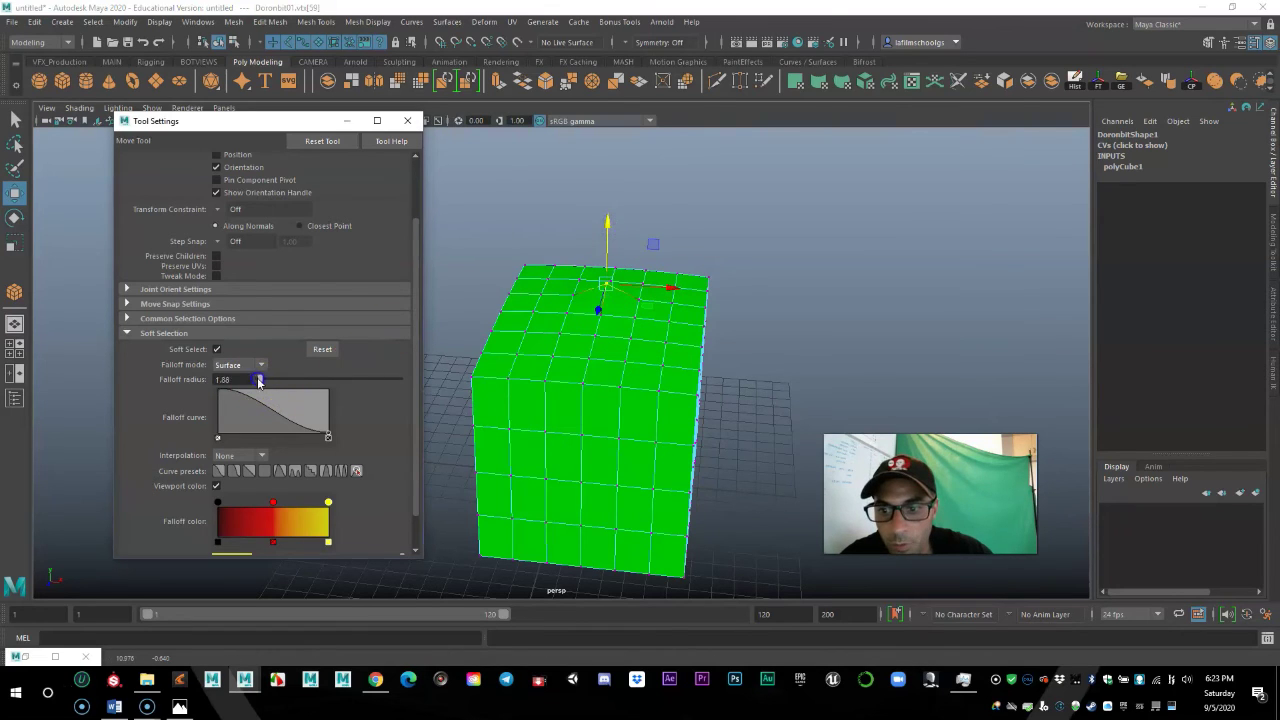
pyautogui.moveTo(282, 381); pyautogui.dragTo(285, 380)
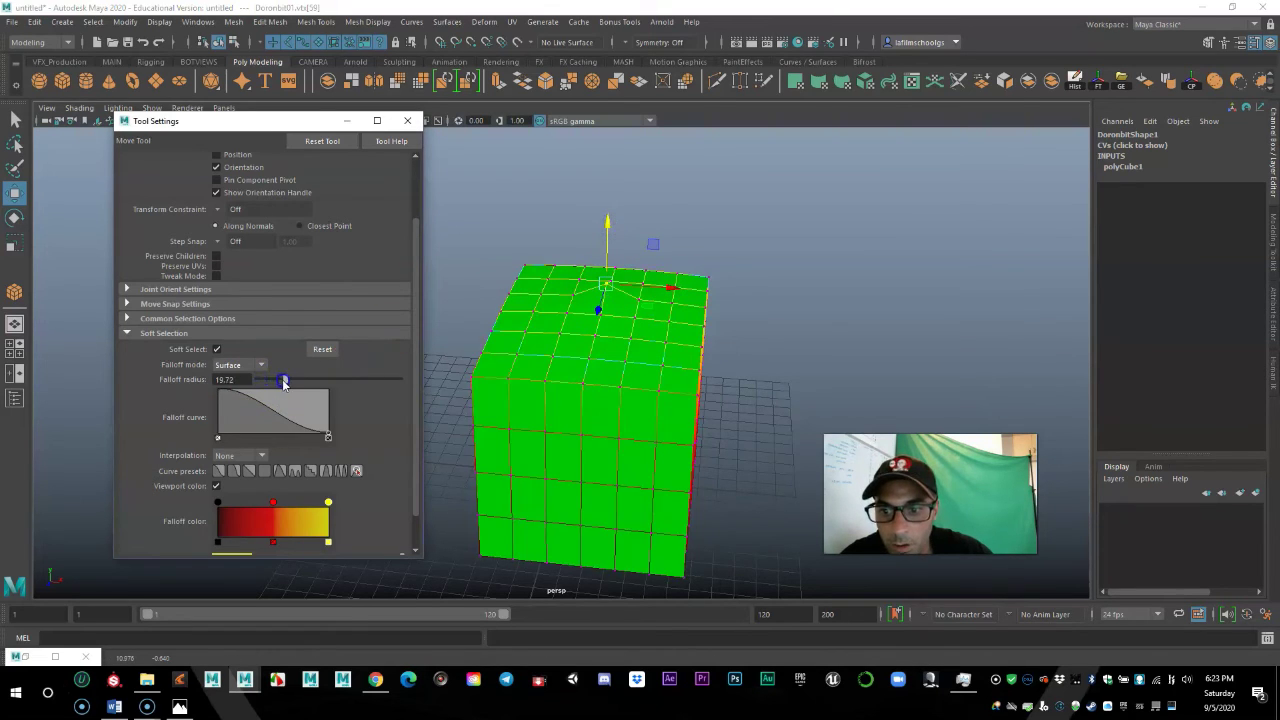
pyautogui.moveTo(615, 229); pyautogui.dragTo(602, 206)
pyautogui.scroll(-2, 612, 219)
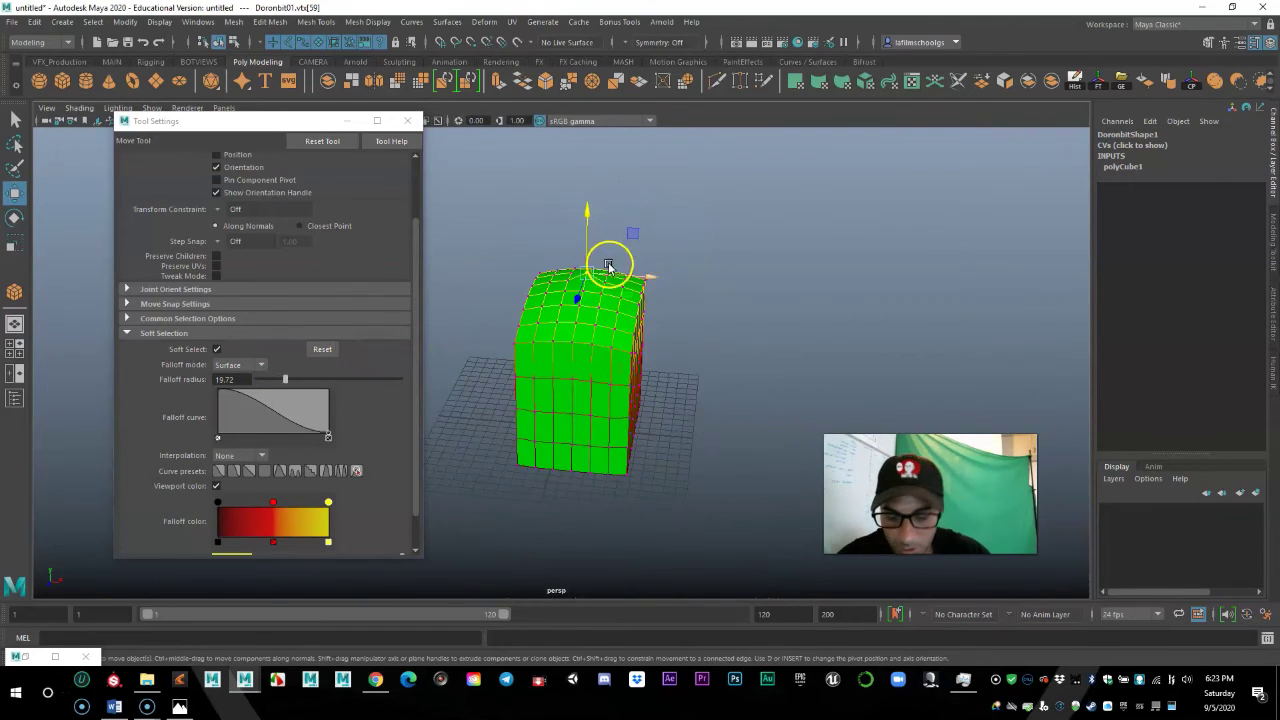
# - Undo the last change, select vertices on the cube's lower edge, and pull the bottom downward with soft falloff
pyautogui.keyDown('alt'); pyautogui.moveTo(677, 437); pyautogui.dragTo(638, 228); pyautogui.keyUp('alt')
pyautogui.hotkey('ctrl', 'z')
pyautogui.keyDown('alt'); pyautogui.moveTo(691, 357); pyautogui.dragTo(749, 297); pyautogui.keyUp('alt')
pyautogui.keyDown('alt'); pyautogui.moveTo(477, 292); pyautogui.dragTo(646, 486); pyautogui.keyUp('alt')
# - Return the deformed cube to Object Mode with it selected and minimize the Tool Settings window
pyautogui.rightClick(637, 333)
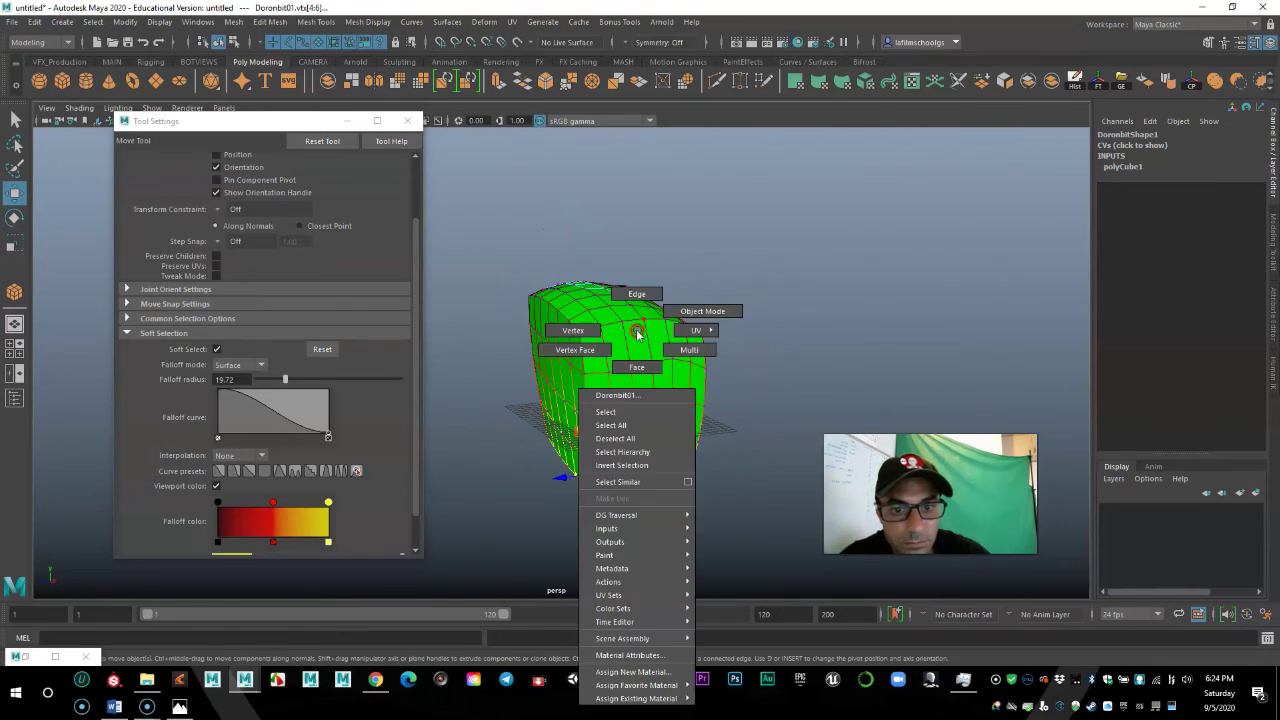
pyautogui.click(690, 309)
pyautogui.click(563, 437)
pyautogui.keyDown('alt'); pyautogui.moveTo(563, 437); pyautogui.dragTo(701, 419); pyautogui.keyUp('alt')
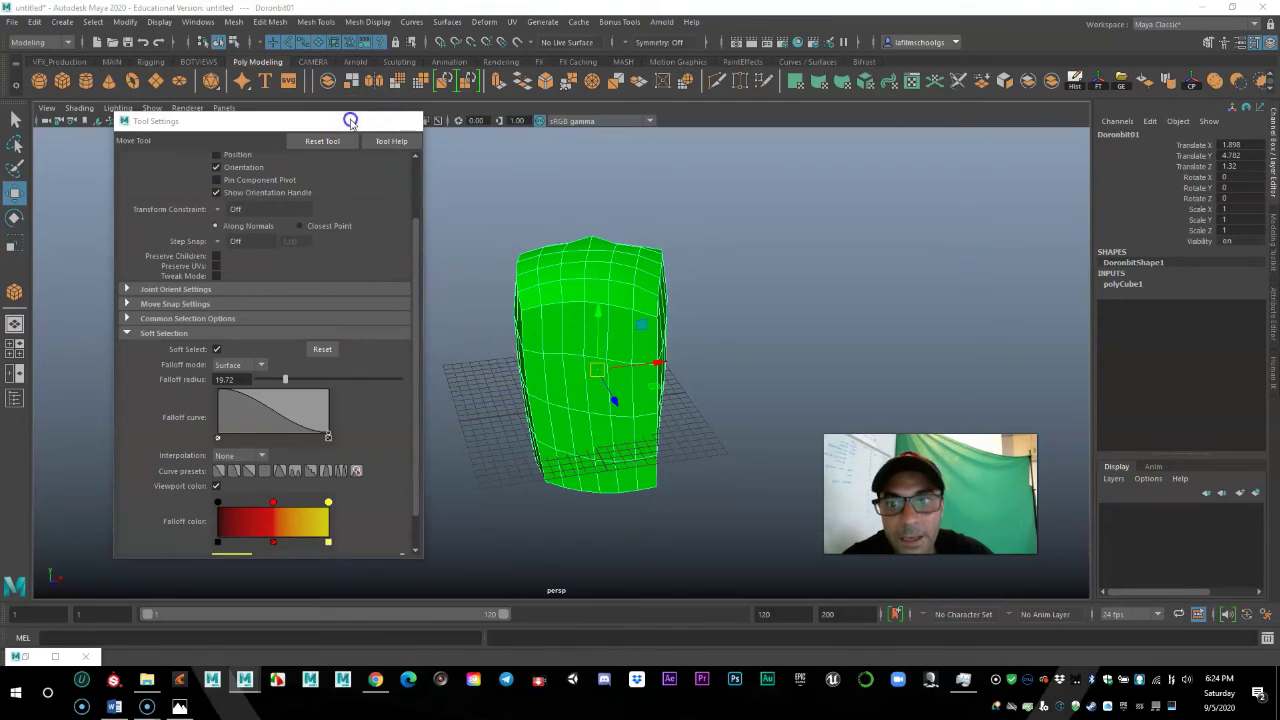
pyautogui.click(350, 122)
pyautogui.click(731, 371)
pyautogui.click(623, 272)
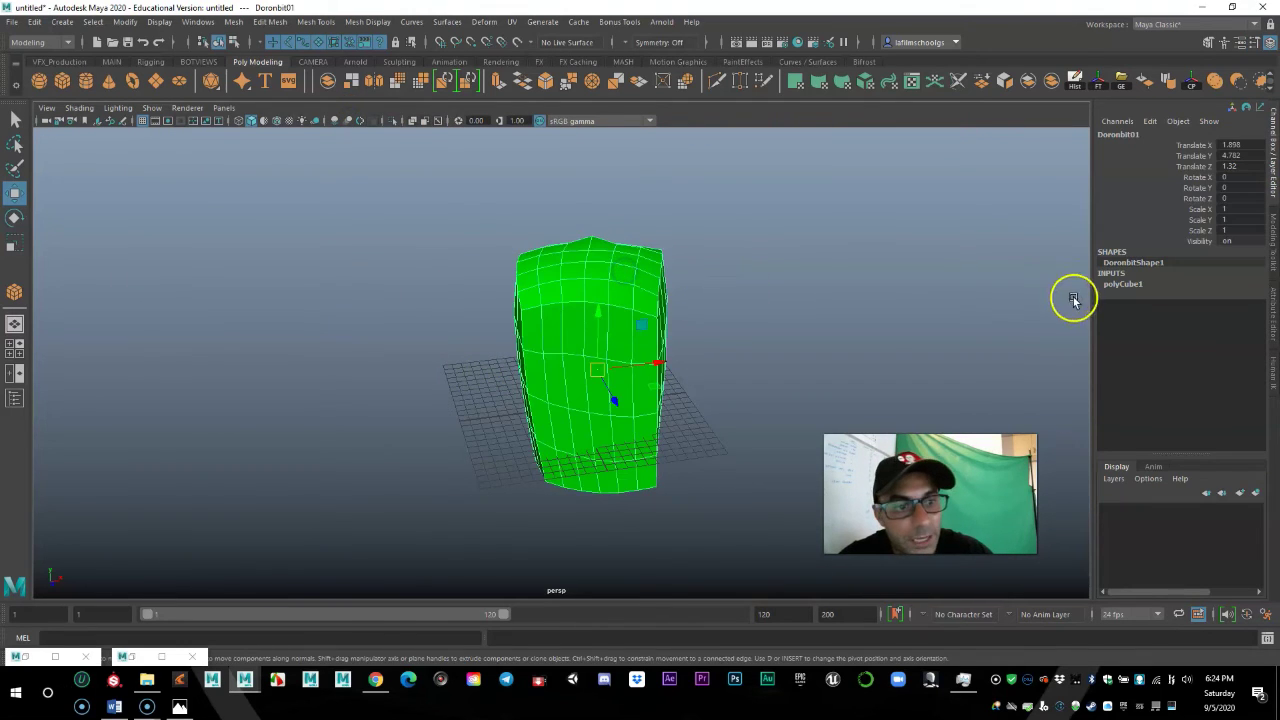
# - Expand the deformed cube's polyCube1 construction inputs in the Channel Box and inspect the mesh from another angle
pyautogui.click(1131, 285)
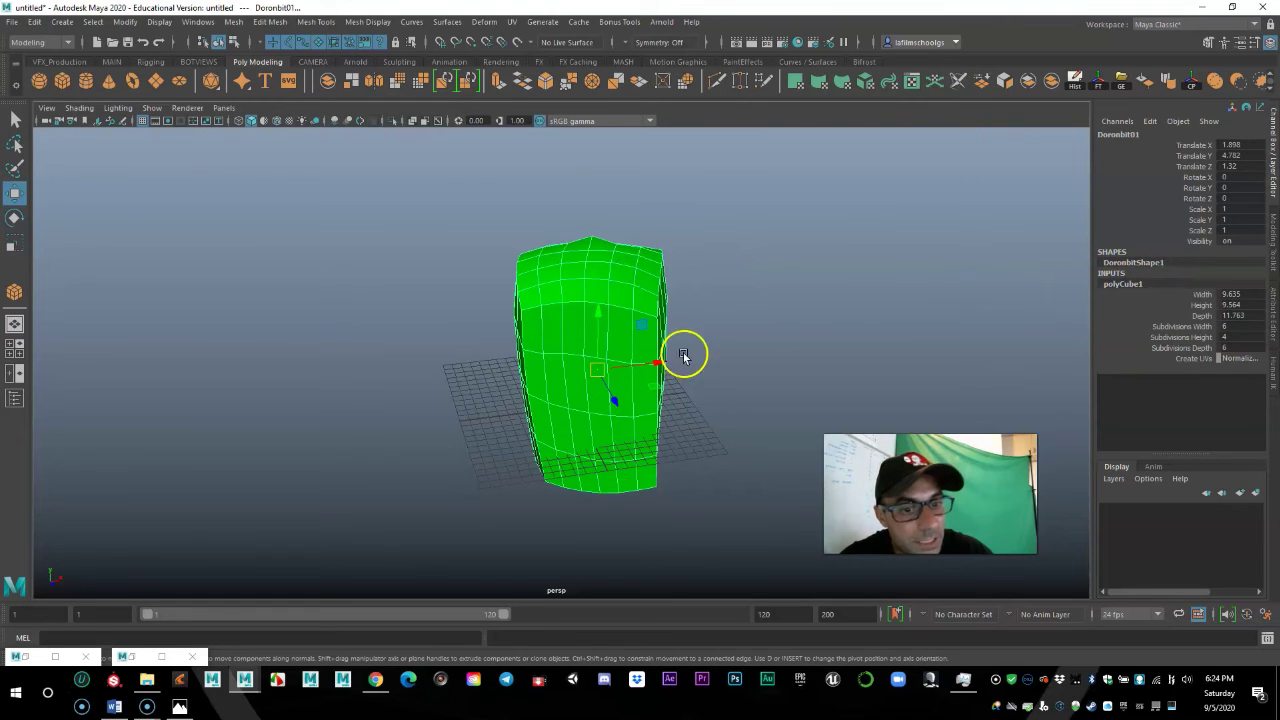
pyautogui.keyDown('alt'); pyautogui.moveTo(666, 343); pyautogui.dragTo(531, 405); pyautogui.keyUp('alt')
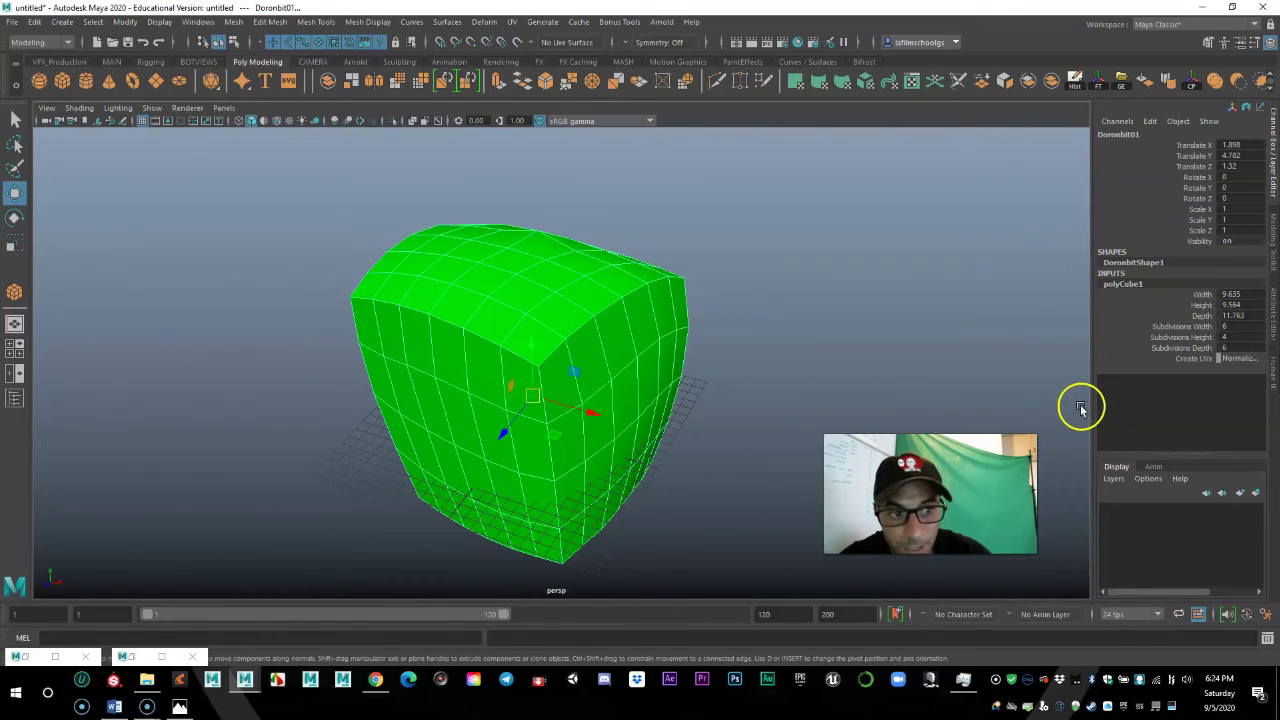
pyautogui.keyDown('alt'); pyautogui.moveTo(564, 503); pyautogui.dragTo(503, 505); pyautogui.keyUp('alt')
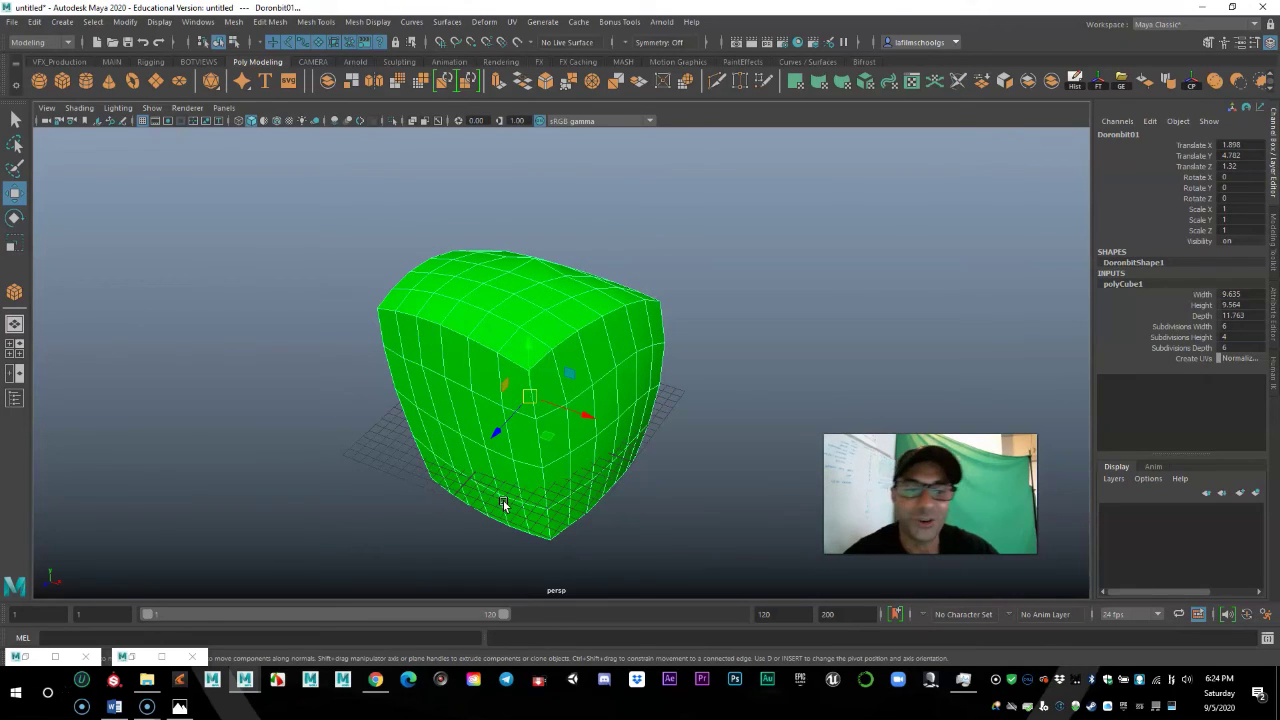
# - Try setting the deformed cube's Subdivisions Width to 8, undo the change, and try adjusting its Subdivisions Height
pyautogui.click(1183, 327)
pyautogui.moveTo(729, 414); pyautogui.dragTo(861, 391, button='middle')
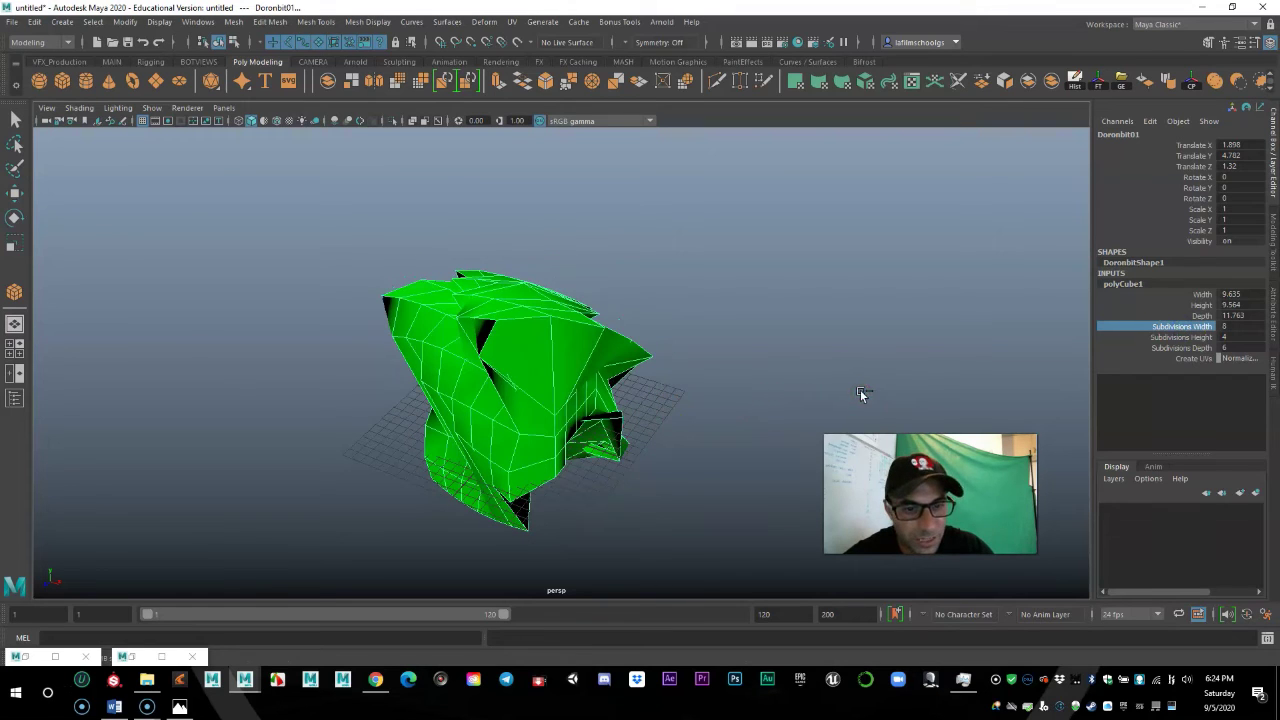
pyautogui.hotkey('ctrl', 'z')
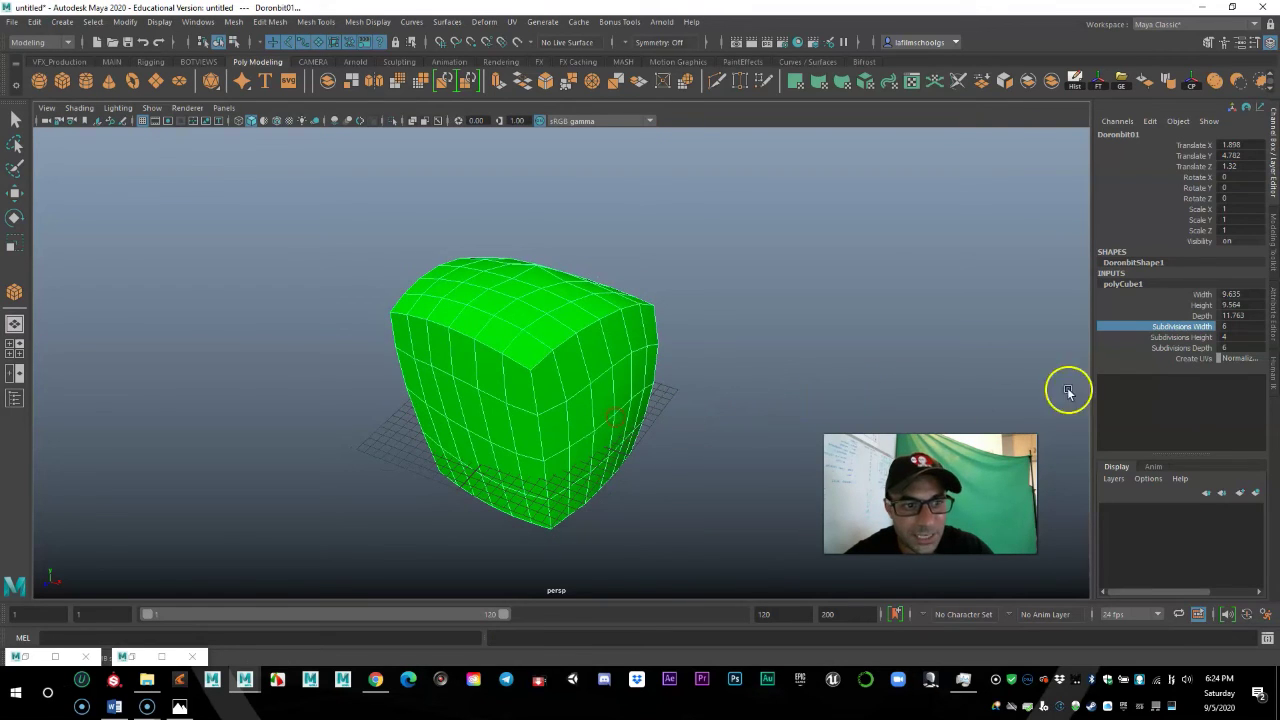
pyautogui.click(1178, 338)
pyautogui.moveTo(635, 400); pyautogui.dragTo(511, 416, button='middle')
pyautogui.keyDown('alt'); pyautogui.moveTo(511, 416); pyautogui.dragTo(551, 457); pyautogui.keyUp('alt')
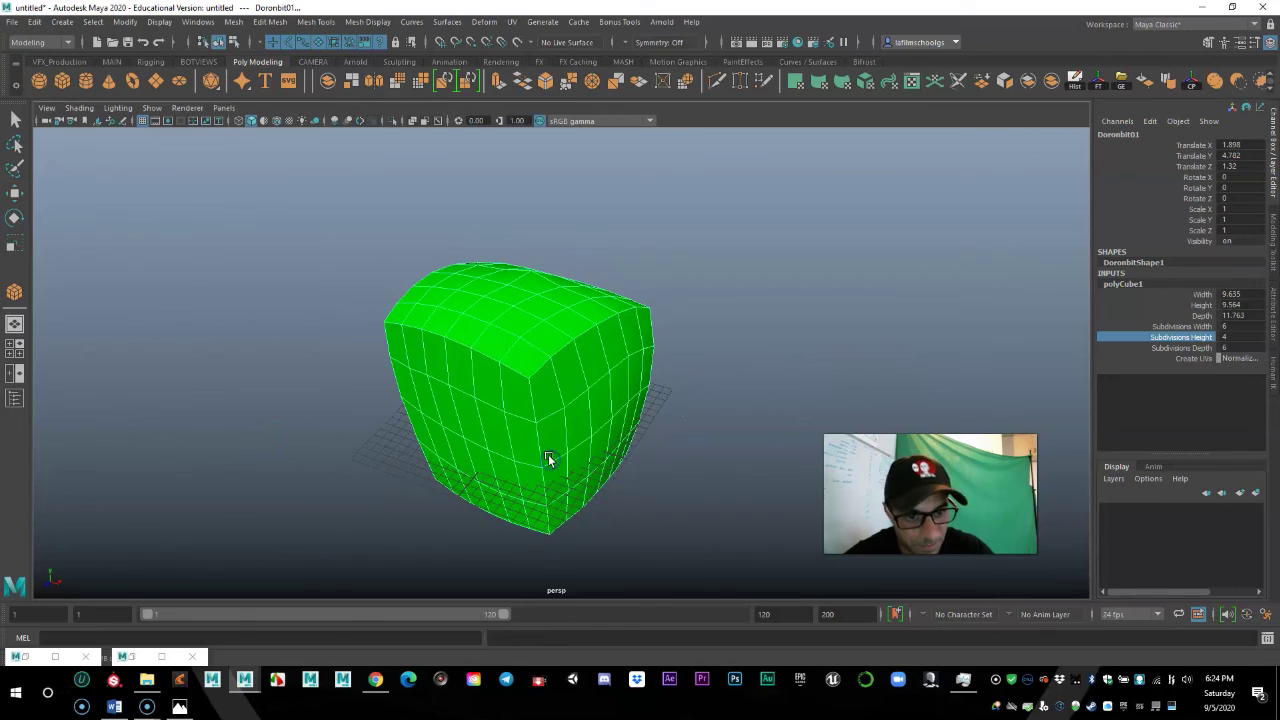
# - Deselect and reselect the deformed cube with the Move tool active, and expand its polyCube1 inputs
pyautogui.click(640, 277)
pyautogui.click(569, 341)
pyautogui.press('w')
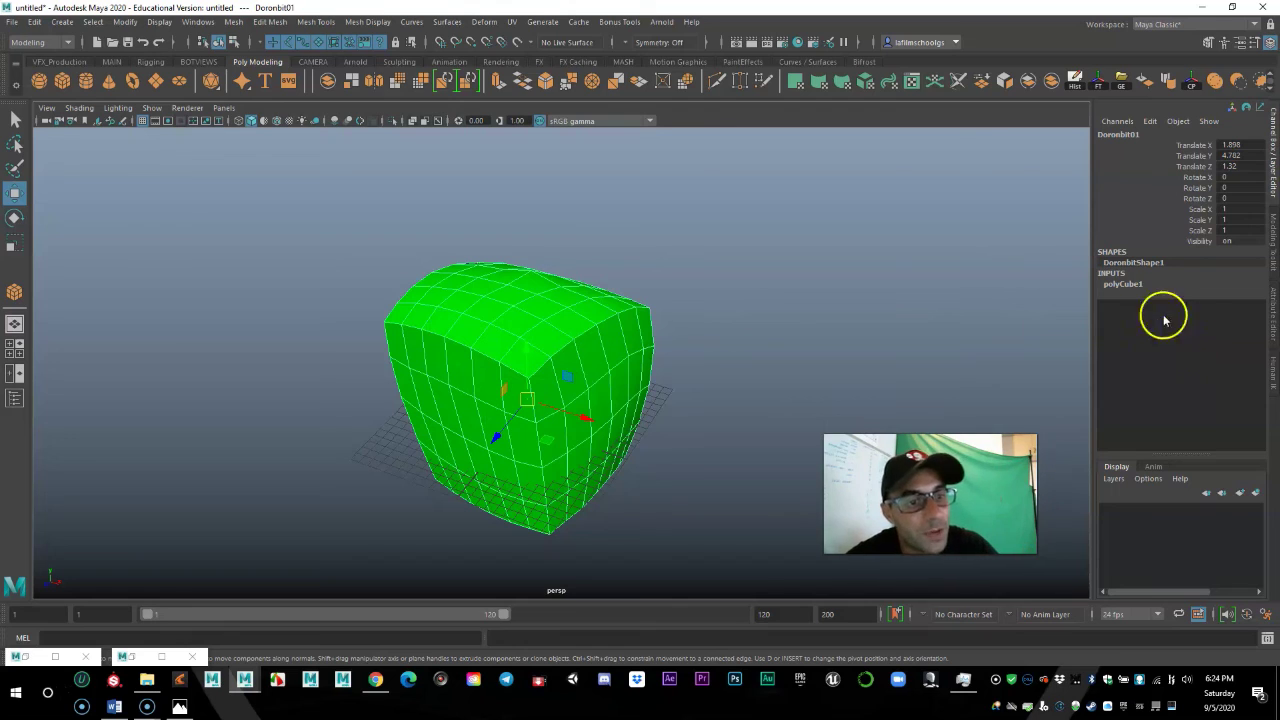
pyautogui.click(1128, 284)
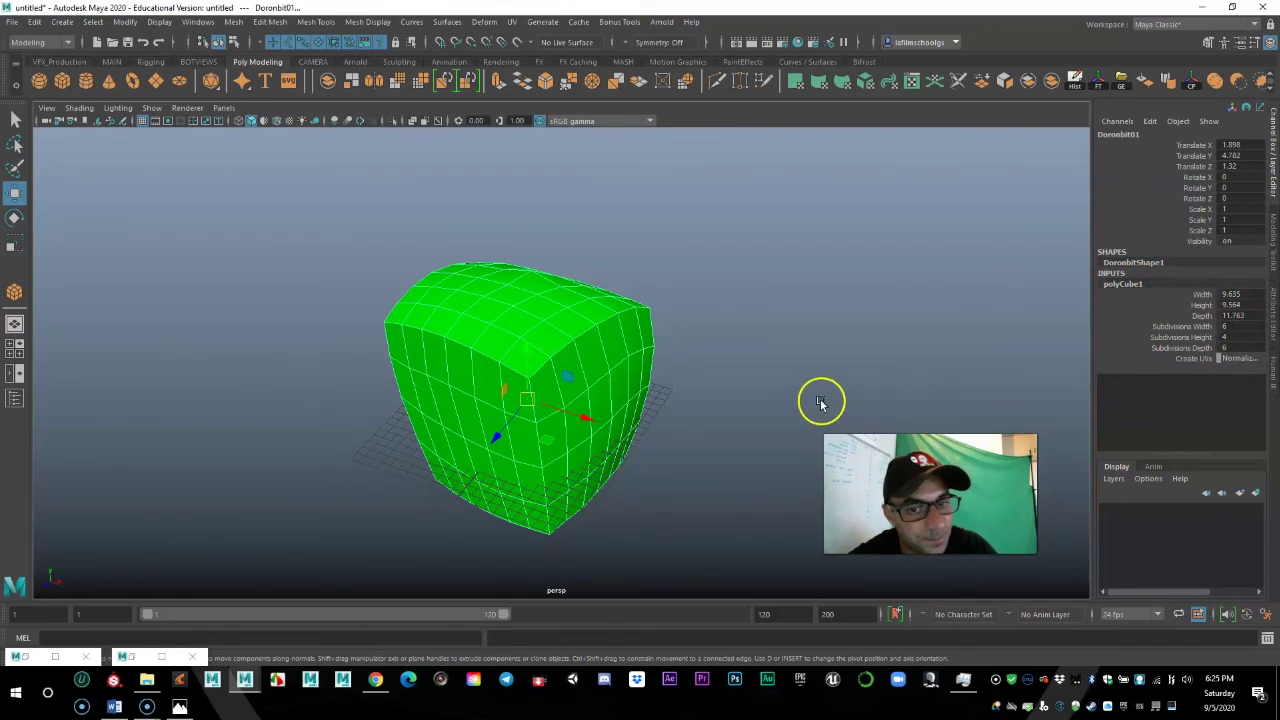
# - Highlight all of the cube's polyCube1 construction attributes from Width to Create UVs
pyautogui.keyDown('alt'); pyautogui.moveTo(669, 429); pyautogui.dragTo(746, 446, button='middle'); pyautogui.keyUp('alt')
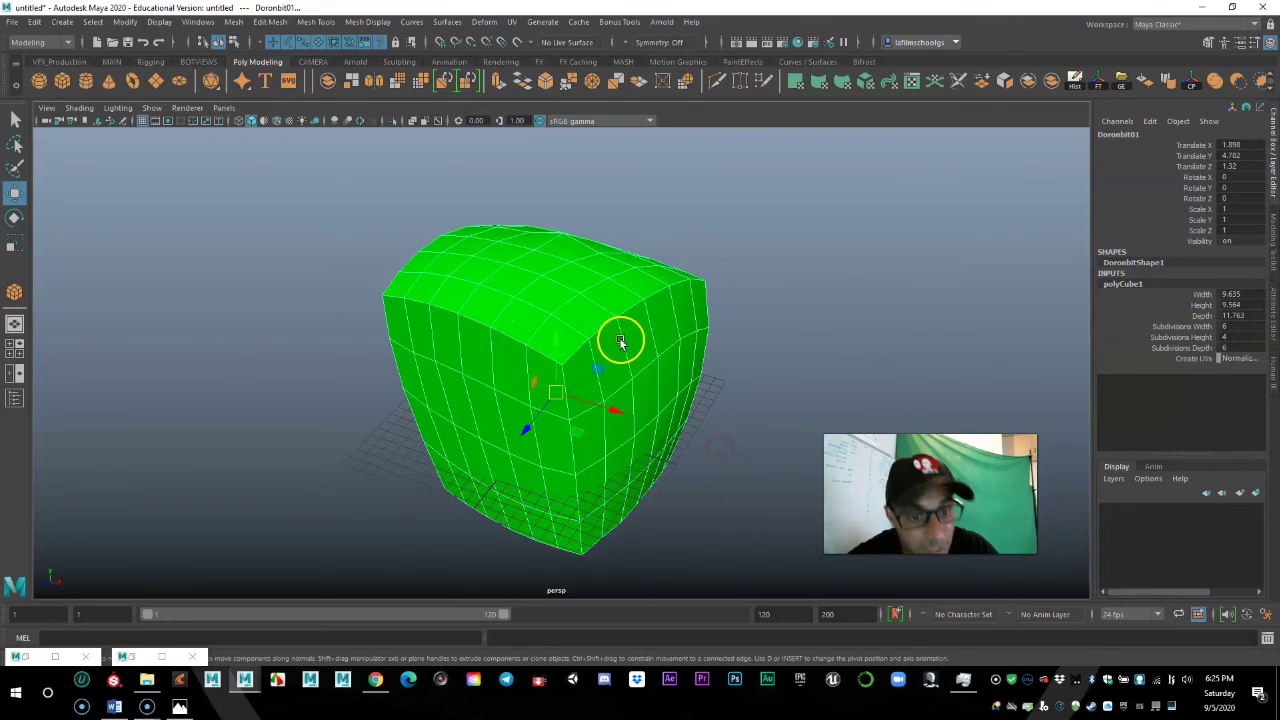
pyautogui.keyDown('alt'); pyautogui.moveTo(757, 464); pyautogui.dragTo(703, 466, button='right'); pyautogui.keyUp('alt')
pyautogui.keyDown('alt'); pyautogui.moveTo(703, 466); pyautogui.dragTo(651, 476, button='middle'); pyautogui.keyUp('alt')
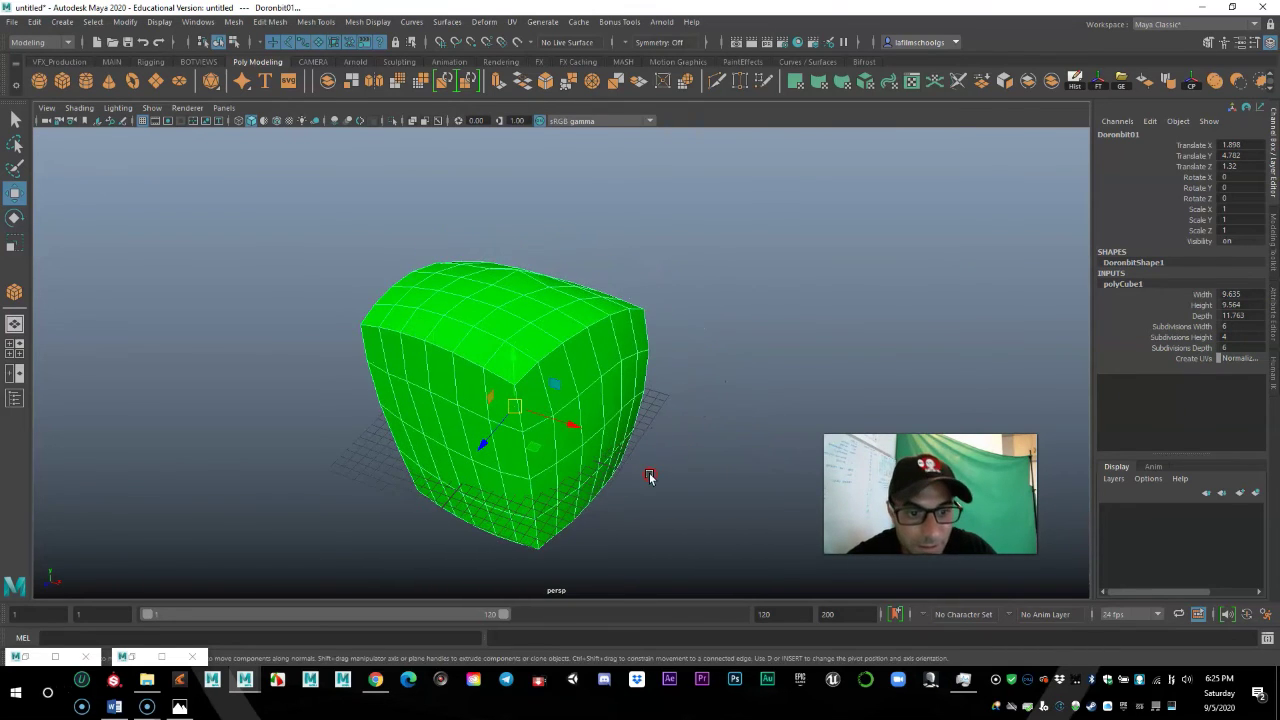
pyautogui.keyDown('alt'); pyautogui.moveTo(651, 476); pyautogui.dragTo(681, 479, button='right'); pyautogui.keyUp('alt')
pyautogui.moveTo(1203, 296); pyautogui.dragTo(1199, 359)
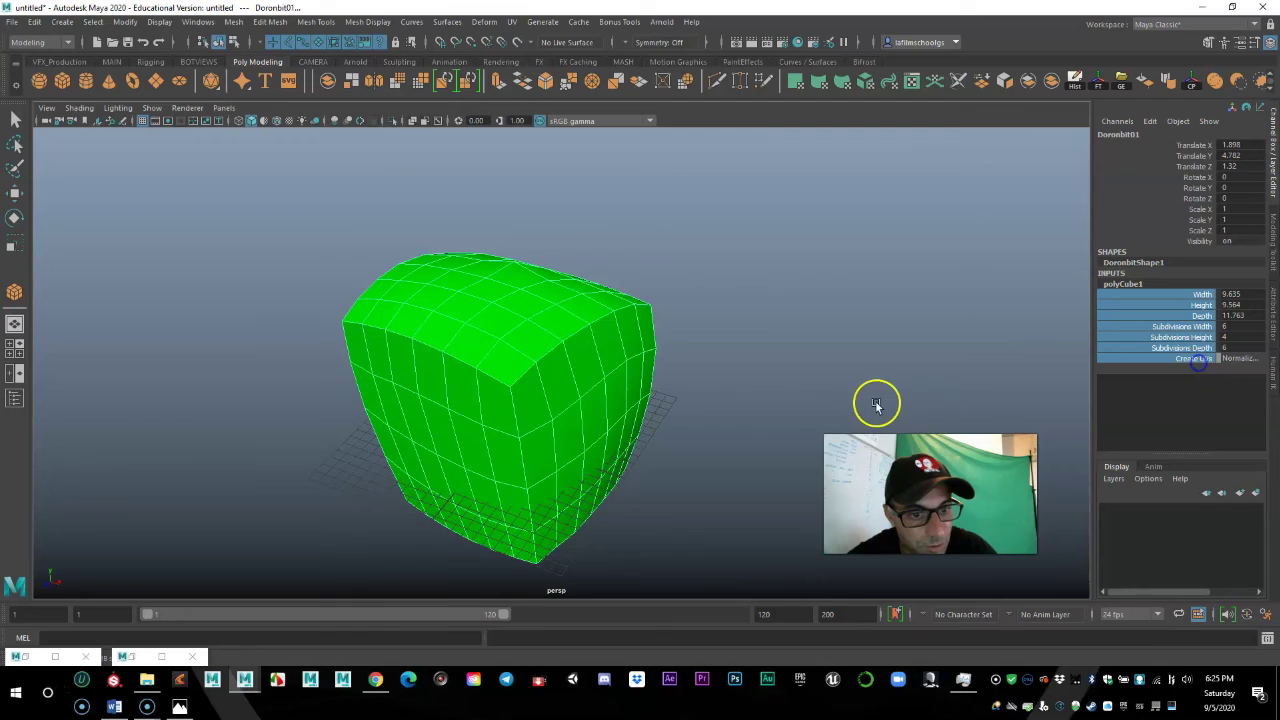
pyautogui.keyDown('alt'); pyautogui.moveTo(690, 405); pyautogui.dragTo(603, 409, button='right'); pyautogui.keyUp('alt')
pyautogui.keyDown('alt'); pyautogui.moveTo(603, 409); pyautogui.dragTo(644, 390, button='middle'); pyautogui.keyUp('alt')
pyautogui.keyDown('alt'); pyautogui.moveTo(644, 390); pyautogui.dragTo(666, 417); pyautogui.keyUp('alt')
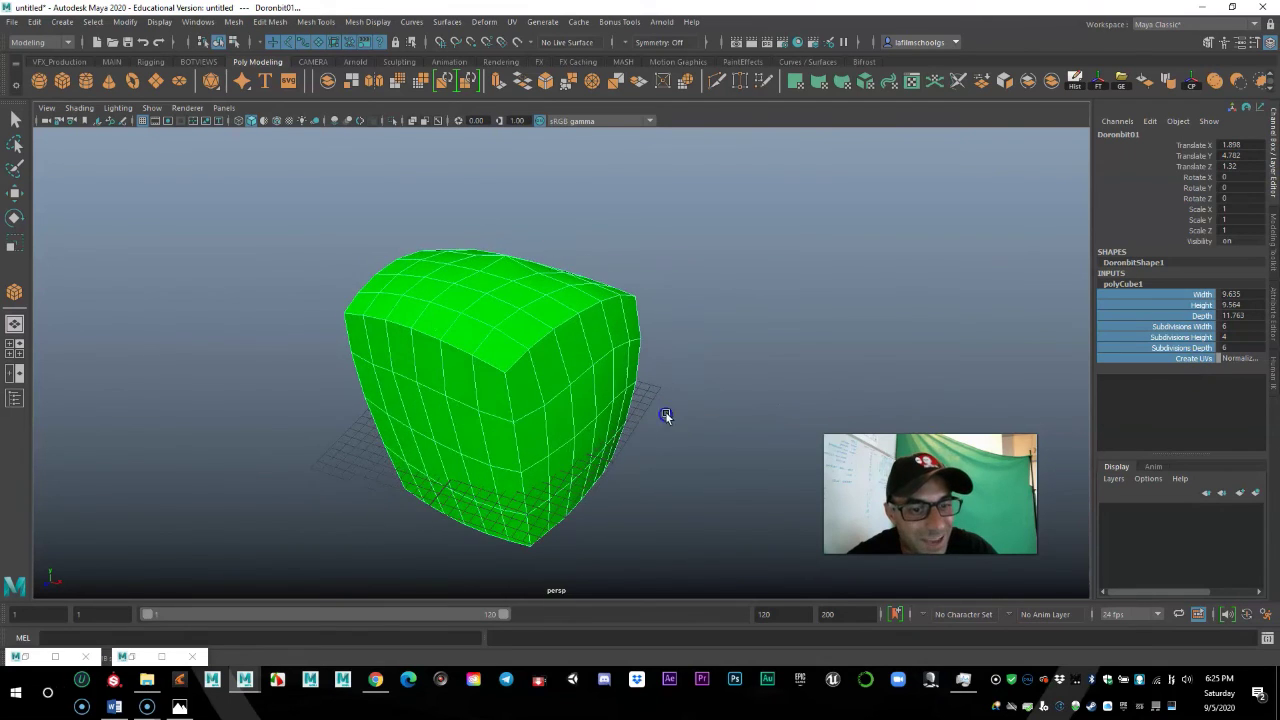
# - Clear the attribute highlighting by reselecting the cube, and reopen its polyCube1 construction inputs for review
pyautogui.click(724, 391)
pyautogui.click(590, 388)
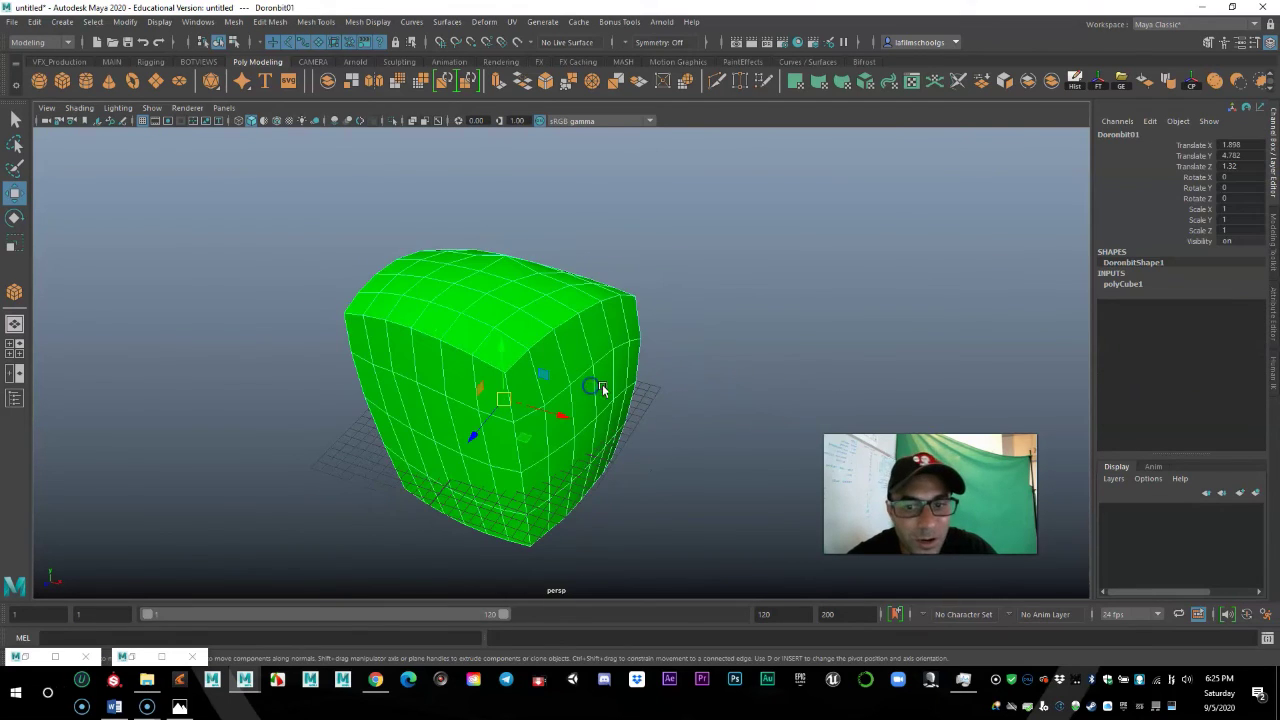
pyautogui.click(1124, 284)
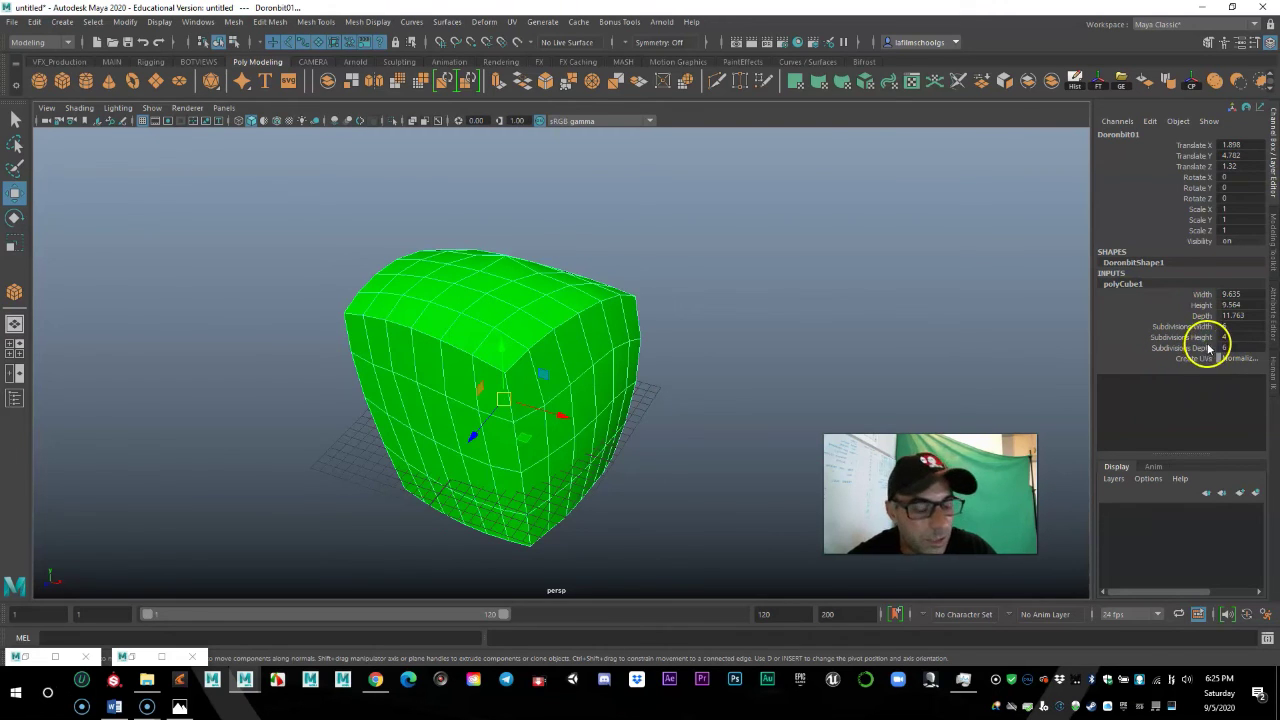
pyautogui.moveTo(720, 375)
pyautogui.keyDown('alt'); pyautogui.mouseDown()
pyautogui.moveTo(600, 370)
pyautogui.moveTo(714, 383)
pyautogui.mouseUp(); pyautogui.keyUp('alt')
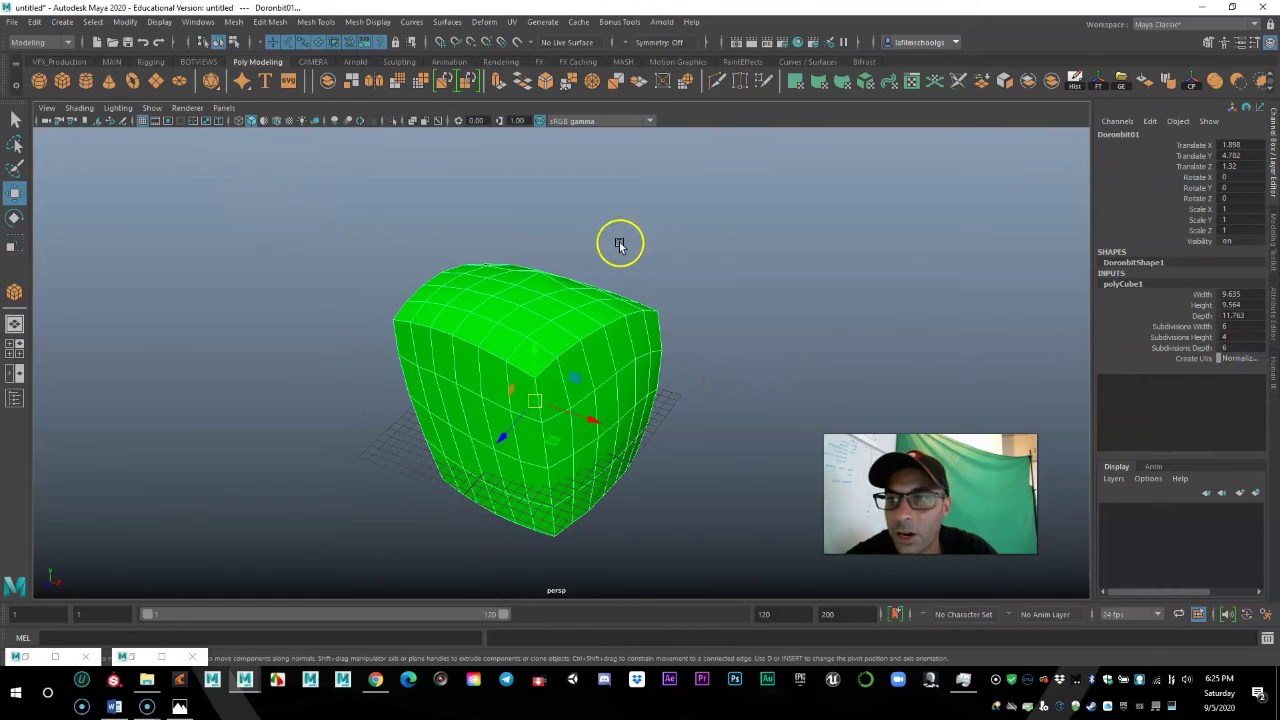
# - Reselect the deformed cube and delete its construction history
pyautogui.click(703, 269)
pyautogui.keyDown('alt'); pyautogui.moveTo(703, 269); pyautogui.dragTo(623, 349); pyautogui.keyUp('alt')
pyautogui.click(623, 349)
pyautogui.keyDown('alt'); pyautogui.moveTo(705, 371); pyautogui.dragTo(623, 360, button='right'); pyautogui.keyUp('alt')
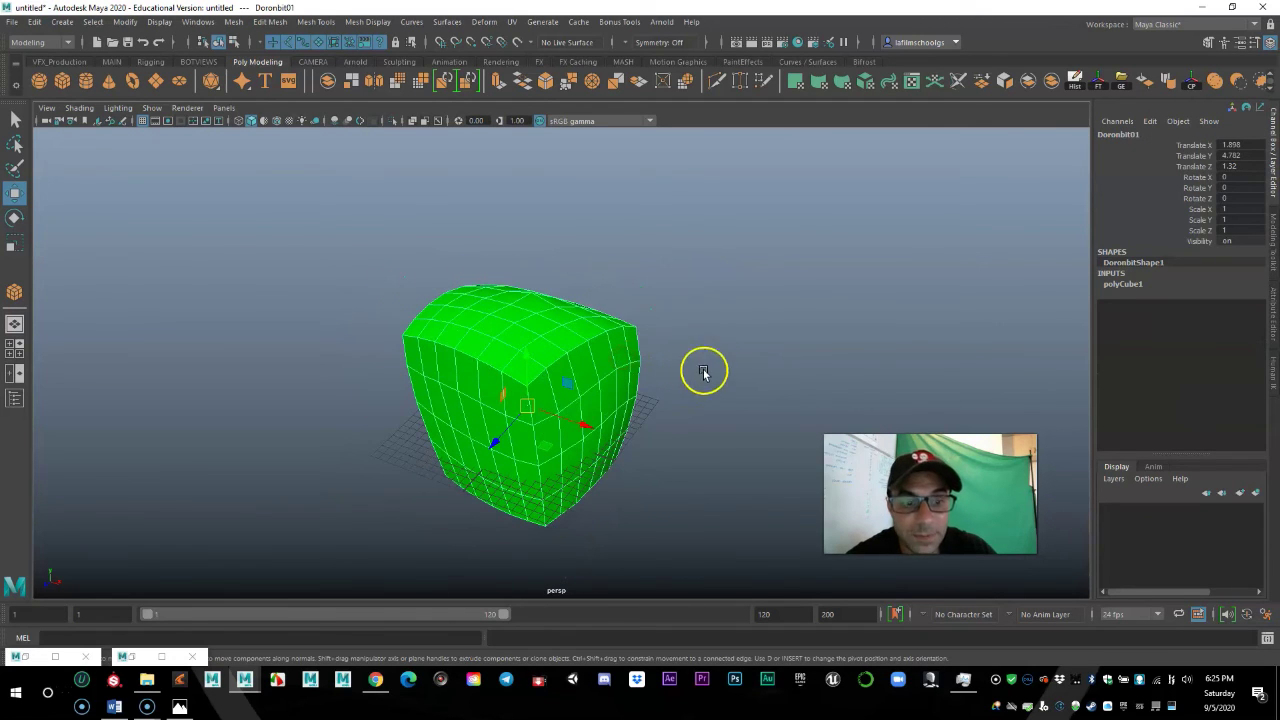
pyautogui.keyDown('alt'); pyautogui.moveTo(476, 395); pyautogui.dragTo(518, 392); pyautogui.keyUp('alt')
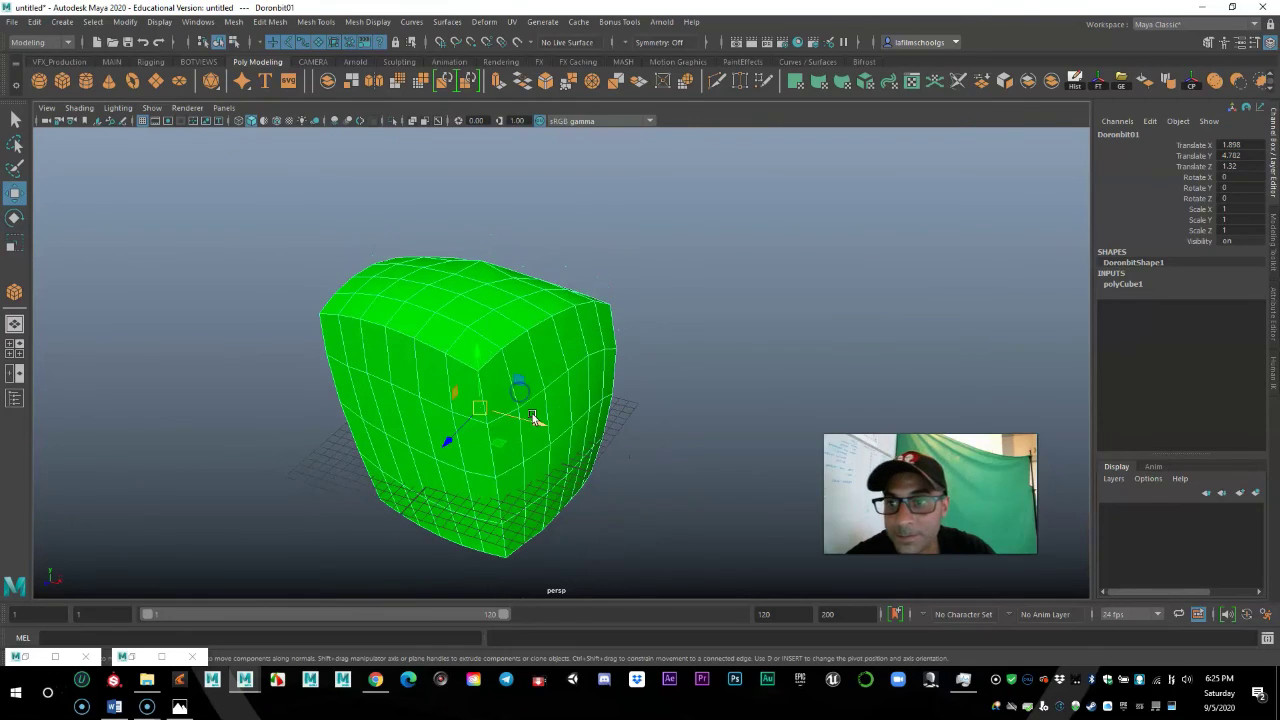
pyautogui.click(34, 22)
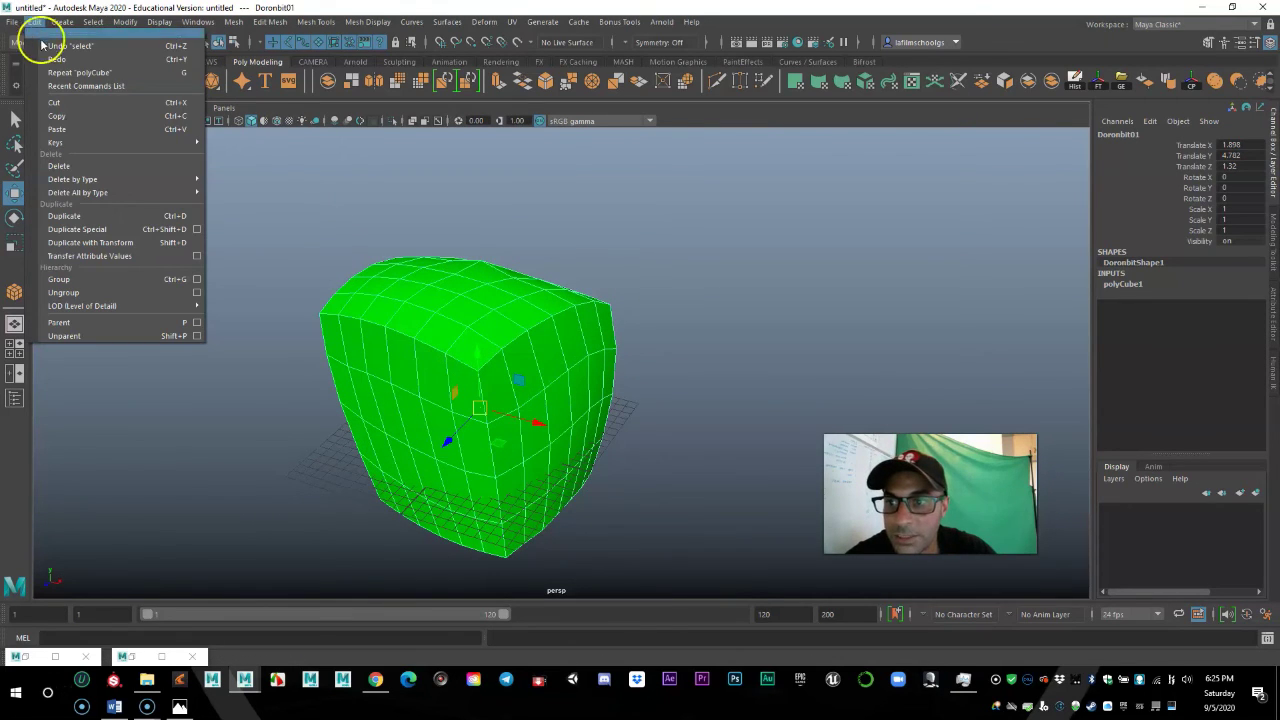
pyautogui.moveTo(90, 192)
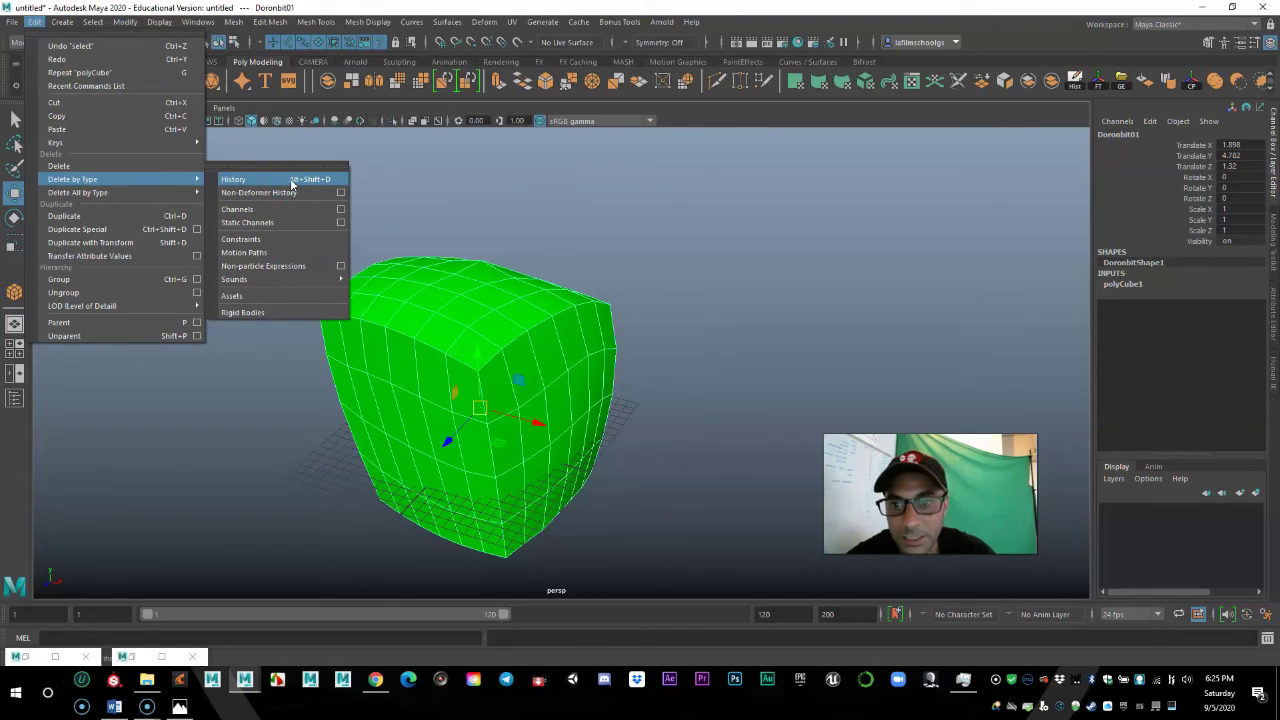
pyautogui.click(240, 179)
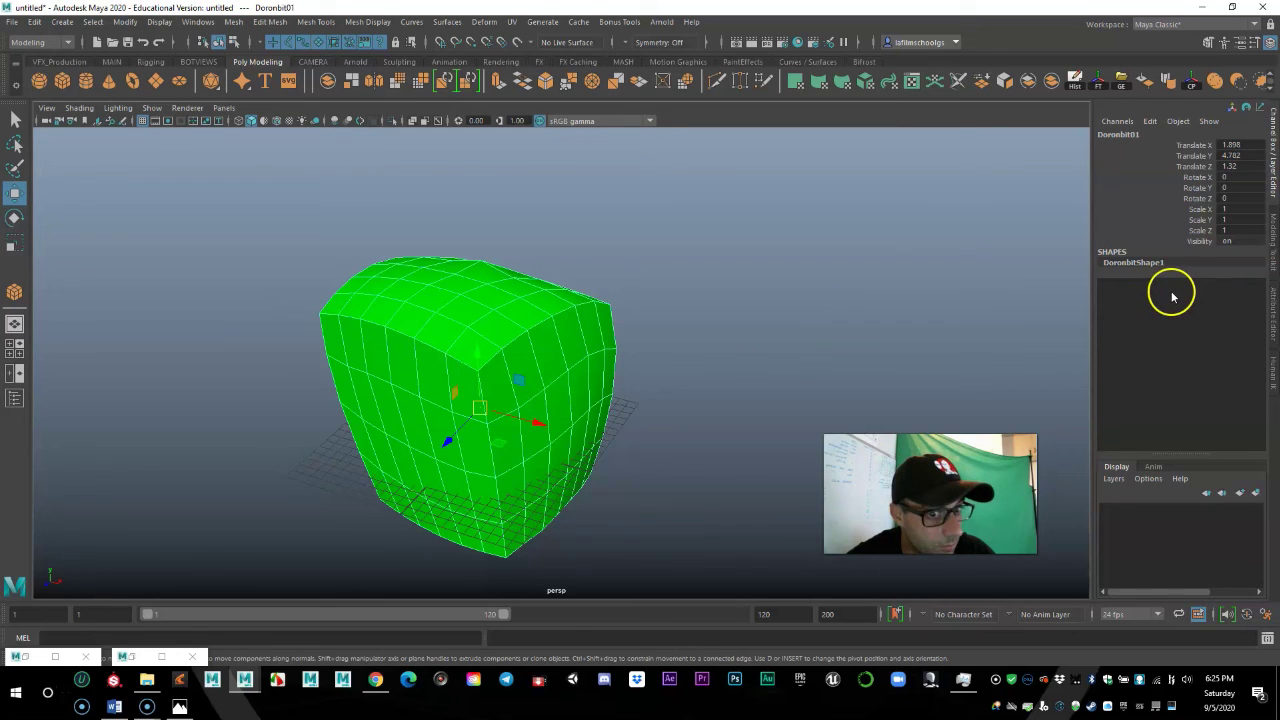
# - Try rotating and scaling the history-free cube, undoing each transformation
pyautogui.keyDown('alt'); pyautogui.moveTo(867, 290); pyautogui.dragTo(666, 307); pyautogui.keyUp('alt')
pyautogui.click(654, 299)
pyautogui.click(457, 273)
pyautogui.keyDown('alt'); pyautogui.moveTo(457, 273); pyautogui.dragTo(223, 402); pyautogui.keyUp('alt')
pyautogui.press('e')
pyautogui.hotkey('ctrl', 'z')
pyautogui.keyDown('alt'); pyautogui.moveTo(808, 400); pyautogui.dragTo(851, 289); pyautogui.keyUp('alt')
pyautogui.press('r')
pyautogui.hotkey('ctrl', 'z')
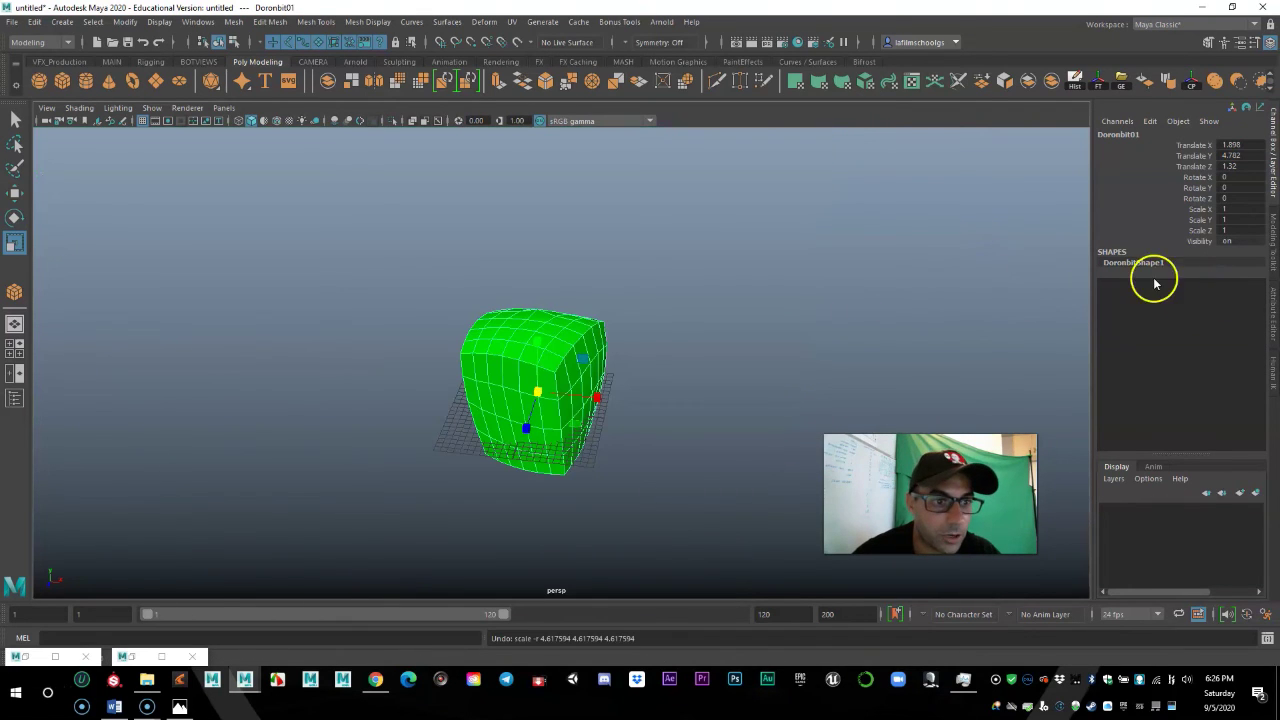
pyautogui.keyDown('alt'); pyautogui.moveTo(644, 397); pyautogui.dragTo(540, 350); pyautogui.keyUp('alt')
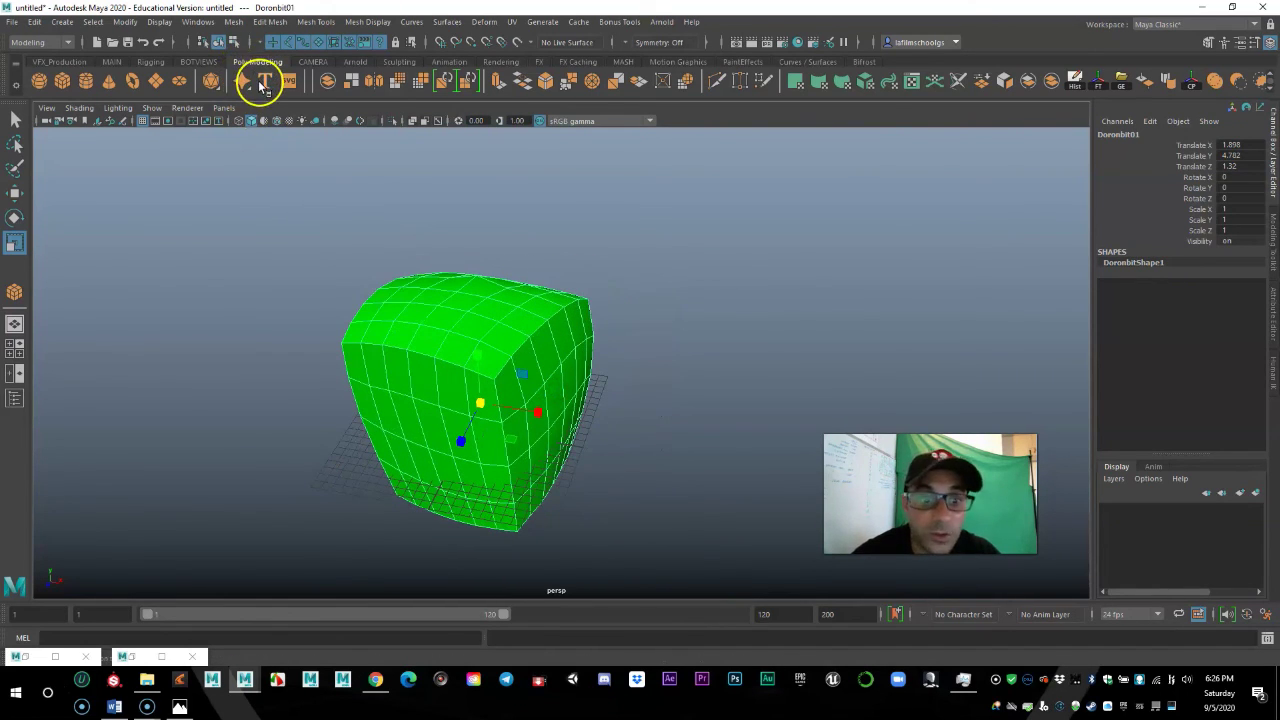
pyautogui.keyDown('alt'); pyautogui.moveTo(697, 241); pyautogui.dragTo(600, 277); pyautogui.keyUp('alt')
pyautogui.keyDown('alt'); pyautogui.moveTo(600, 277); pyautogui.dragTo(554, 278, button='right'); pyautogui.keyUp('alt')
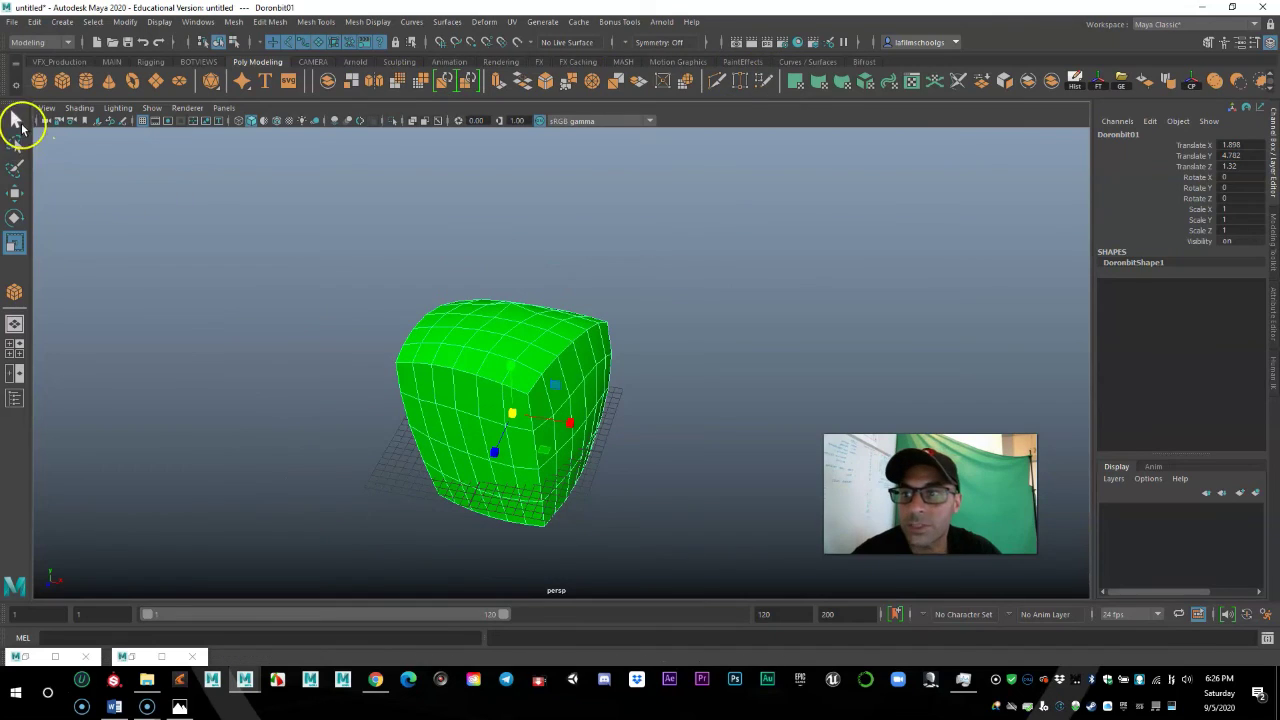
pyautogui.click(33, 189)
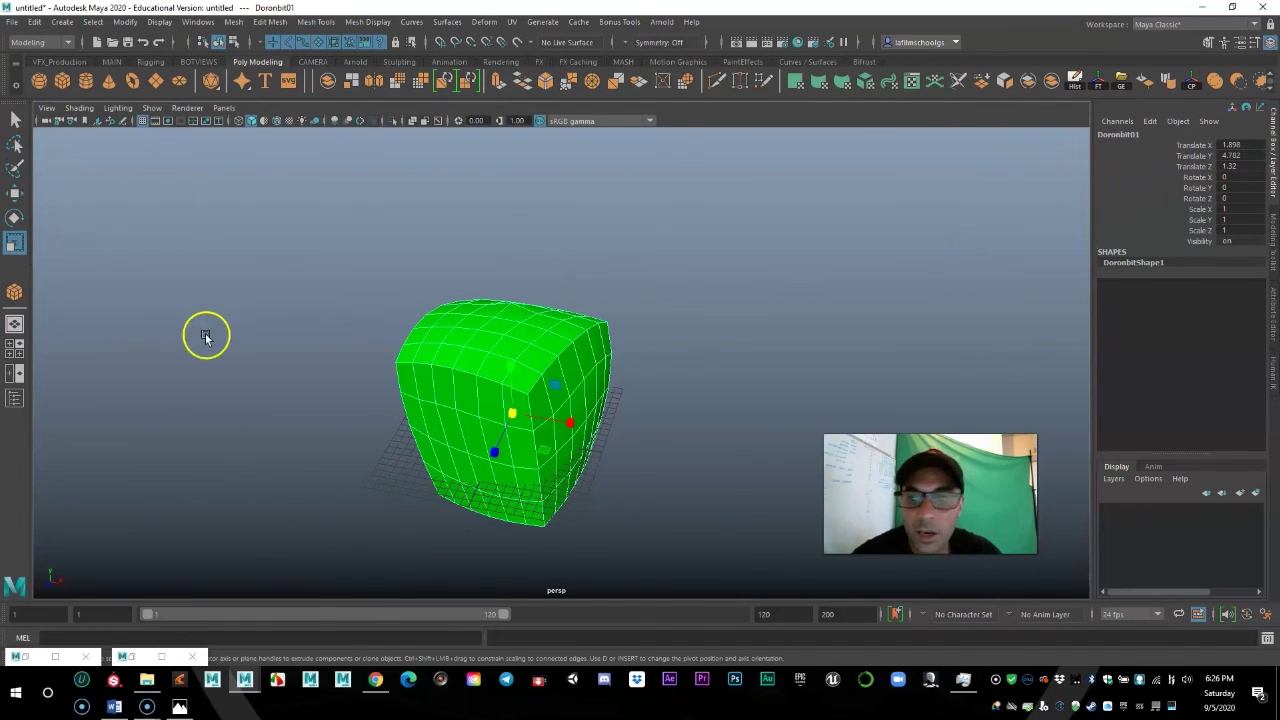
# - Restore and close the Tool Settings window, and bring up the Outliner beside the cube
pyautogui.click(121, 656)
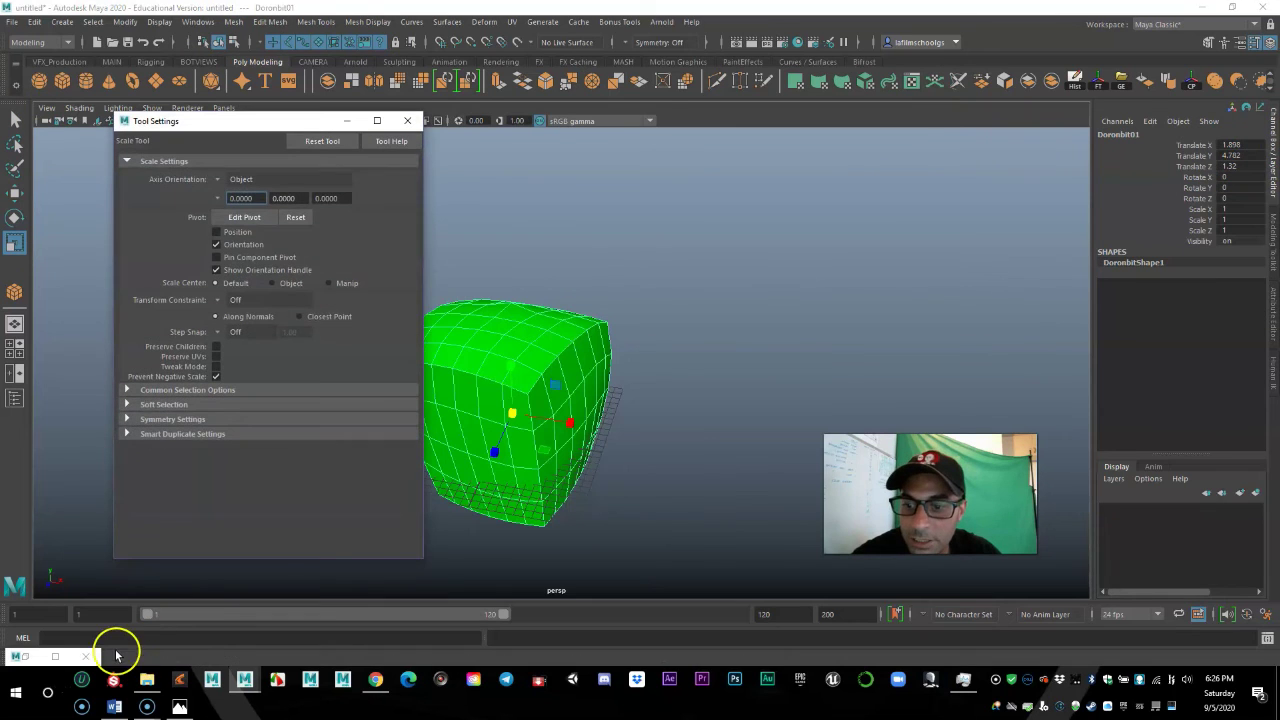
pyautogui.click(407, 120)
pyautogui.click(17, 657)
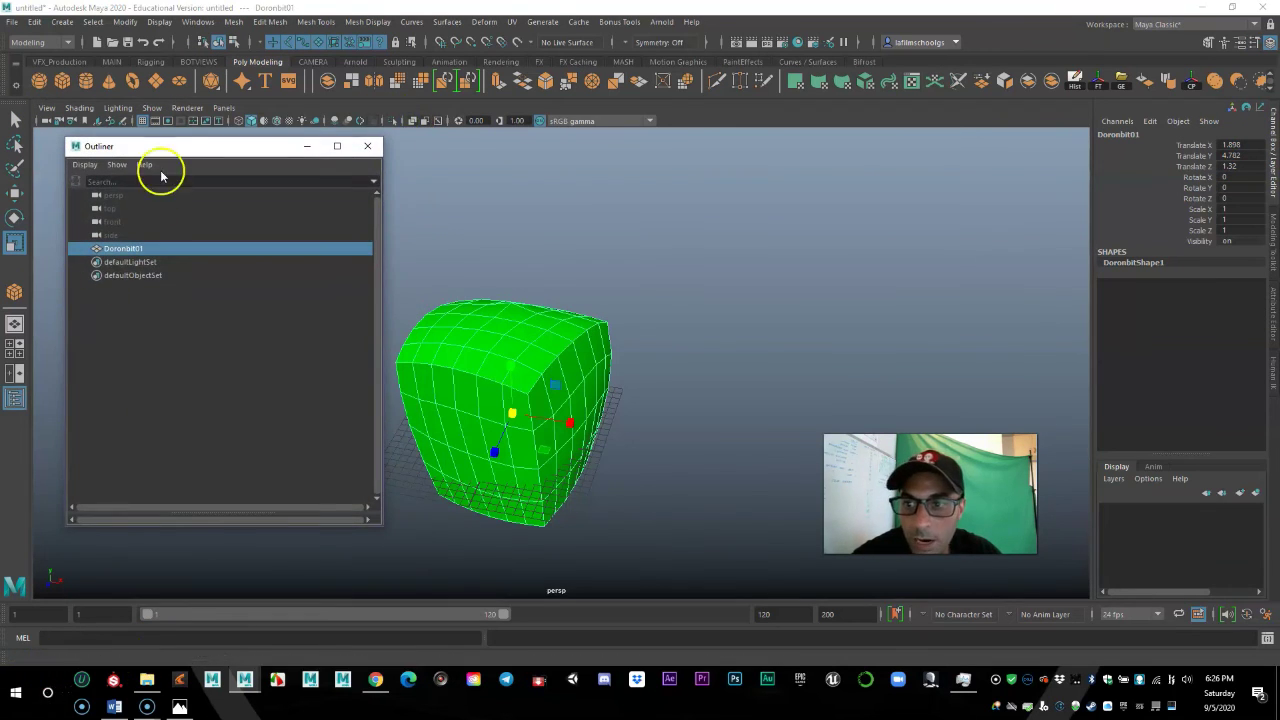
pyautogui.moveTo(108, 146); pyautogui.dragTo(86, 132)
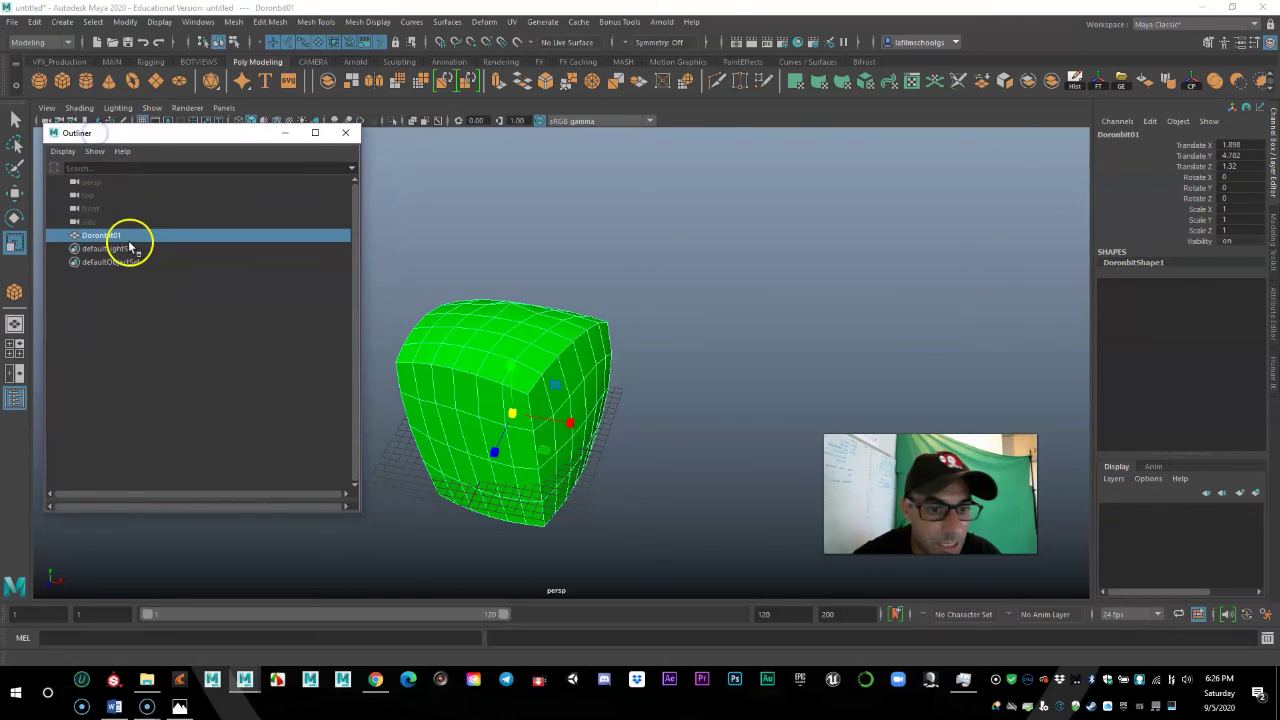
# - Check the cube against its Outliner entry and minimize the Outliner window
pyautogui.keyDown('alt'); pyautogui.moveTo(705, 384); pyautogui.dragTo(659, 403, button='right'); pyautogui.keyUp('alt')
pyautogui.keyDown('alt'); pyautogui.moveTo(672, 416); pyautogui.dragTo(651, 447); pyautogui.keyUp('alt')
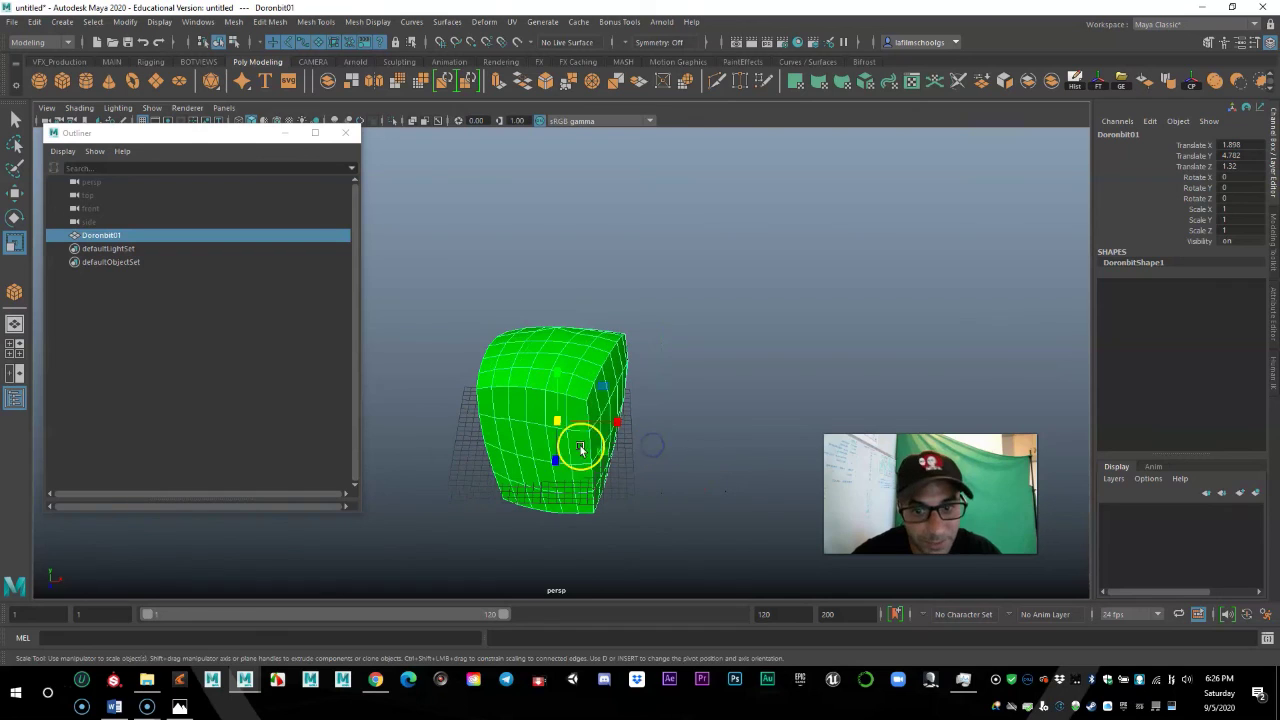
pyautogui.click(286, 130)
pyautogui.keyDown('alt'); pyautogui.moveTo(366, 294); pyautogui.dragTo(452, 345, button='right'); pyautogui.keyUp('alt')
pyautogui.keyDown('alt'); pyautogui.moveTo(452, 345); pyautogui.dragTo(437, 397); pyautogui.keyUp('alt')
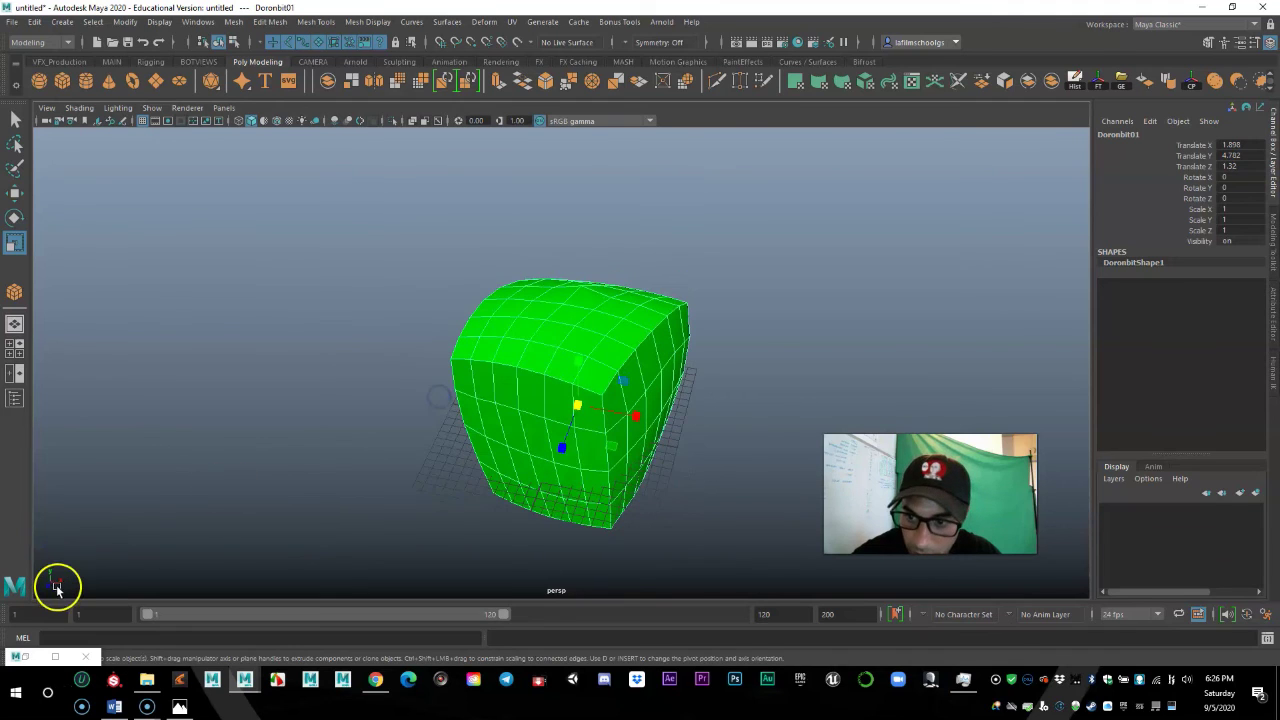
# - Delete the deformed cube from the scene
pyautogui.keyDown('alt'); pyautogui.moveTo(257, 494); pyautogui.dragTo(392, 418); pyautogui.keyUp('alt')
pyautogui.keyDown('alt'); pyautogui.moveTo(65, 590); pyautogui.dragTo(460, 394); pyautogui.keyUp('alt')
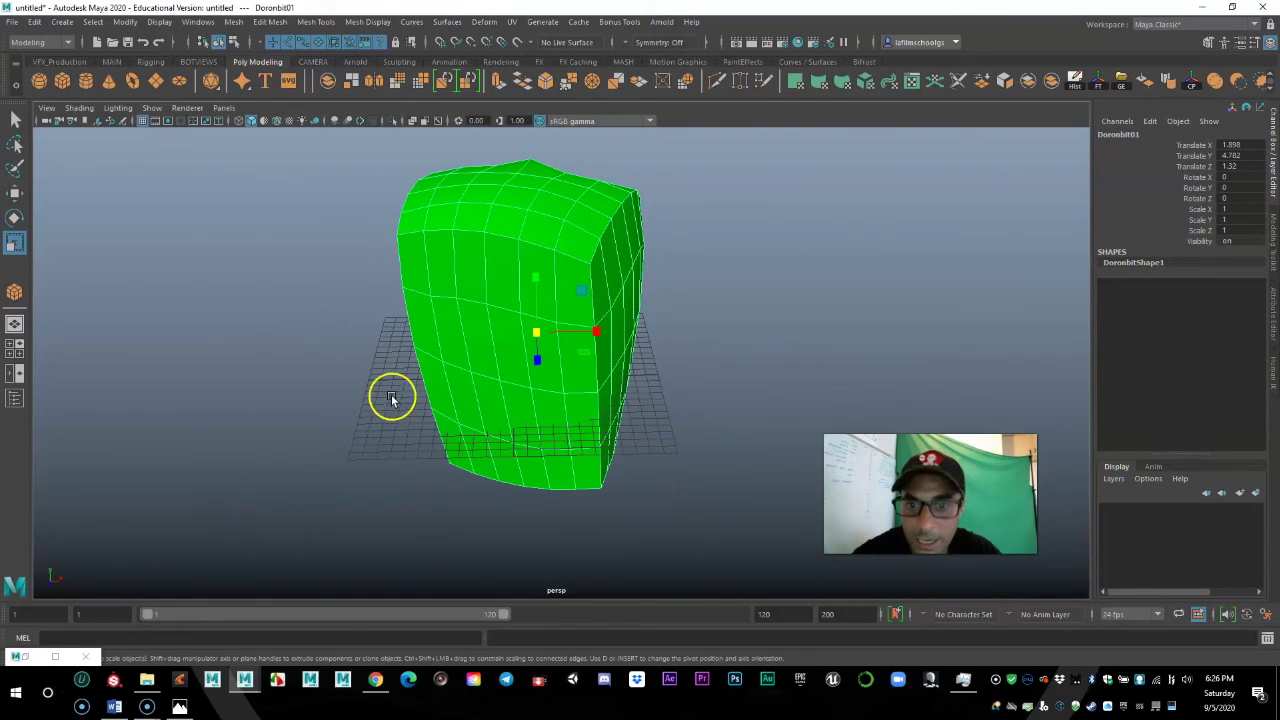
pyautogui.keyDown('alt'); pyautogui.moveTo(458, 342); pyautogui.dragTo(229, 503); pyautogui.keyUp('alt')
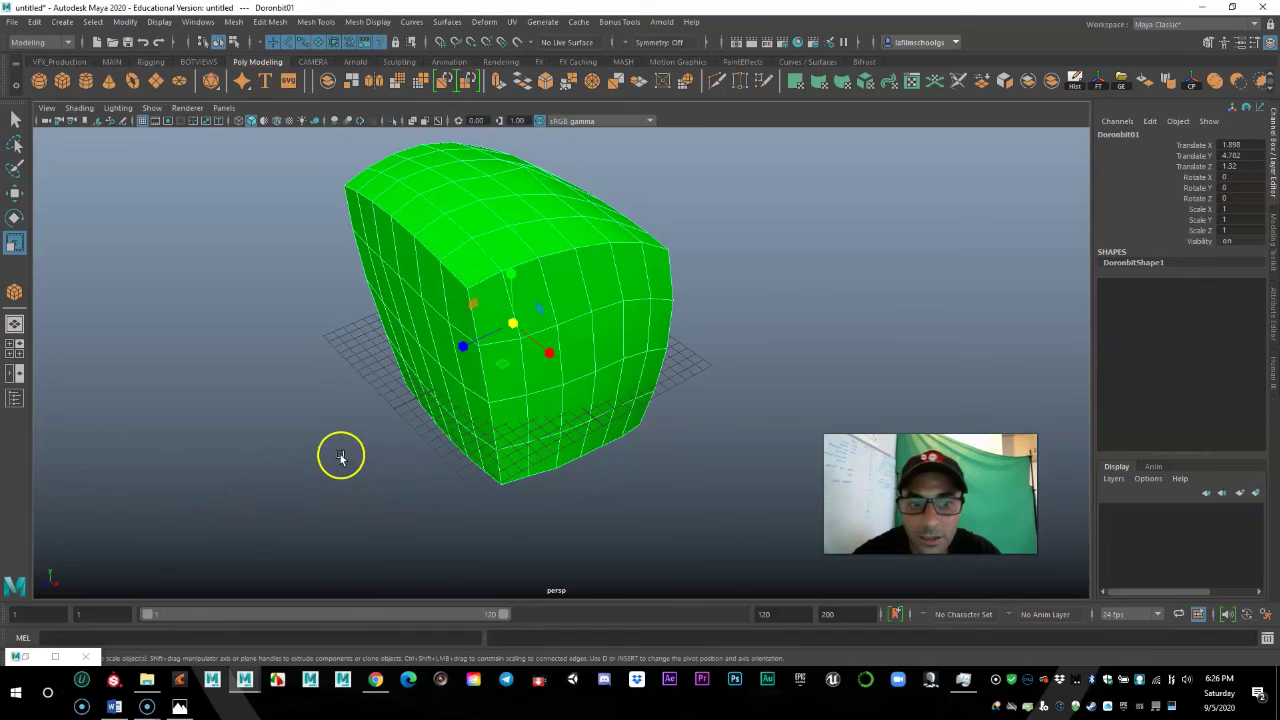
pyautogui.keyDown('alt'); pyautogui.moveTo(351, 446); pyautogui.dragTo(504, 300); pyautogui.keyUp('alt')
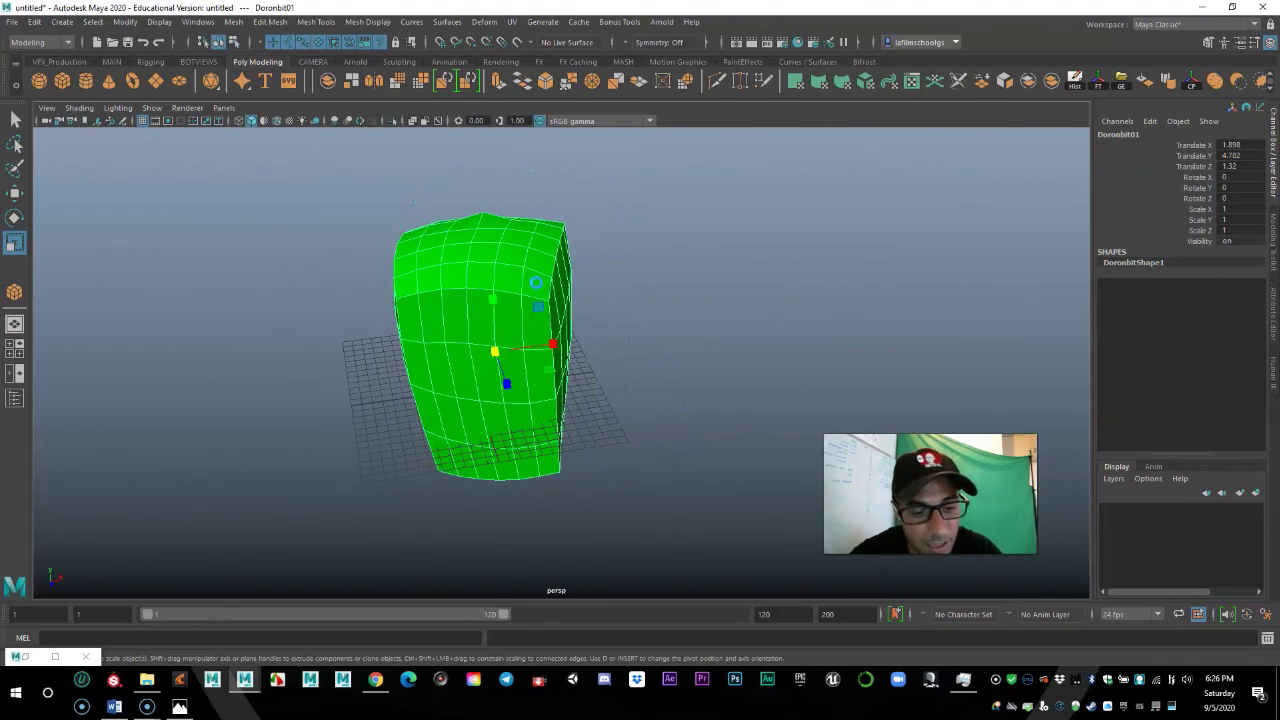
pyautogui.press('Delete')
# - Create a polygon torus of radius about 8.5 on the grid and a plane about 31.7 by 33.6 beside it
pyautogui.click(142, 79)
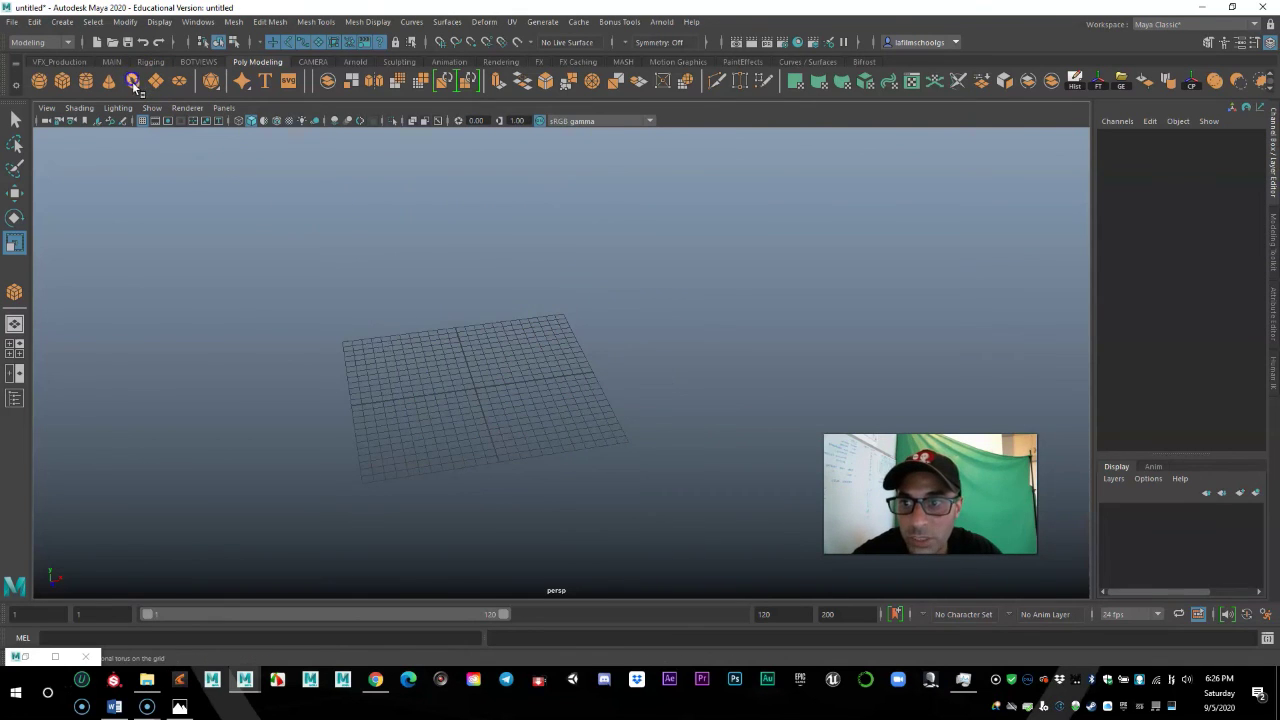
pyautogui.moveTo(426, 377); pyautogui.dragTo(468, 418)
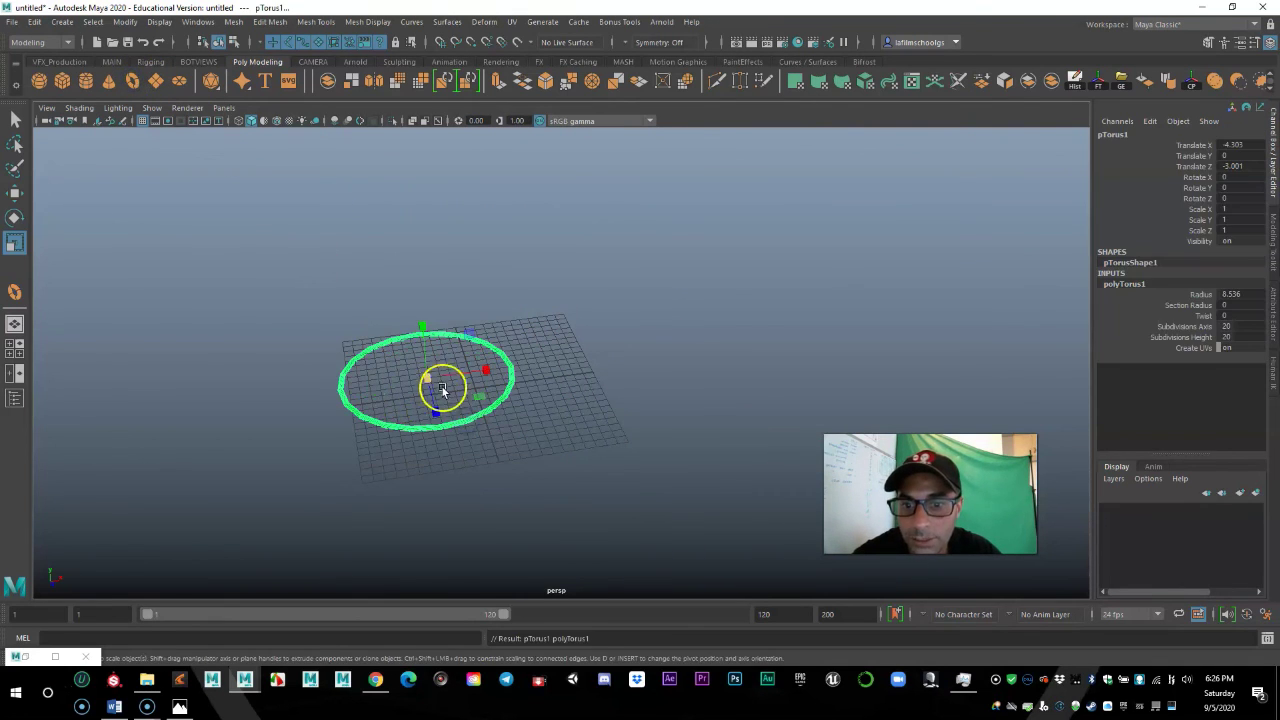
pyautogui.click(132, 80)
pyautogui.moveTo(498, 303); pyautogui.dragTo(900, 500)
pyautogui.press('r')
pyautogui.keyDown('alt'); pyautogui.moveTo(620, 465); pyautogui.dragTo(583, 457); pyautogui.keyUp('alt')
pyautogui.keyDown('alt'); pyautogui.moveTo(583, 457); pyautogui.dragTo(378, 450, button='right'); pyautogui.keyUp('alt')
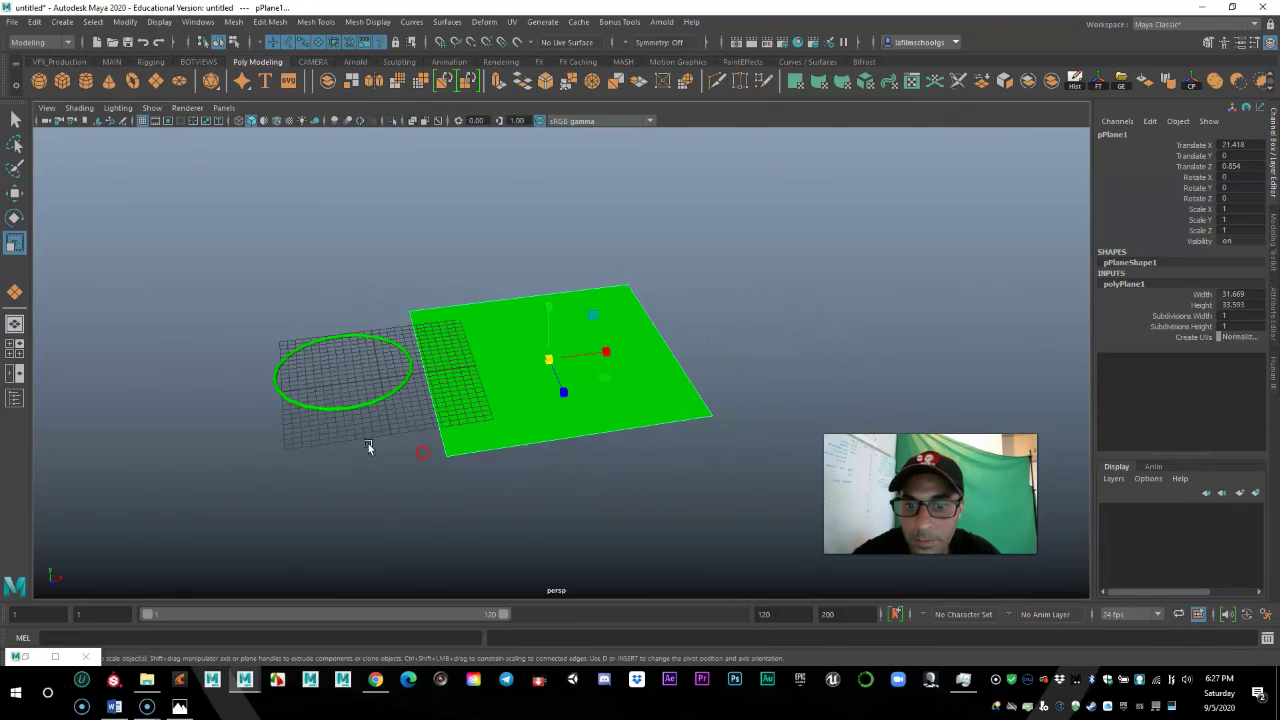
# - Create a polygon disc and a platonic solid at the origin, scaling the solid uniformly to about 7.6
pyautogui.keyDown('alt'); pyautogui.moveTo(378, 450); pyautogui.dragTo(167, 165); pyautogui.keyUp('alt')
pyautogui.moveTo(247, 296); pyautogui.dragTo(326, 451)
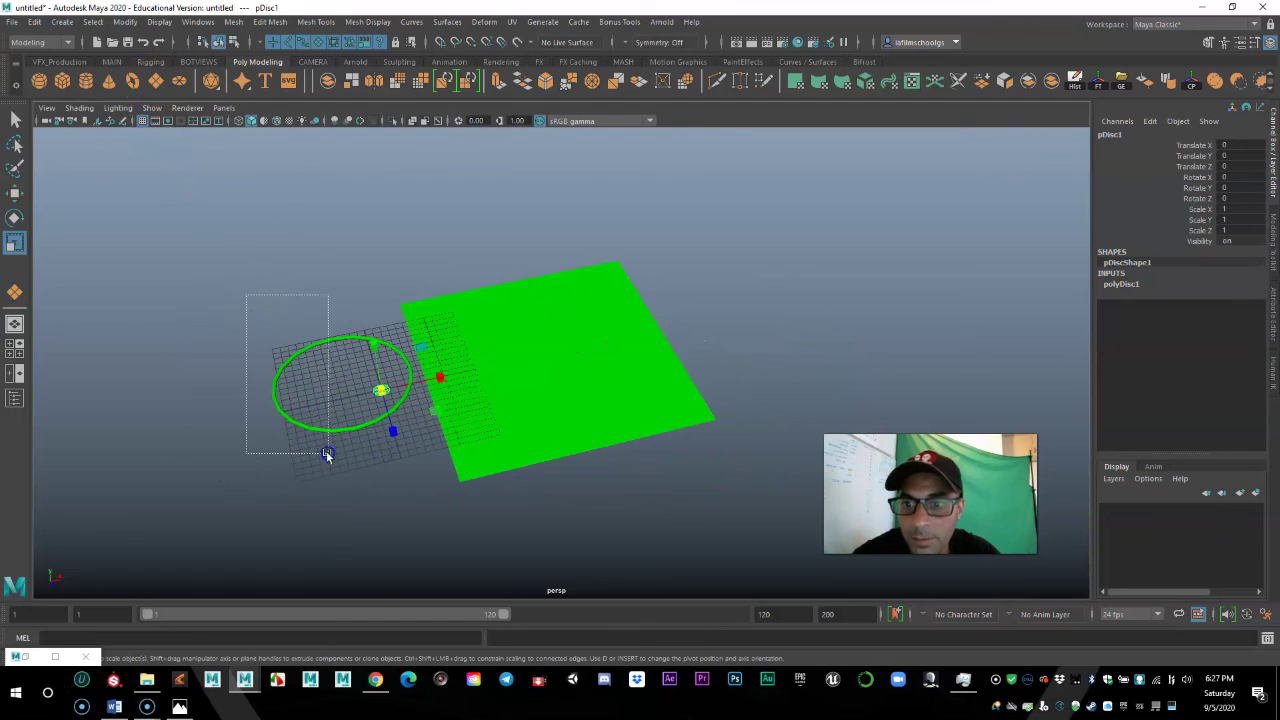
pyautogui.click(171, 77)
pyautogui.moveTo(240, 231); pyautogui.dragTo(319, 322)
pyautogui.click(210, 80)
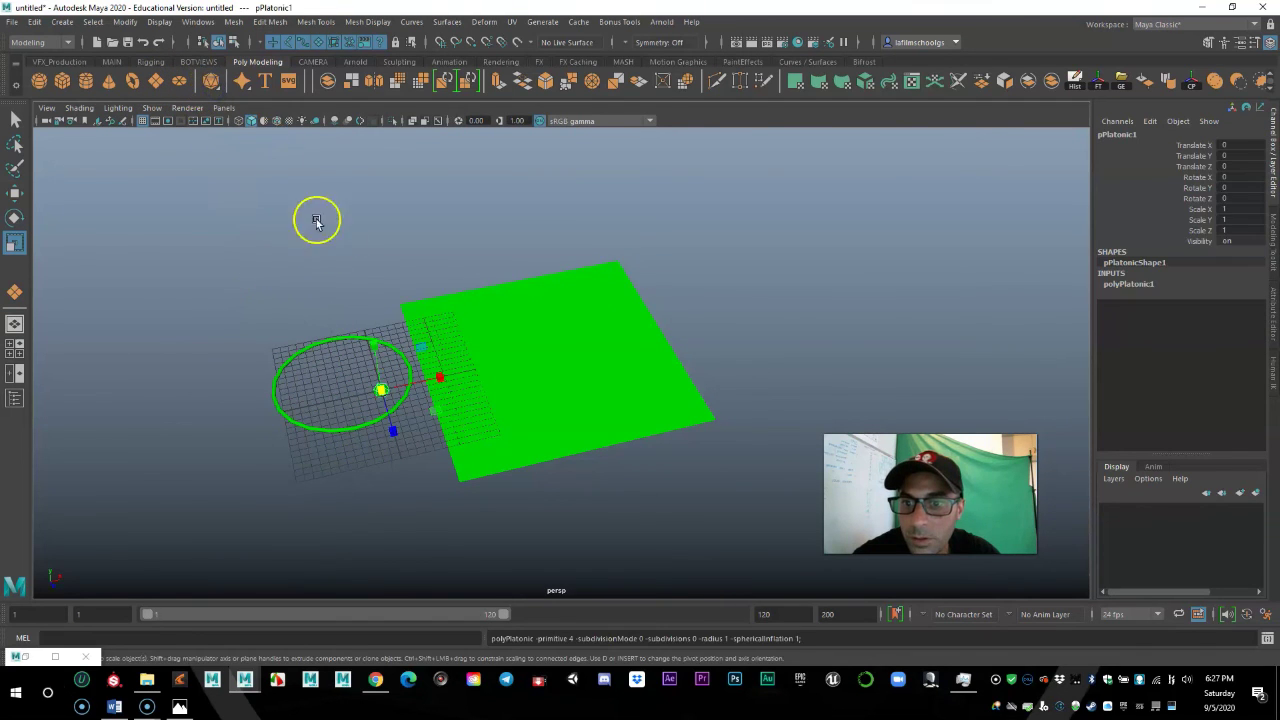
pyautogui.moveTo(381, 388); pyautogui.dragTo(466, 308)
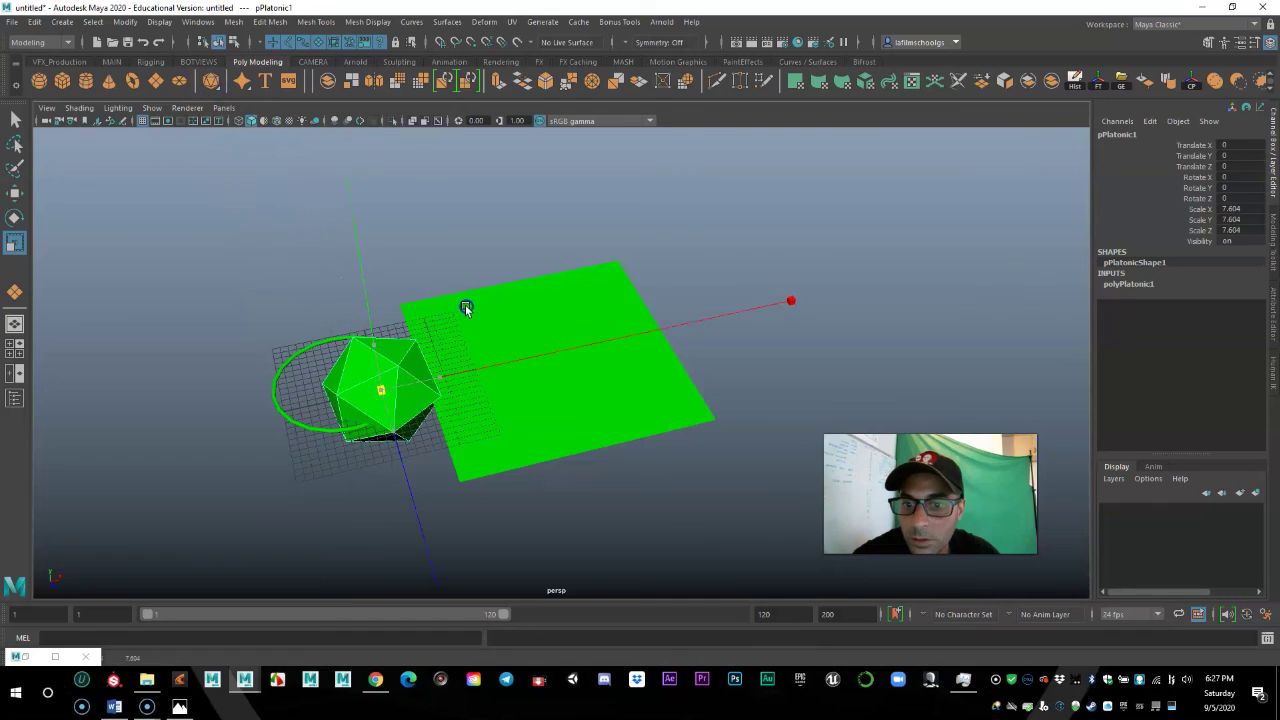
# - Create a polygon cylinder of radius about 11.8 and height about 26.7 behind the torus
pyautogui.click(85, 80)
pyautogui.moveTo(183, 303)
pyautogui.mouseDown()
pyautogui.moveTo(270, 372)
pyautogui.moveTo(209, 211)
pyautogui.moveTo(212, 170)
pyautogui.mouseUp()
pyautogui.keyDown('alt'); pyautogui.moveTo(357, 314); pyautogui.dragTo(280, 346, button='right'); pyautogui.keyUp('alt')
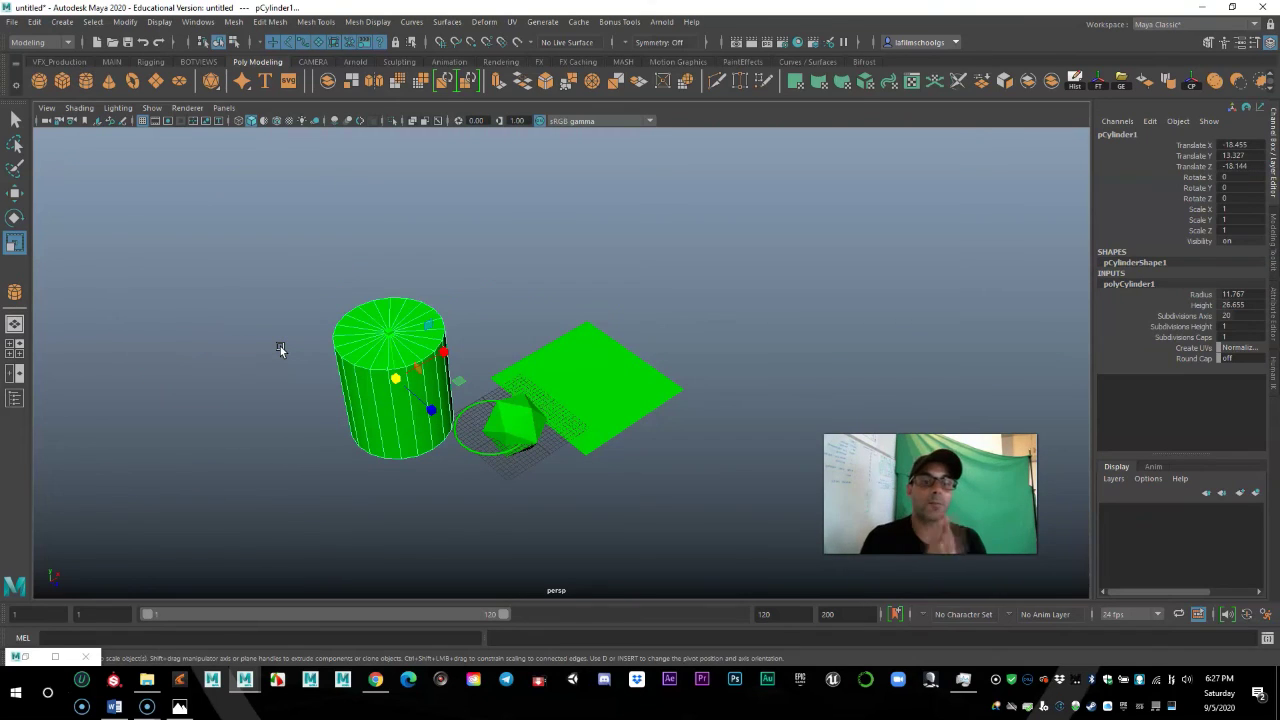